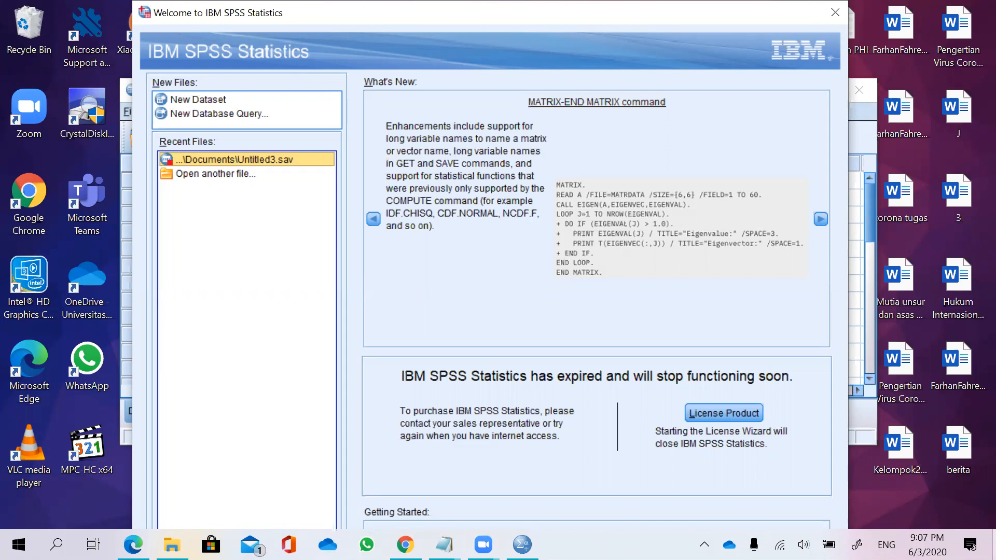
# Examine the r-table distribution of critical values at 5% and 1% significance in the Tabel r PDF.
pyautogui.press('super+d')
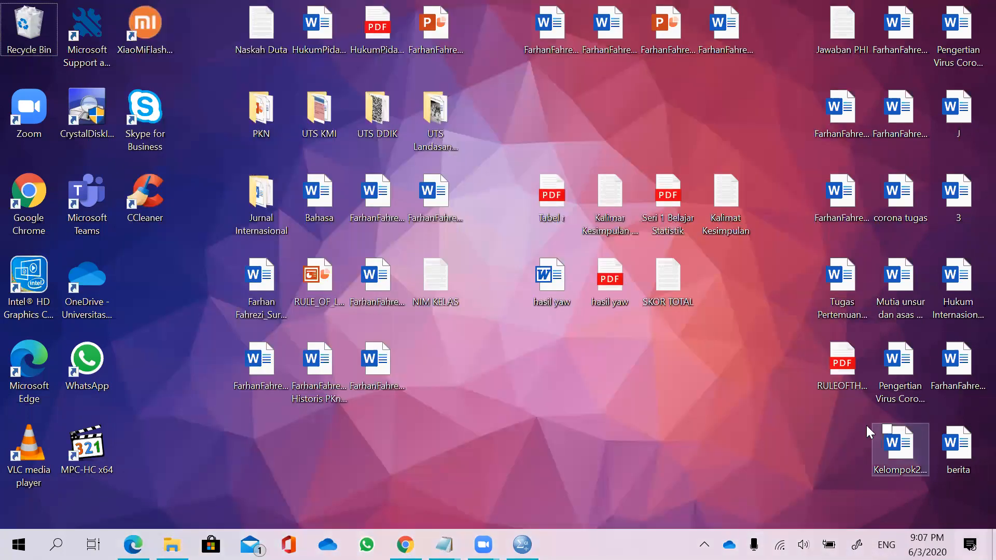
pyautogui.click(559, 213)
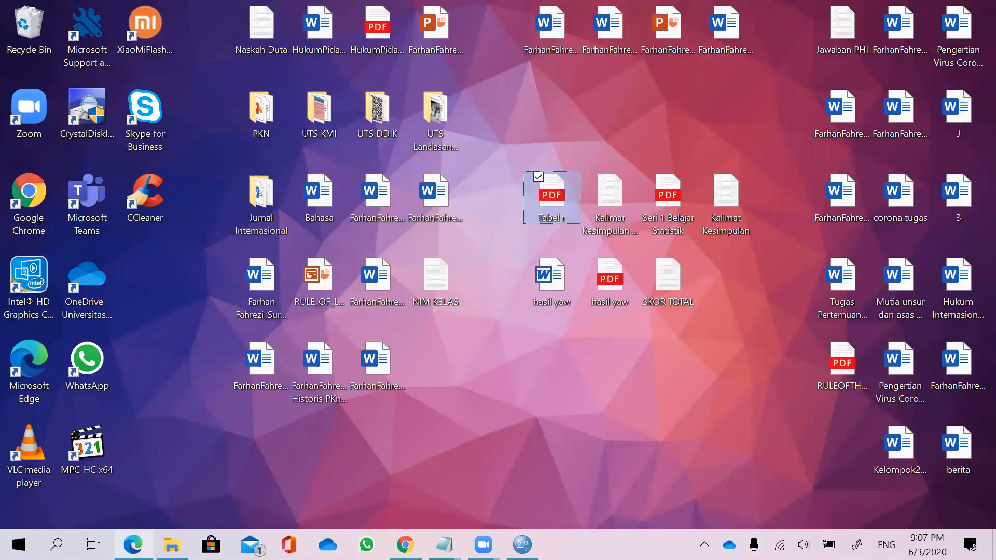
pyautogui.moveTo(133, 545)
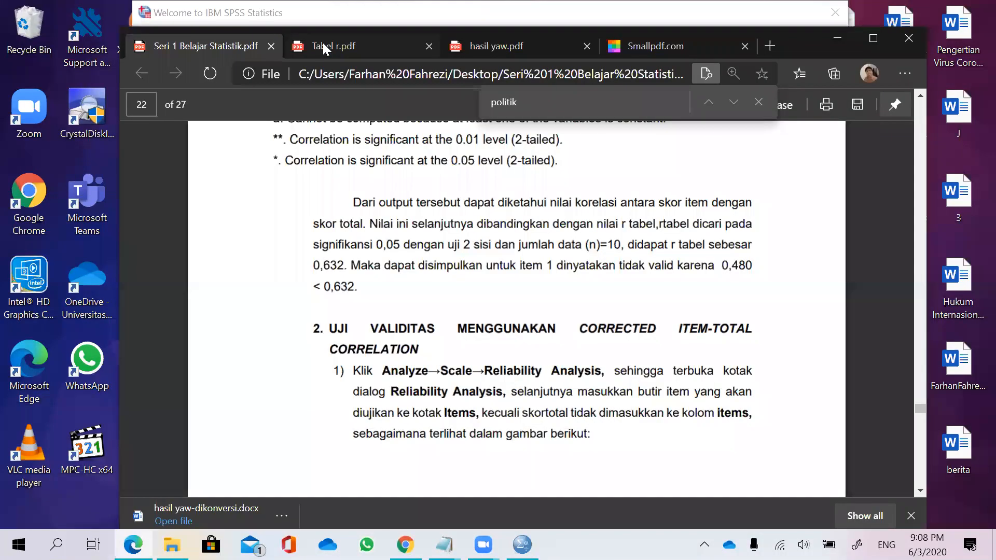
pyautogui.click(322, 44)
pyautogui.scroll(-2, 522, 238)
pyautogui.scroll(2, 480, 242)
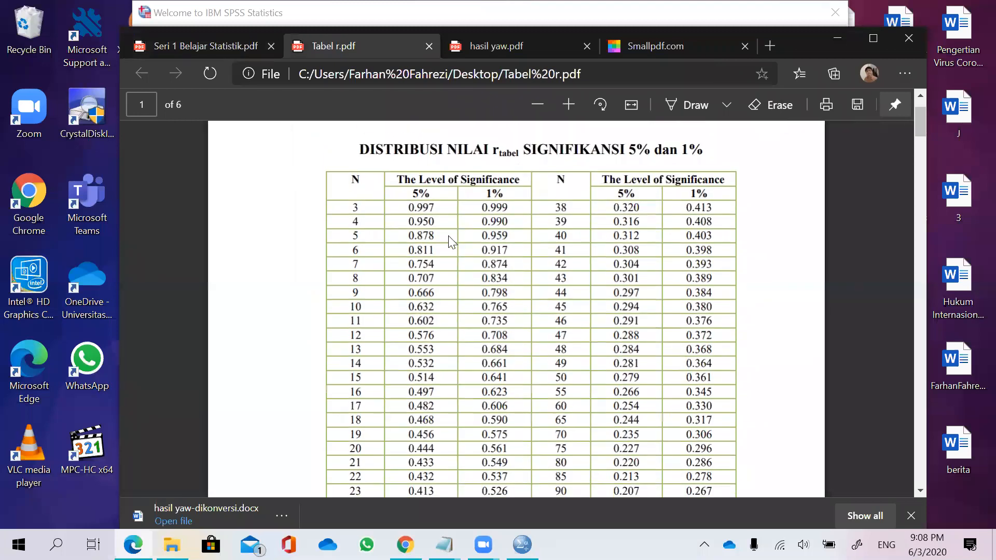
pyautogui.moveTo(352, 184); pyautogui.dragTo(617, 342)
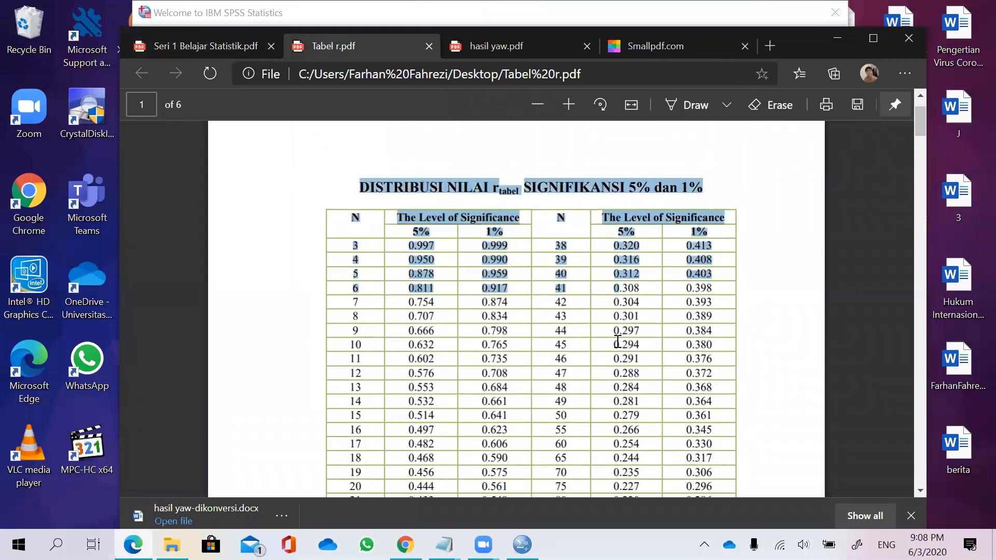
pyautogui.click(399, 182)
pyautogui.moveTo(362, 182); pyautogui.dragTo(569, 352)
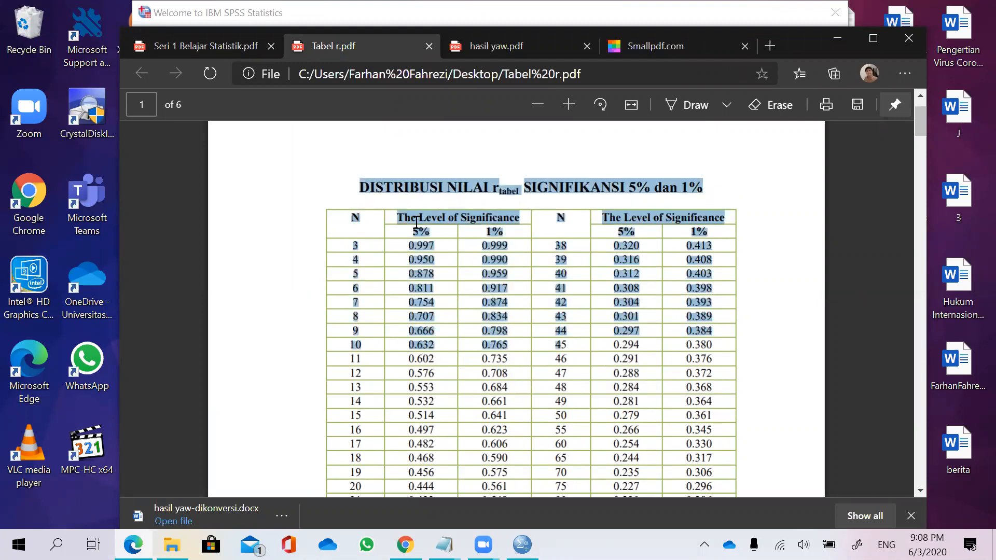
pyautogui.click(351, 178)
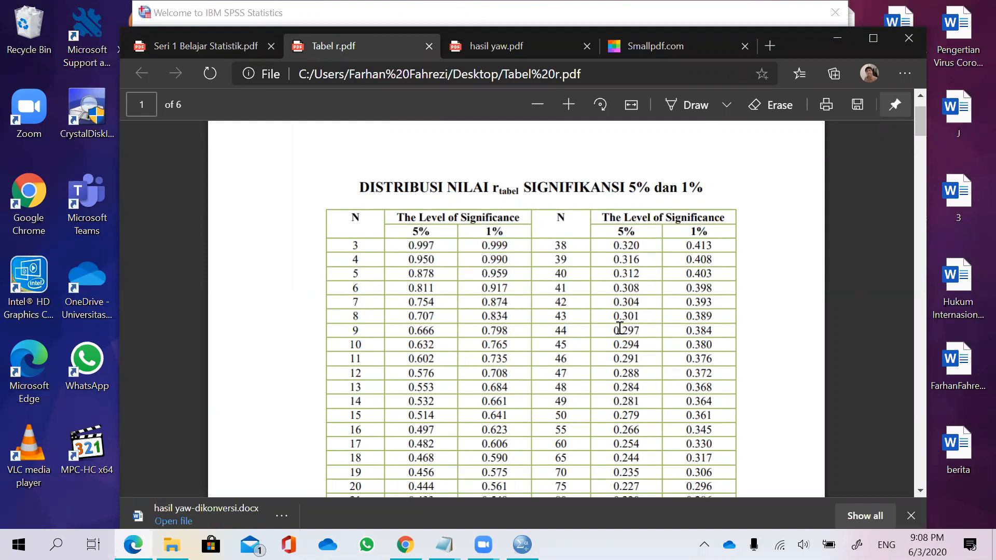
pyautogui.click(835, 42)
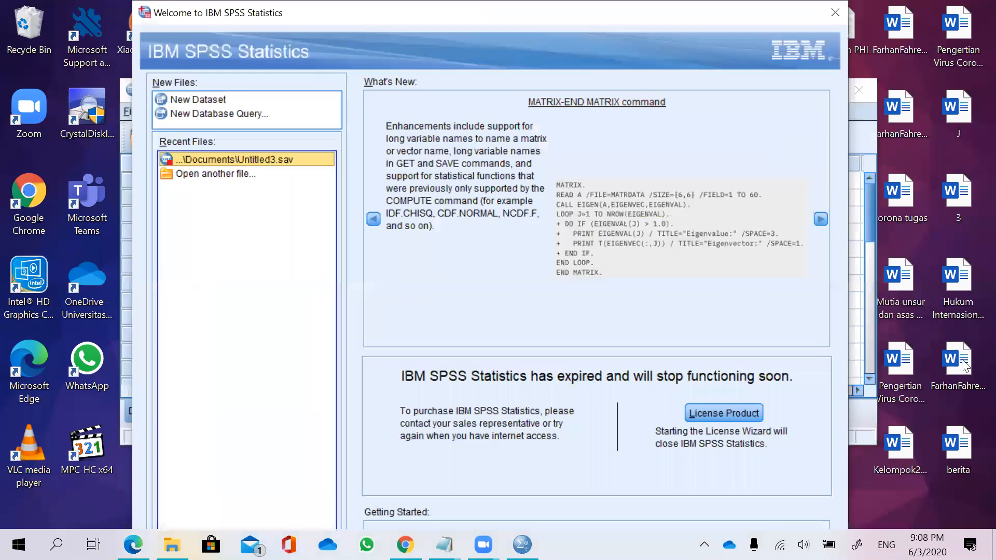
# Review the conclusion sentences and formulas in the Kalimar Kesimpulan + Rumus note.
pyautogui.click(993, 544)
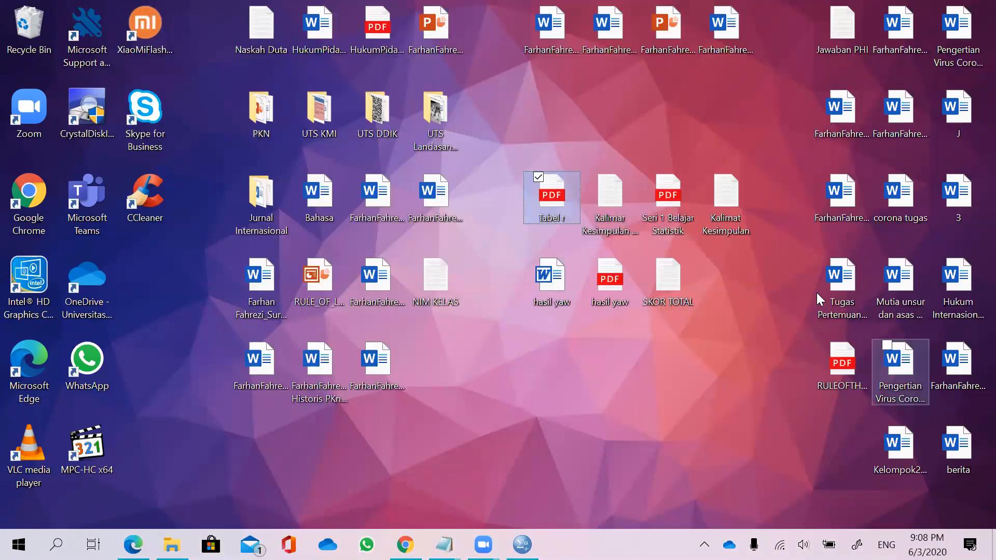
pyautogui.click(621, 202)
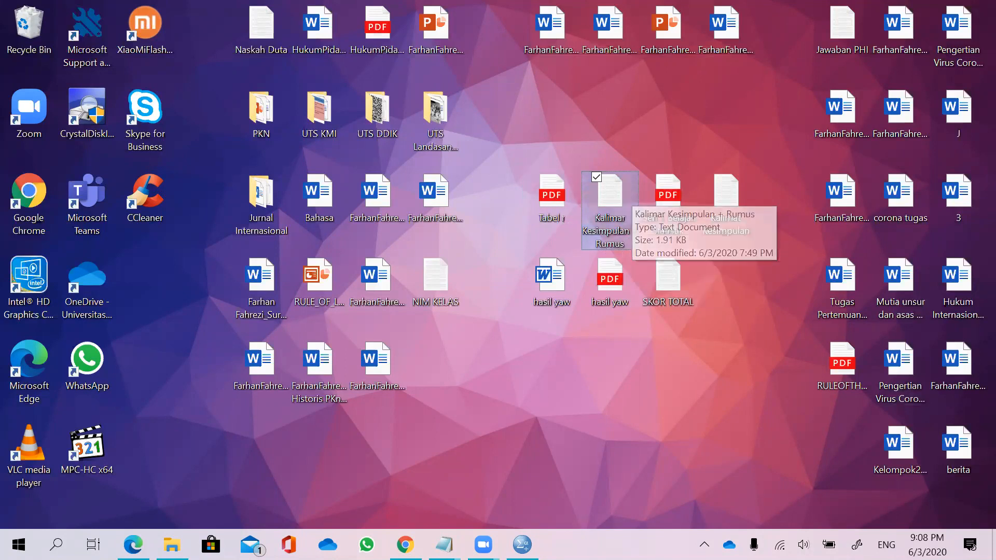
pyautogui.moveTo(444, 545)
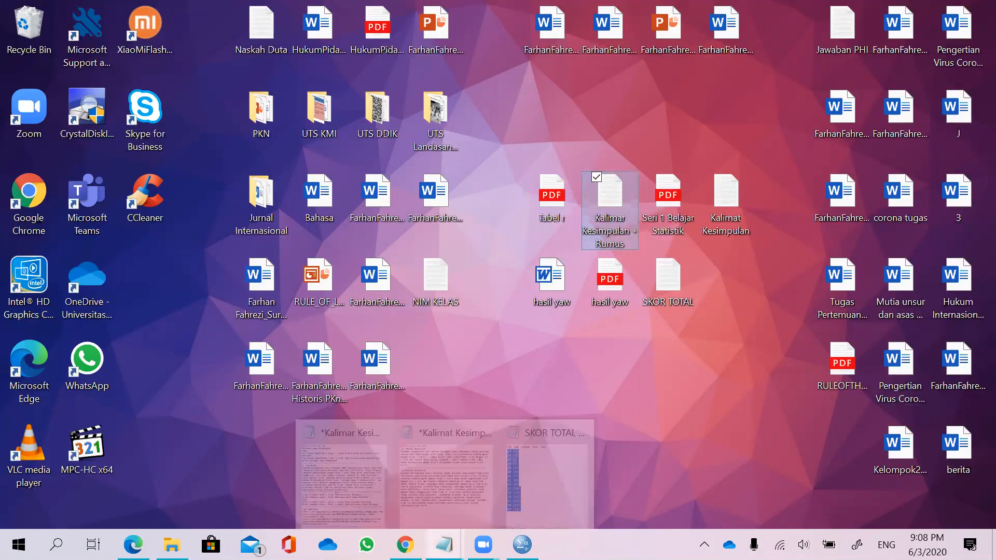
pyautogui.click(363, 469)
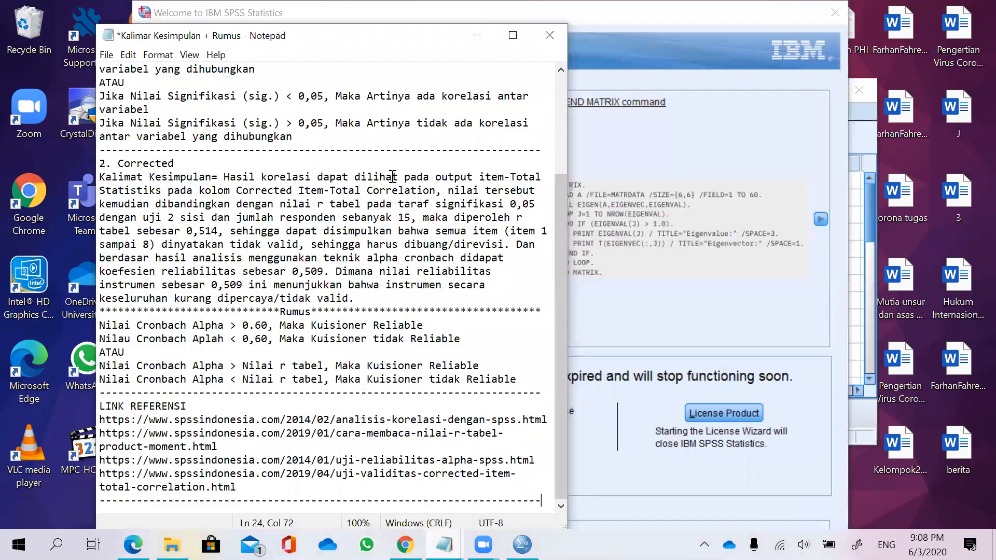
pyautogui.scroll(4, 389, 172)
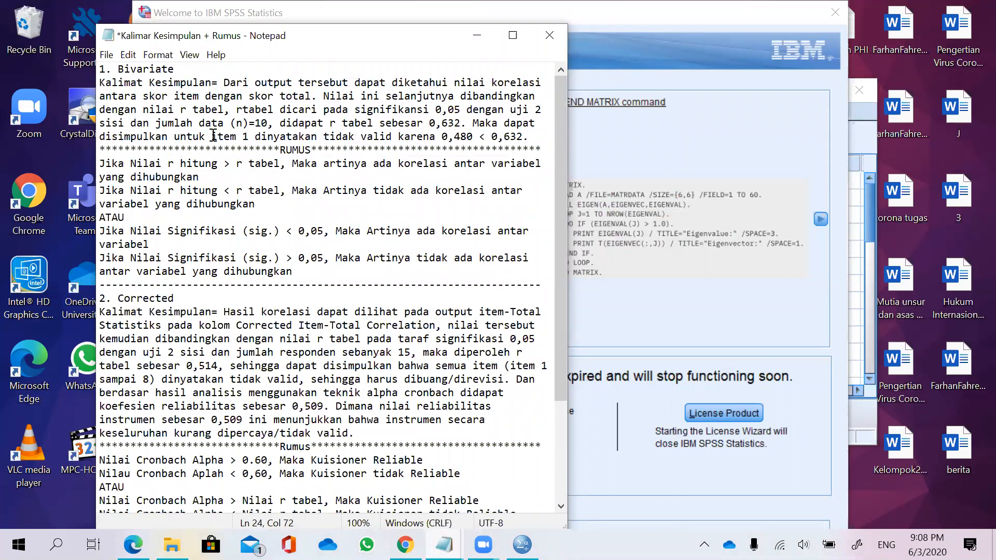
pyautogui.moveTo(315, 280); pyautogui.dragTo(70, 161)
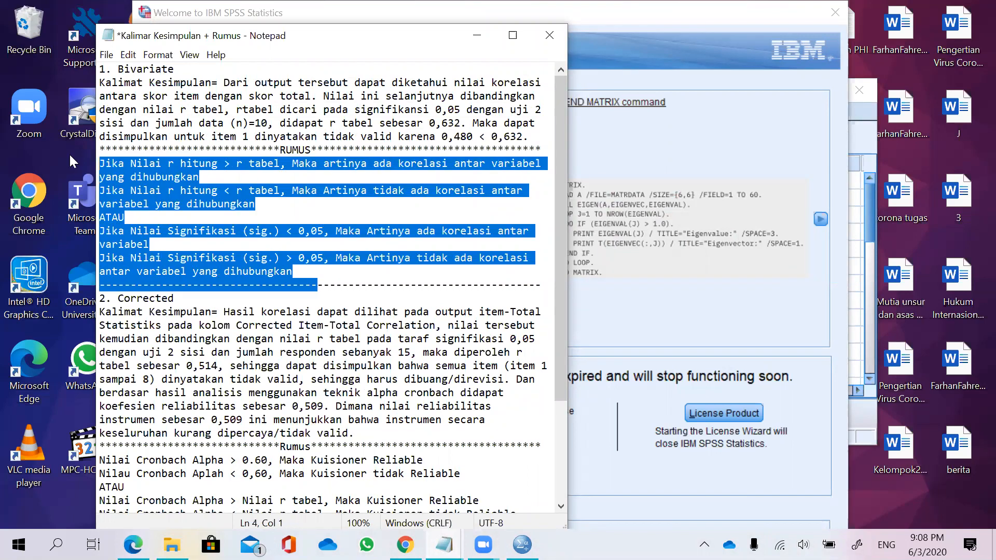
pyautogui.scroll(-3, 215, 306)
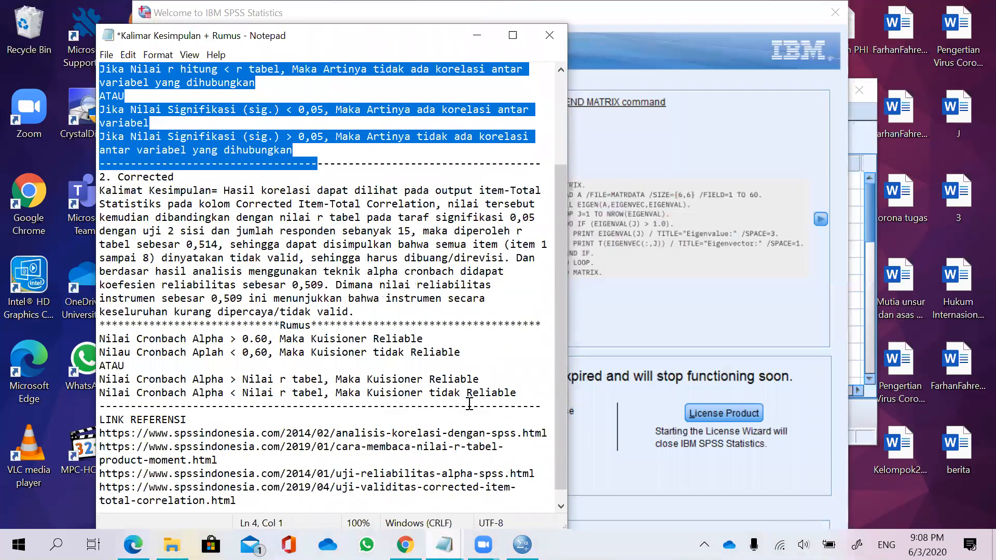
pyautogui.moveTo(517, 393); pyautogui.dragTo(101, 324)
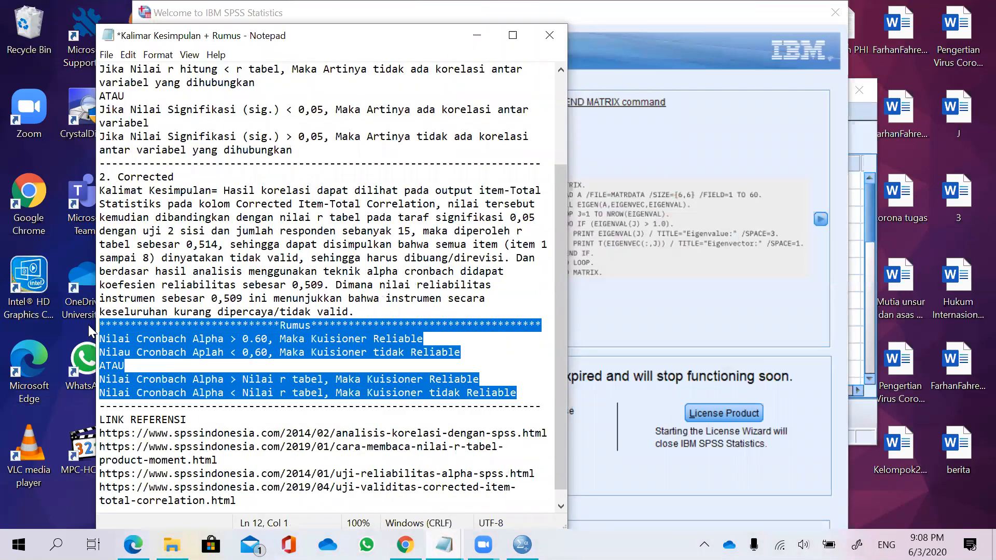
pyautogui.scroll(-1, 321, 363)
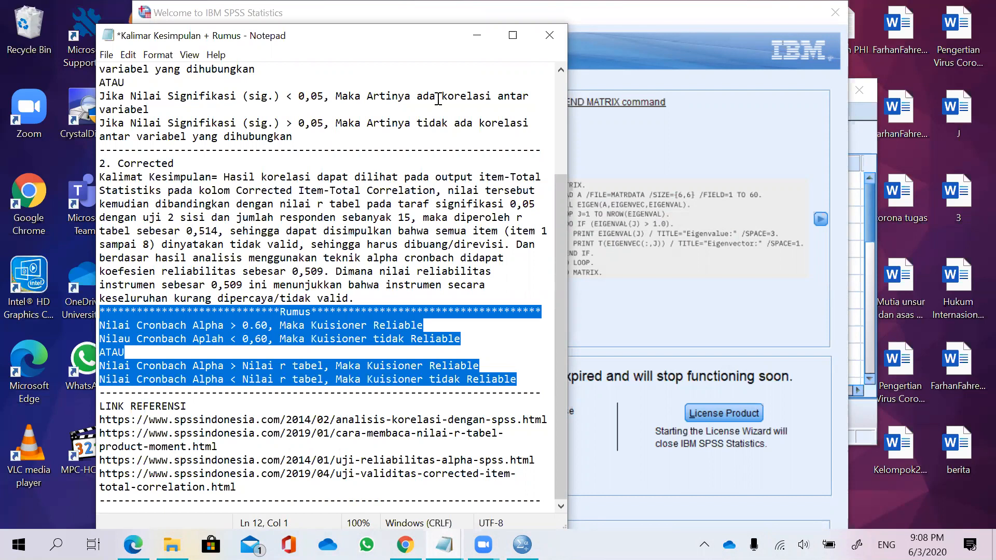
pyautogui.click(476, 36)
# Review the Kalimat Kesimpulan note describing the bivariate and corrected item-total methods.
pyautogui.click(994, 545)
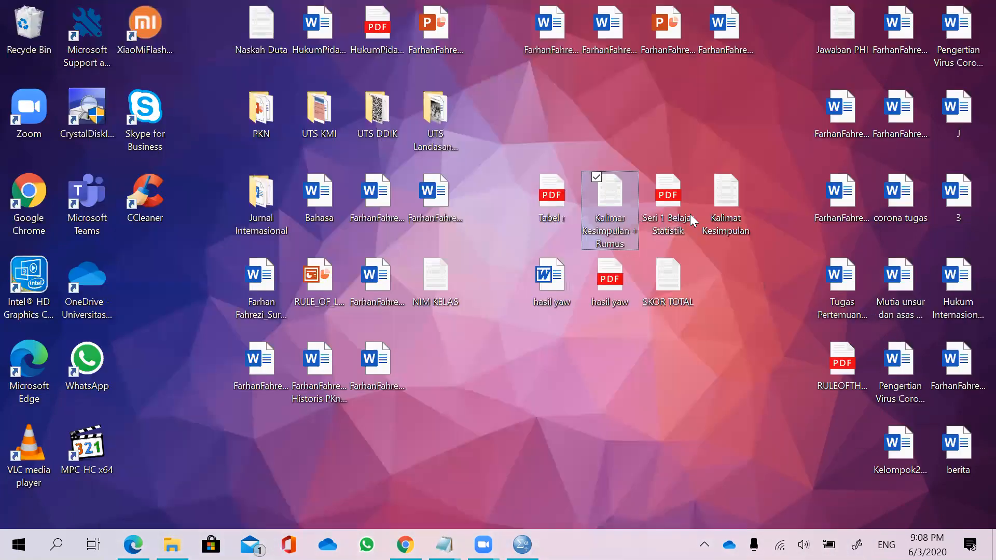
pyautogui.click(684, 193)
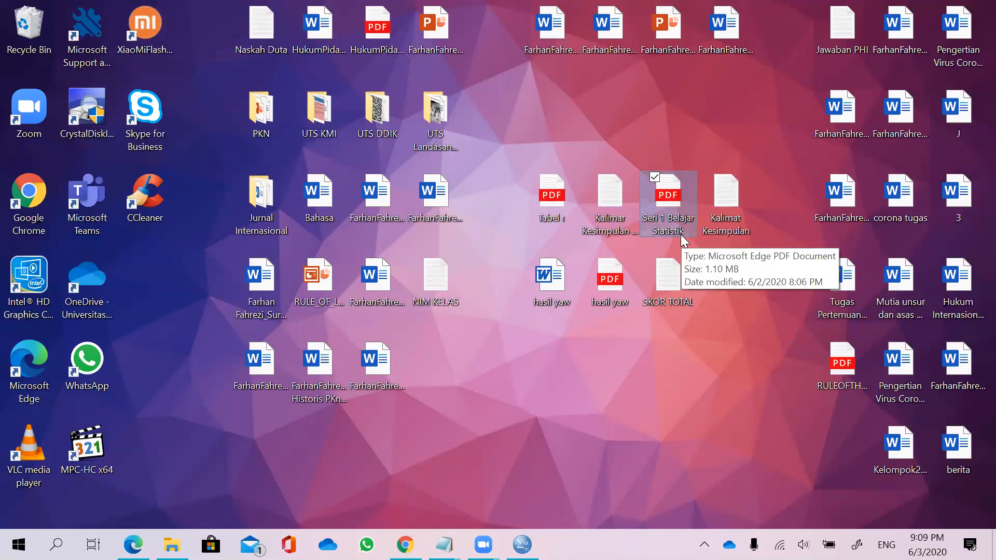
pyautogui.click(728, 209)
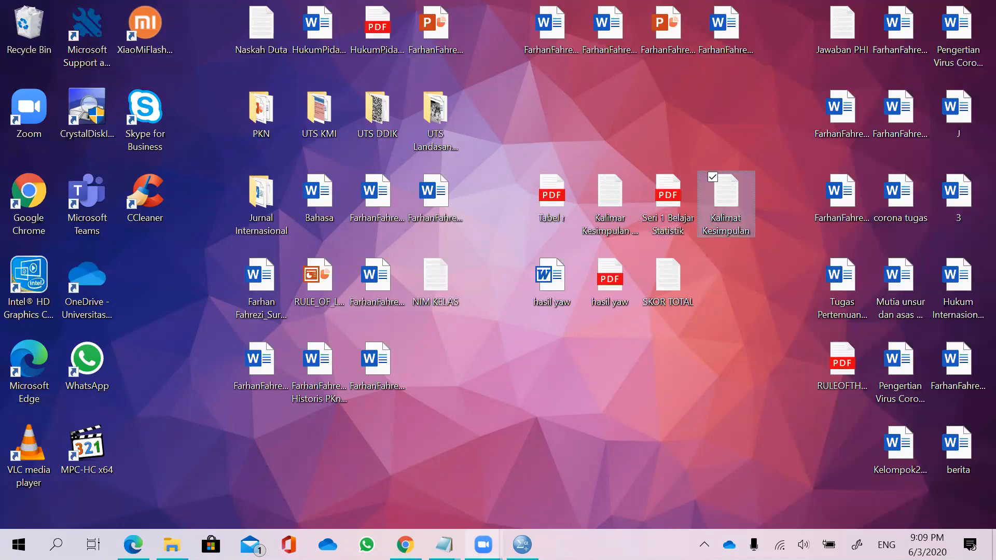
pyautogui.moveTo(444, 544)
pyautogui.moveTo(511, 465)
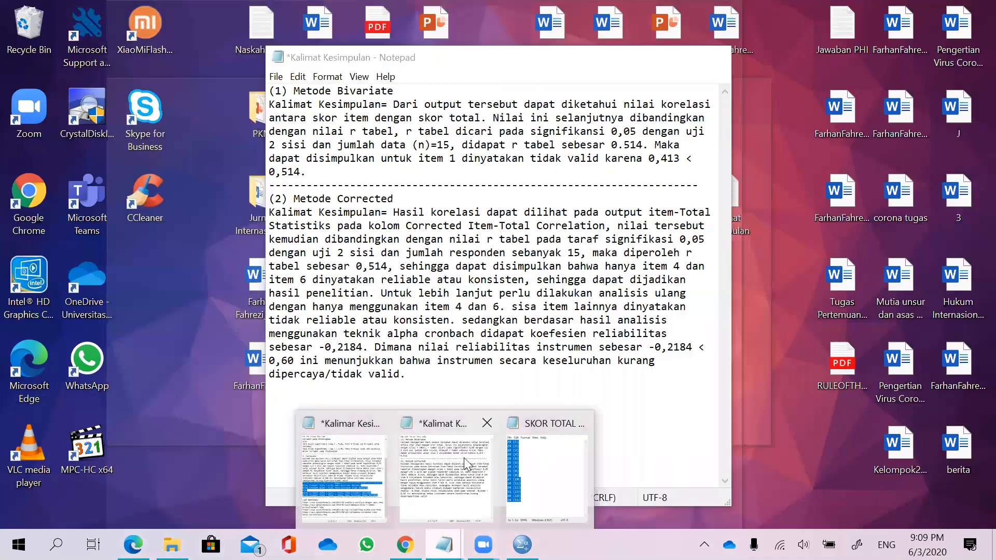
pyautogui.click(462, 461)
pyautogui.moveTo(407, 378); pyautogui.dragTo(284, 106)
pyautogui.click(394, 197)
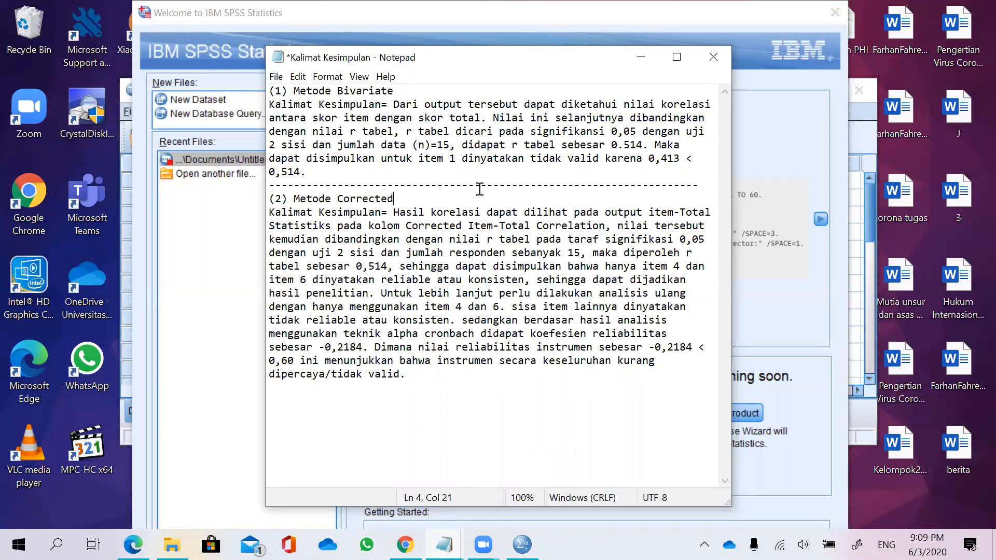
pyautogui.click(641, 57)
# Open the SKOR TOTAL note and select its list of fifteen total scores.
pyautogui.click(993, 545)
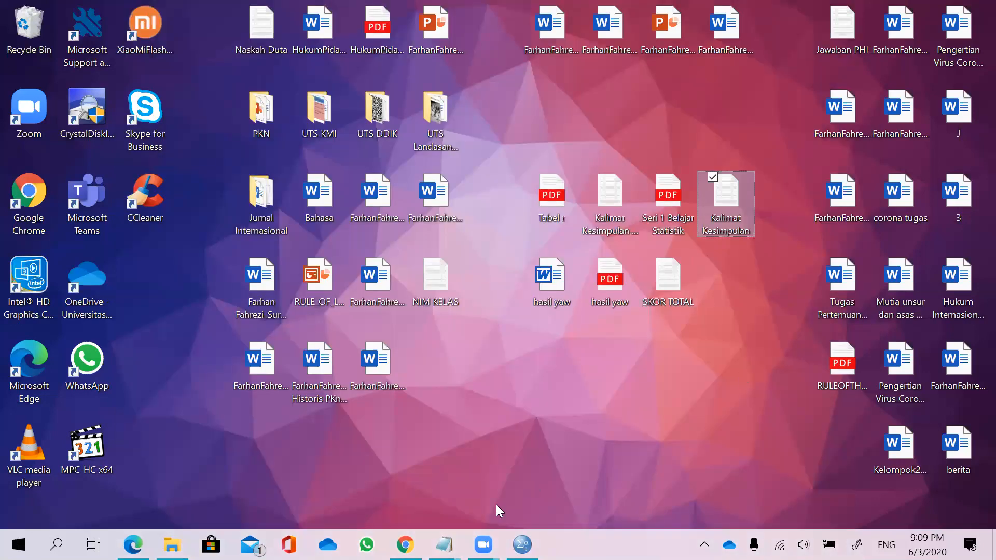
pyautogui.click(443, 545)
pyautogui.click(518, 490)
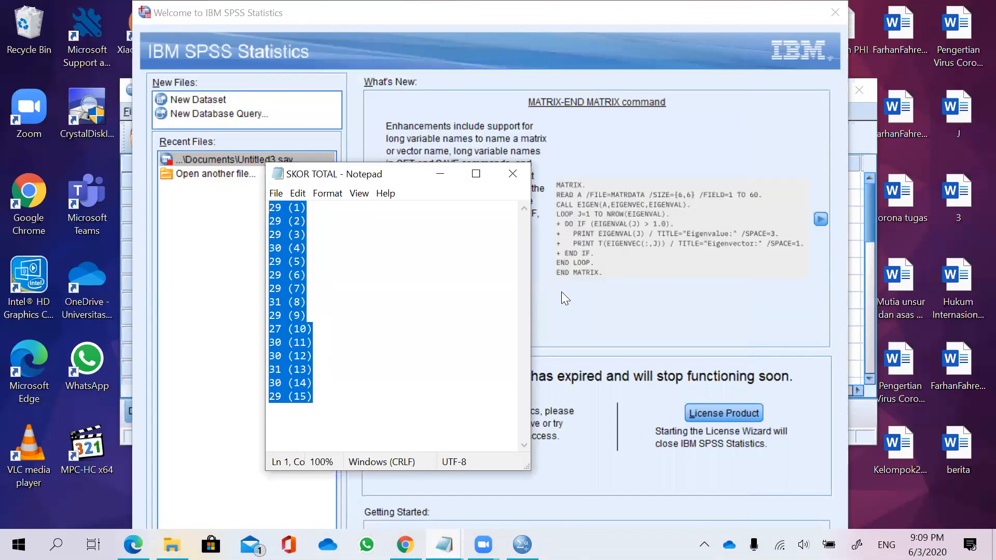
pyautogui.moveTo(377, 174); pyautogui.dragTo(490, 197)
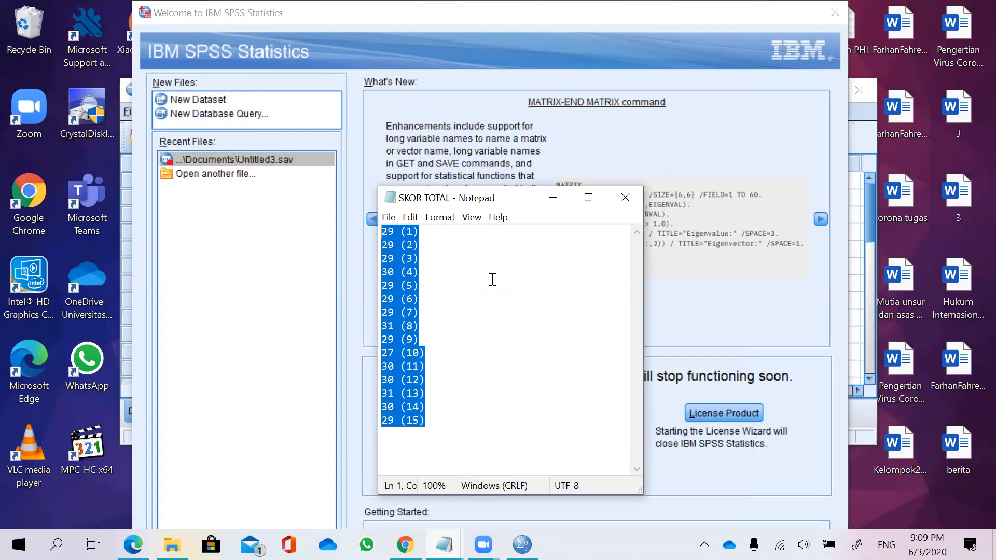
pyautogui.click(492, 279)
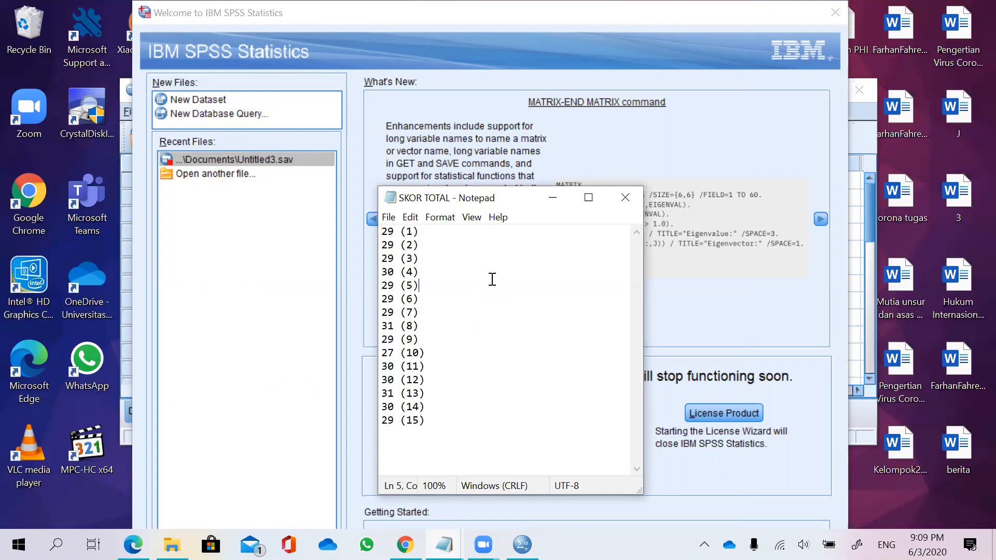
pyautogui.moveTo(500, 412); pyautogui.dragTo(371, 228)
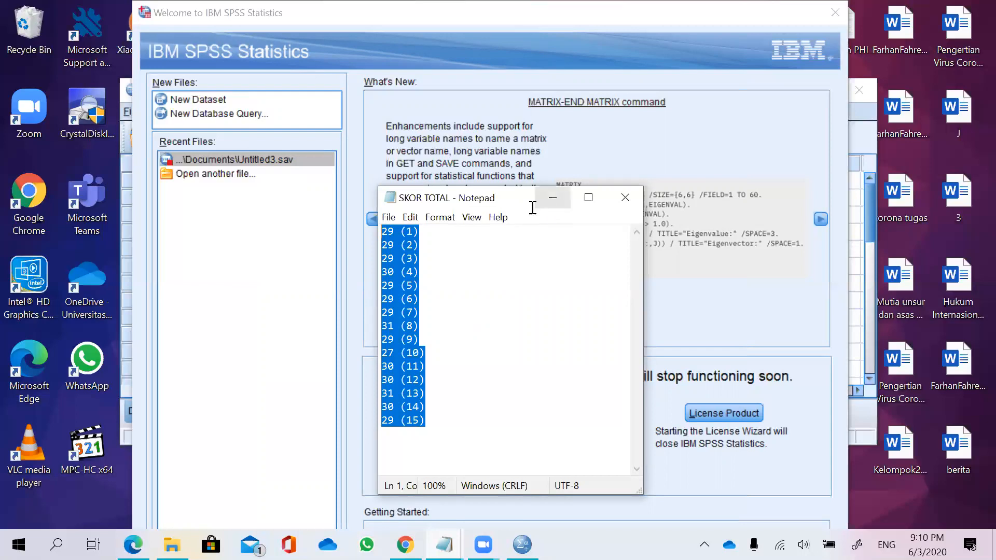
pyautogui.click(552, 198)
# Create a new dataset from the SPSS welcome dialog and bring the Statistics Viewer output window forward.
pyautogui.click(994, 546)
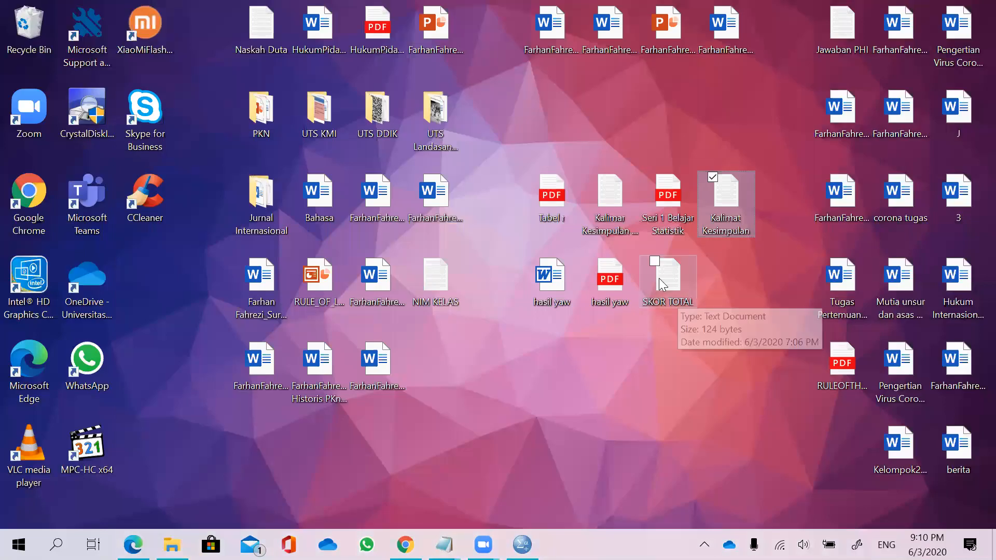
pyautogui.moveTo(621, 373); pyautogui.dragTo(566, 303)
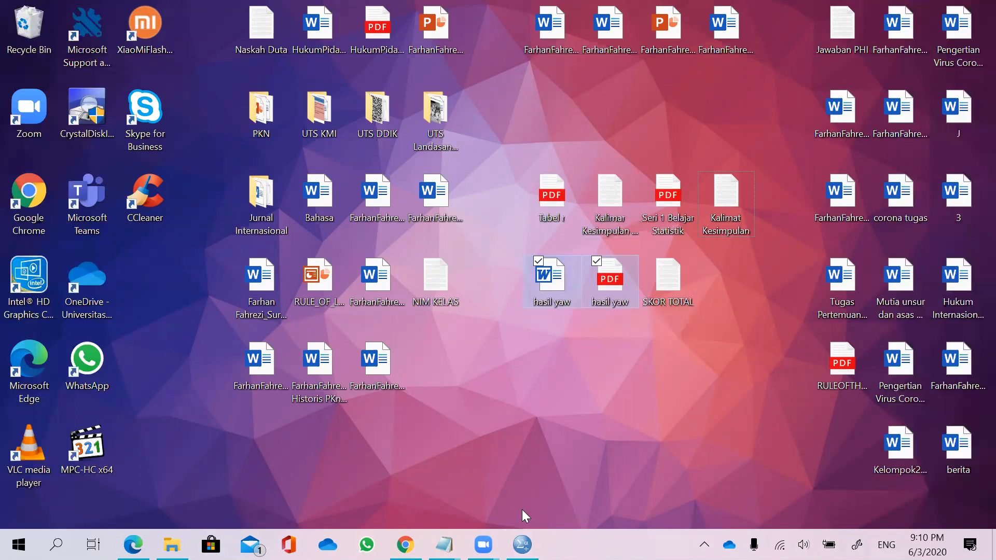
pyautogui.click(520, 544)
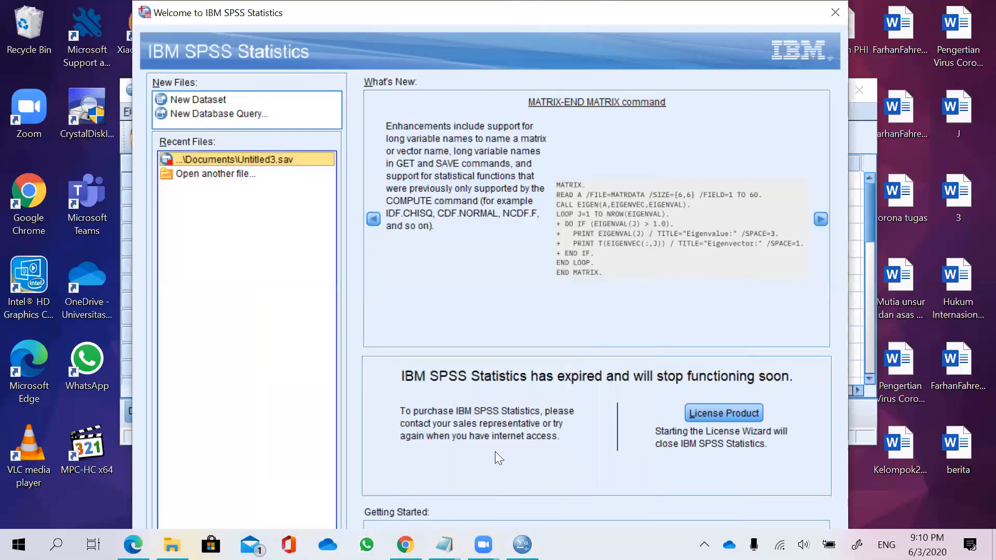
pyautogui.click(205, 102)
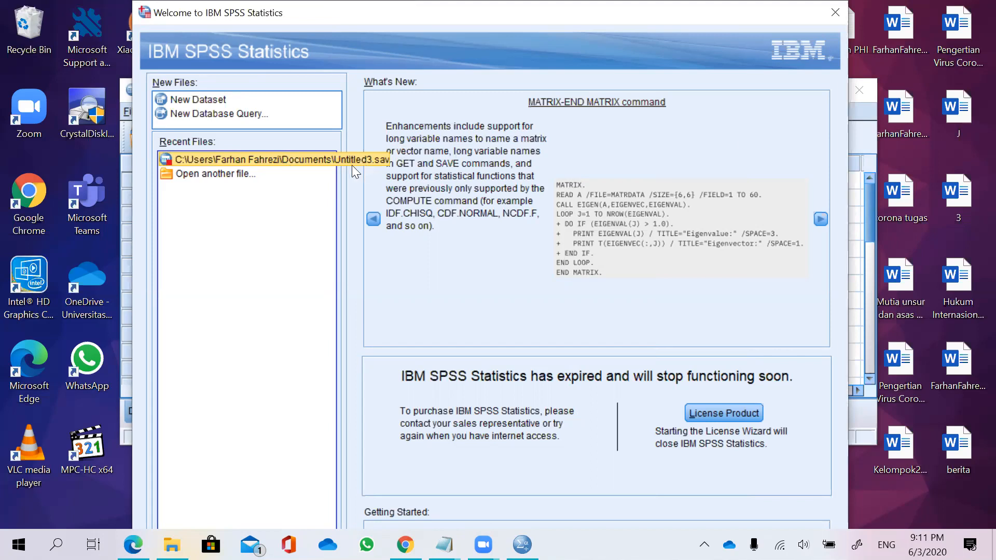
pyautogui.click(191, 98)
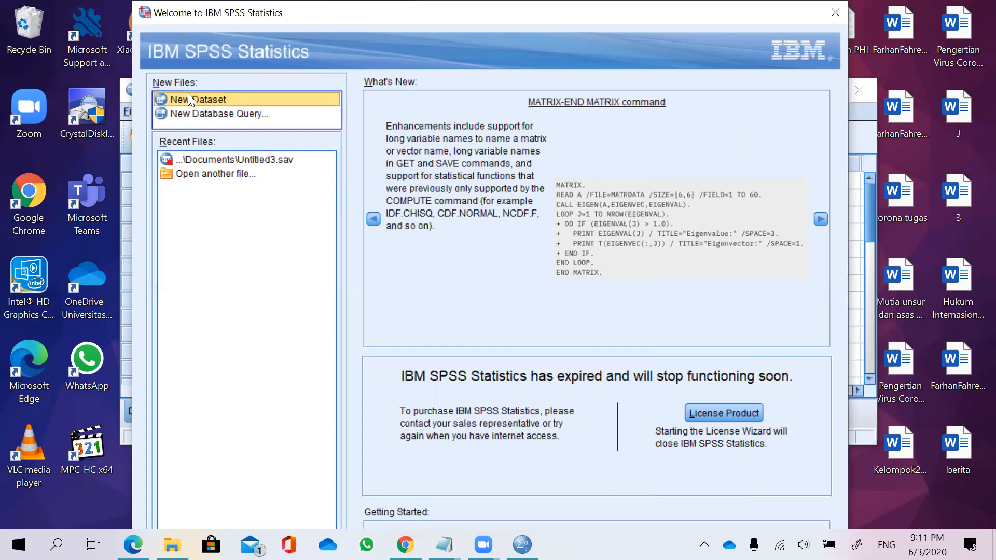
pyautogui.doubleClick(188, 97)
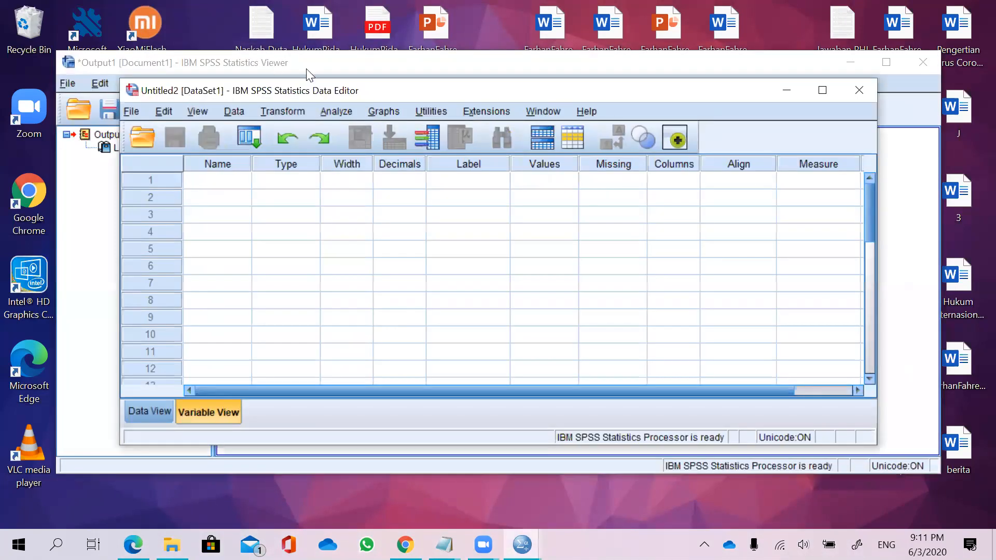
pyautogui.click(310, 75)
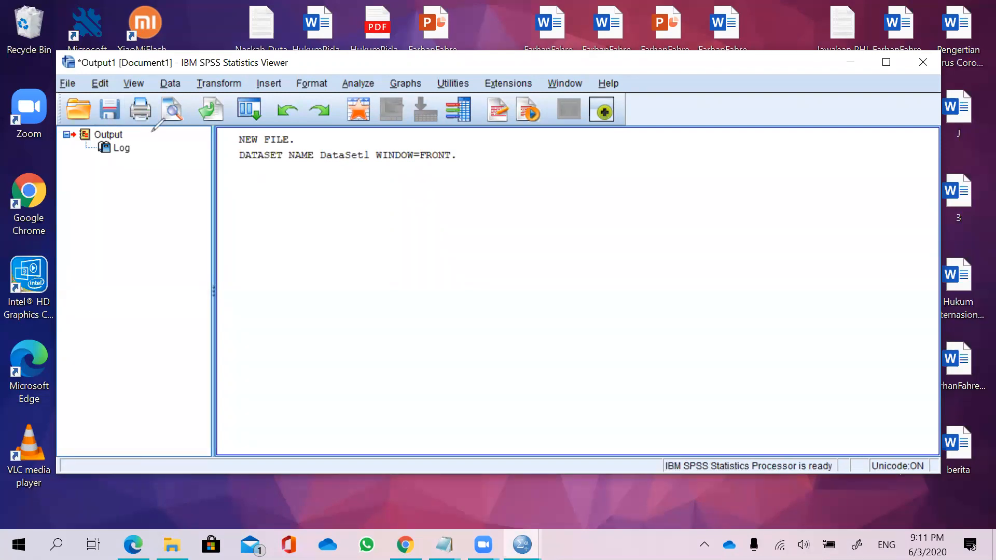
pyautogui.click(307, 220)
pyautogui.moveTo(323, 200)
pyautogui.mouseDown()
pyautogui.moveTo(318, 218)
pyautogui.moveTo(336, 221)
pyautogui.moveTo(336, 203)
pyautogui.moveTo(349, 214)
pyautogui.moveTo(355, 199)
pyautogui.mouseUp()
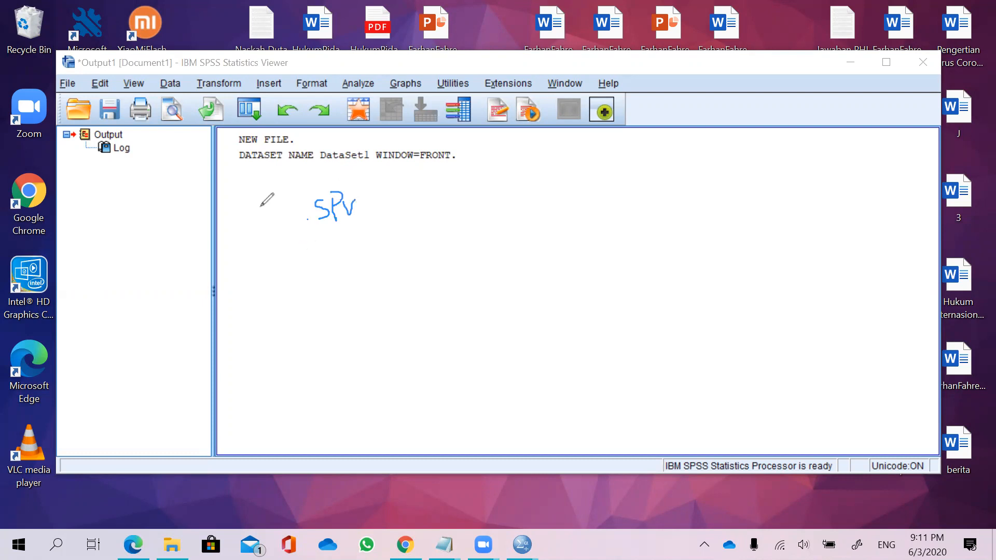
pyautogui.moveTo(71, 70)
pyautogui.mouseDown()
pyautogui.moveTo(54, 76)
pyautogui.moveTo(74, 95)
pyautogui.moveTo(83, 83)
pyautogui.mouseUp()
pyautogui.click(328, 262)
pyautogui.moveTo(333, 251)
pyautogui.mouseDown()
pyautogui.moveTo(351, 266)
pyautogui.moveTo(367, 254)
pyautogui.mouseUp()
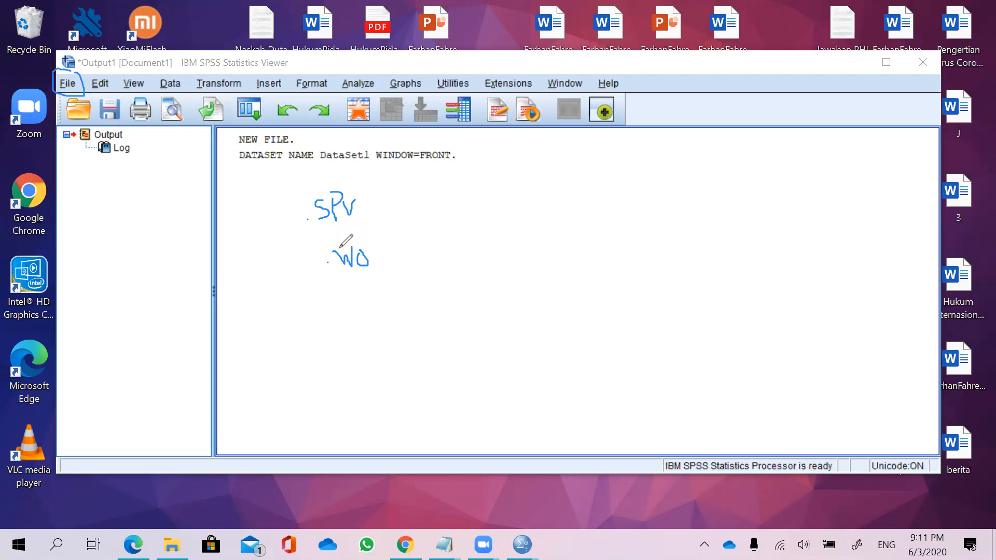
pyautogui.hotkey('ctrl', 'z')
pyautogui.hotkey('ctrl', 'z')
pyautogui.hotkey('ctrl', 'z')
pyautogui.click(323, 257)
pyautogui.moveTo(339, 239)
pyautogui.mouseDown()
pyautogui.moveTo(346, 262)
pyautogui.moveTo(354, 248)
pyautogui.moveTo(370, 254)
pyautogui.moveTo(365, 292)
pyautogui.moveTo(383, 274)
pyautogui.moveTo(383, 290)
pyautogui.mouseUp()
pyautogui.click(341, 284)
pyautogui.moveTo(383, 290); pyautogui.dragTo(387, 279)
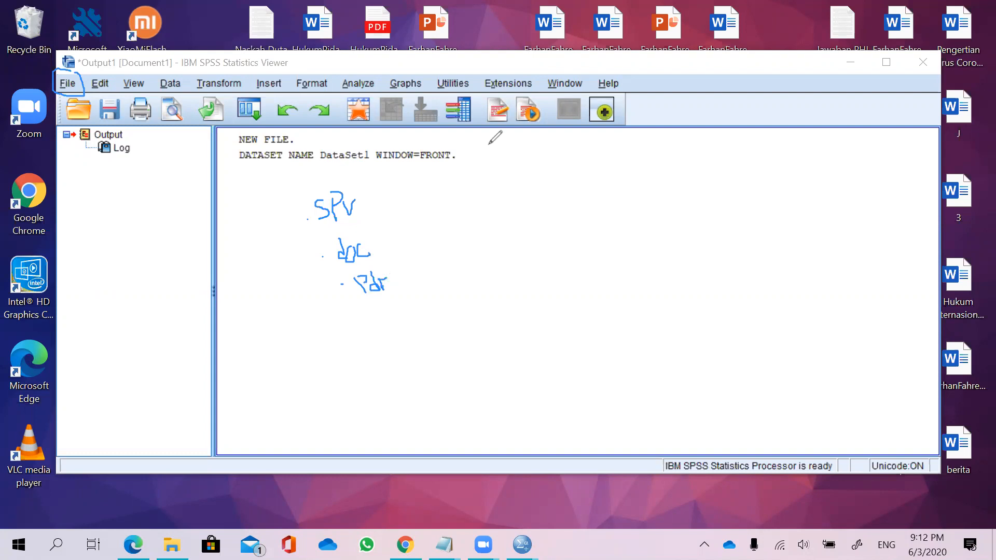
pyautogui.moveTo(394, 284)
pyautogui.mouseDown()
pyautogui.moveTo(307, 257)
pyautogui.moveTo(330, 204)
pyautogui.moveTo(313, 219)
pyautogui.moveTo(500, 197)
pyautogui.mouseUp()
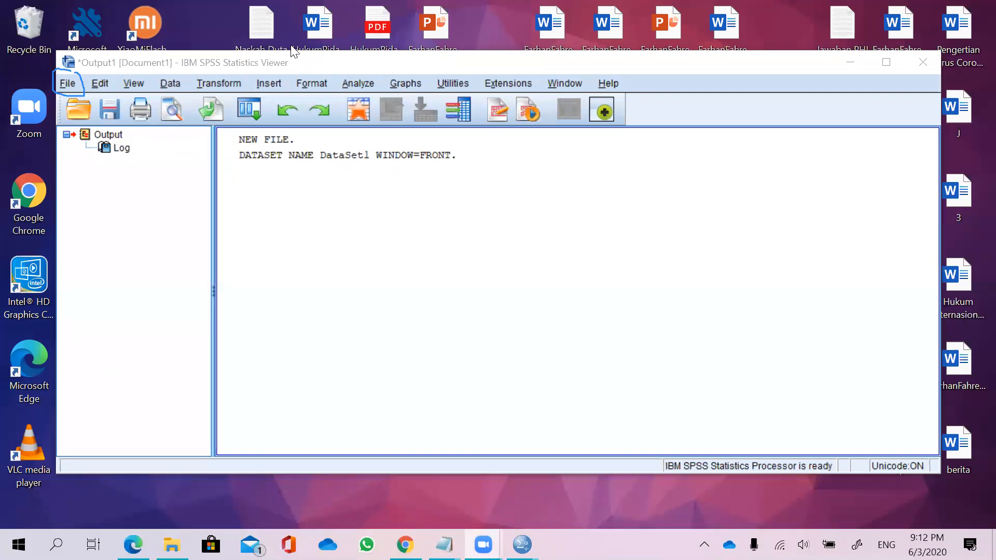
pyautogui.click(86, 86)
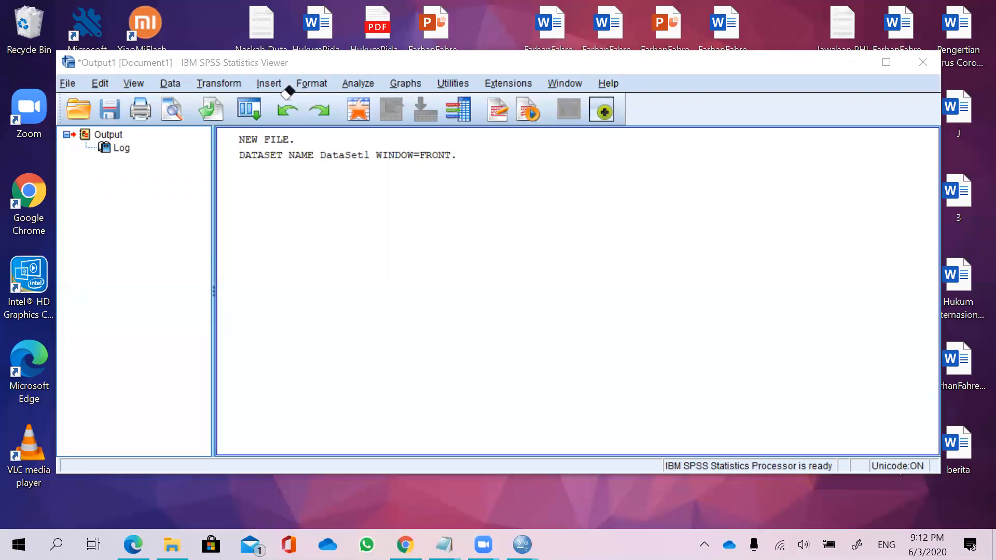
# Switch to the empty Data Editor and name the first variable item1.
pyautogui.moveTo(521, 545)
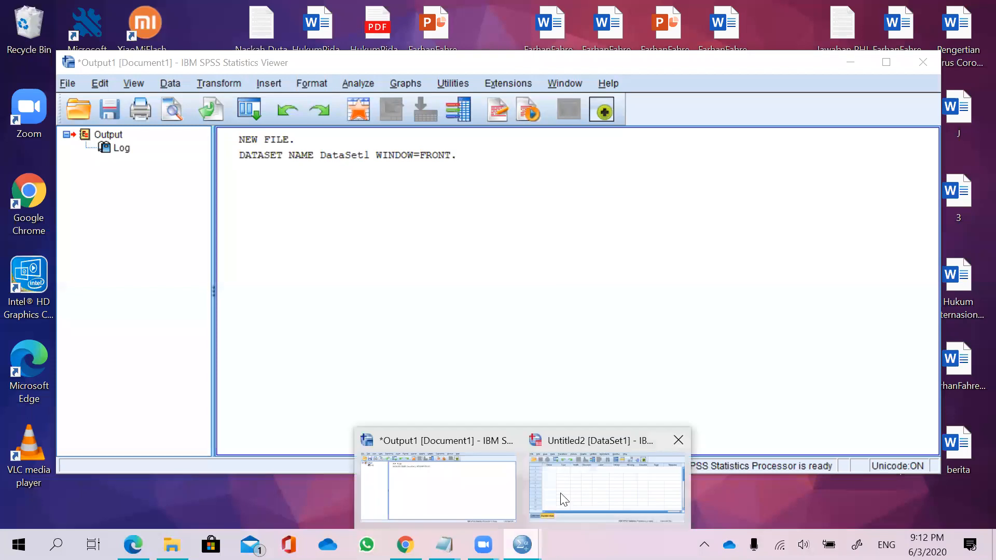
pyautogui.click(563, 498)
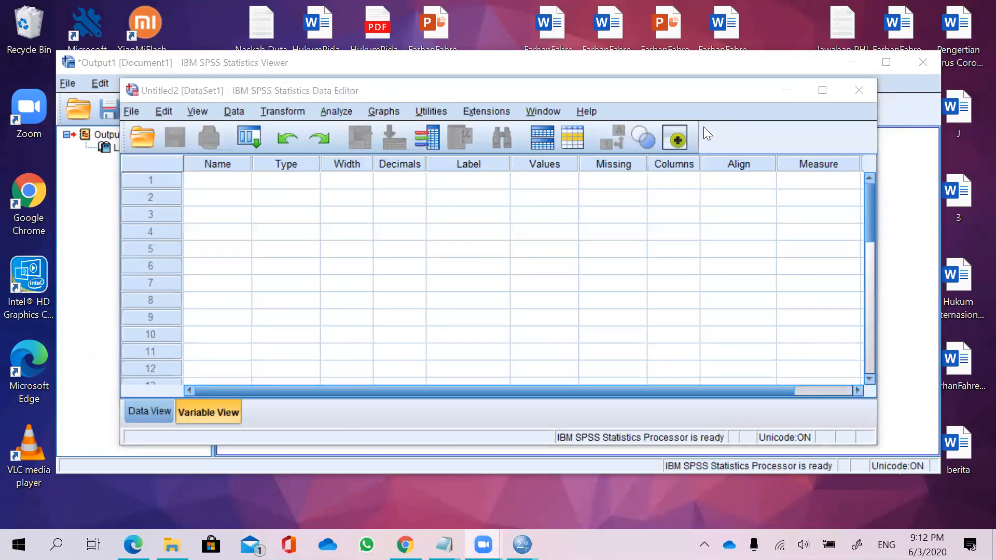
pyautogui.click(237, 176)
pyautogui.write('ITEM')
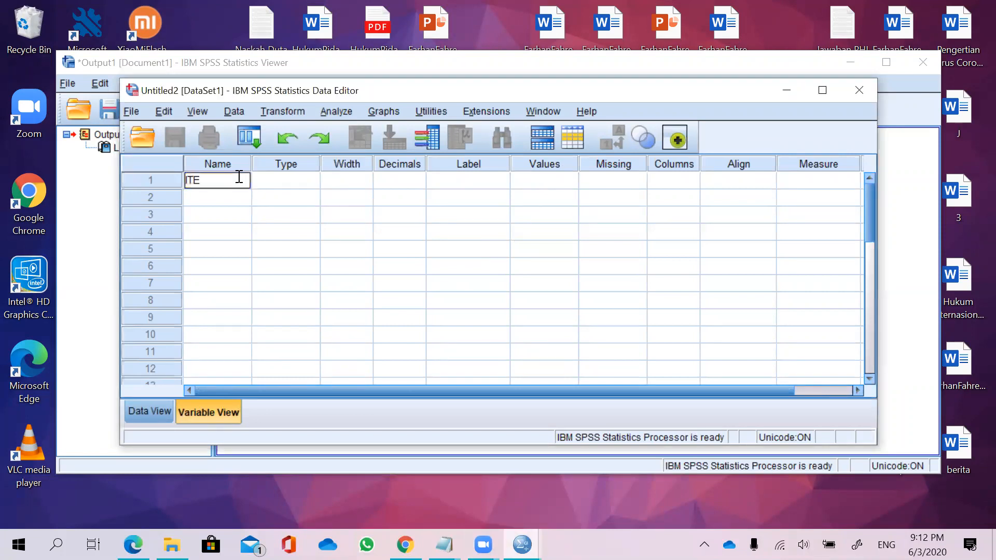
pyautogui.press('BackSpace')
pyautogui.press('BackSpace')
pyautogui.press('BackSpace')
pyautogui.press('BackSpace')
pyautogui.press('capslock')
pyautogui.write('item1')
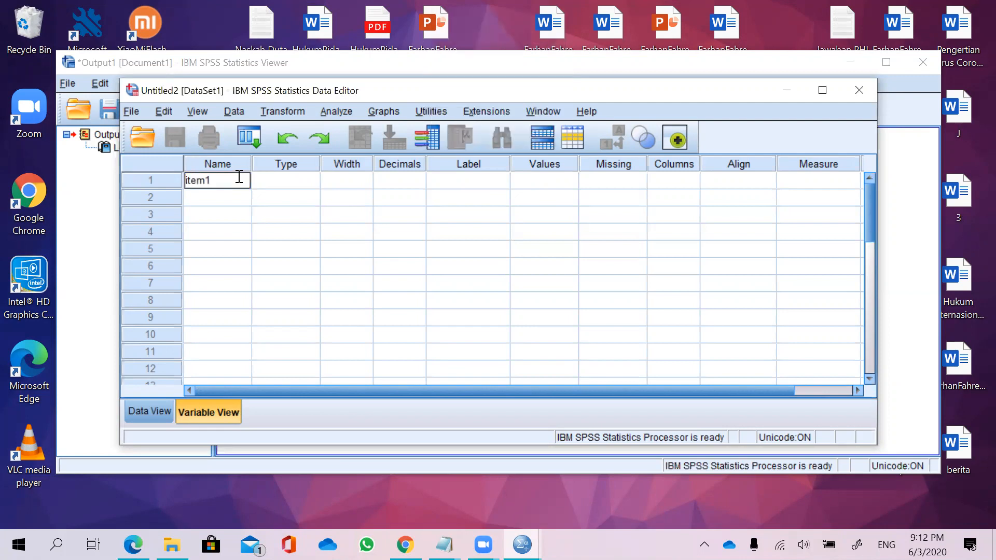
pyautogui.press('Tab')
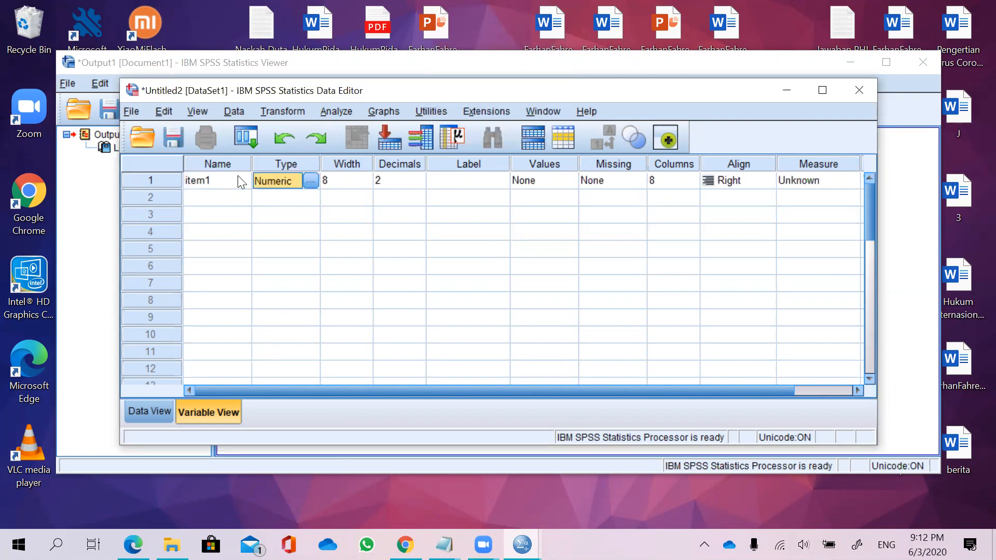
# Add two more variables named item2 and item3.
pyautogui.click(235, 196)
pyautogui.write('it')
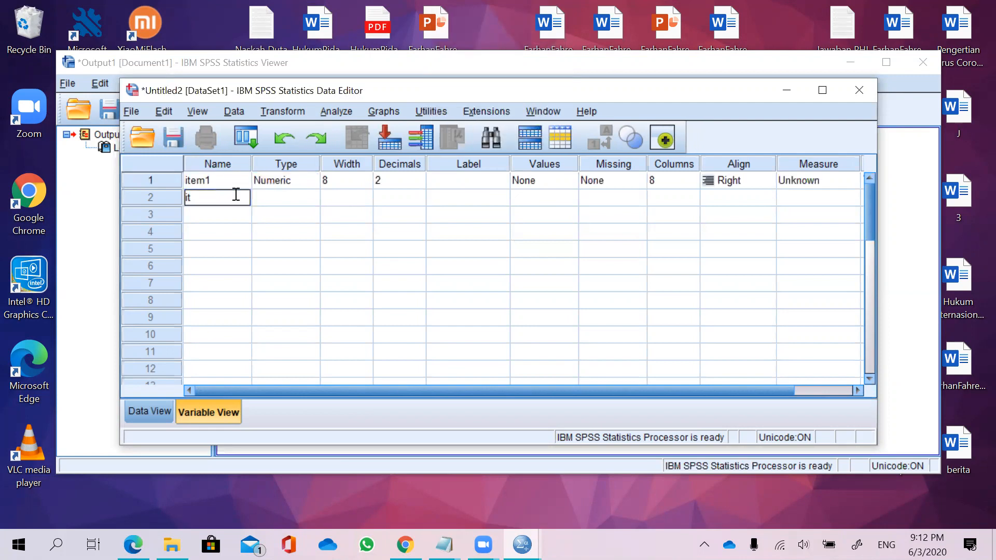
pyautogui.write('em2')
pyautogui.press('Return')
pyautogui.write('item3')
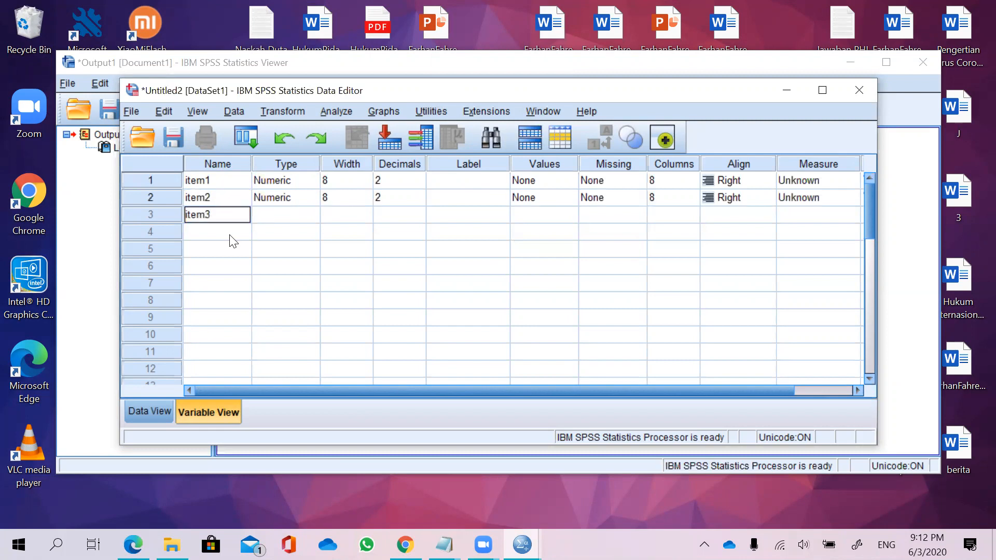
pyautogui.press('Return')
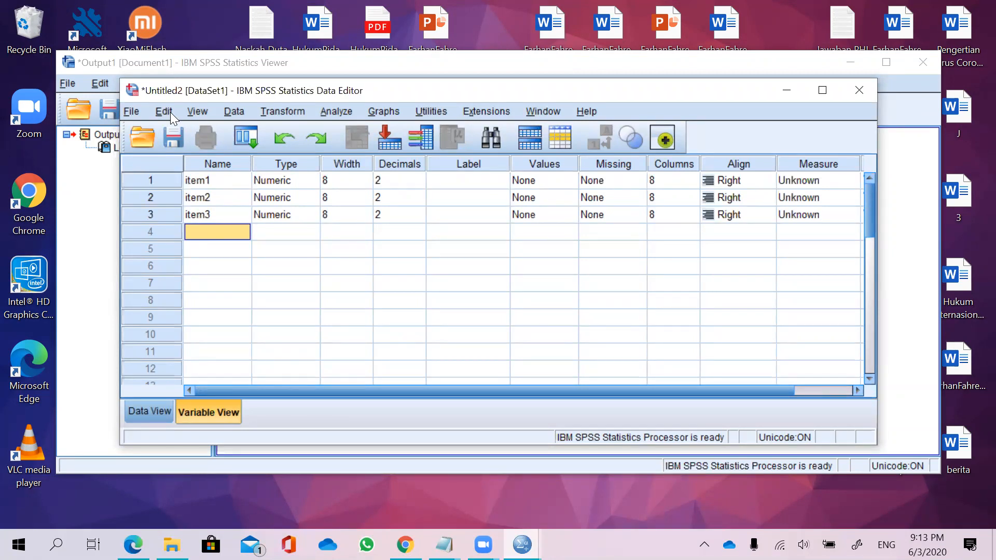
# Open the data file Untitled3.sav from the Documents folder.
pyautogui.click(132, 112)
pyautogui.moveTo(212, 148)
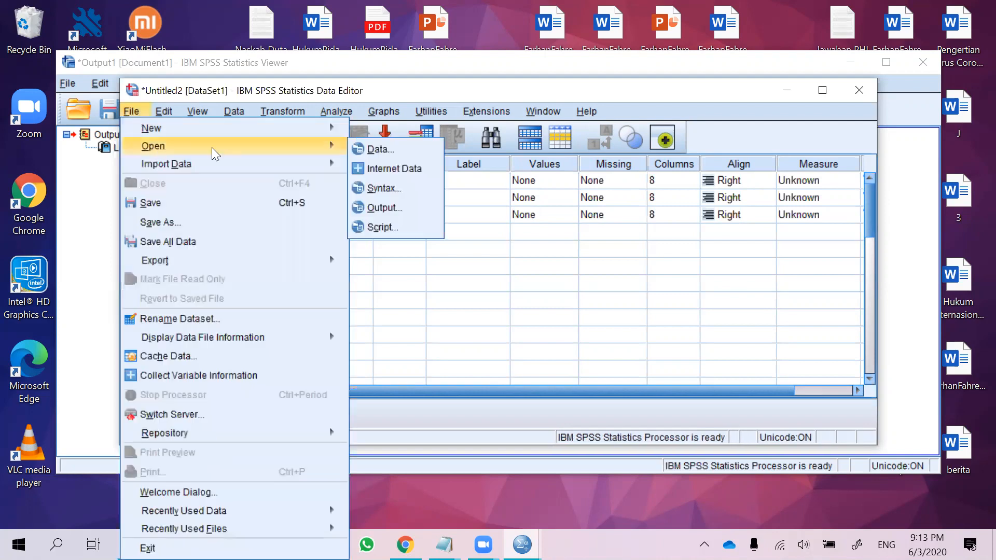
pyautogui.click(381, 150)
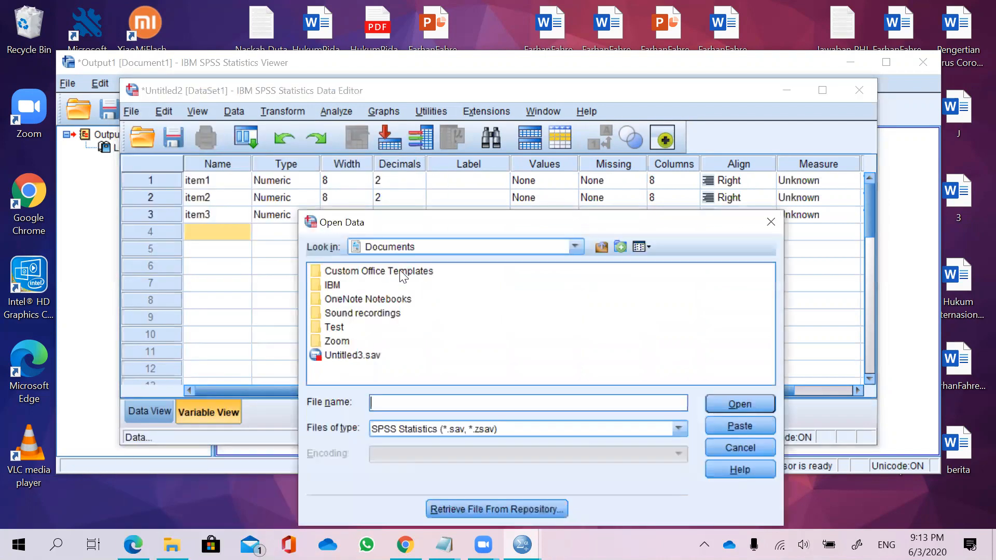
pyautogui.click(376, 355)
pyautogui.click(732, 407)
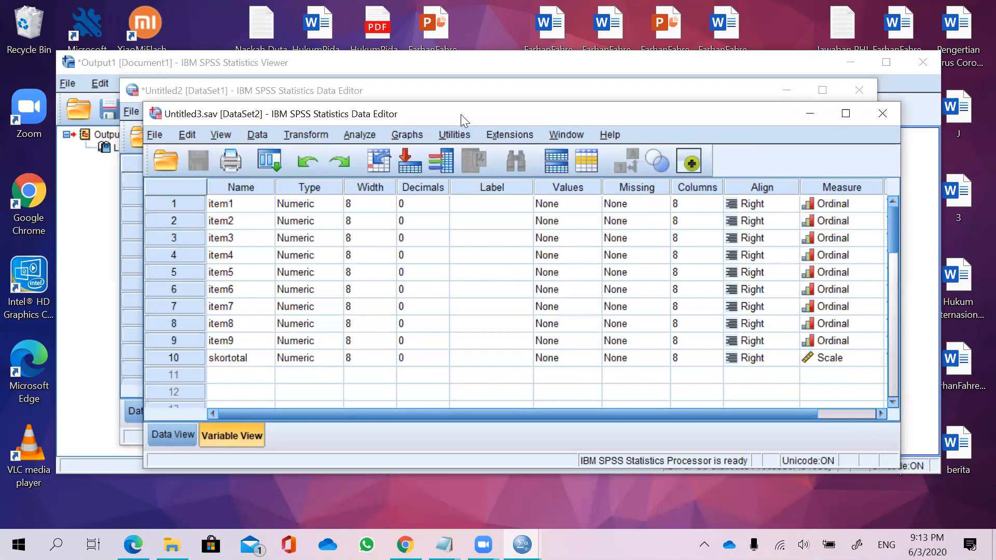
# Close the Untitled2 dataset without saving changes.
pyautogui.click(508, 91)
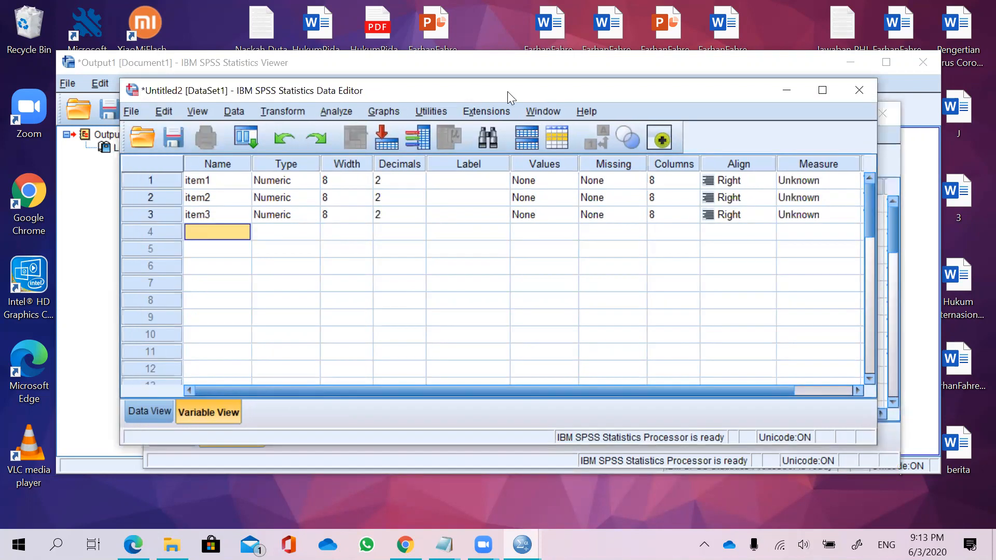
pyautogui.click(856, 91)
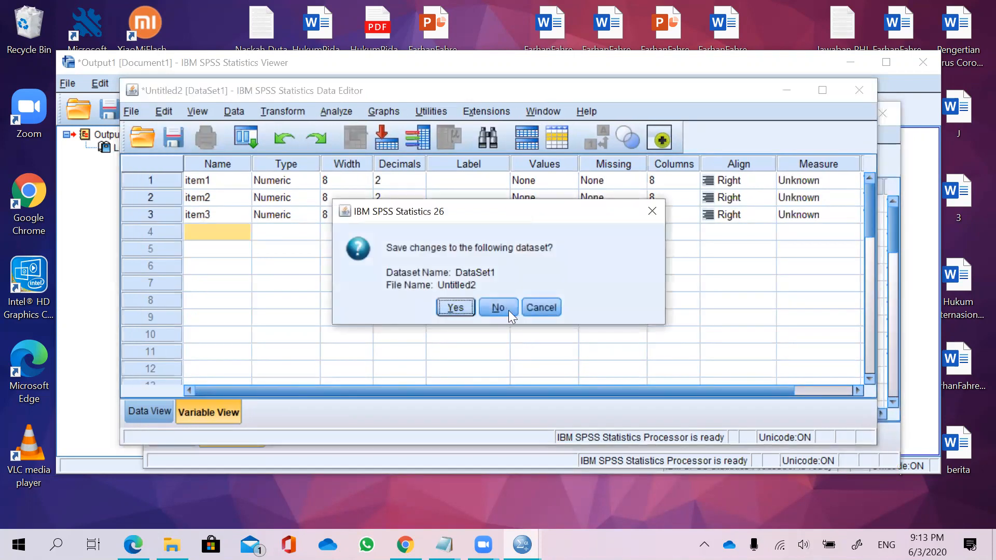
pyautogui.click(495, 307)
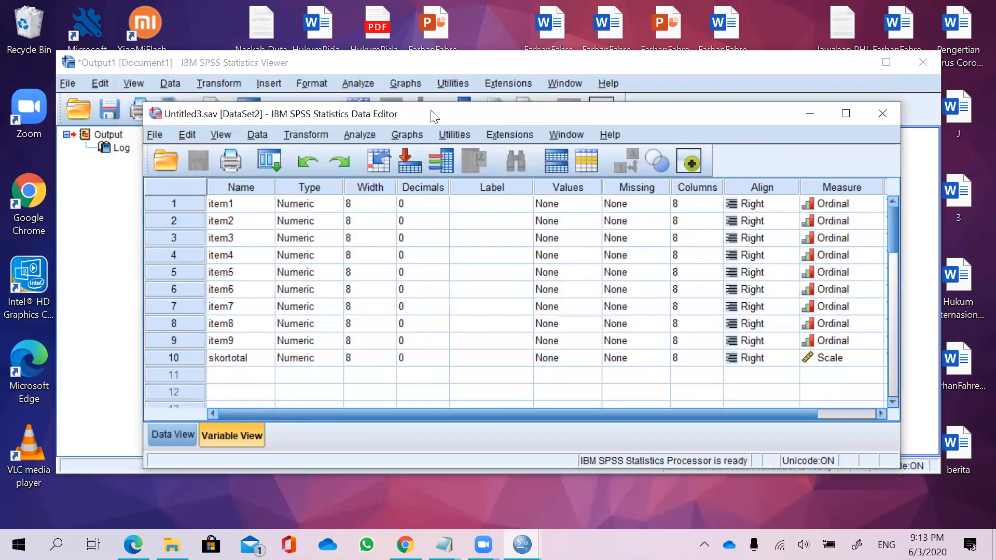
# Switch Untitled3.sav to Data View and scroll through the item and skortotal values.
pyautogui.moveTo(409, 99); pyautogui.dragTo(386, 77)
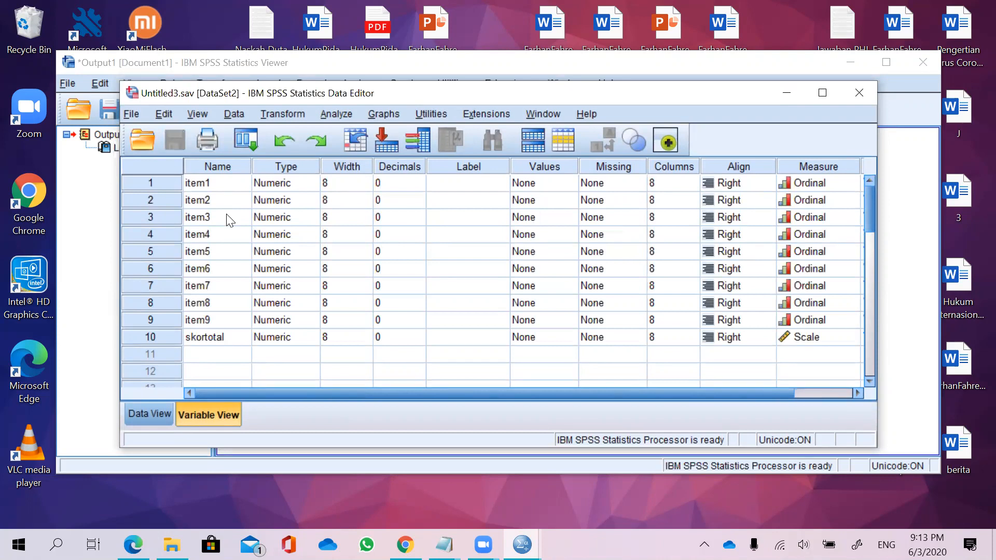
pyautogui.click(154, 410)
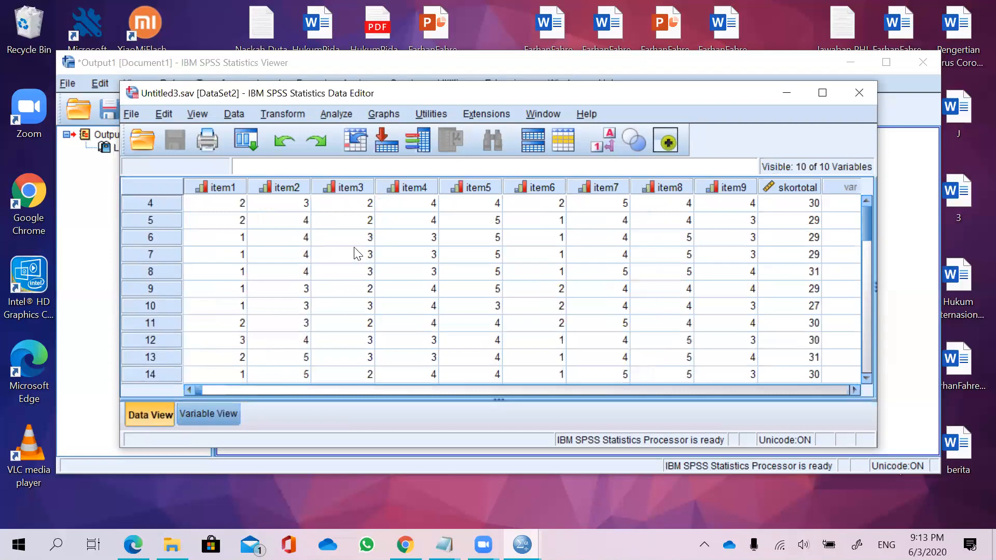
pyautogui.scroll(-1, 471, 225)
pyautogui.scroll(2, 584, 243)
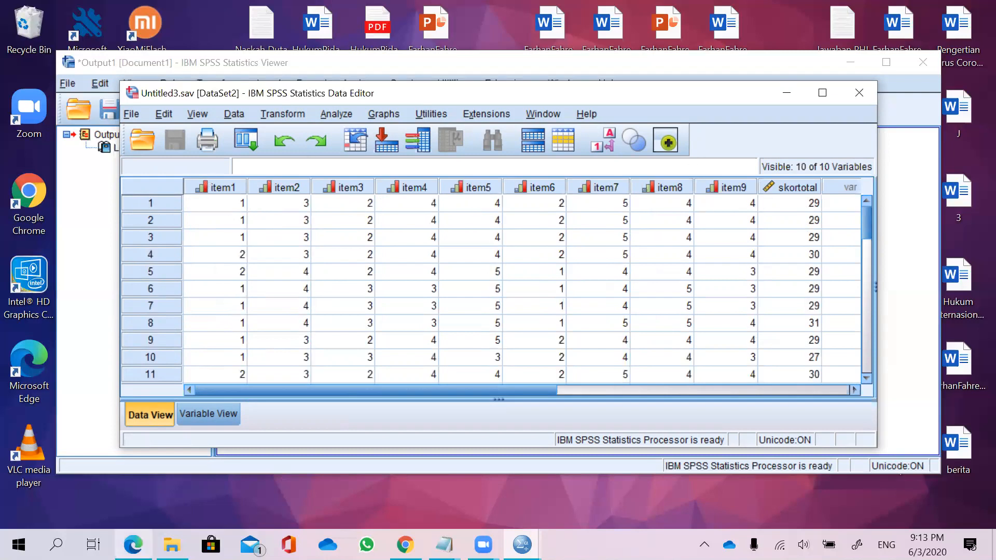
# Review the item response table in the Seri 1 Belajar Statistik PDF.
pyautogui.click(133, 544)
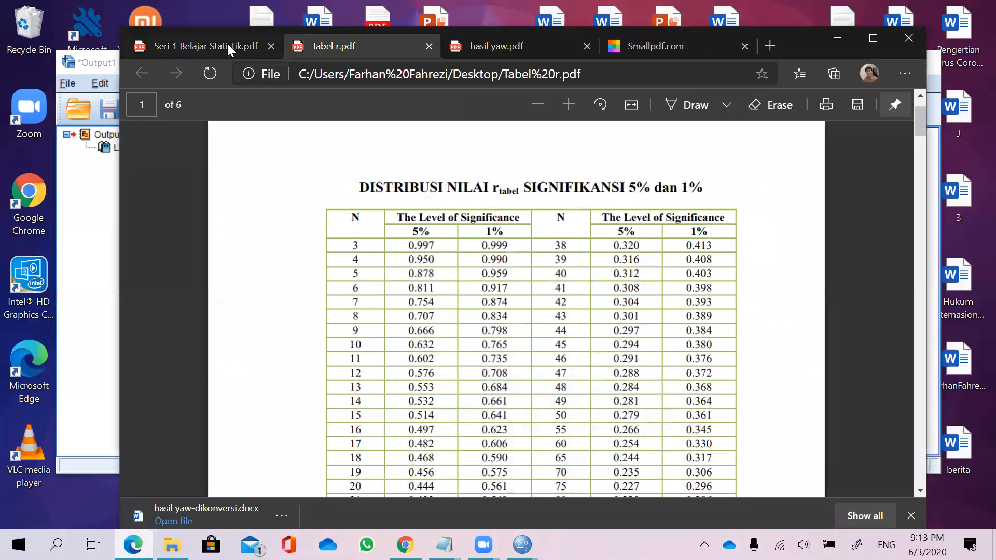
pyautogui.click(228, 47)
pyautogui.scroll(-15, 487, 258)
pyautogui.scroll(-15, 487, 258)
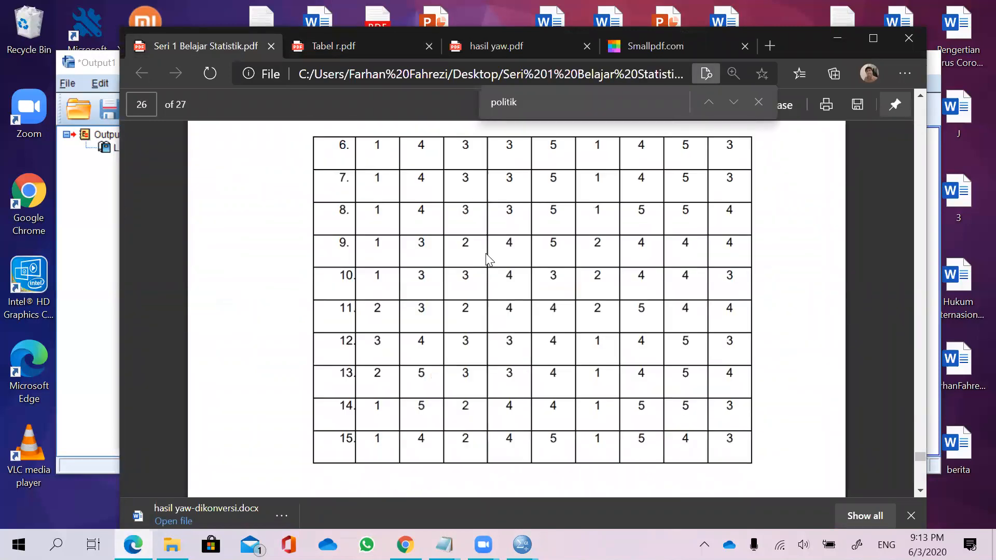
pyautogui.scroll(5, 487, 258)
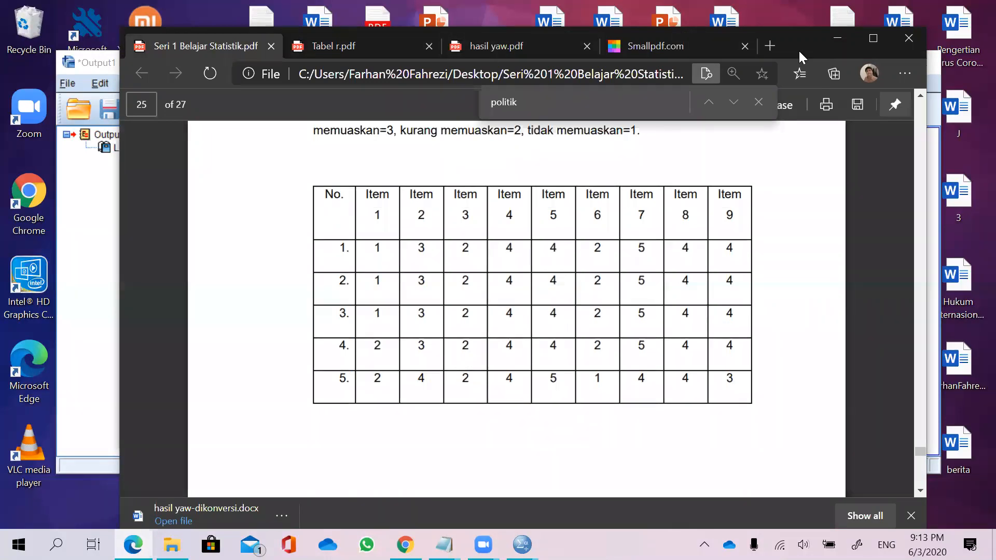
pyautogui.moveTo(355, 175)
pyautogui.mouseDown()
pyautogui.moveTo(604, 228)
pyautogui.moveTo(755, 222)
pyautogui.moveTo(744, 167)
pyautogui.moveTo(525, 171)
pyautogui.mouseUp()
pyautogui.moveTo(421, 171); pyautogui.dragTo(351, 172)
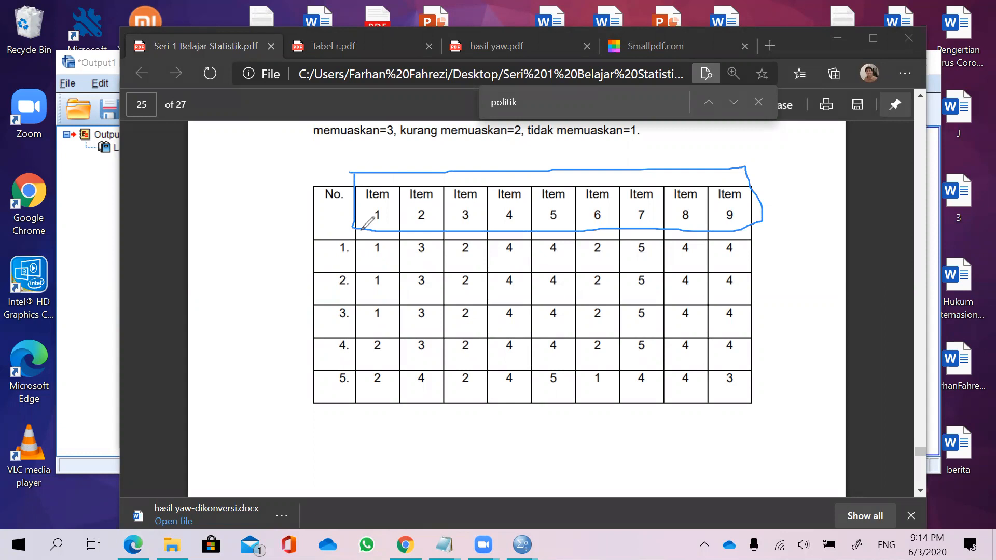
pyautogui.moveTo(313, 211)
pyautogui.mouseDown()
pyautogui.moveTo(301, 397)
pyautogui.moveTo(365, 319)
pyautogui.moveTo(341, 209)
pyautogui.mouseUp()
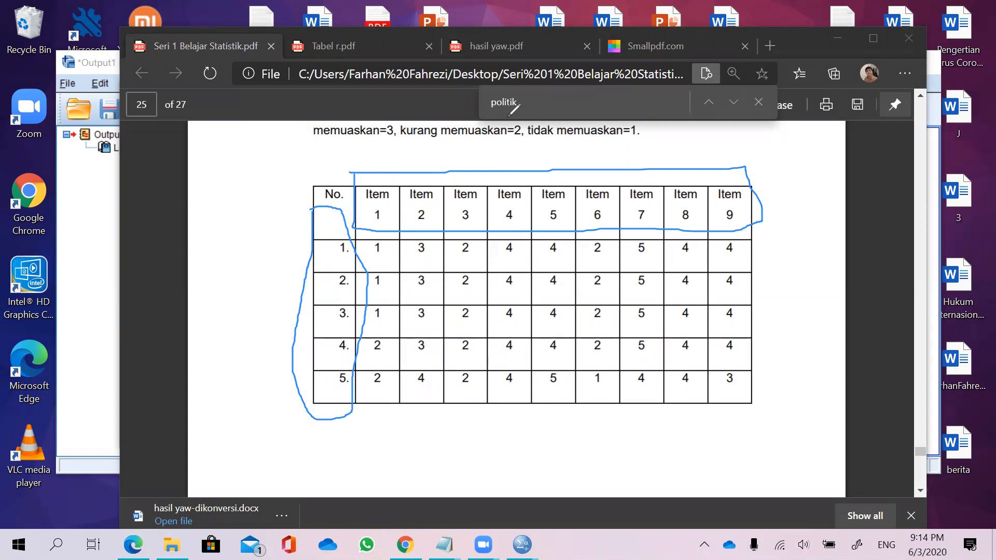
pyautogui.click(544, 228)
pyautogui.click(311, 248)
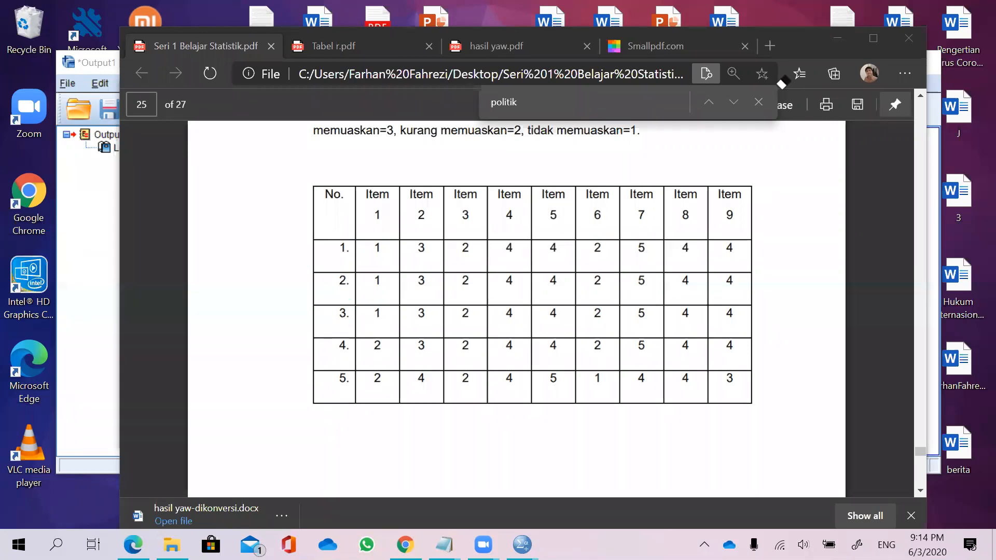
pyautogui.click(836, 40)
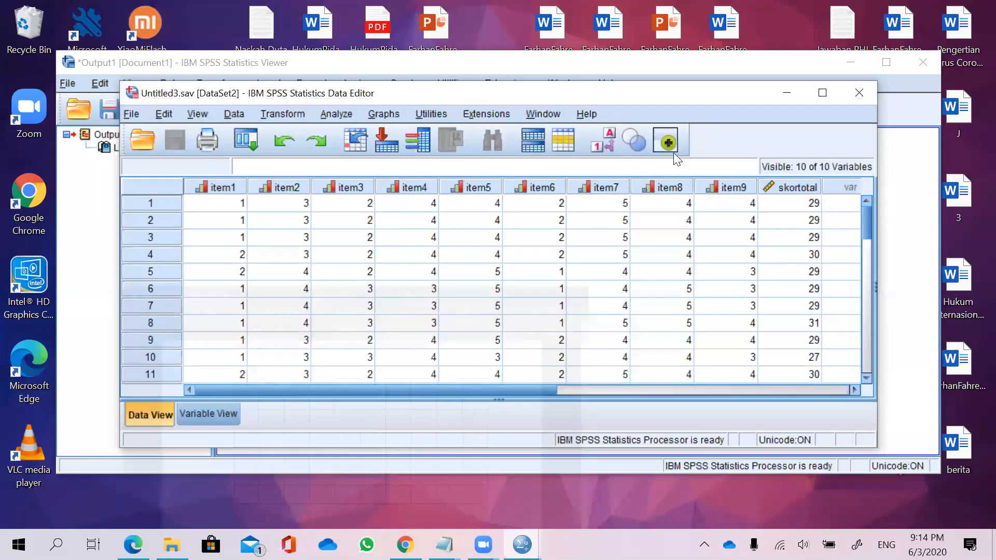
# Examine the item values cell by cell across the first rows of the Data View.
pyautogui.click(225, 202)
pyautogui.click(301, 202)
pyautogui.click(230, 204)
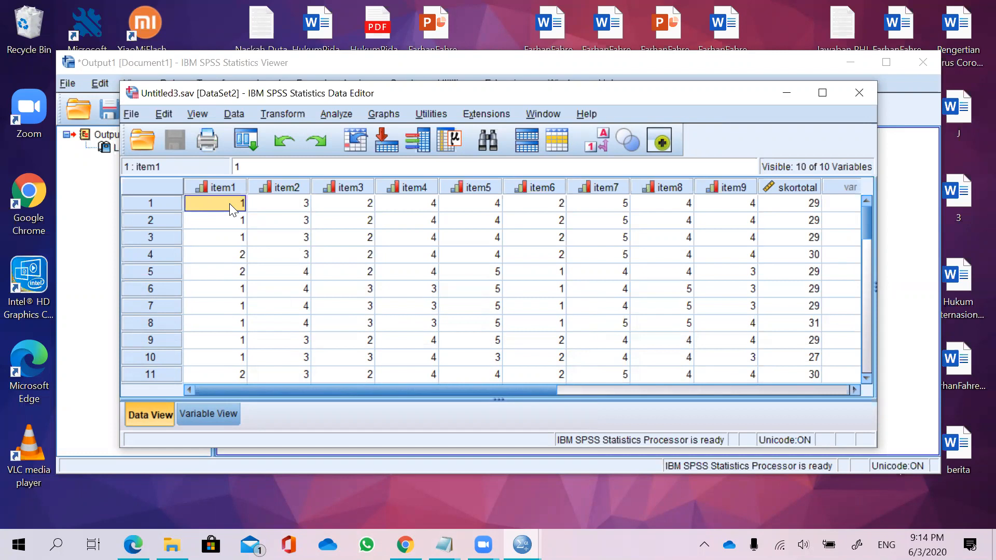
pyautogui.press('Right')
pyautogui.press('Down')
pyautogui.press('Right')
pyautogui.press('Left')
pyautogui.press('Down')
pyautogui.press('Down')
pyautogui.press('Down')
pyautogui.press('Up')
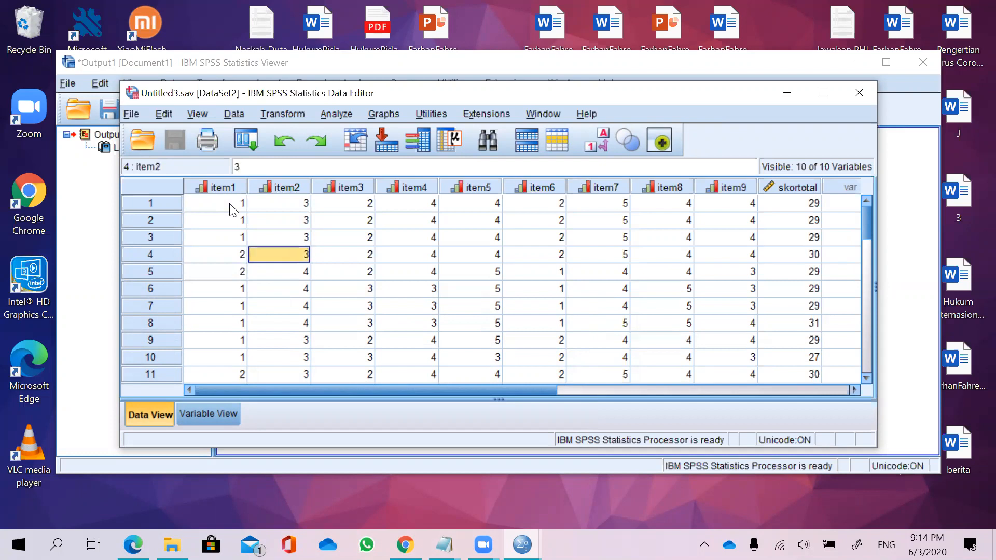
pyautogui.press('Up')
pyautogui.press('Down')
pyautogui.press('Left')
pyautogui.press('Down')
pyautogui.press('Up')
pyautogui.press('Right')
pyautogui.press('Up')
pyautogui.press('Up')
pyautogui.press('Left')
pyautogui.press('Up')
pyautogui.press('Right')
pyautogui.press('Right')
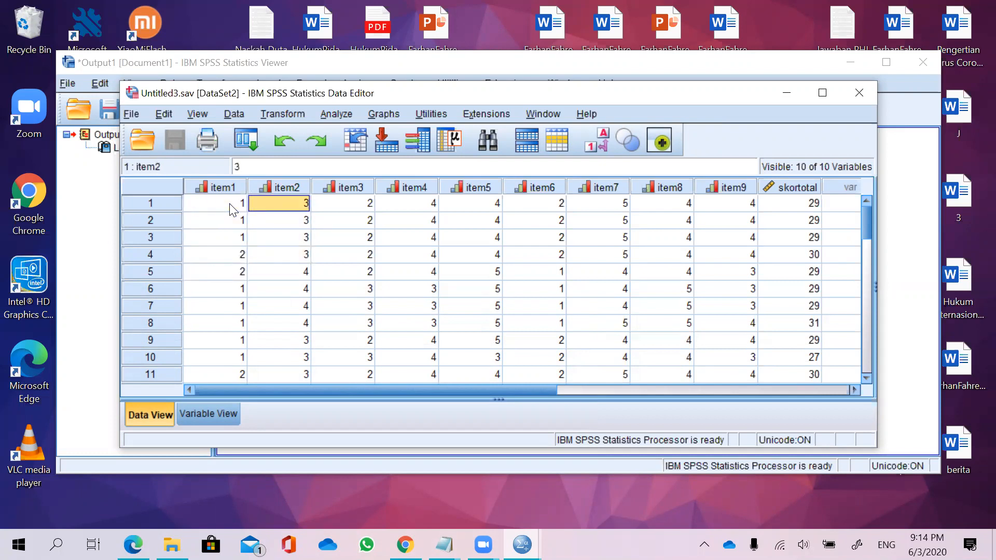
pyautogui.press('Right')
pyautogui.press('Down')
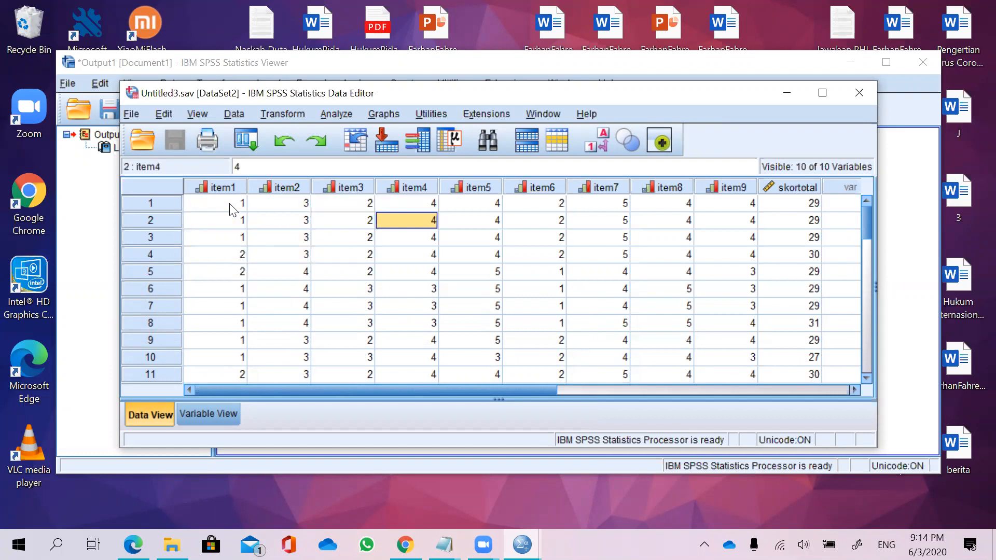
pyautogui.press('Up')
pyautogui.press('Right')
pyautogui.press('Right')
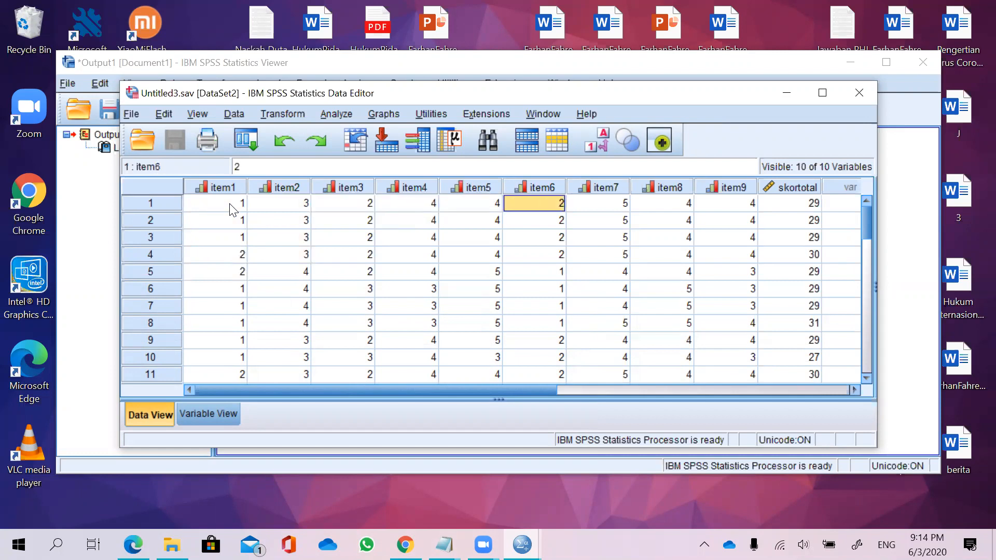
pyautogui.press('Left')
pyautogui.press('Left')
pyautogui.press('Left')
pyautogui.press('Left')
pyautogui.press('Left')
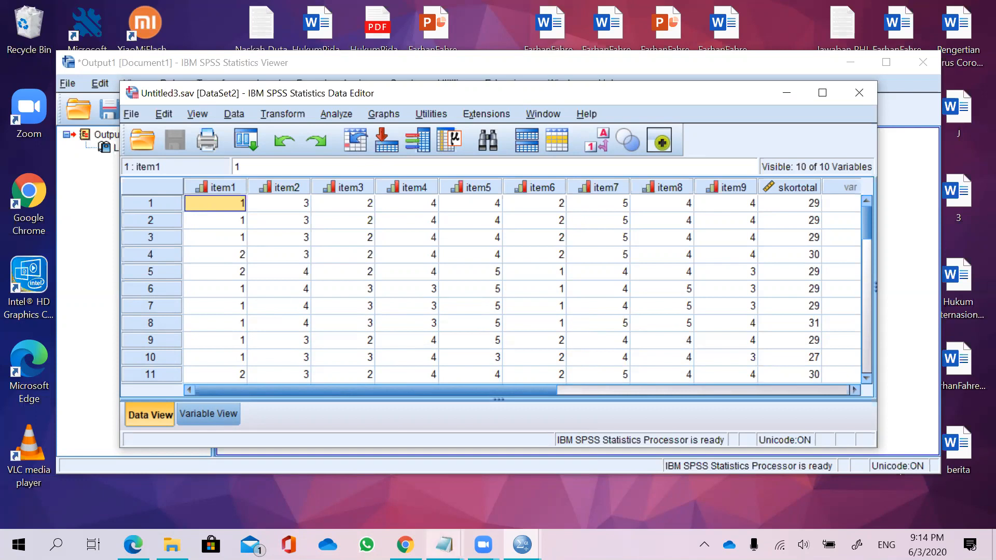
# Bring up the SKOR TOTAL note beside the data to compare it with the skortotal column.
pyautogui.moveTo(445, 545)
pyautogui.click(547, 492)
pyautogui.moveTo(520, 195); pyautogui.dragTo(626, 189)
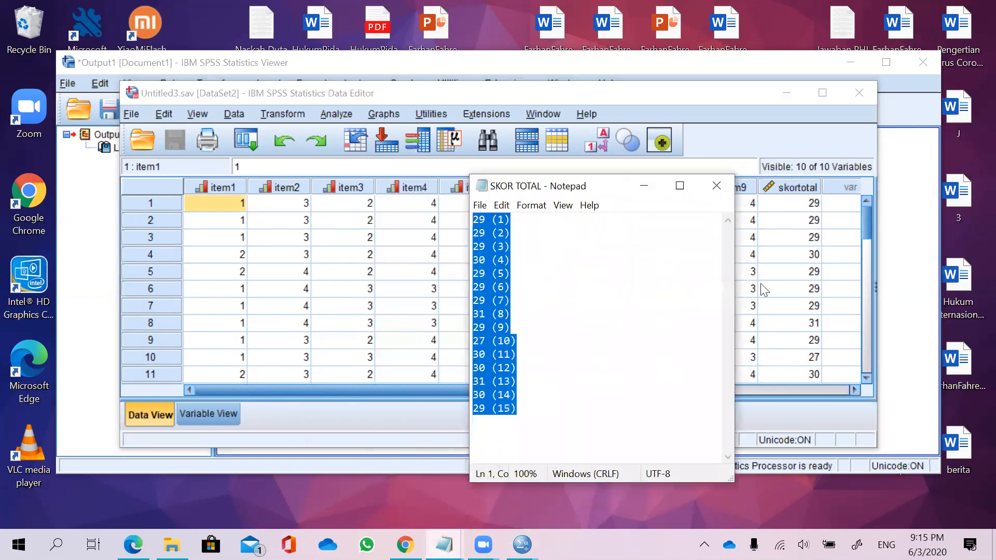
pyautogui.click(573, 259)
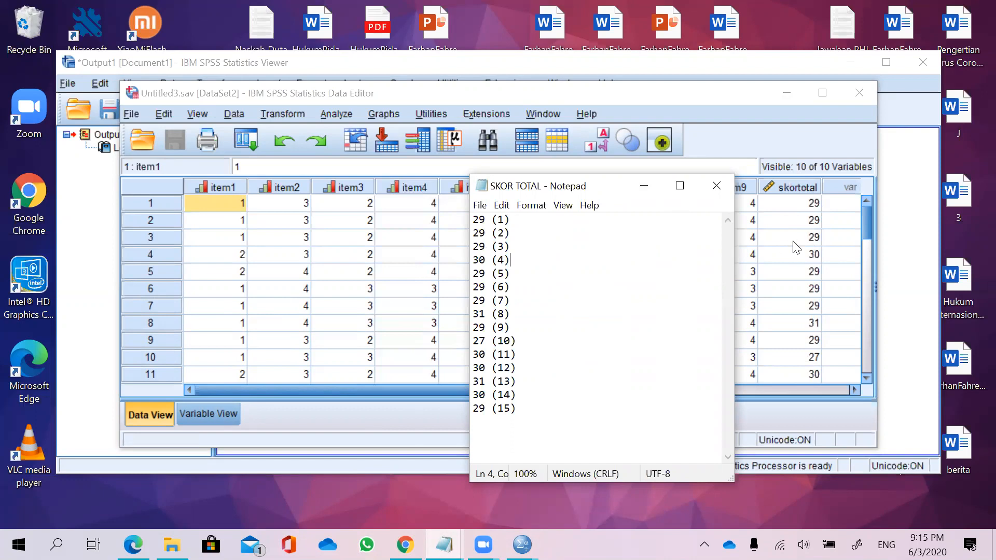
# Close the SKOR TOTAL note, switch to Variable View, and review the variables' names, types, decimals and measure levels.
pyautogui.click(714, 185)
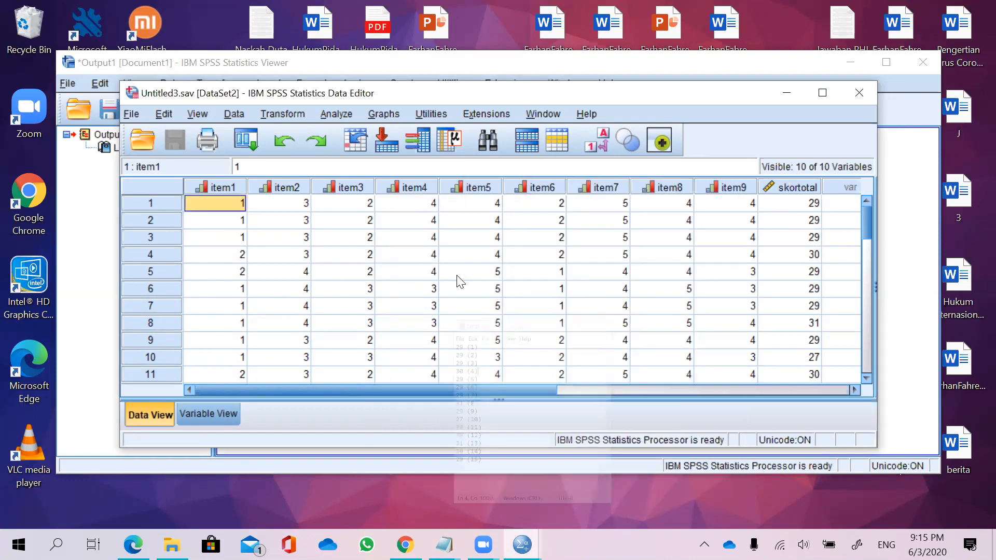
pyautogui.click(202, 414)
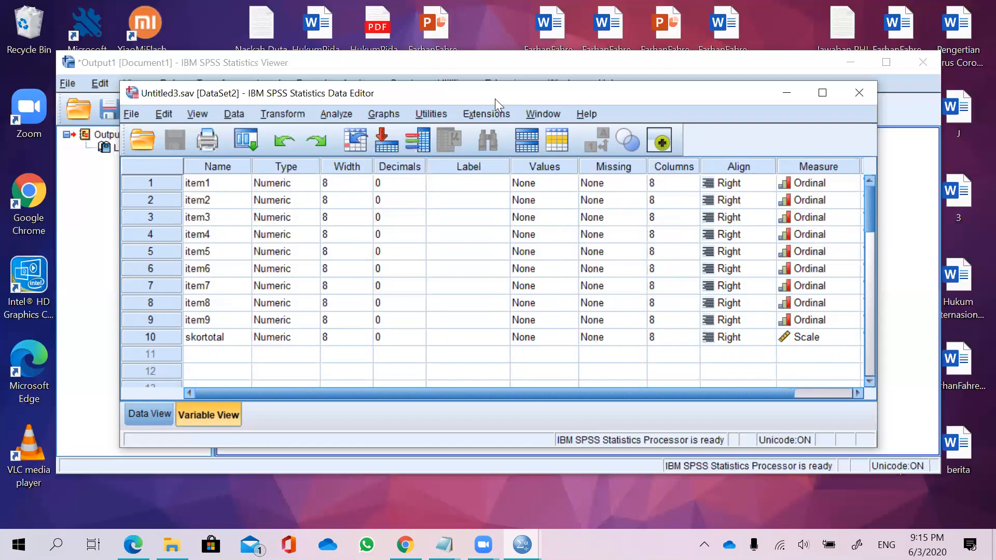
pyautogui.moveTo(267, 164)
pyautogui.mouseDown()
pyautogui.moveTo(246, 192)
pyautogui.moveTo(244, 241)
pyautogui.moveTo(267, 327)
pyautogui.moveTo(298, 328)
pyautogui.moveTo(306, 240)
pyautogui.moveTo(270, 163)
pyautogui.mouseUp()
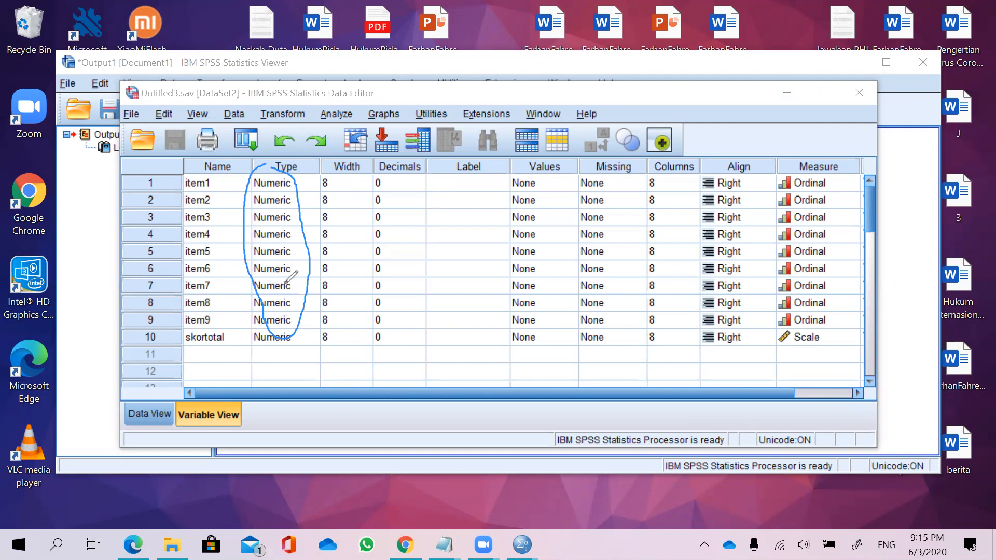
pyautogui.moveTo(189, 330)
pyautogui.mouseDown()
pyautogui.moveTo(204, 349)
pyautogui.moveTo(232, 335)
pyautogui.moveTo(193, 329)
pyautogui.mouseUp()
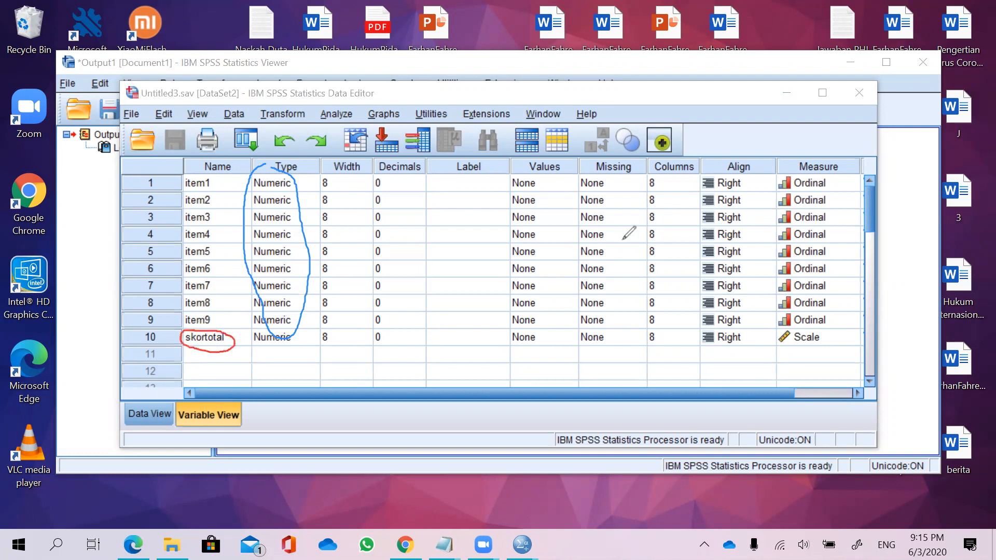
pyautogui.moveTo(783, 331)
pyautogui.mouseDown()
pyautogui.moveTo(778, 345)
pyautogui.moveTo(820, 342)
pyautogui.moveTo(810, 330)
pyautogui.mouseUp()
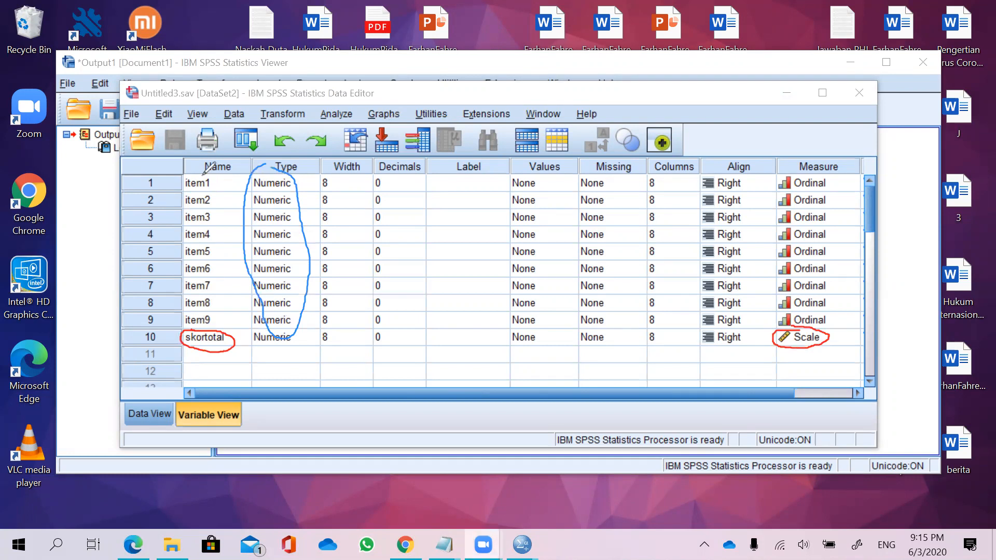
pyautogui.moveTo(201, 170)
pyautogui.mouseDown()
pyautogui.moveTo(171, 200)
pyautogui.moveTo(174, 303)
pyautogui.moveTo(198, 326)
pyautogui.moveTo(224, 253)
pyautogui.mouseUp()
pyautogui.moveTo(226, 187); pyautogui.dragTo(200, 170)
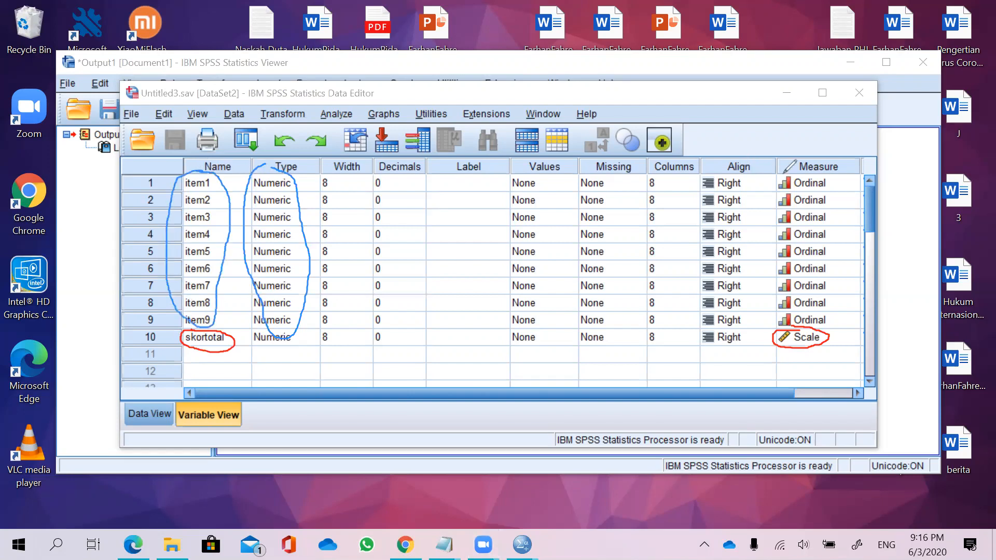
pyautogui.moveTo(793, 174); pyautogui.dragTo(774, 186)
pyautogui.moveTo(766, 226)
pyautogui.mouseDown()
pyautogui.moveTo(773, 282)
pyautogui.moveTo(796, 313)
pyautogui.moveTo(834, 309)
pyautogui.moveTo(825, 179)
pyautogui.moveTo(793, 173)
pyautogui.mouseUp()
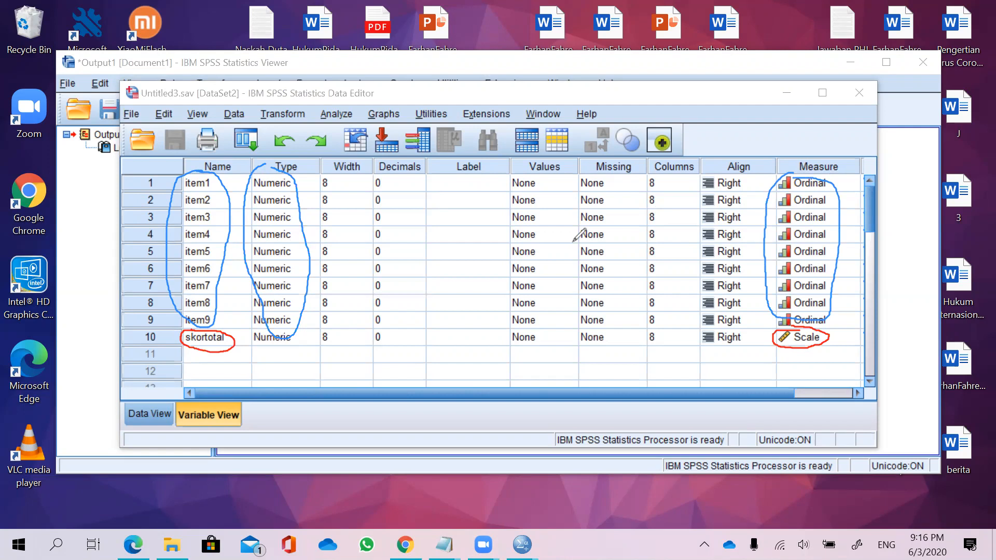
pyautogui.moveTo(379, 164)
pyautogui.mouseDown()
pyautogui.moveTo(357, 223)
pyautogui.moveTo(376, 346)
pyautogui.moveTo(421, 322)
pyautogui.moveTo(427, 251)
pyautogui.mouseUp()
pyautogui.moveTo(422, 215); pyautogui.dragTo(380, 158)
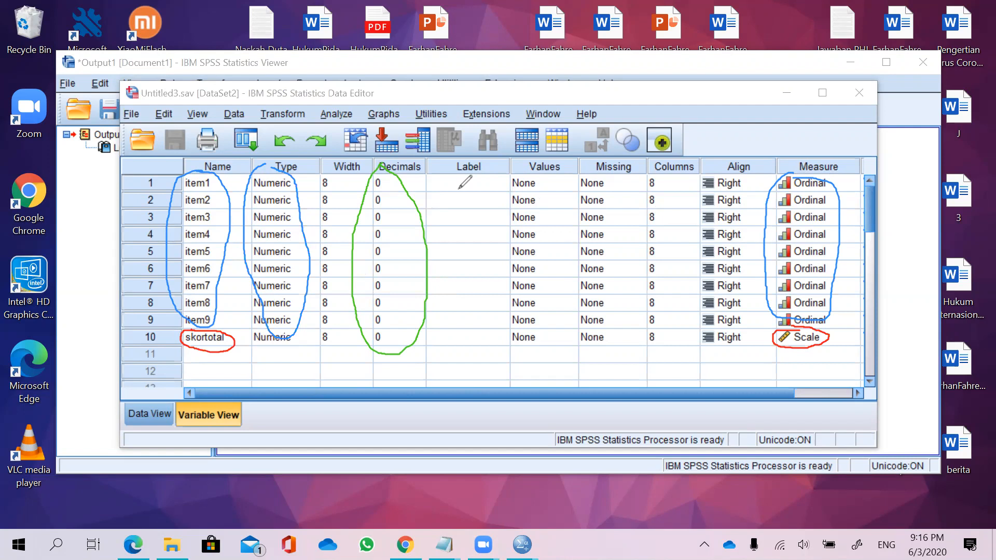
pyautogui.moveTo(438, 195)
pyautogui.mouseDown()
pyautogui.moveTo(449, 206)
pyautogui.moveTo(455, 191)
pyautogui.moveTo(450, 209)
pyautogui.moveTo(460, 210)
pyautogui.moveTo(485, 190)
pyautogui.mouseUp()
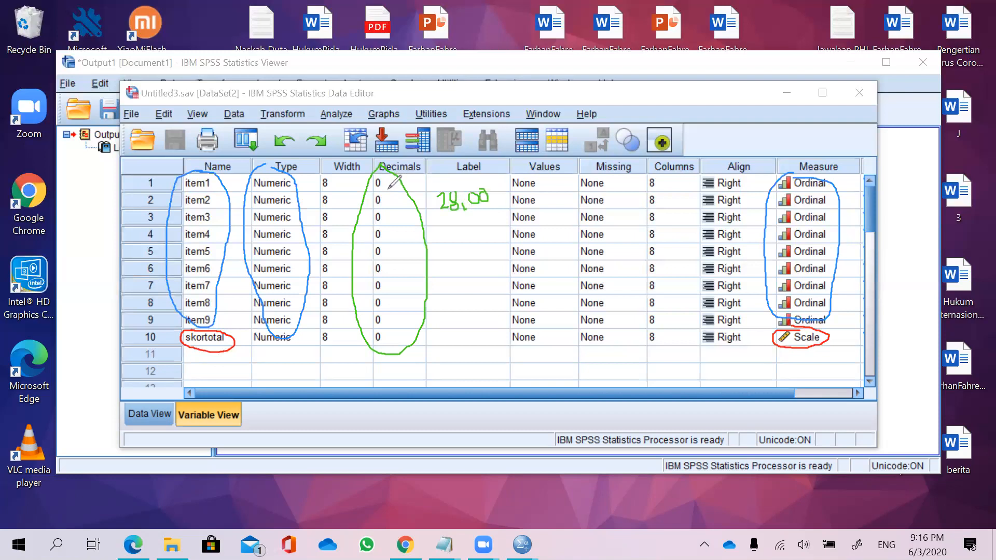
pyautogui.moveTo(388, 196); pyautogui.dragTo(396, 202)
pyautogui.moveTo(372, 213)
pyautogui.mouseDown()
pyautogui.moveTo(465, 237)
pyautogui.moveTo(473, 223)
pyautogui.mouseUp()
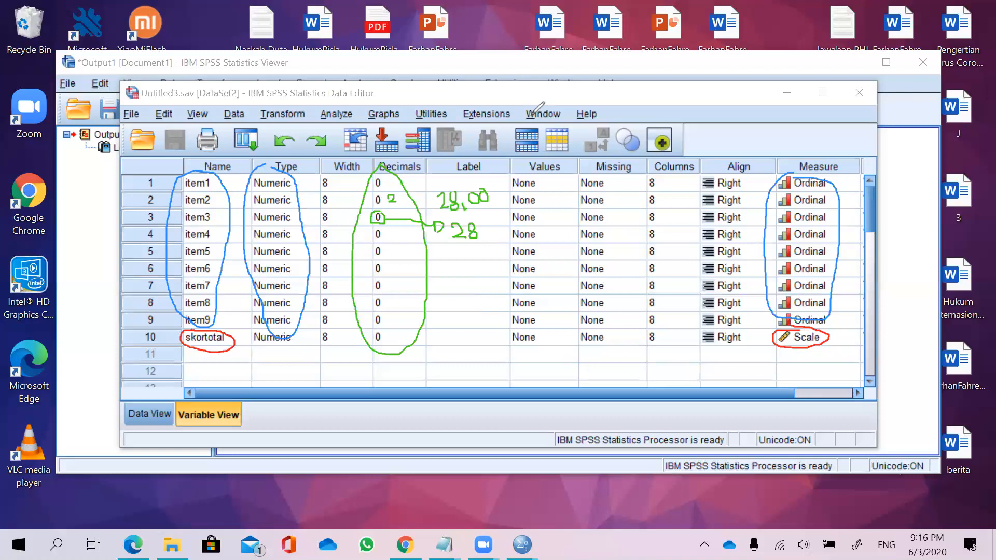
pyautogui.moveTo(488, 198)
pyautogui.mouseDown()
pyautogui.moveTo(413, 195)
pyautogui.moveTo(252, 232)
pyautogui.moveTo(207, 345)
pyautogui.moveTo(803, 338)
pyautogui.moveTo(809, 249)
pyautogui.mouseUp()
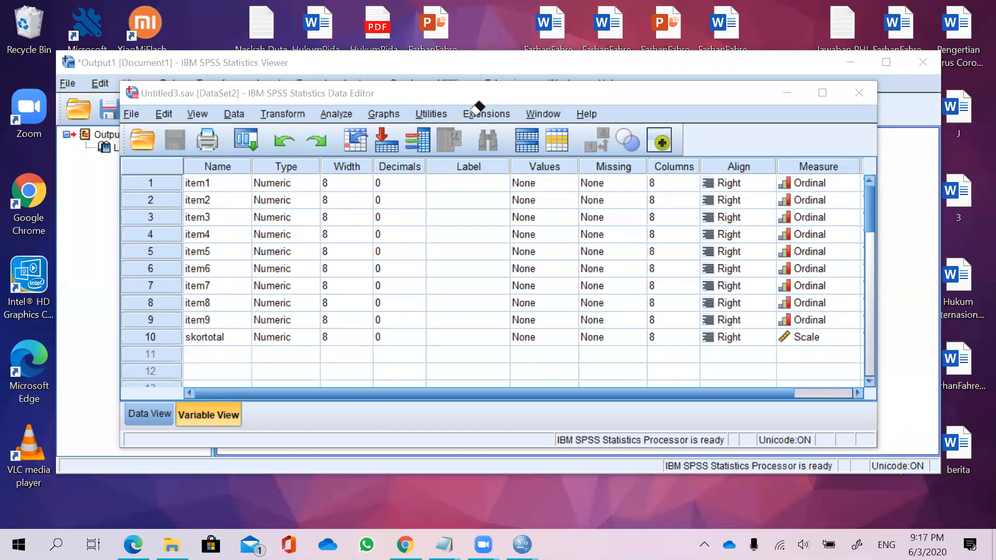
pyautogui.click(799, 73)
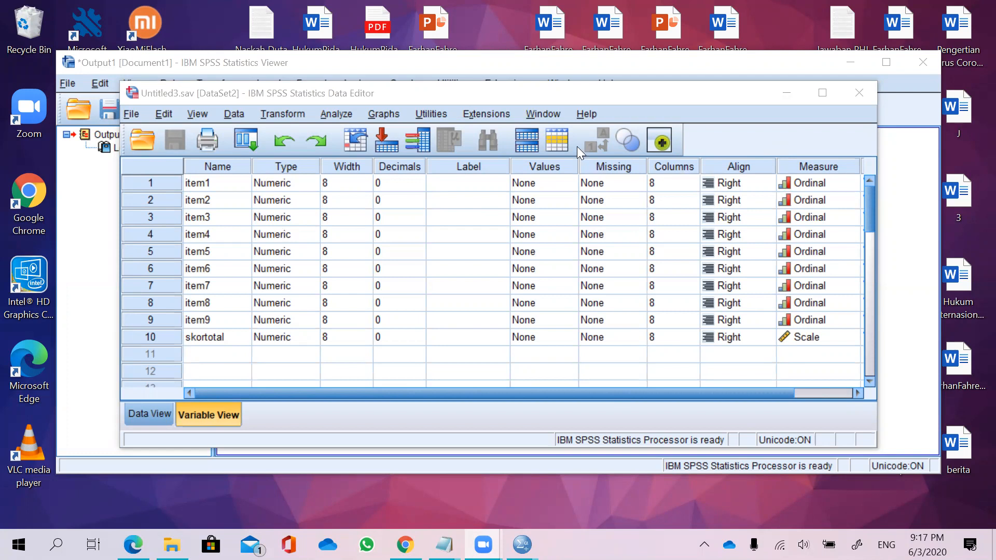
# Open the Bivariate Correlations dialog from Analyze > Correlate and scroll its variable list down to skortotal.
pyautogui.moveTo(336, 111)
pyautogui.mouseDown()
pyautogui.moveTo(327, 111)
pyautogui.moveTo(330, 129)
pyautogui.moveTo(358, 120)
pyautogui.mouseUp()
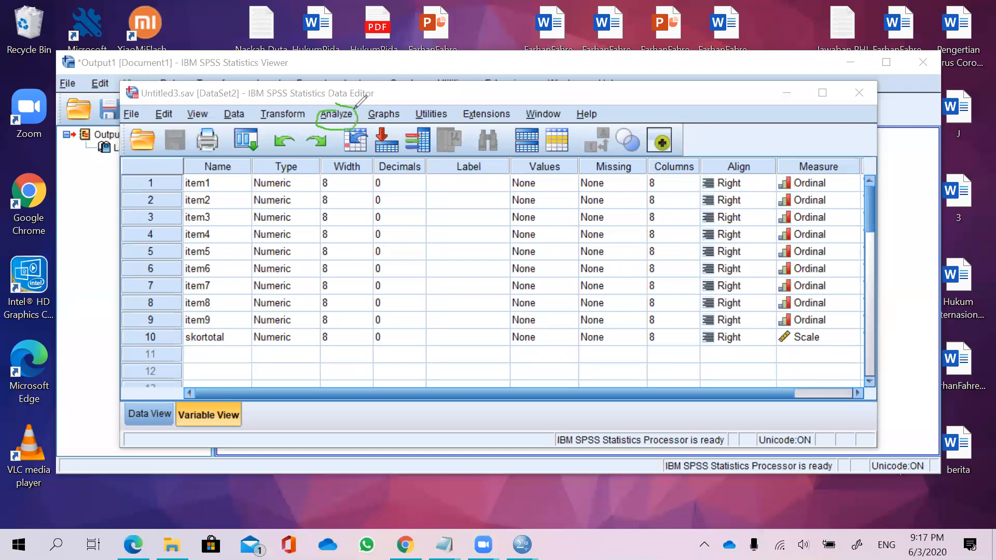
pyautogui.click(507, 115)
pyautogui.click(339, 126)
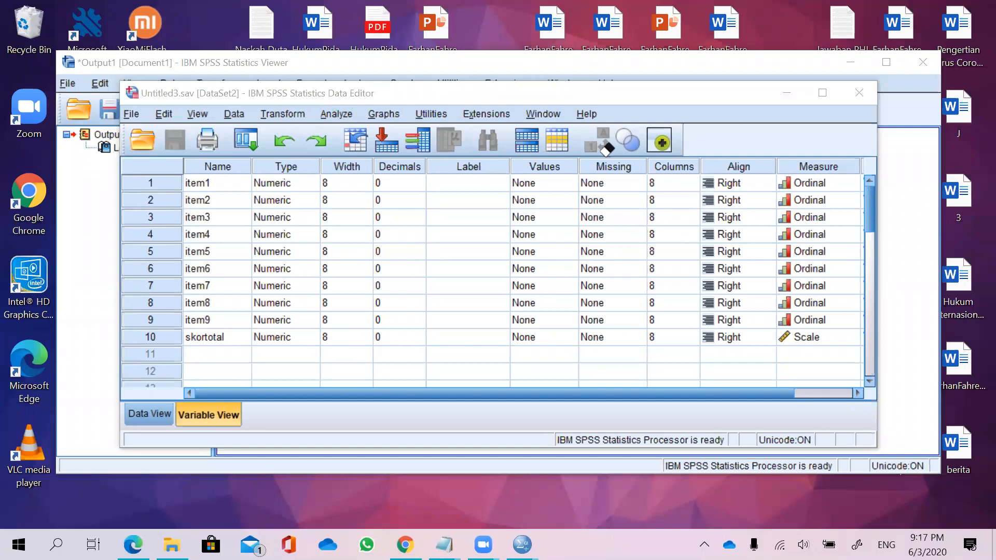
pyautogui.click(338, 115)
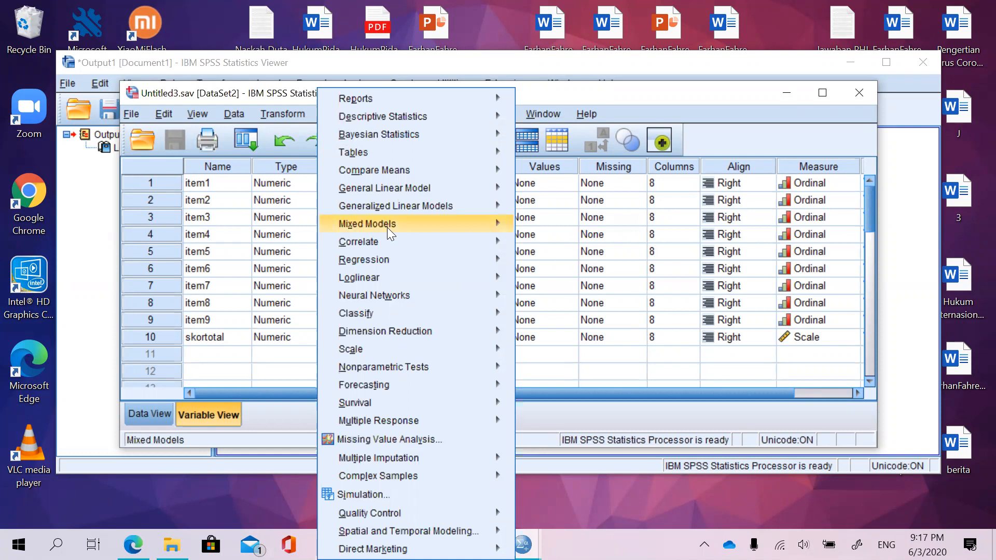
pyautogui.moveTo(390, 244)
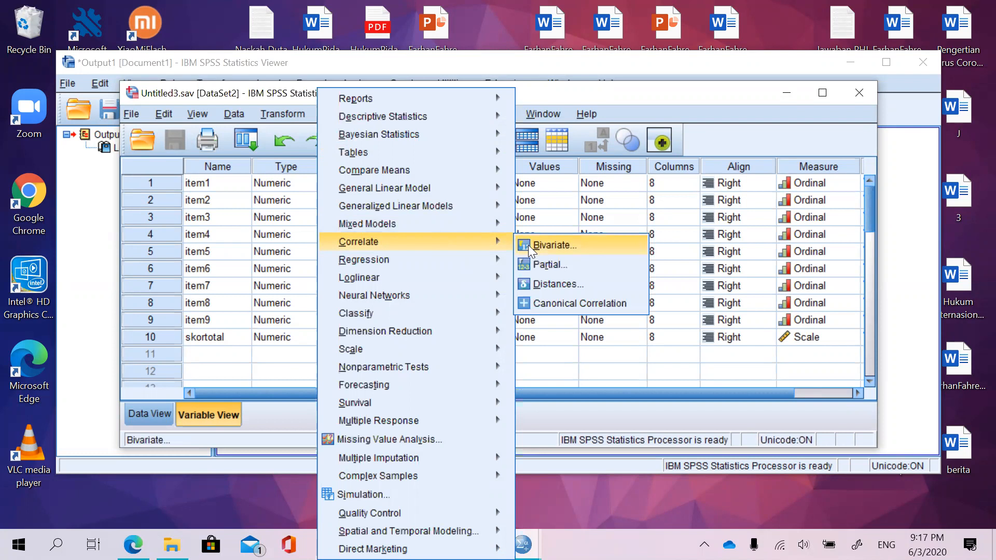
pyautogui.click(528, 245)
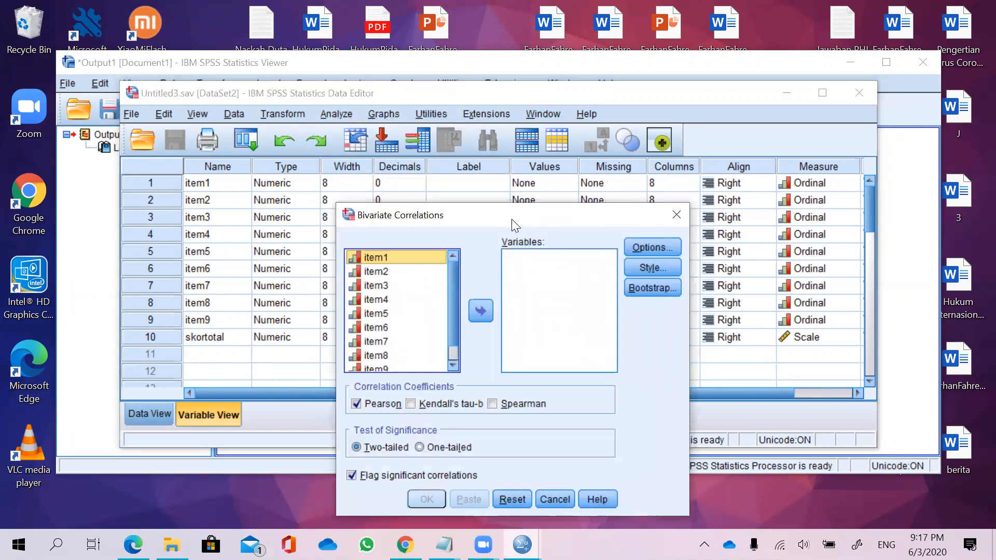
pyautogui.moveTo(438, 220); pyautogui.dragTo(460, 154)
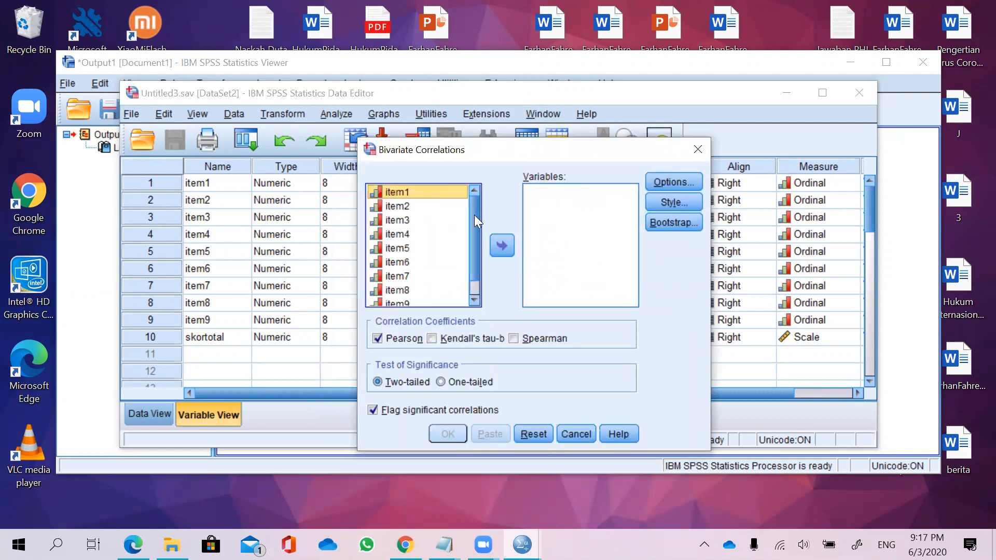
pyautogui.moveTo(477, 218); pyautogui.dragTo(474, 242)
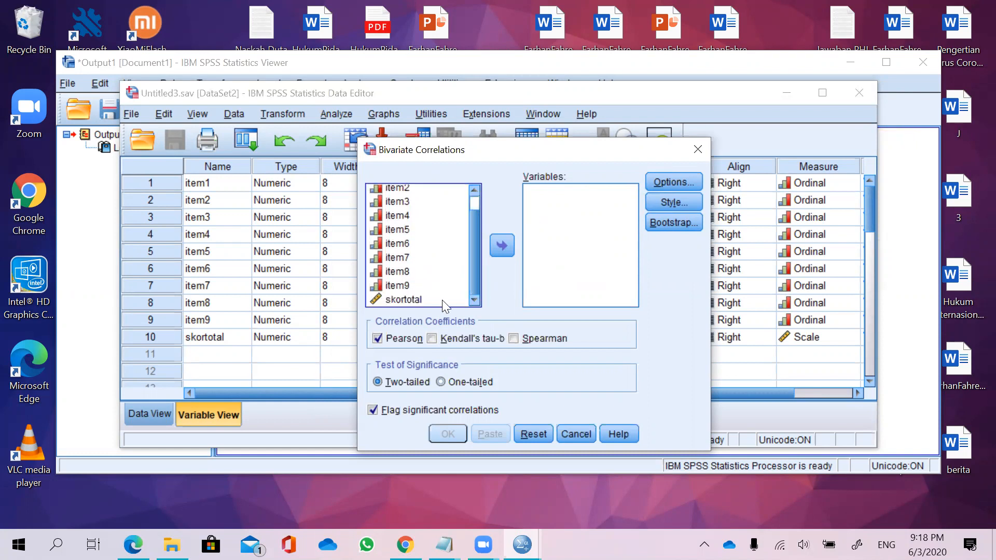
pyautogui.click(422, 300)
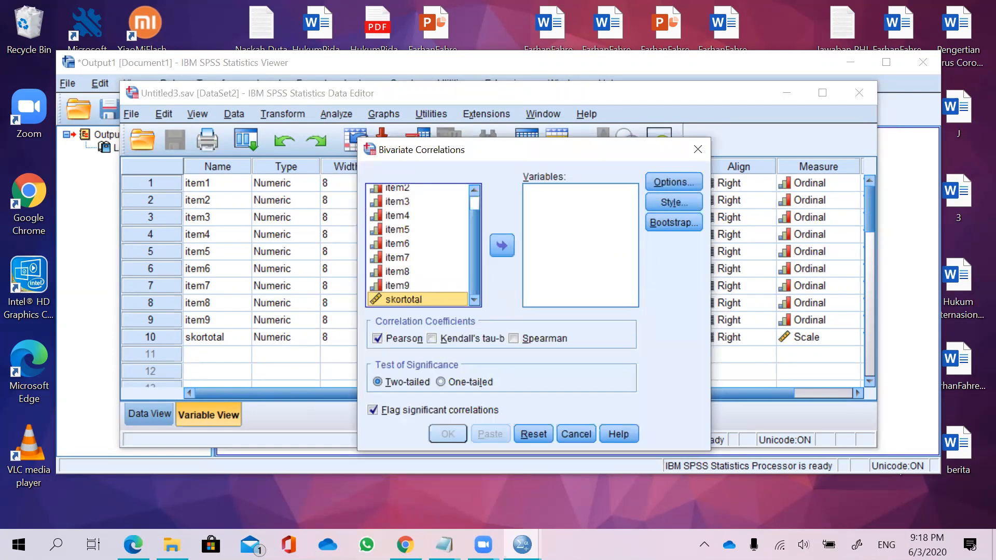
# Read the Bivariate Correlations instructions in the Seri 1 Belajar Statistik PDF.
pyautogui.hotkey('alt', 'Tab')
pyautogui.scroll(5, 536, 318)
pyautogui.scroll(20, 537, 317)
pyautogui.scroll(20, 539, 320)
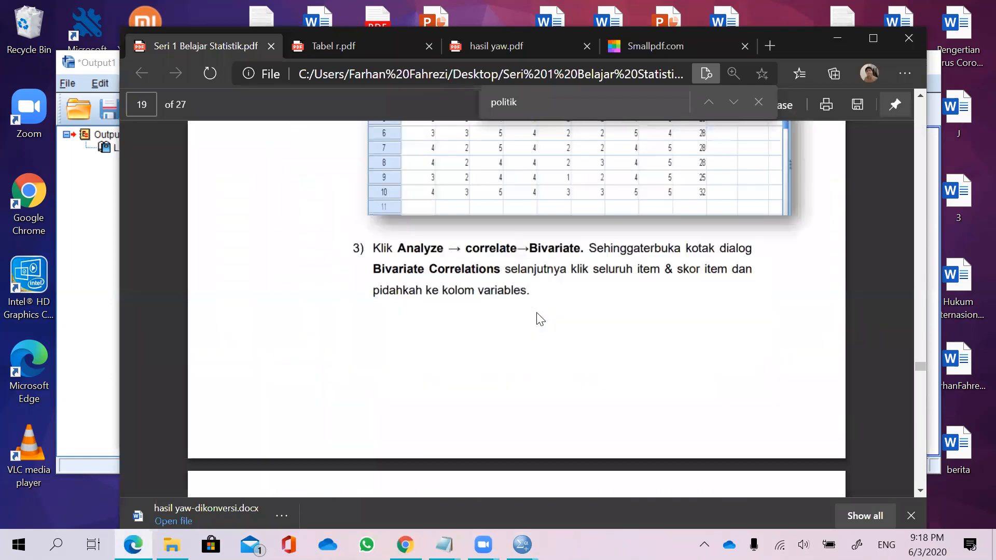
pyautogui.scroll(2, 537, 314)
pyautogui.scroll(-8, 537, 314)
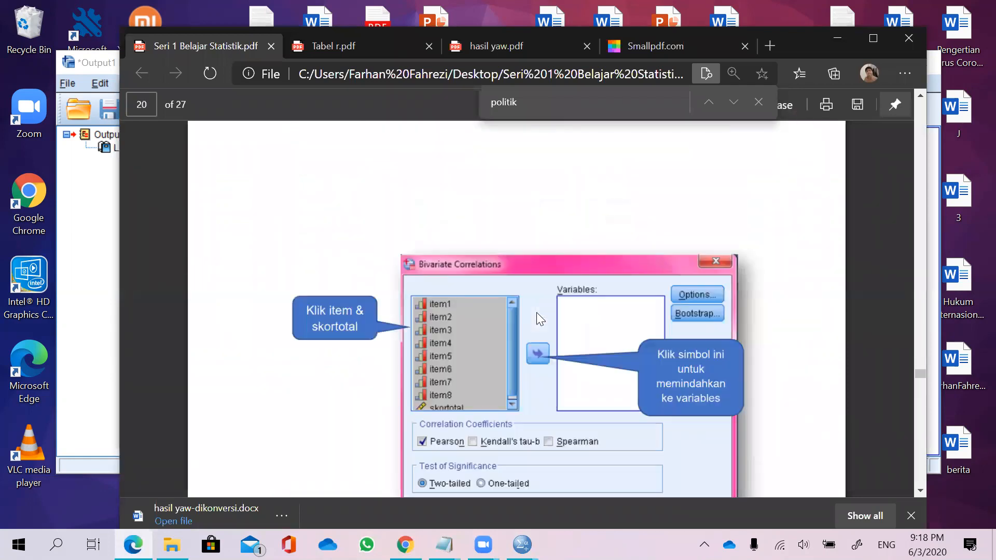
pyautogui.scroll(15, 536, 312)
pyautogui.scroll(12, 537, 312)
pyautogui.scroll(-6, 536, 312)
pyautogui.scroll(-15, 536, 314)
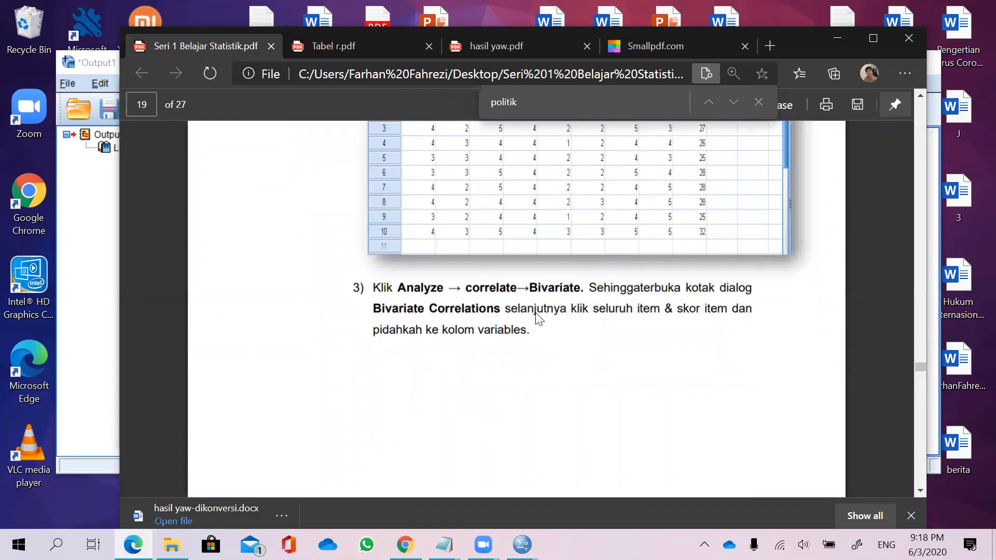
pyautogui.scroll(-8, 536, 313)
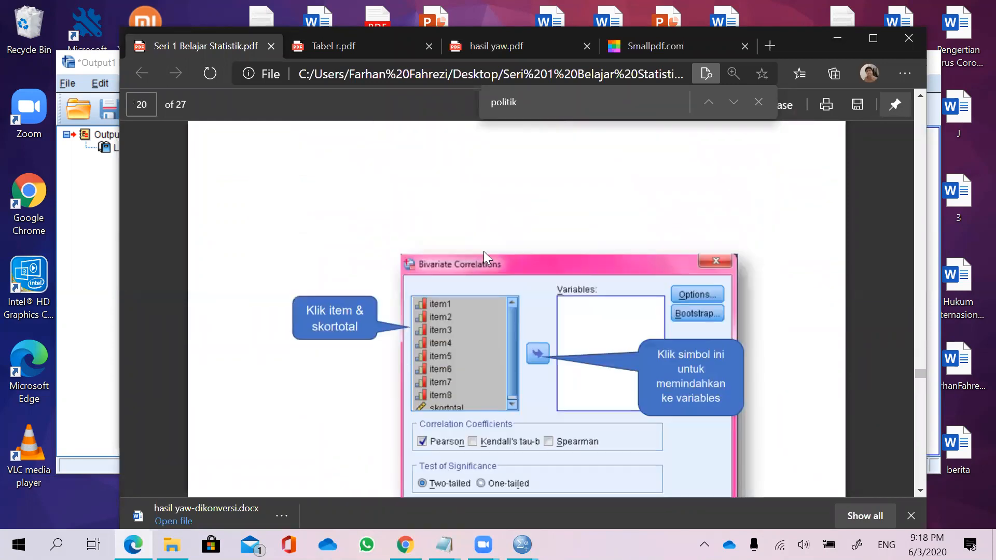
pyautogui.scroll(-2, 483, 251)
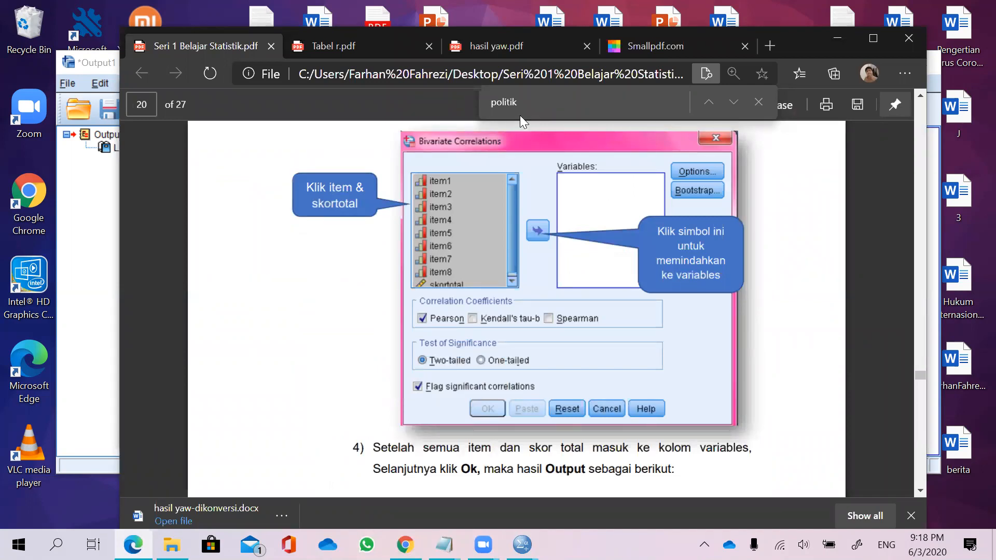
pyautogui.moveTo(450, 172)
pyautogui.mouseDown()
pyautogui.moveTo(426, 167)
pyautogui.moveTo(408, 269)
pyautogui.moveTo(452, 289)
pyautogui.moveTo(494, 223)
pyautogui.moveTo(454, 163)
pyautogui.mouseUp()
pyautogui.moveTo(488, 195)
pyautogui.mouseDown()
pyautogui.moveTo(547, 186)
pyautogui.moveTo(576, 210)
pyautogui.moveTo(580, 201)
pyautogui.moveTo(575, 213)
pyautogui.mouseUp()
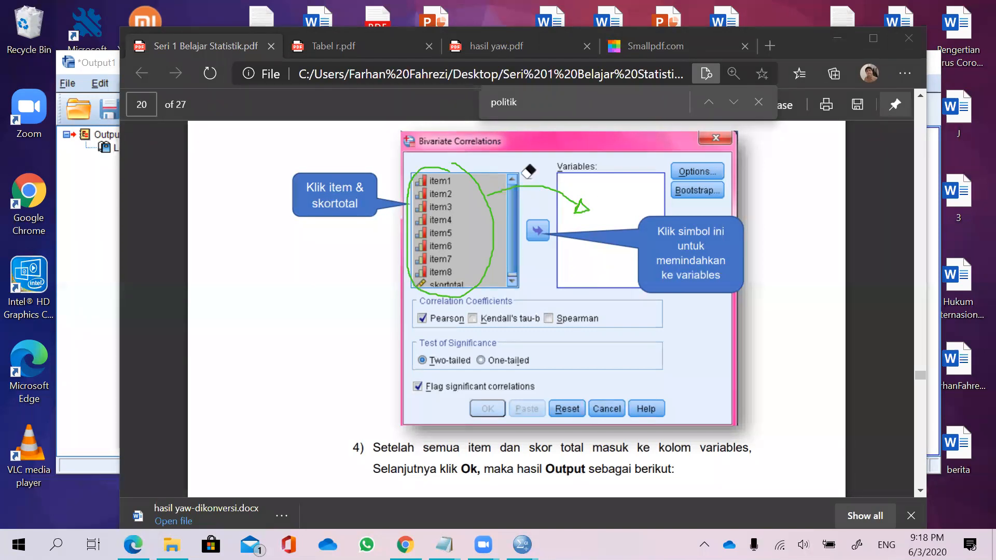
pyautogui.moveTo(618, 191)
pyautogui.mouseDown()
pyautogui.moveTo(558, 189)
pyautogui.moveTo(661, 193)
pyautogui.mouseUp()
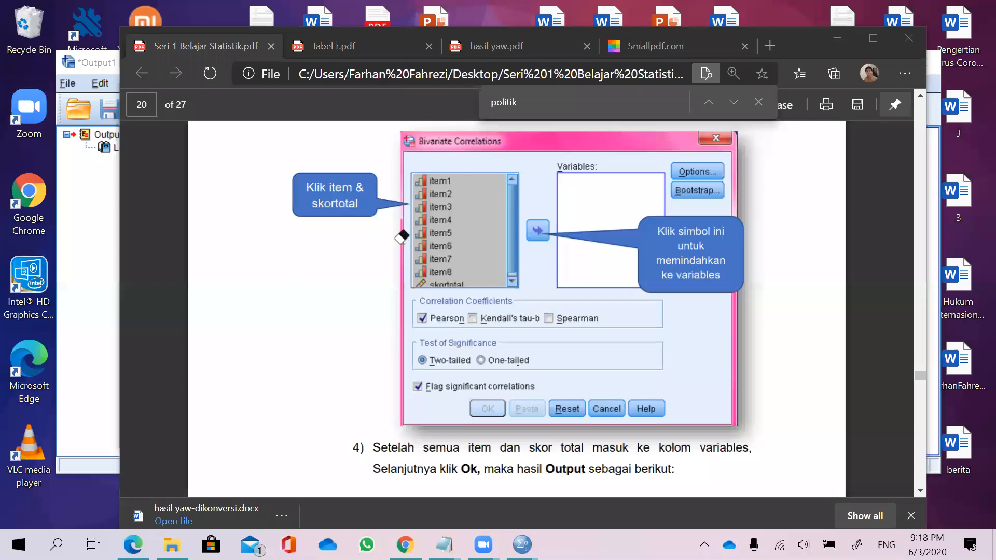
# Return to the Bivariate Correlations dialog and select item1 at the top of its variable list.
pyautogui.moveTo(522, 544)
pyautogui.click(593, 507)
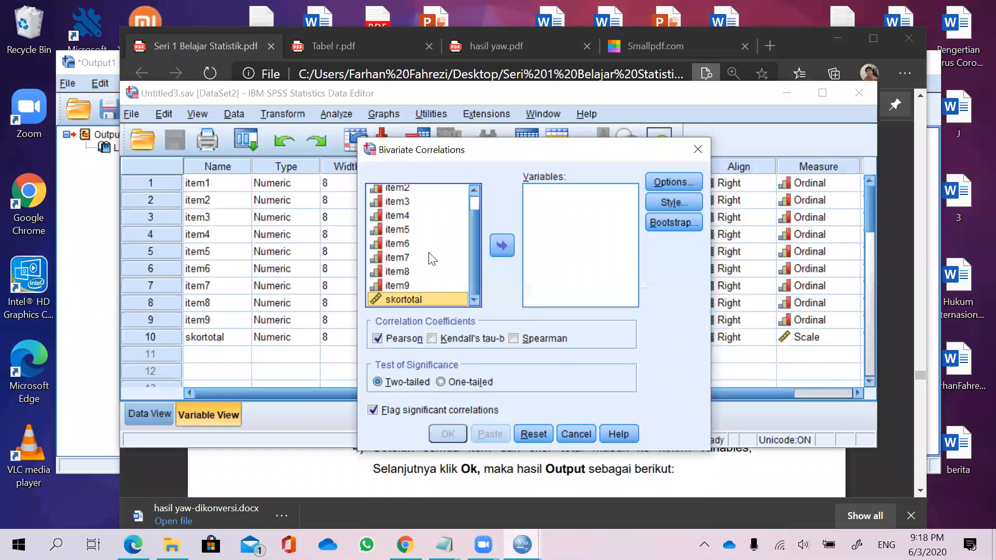
pyautogui.scroll(1, 422, 201)
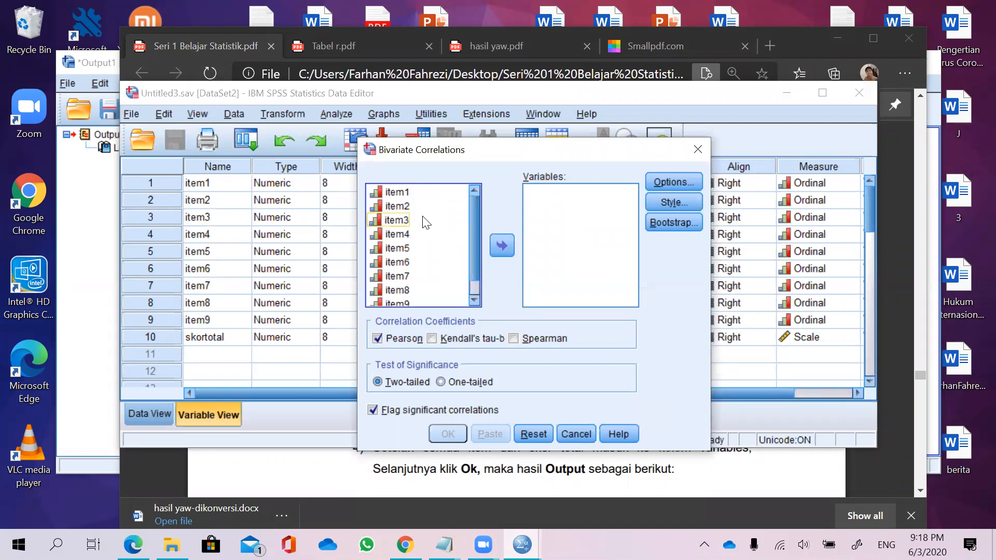
pyautogui.click(413, 196)
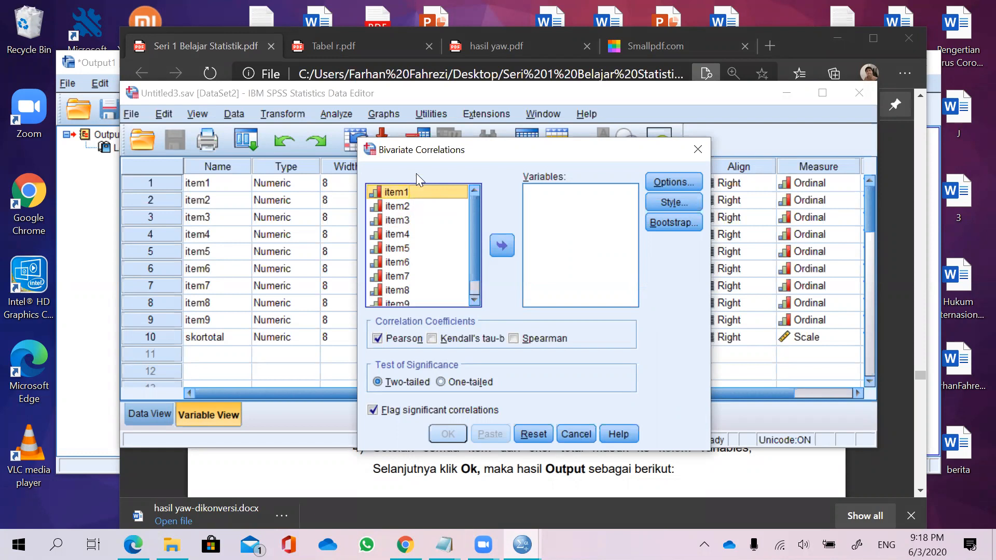
pyautogui.moveTo(159, 235)
pyautogui.mouseDown()
pyautogui.moveTo(139, 252)
pyautogui.moveTo(170, 252)
pyautogui.mouseUp()
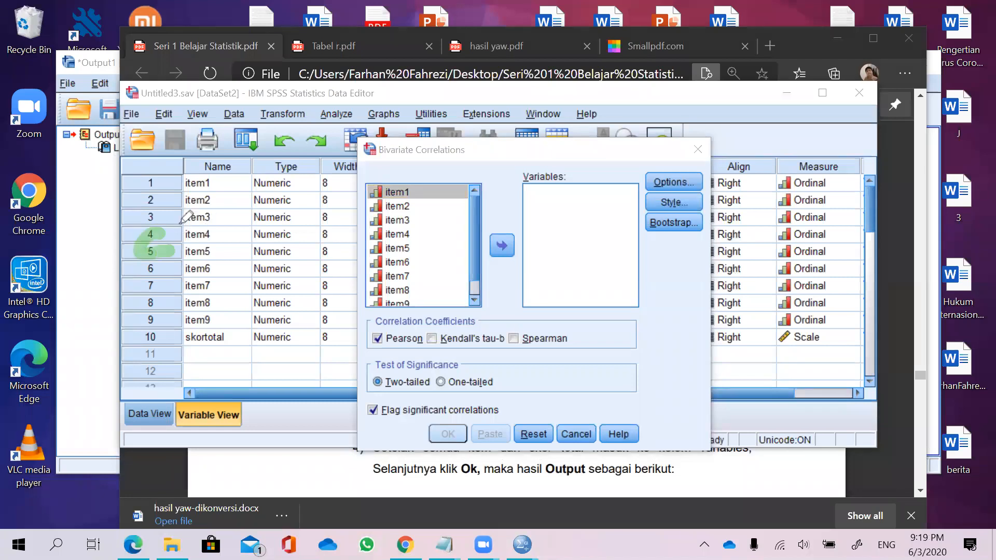
pyautogui.click(375, 108)
pyautogui.click(159, 249)
pyautogui.click(366, 112)
pyautogui.moveTo(221, 231)
pyautogui.mouseDown()
pyautogui.moveTo(202, 240)
pyautogui.moveTo(220, 256)
pyautogui.moveTo(270, 231)
pyautogui.moveTo(275, 242)
pyautogui.moveTo(298, 228)
pyautogui.moveTo(310, 242)
pyautogui.mouseUp()
pyautogui.moveTo(309, 216); pyautogui.dragTo(319, 234)
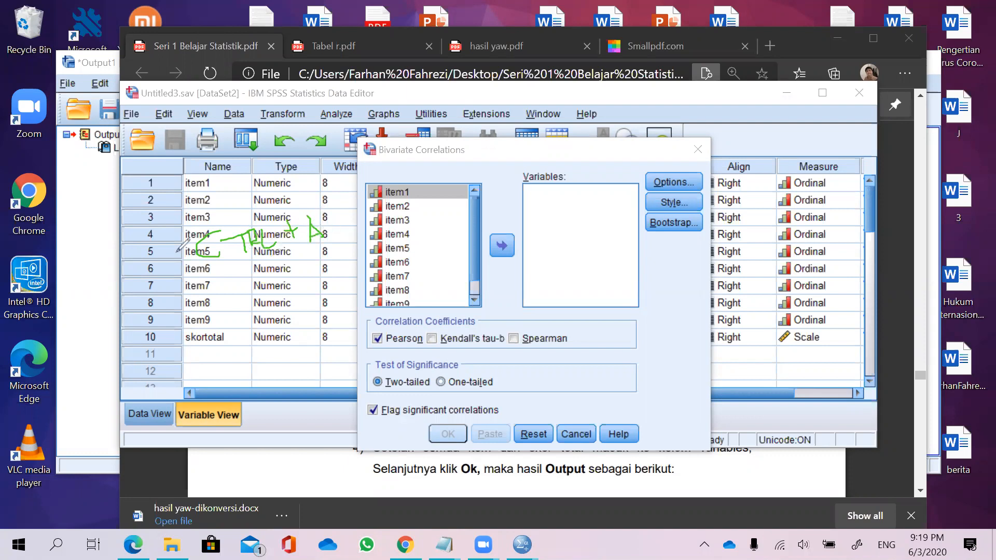
pyautogui.moveTo(160, 253)
pyautogui.mouseDown()
pyautogui.moveTo(164, 267)
pyautogui.moveTo(173, 253)
pyautogui.moveTo(171, 277)
pyautogui.mouseUp()
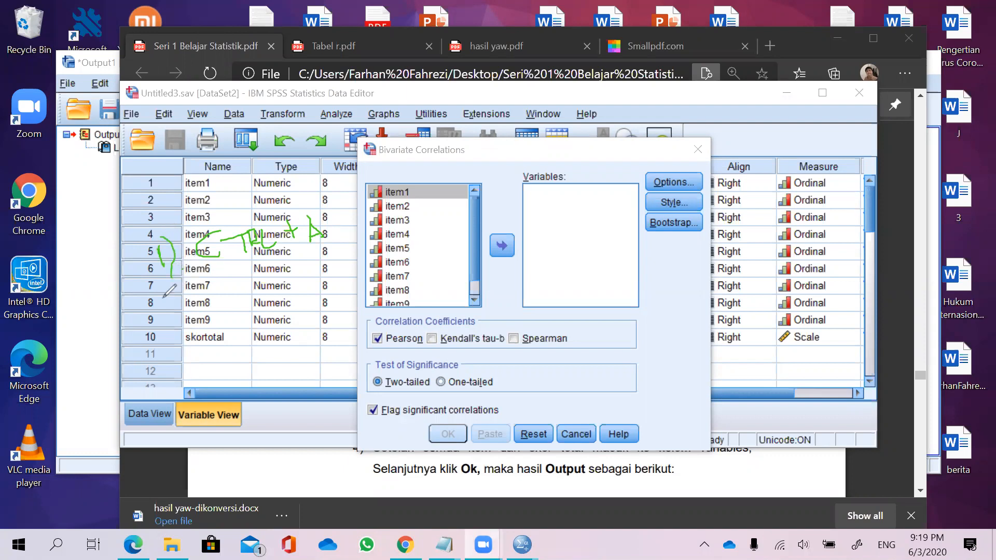
pyautogui.moveTo(160, 297)
pyautogui.mouseDown()
pyautogui.moveTo(187, 310)
pyautogui.moveTo(180, 324)
pyautogui.mouseUp()
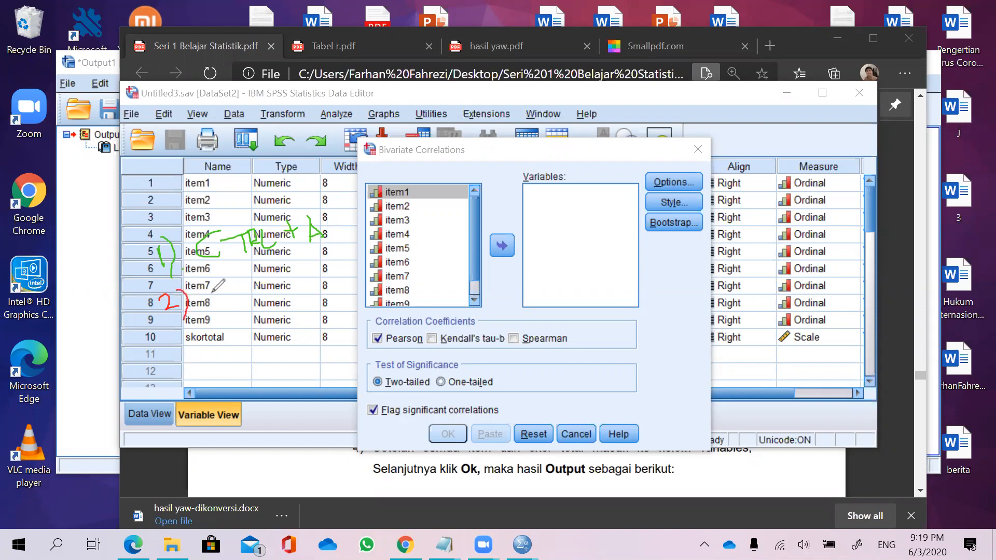
pyautogui.moveTo(209, 292)
pyautogui.mouseDown()
pyautogui.moveTo(200, 308)
pyautogui.moveTo(247, 285)
pyautogui.moveTo(242, 305)
pyautogui.moveTo(267, 303)
pyautogui.moveTo(299, 289)
pyautogui.moveTo(305, 273)
pyautogui.mouseUp()
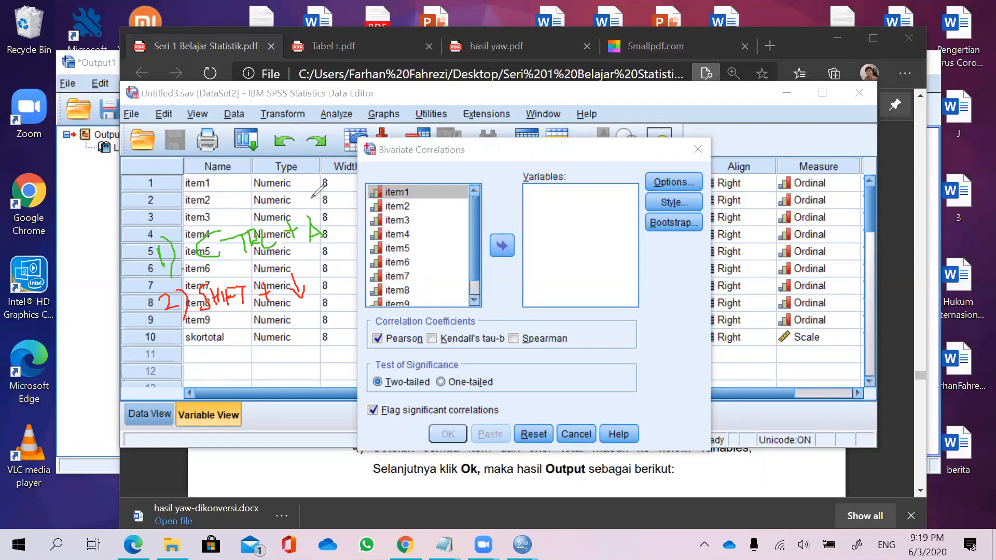
pyautogui.click(390, 165)
pyautogui.moveTo(200, 297)
pyautogui.mouseDown()
pyautogui.moveTo(346, 277)
pyautogui.moveTo(201, 256)
pyautogui.moveTo(311, 227)
pyautogui.moveTo(143, 239)
pyautogui.moveTo(208, 274)
pyautogui.moveTo(190, 291)
pyautogui.moveTo(203, 293)
pyautogui.mouseUp()
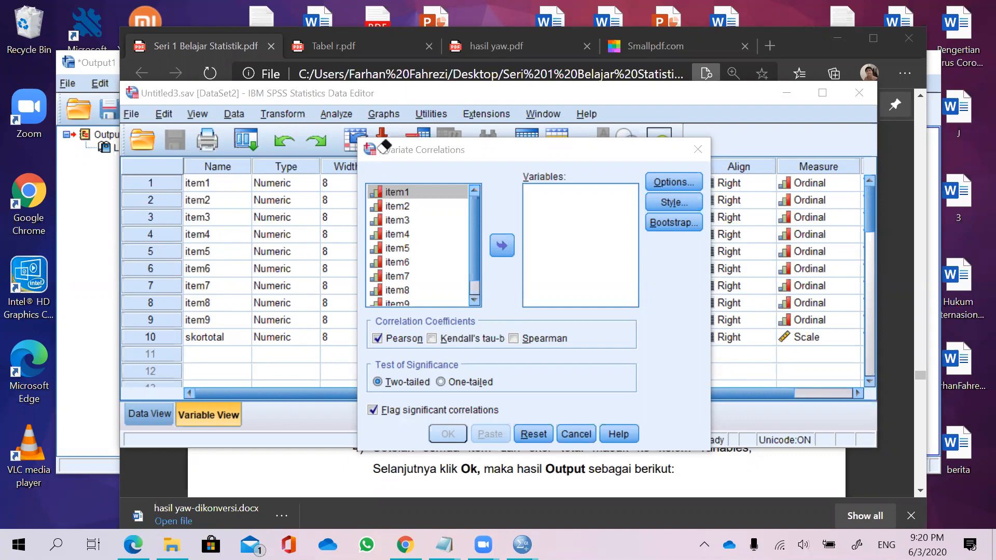
# Select item1 through skortotal, move them all into Variables, and run the Pearson correlation.
pyautogui.click(422, 196)
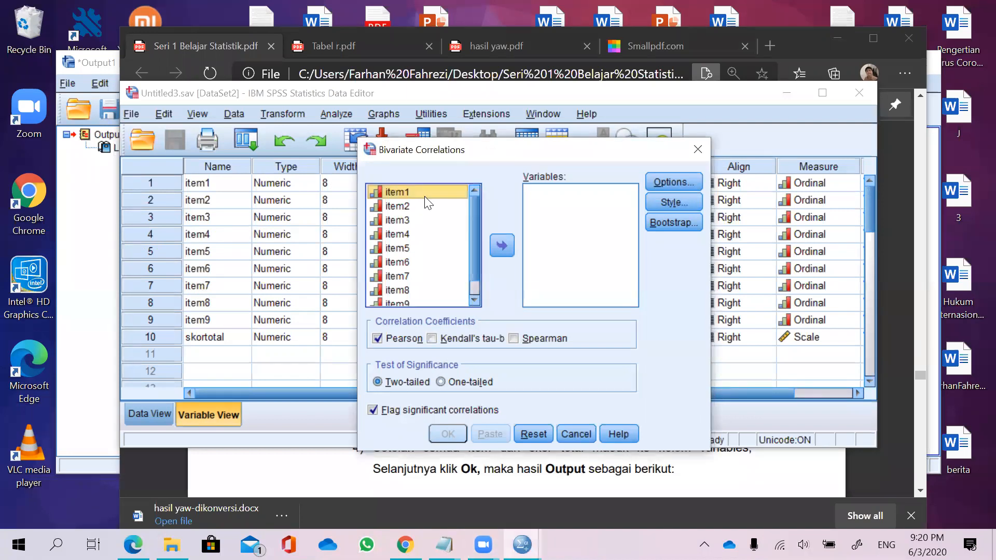
pyautogui.hotkey('shift', 'Down')
pyautogui.hotkey('shift', 'Down')
pyautogui.hotkey('shift', 'Down')
pyautogui.hotkey('shift', 'Down')
pyautogui.hotkey('shift', 'Down')
pyautogui.hotkey('shift', 'Down')
pyautogui.hotkey('shift', 'Down')
pyautogui.hotkey('shift', 'Down')
pyautogui.hotkey('shift', 'Down')
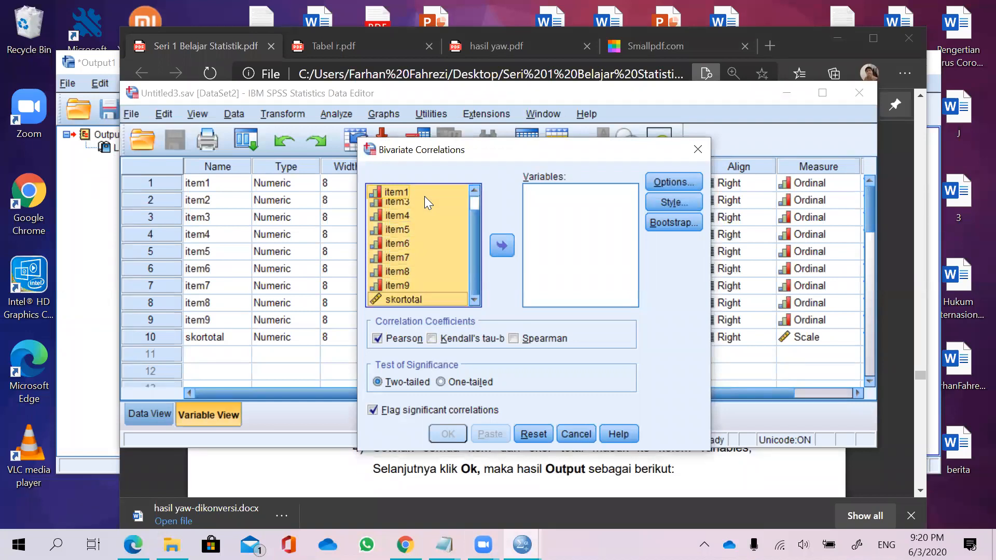
pyautogui.click(503, 247)
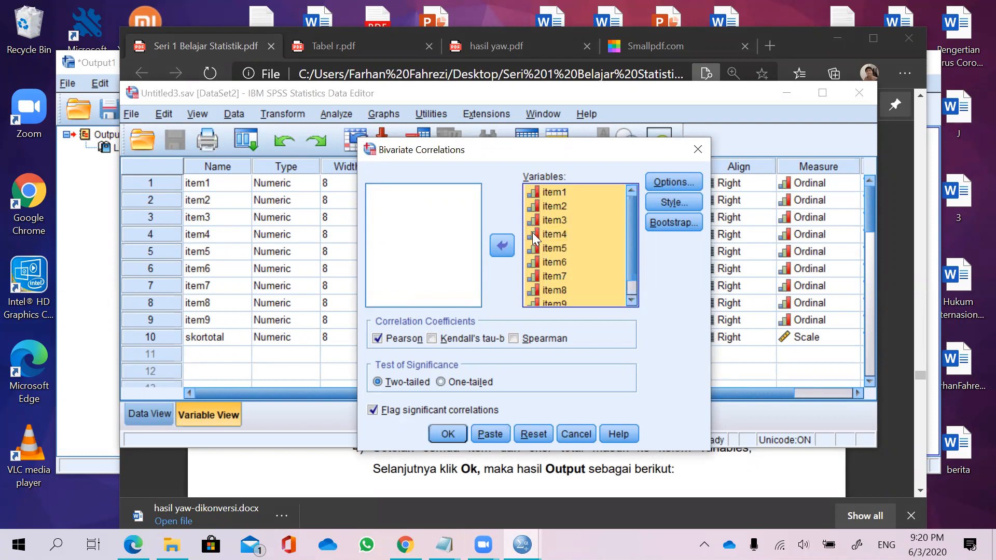
pyautogui.click(449, 432)
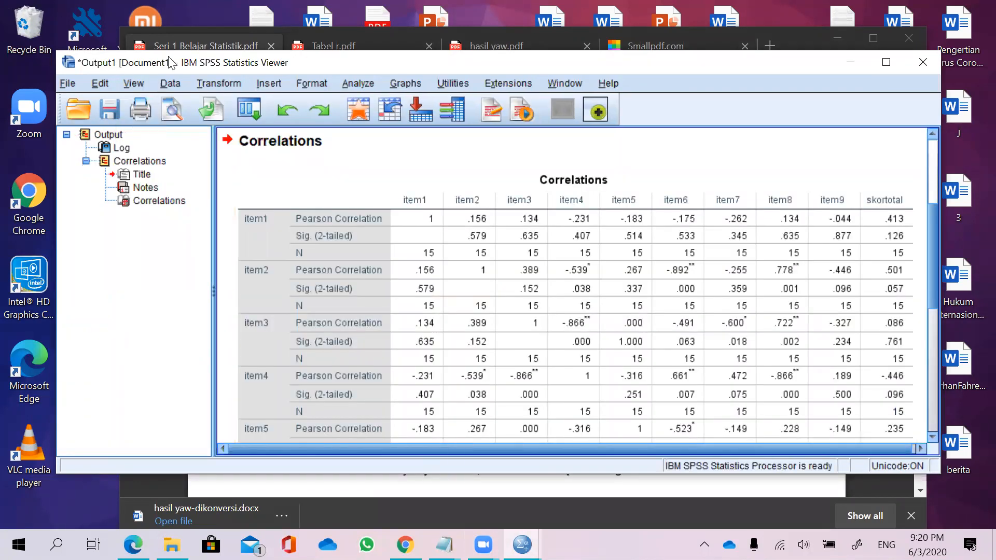
# Scroll through the Correlations output table to examine each item's correlation with skortotal.
pyautogui.scroll(5, 326, 244)
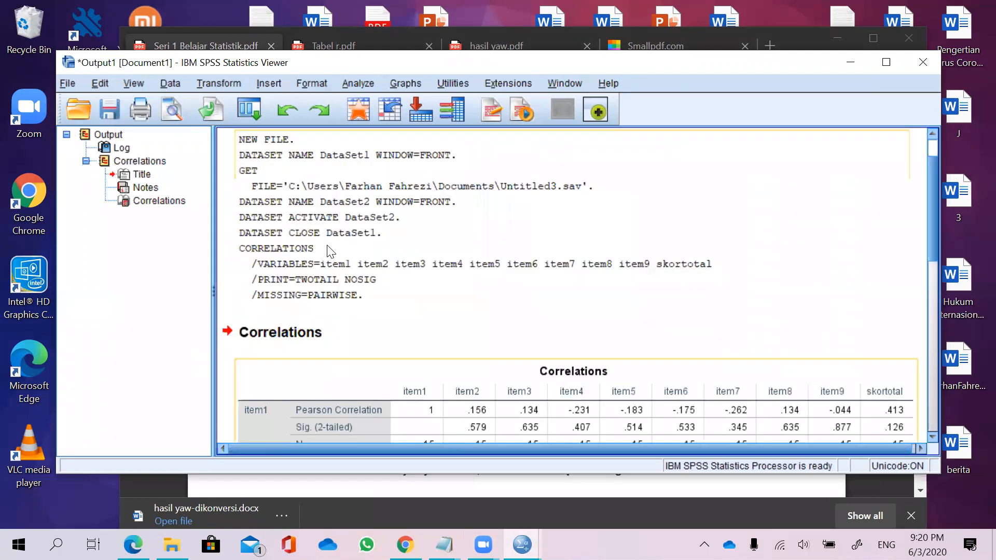
pyautogui.scroll(-8, 607, 210)
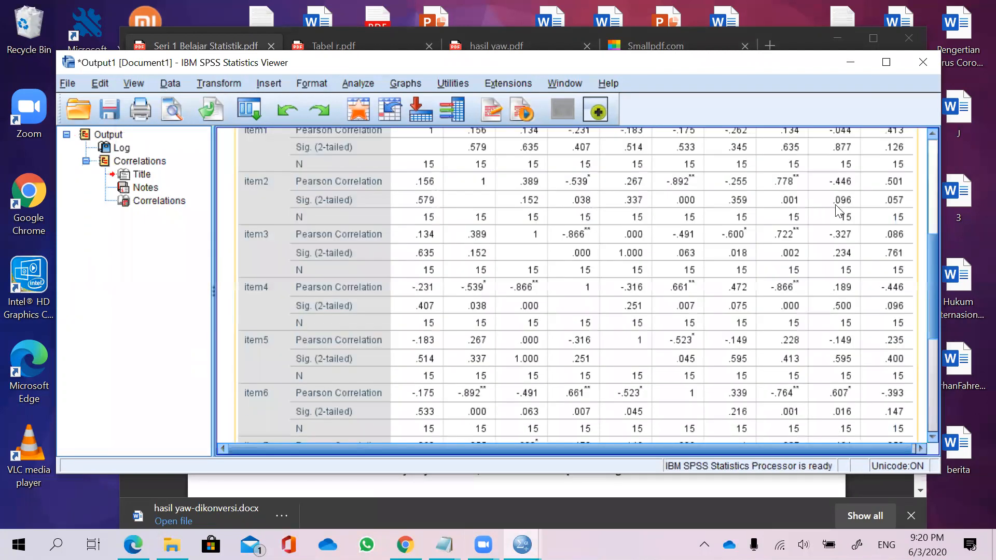
pyautogui.scroll(5, 834, 212)
pyautogui.scroll(-3, 882, 225)
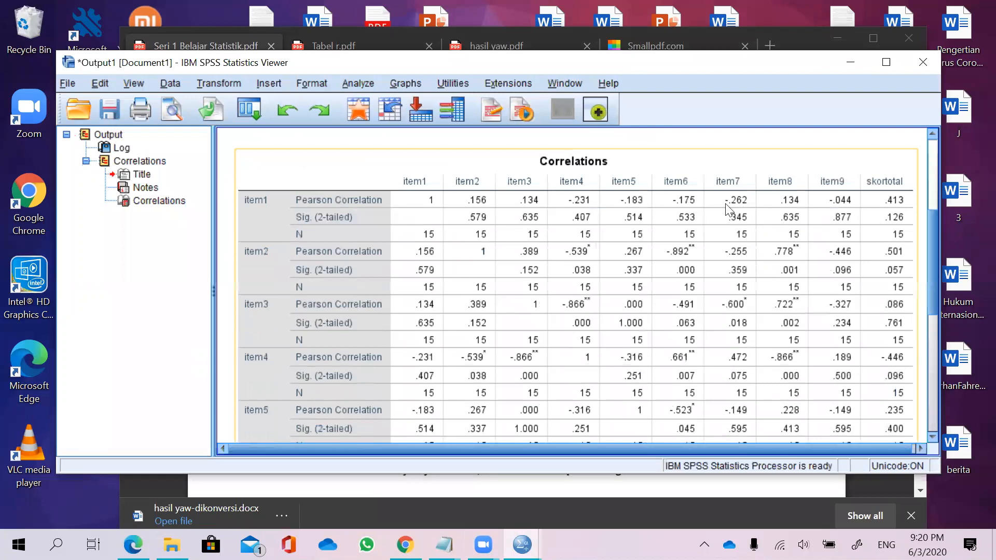
pyautogui.scroll(-3, 729, 212)
pyautogui.scroll(-4, 630, 220)
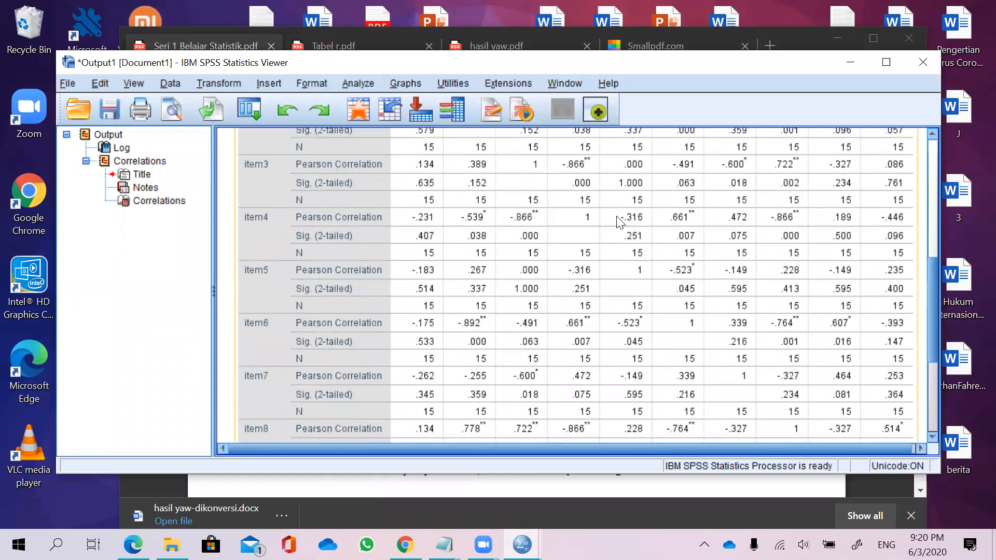
pyautogui.scroll(-3, 534, 205)
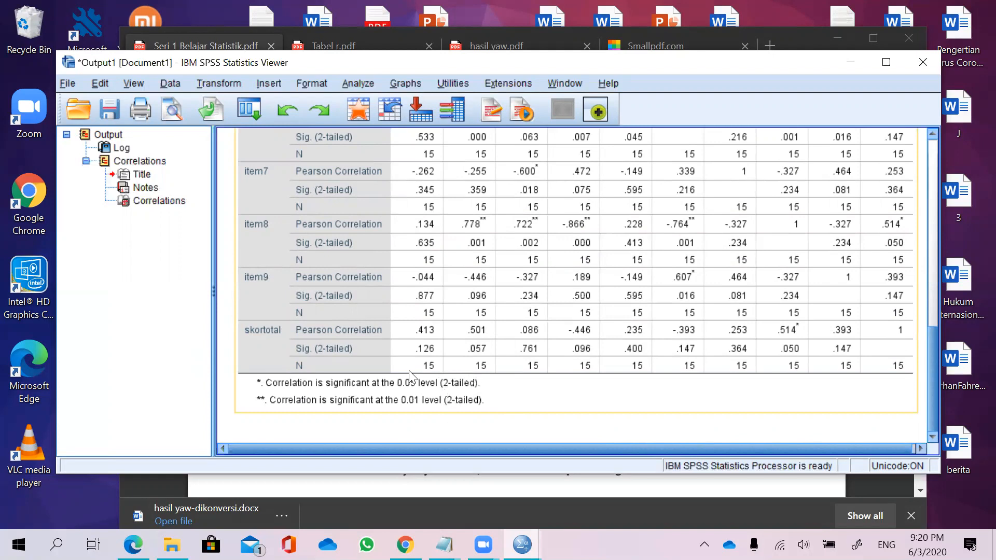
pyautogui.scroll(5, 494, 234)
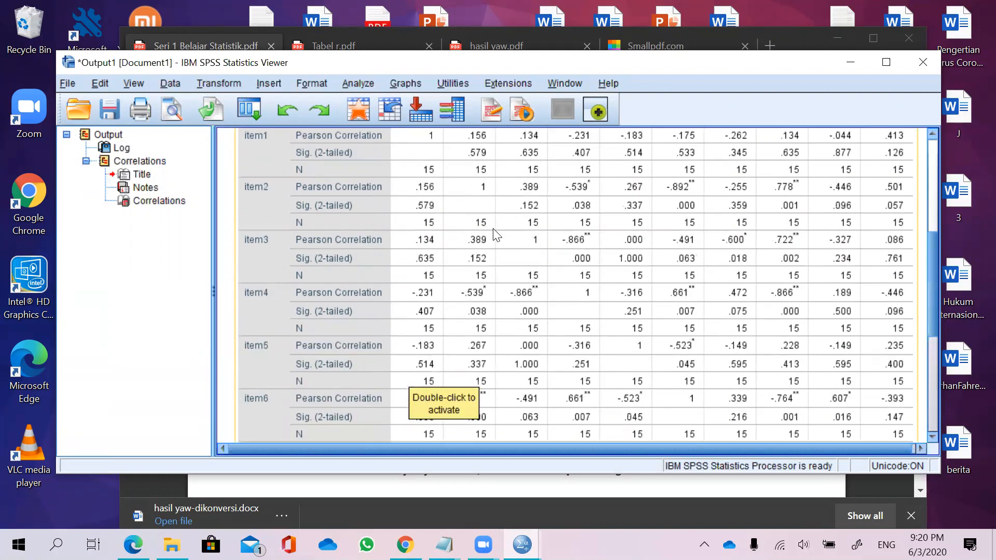
pyautogui.scroll(4, 494, 235)
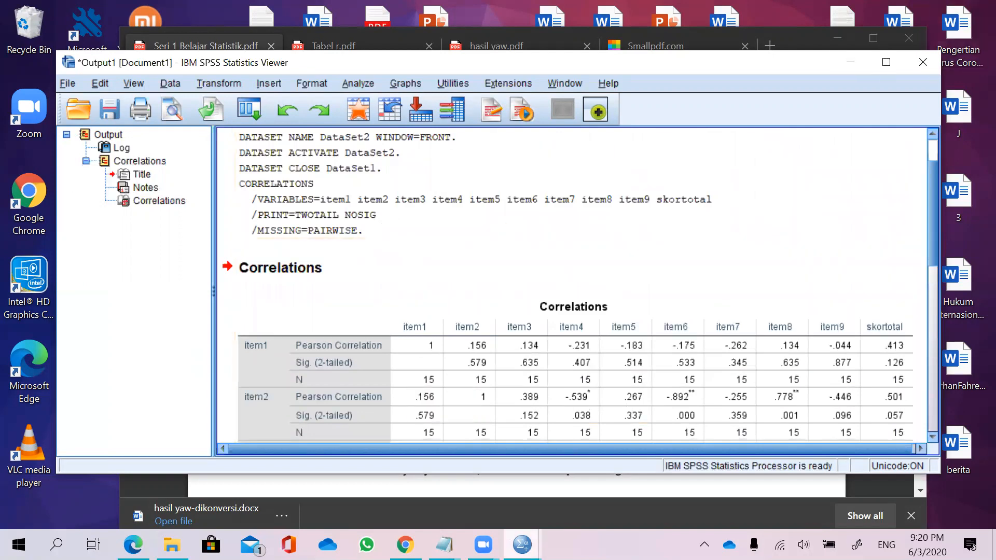
# Switch back to the Data Editor and open the Reliability Analysis dialog under Scale.
pyautogui.moveTo(522, 545)
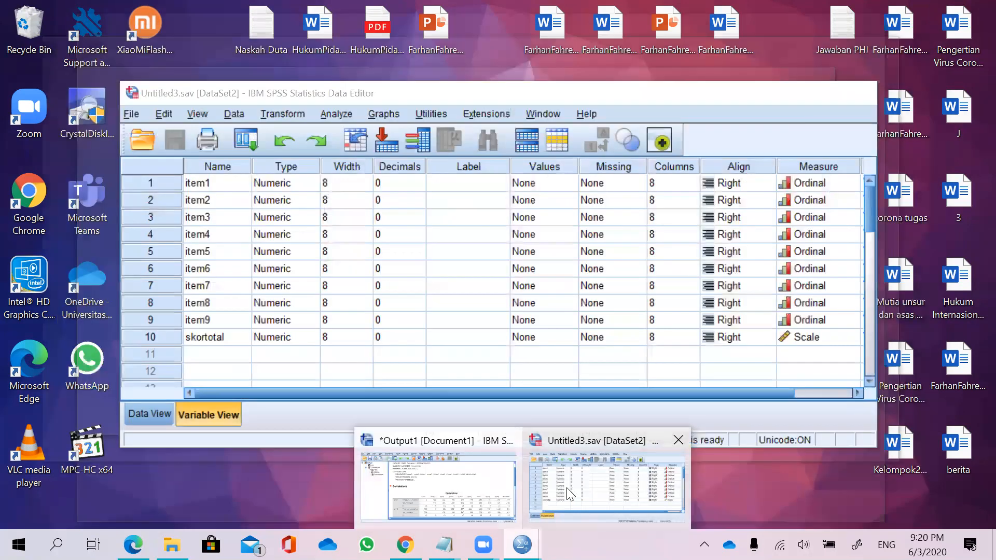
pyautogui.click(562, 486)
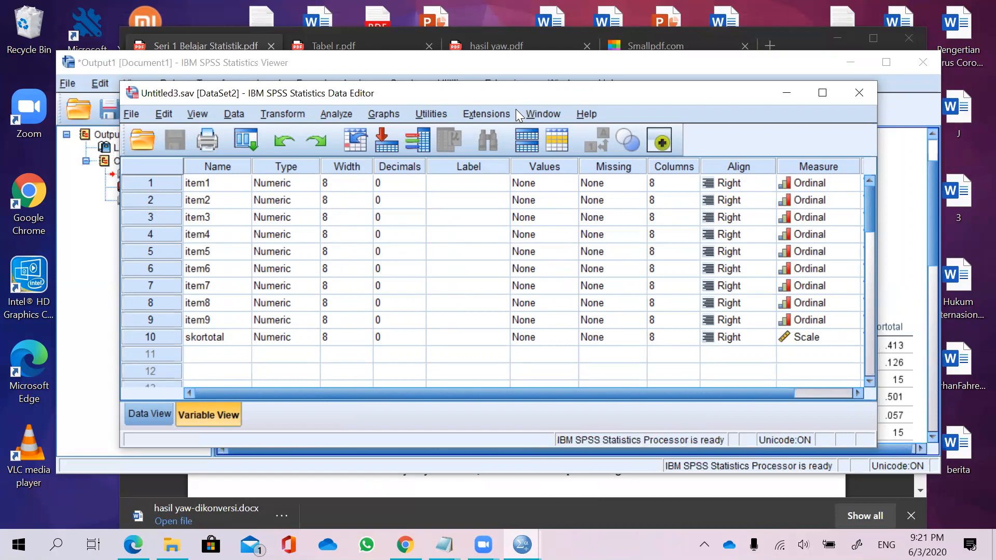
pyautogui.moveTo(334, 107)
pyautogui.mouseDown()
pyautogui.moveTo(320, 113)
pyautogui.moveTo(343, 118)
pyautogui.moveTo(346, 107)
pyautogui.mouseUp()
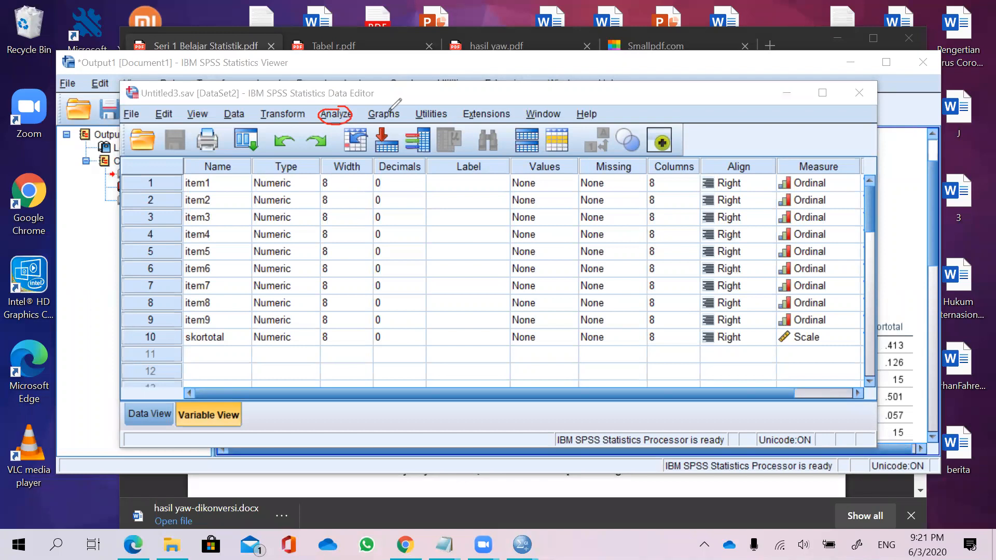
pyautogui.moveTo(360, 112); pyautogui.dragTo(306, 120)
pyautogui.click(336, 114)
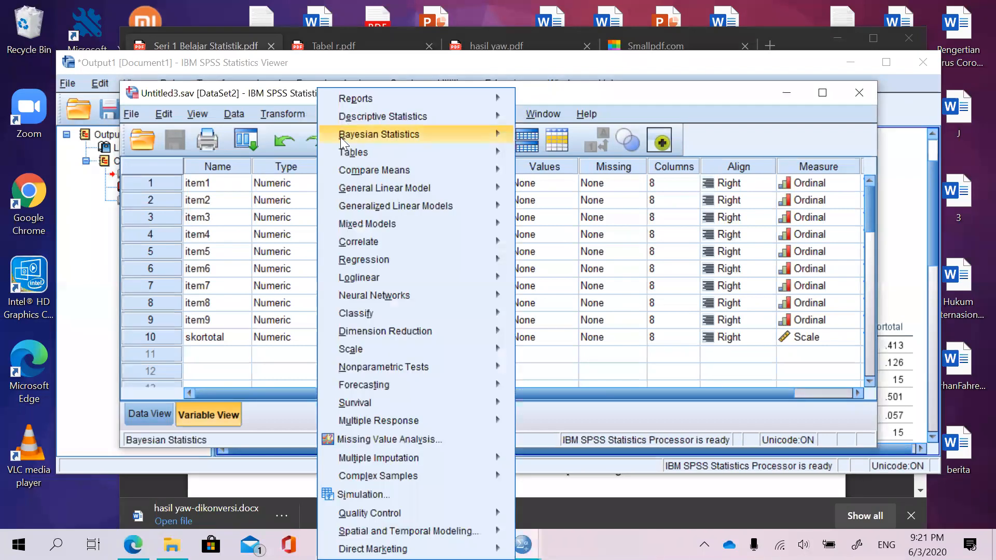
pyautogui.moveTo(388, 349)
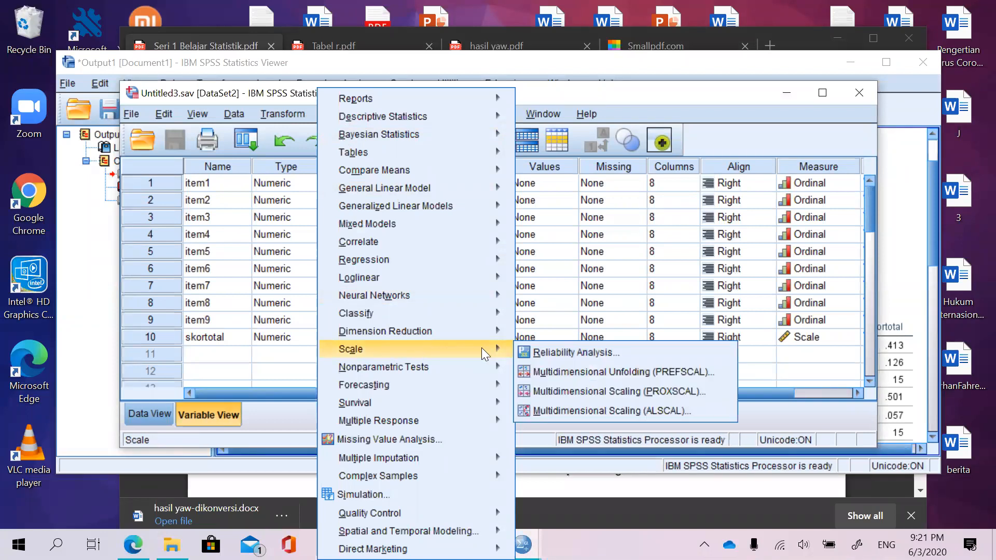
pyautogui.click(555, 352)
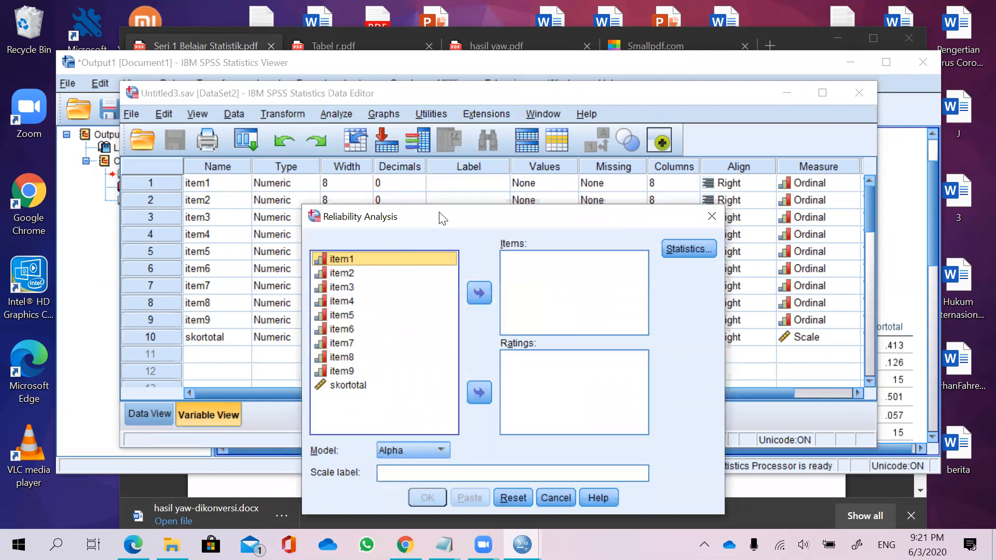
pyautogui.moveTo(440, 218); pyautogui.dragTo(447, 137)
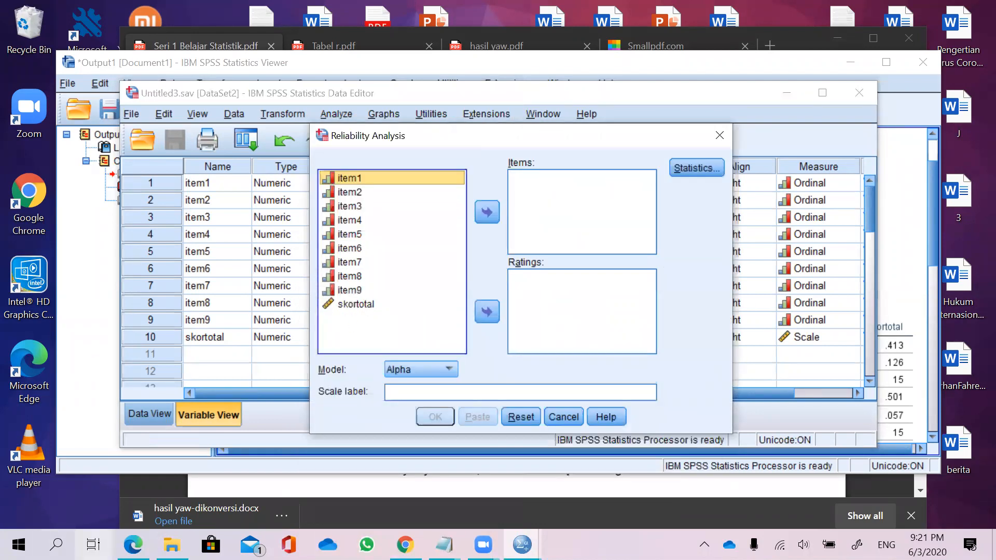
# Read the Reliability Analysis instructions in the Seri 1 Belajar Statistik PDF.
pyautogui.hotkey('alt', 'Tab')
pyautogui.scroll(-20, 483, 295)
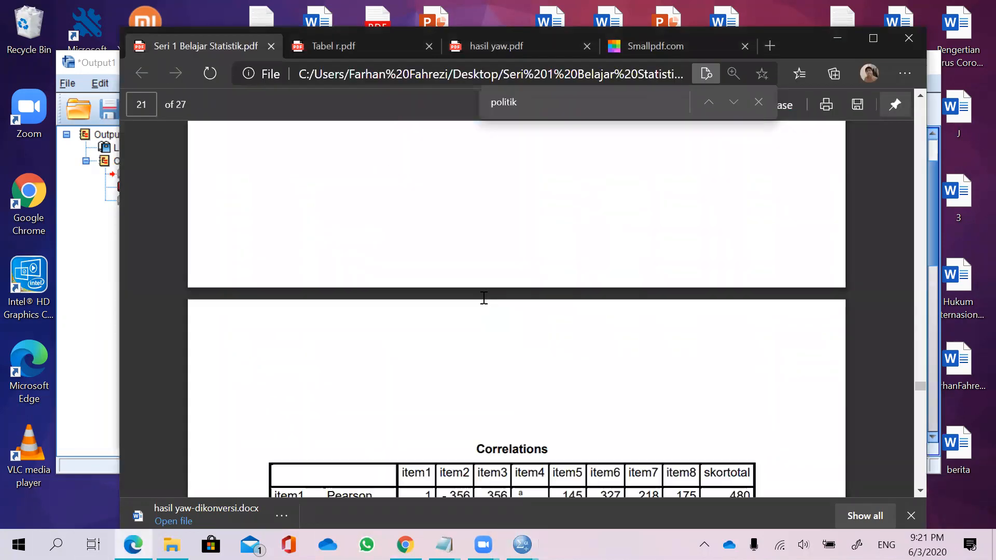
pyautogui.scroll(-12, 482, 299)
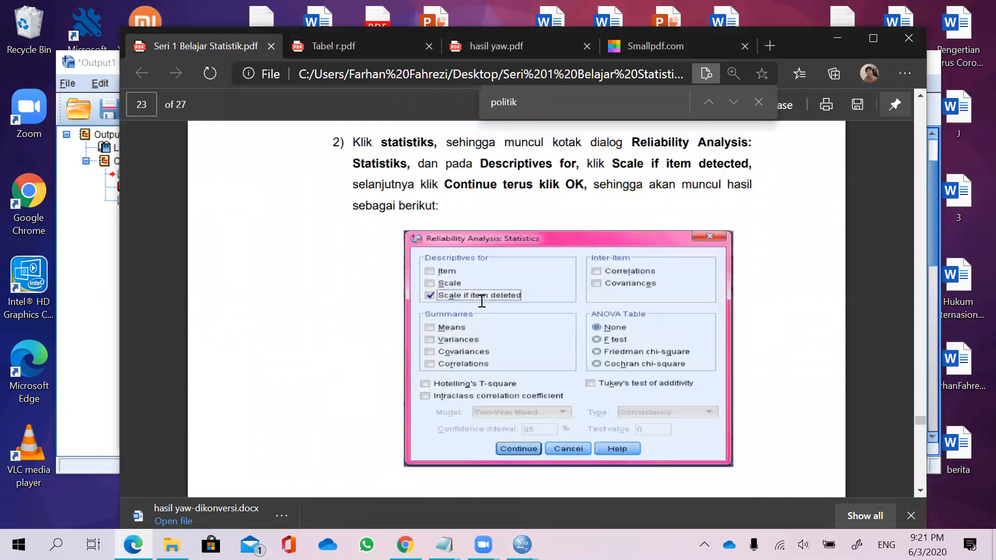
pyautogui.scroll(4, 482, 301)
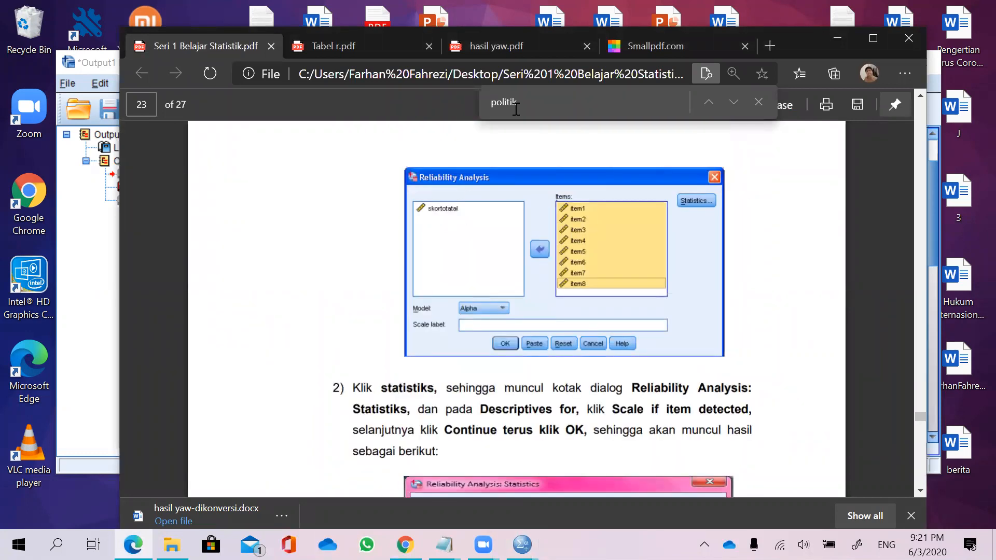
pyautogui.moveTo(440, 188)
pyautogui.mouseDown()
pyautogui.moveTo(438, 231)
pyautogui.moveTo(472, 202)
pyautogui.moveTo(428, 189)
pyautogui.mouseUp()
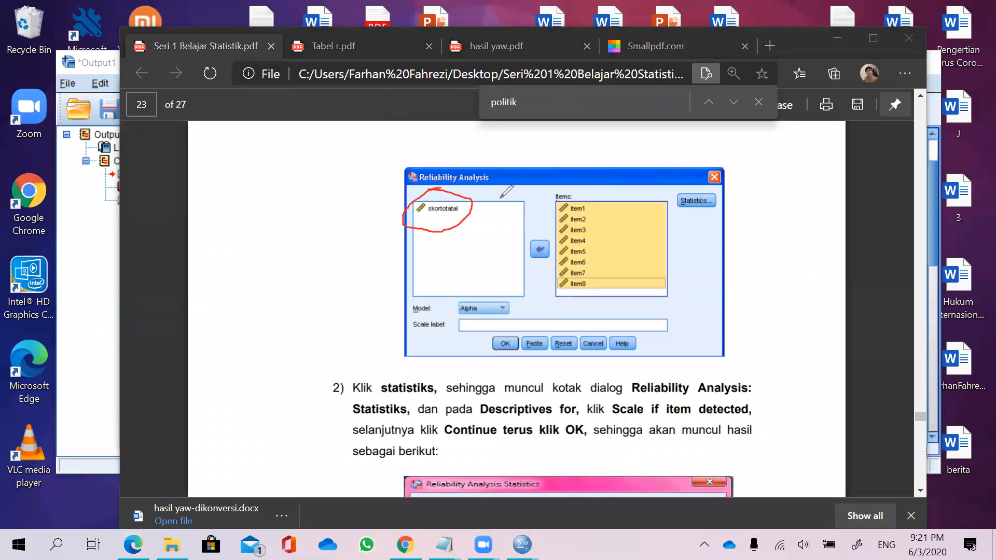
pyautogui.moveTo(488, 201)
pyautogui.mouseDown()
pyautogui.moveTo(555, 202)
pyautogui.moveTo(574, 222)
pyautogui.moveTo(559, 231)
pyautogui.mouseUp()
pyautogui.moveTo(538, 191); pyautogui.dragTo(545, 169)
pyautogui.moveTo(521, 212); pyautogui.dragTo(520, 208)
pyautogui.moveTo(511, 181); pyautogui.dragTo(548, 208)
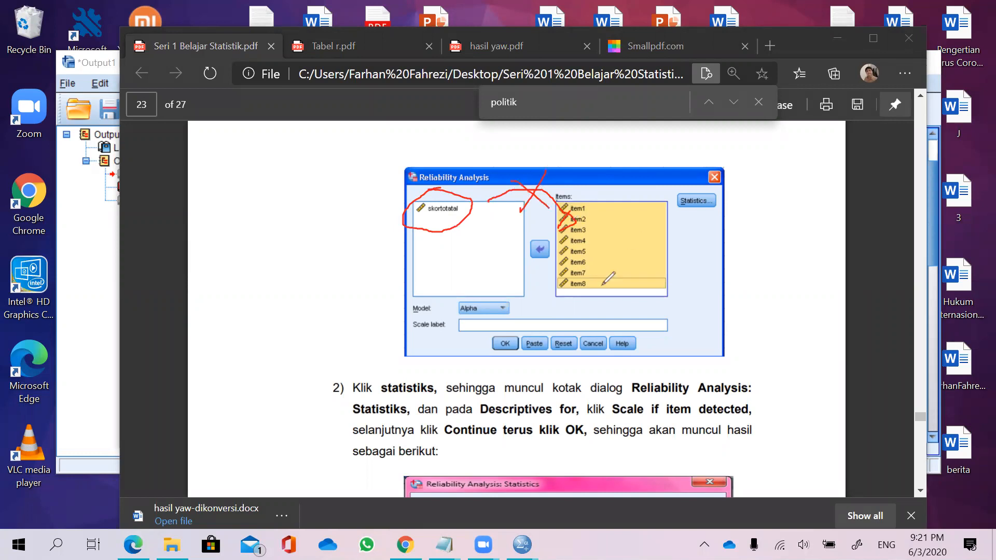
pyautogui.click(589, 206)
pyautogui.moveTo(589, 206)
pyautogui.mouseDown()
pyautogui.moveTo(606, 267)
pyautogui.moveTo(577, 284)
pyautogui.moveTo(587, 205)
pyautogui.mouseUp()
pyautogui.moveTo(465, 194)
pyautogui.mouseDown()
pyautogui.moveTo(433, 230)
pyautogui.moveTo(472, 229)
pyautogui.mouseUp()
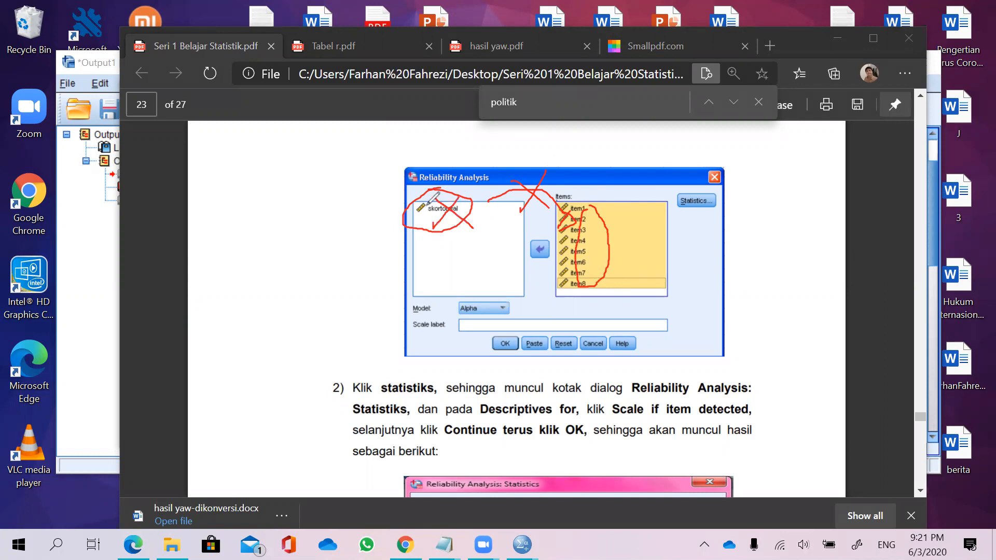
pyautogui.click(610, 108)
pyautogui.click(520, 214)
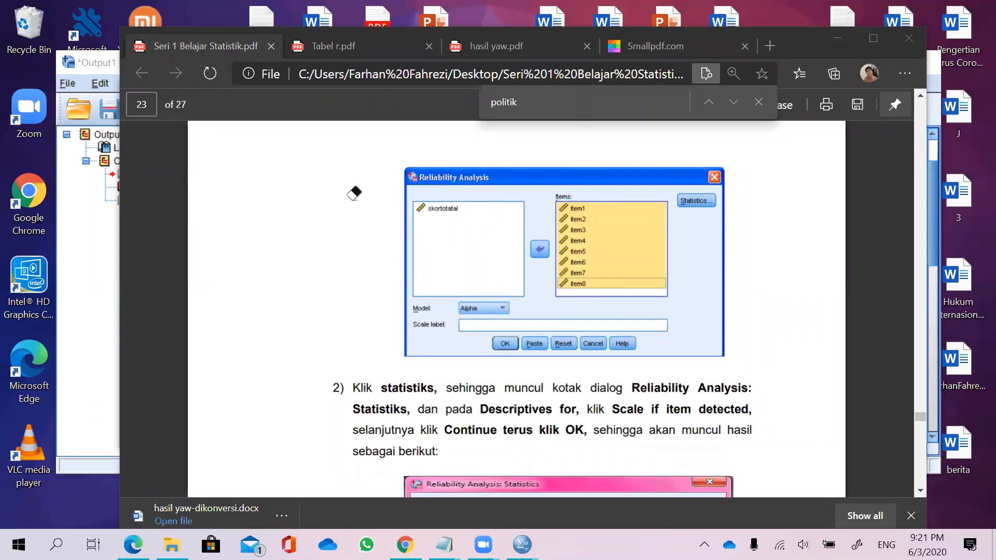
pyautogui.moveTo(522, 545)
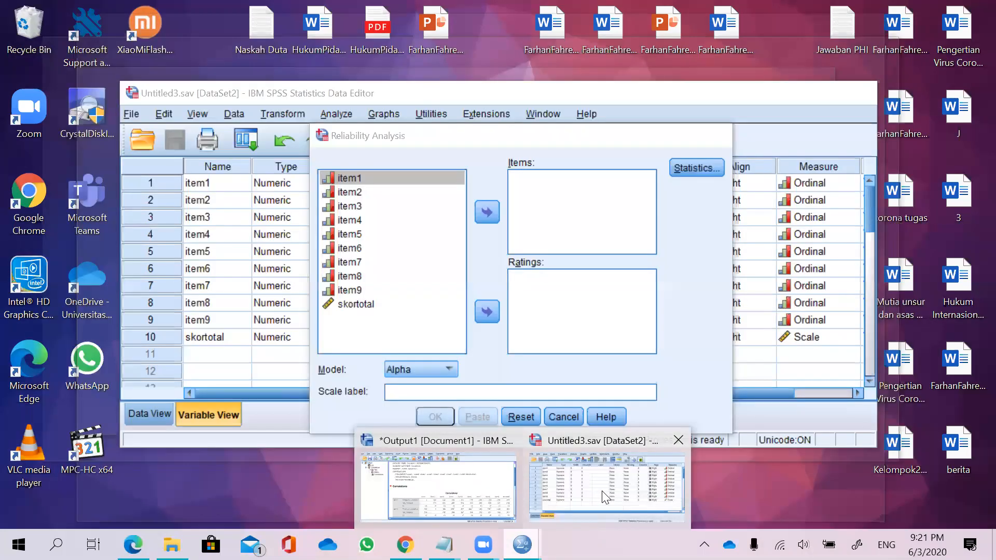
# Return to the Reliability Analysis dialog and move item1 through item9 into the Items list.
pyautogui.click(603, 497)
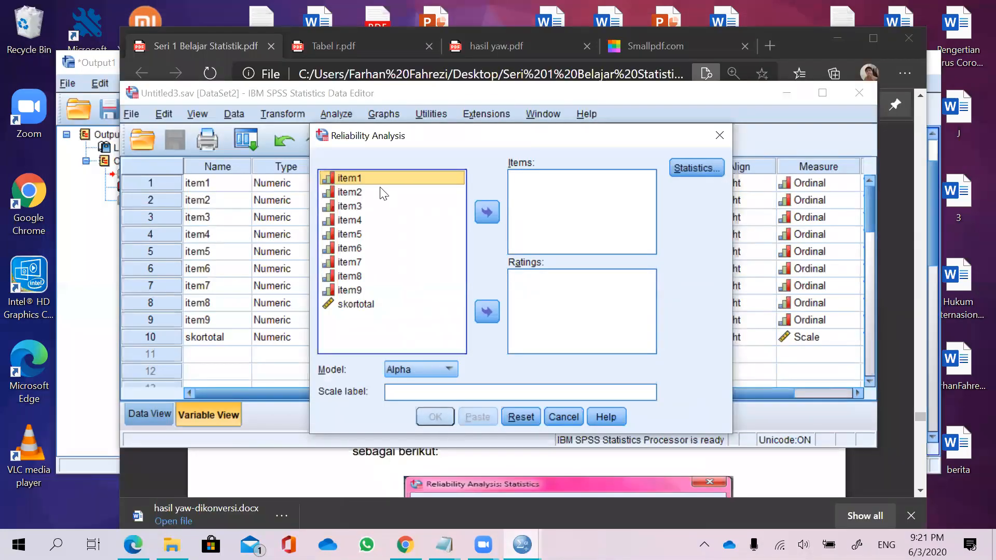
pyautogui.click(367, 182)
pyautogui.hotkey('ctrl', 'a')
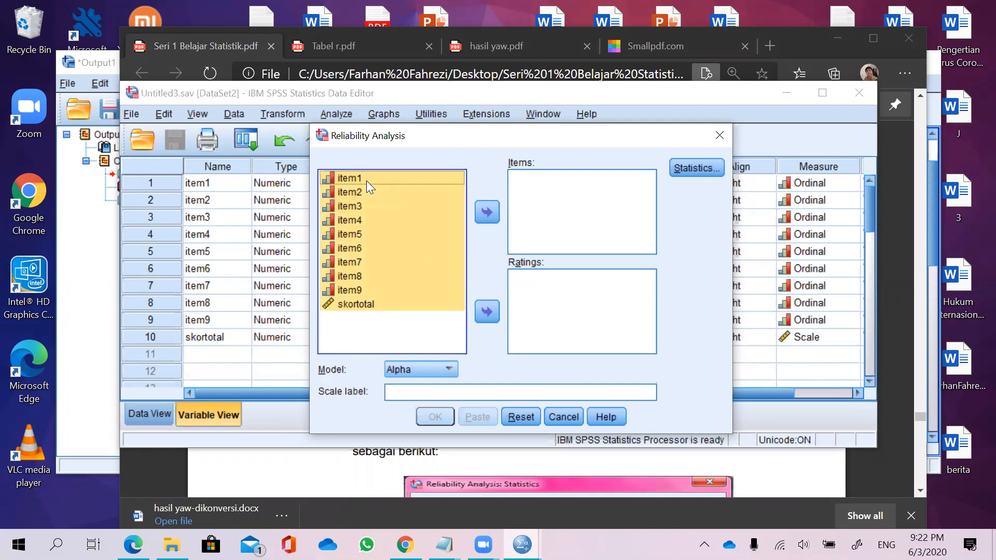
pyautogui.keyDown('ctrl'); pyautogui.click(378, 304); pyautogui.keyUp('ctrl')
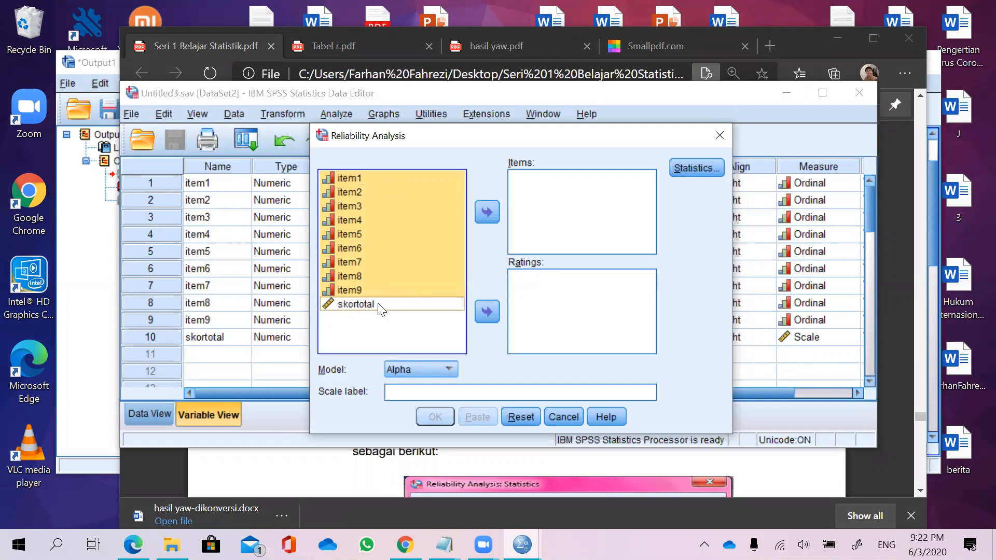
pyautogui.click(335, 186)
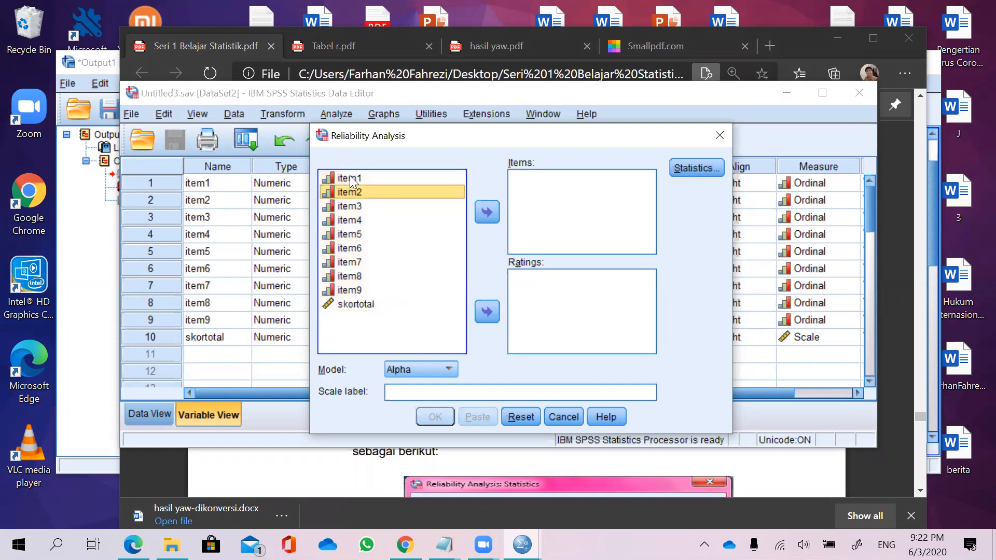
pyautogui.click(349, 176)
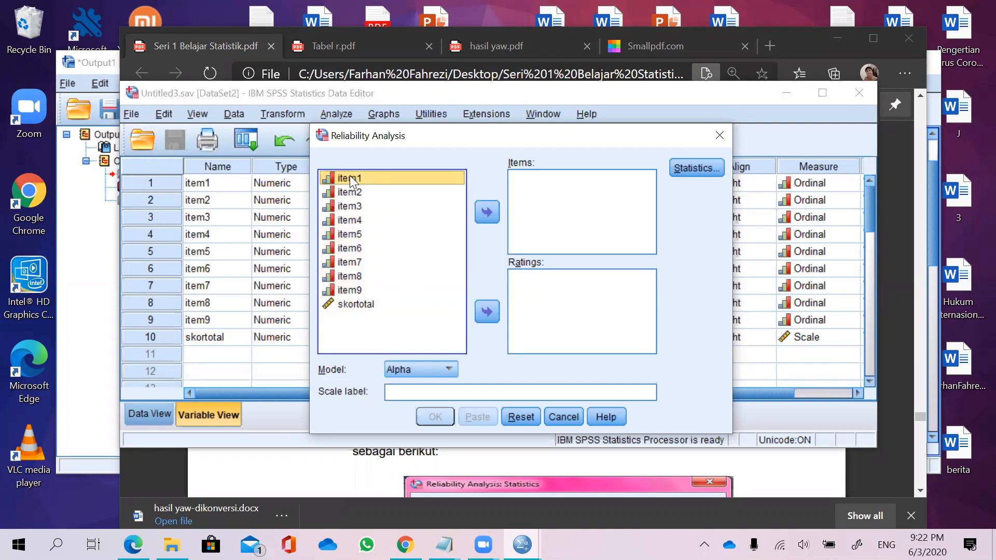
pyautogui.hotkey('shift', 'Down')
pyautogui.hotkey('shift', 'Down')
pyautogui.hotkey('shift', 'Down')
pyautogui.hotkey('shift', 'Down')
pyautogui.hotkey('shift', 'Down')
pyautogui.hotkey('shift', 'Down')
pyautogui.hotkey('shift', 'Down')
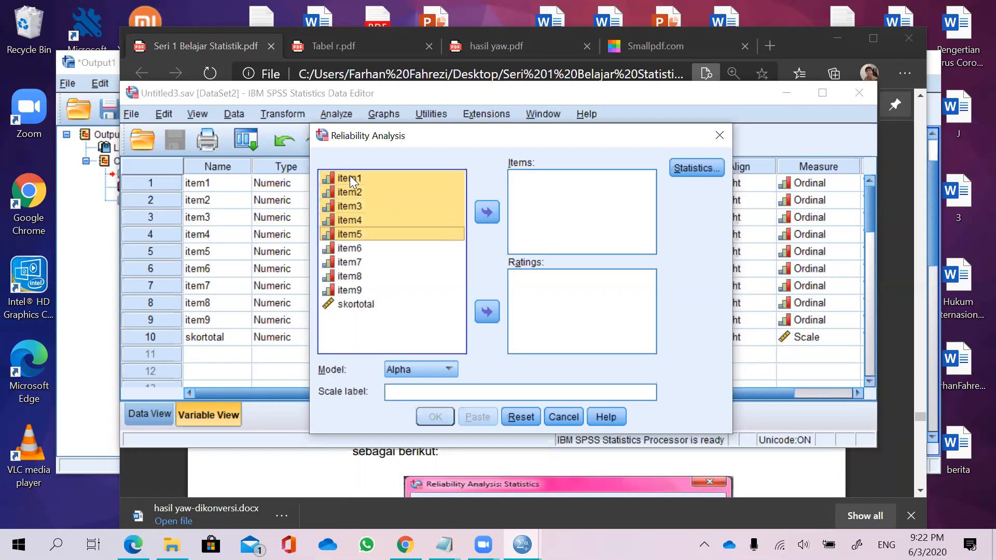
pyautogui.hotkey('shift', 'Down')
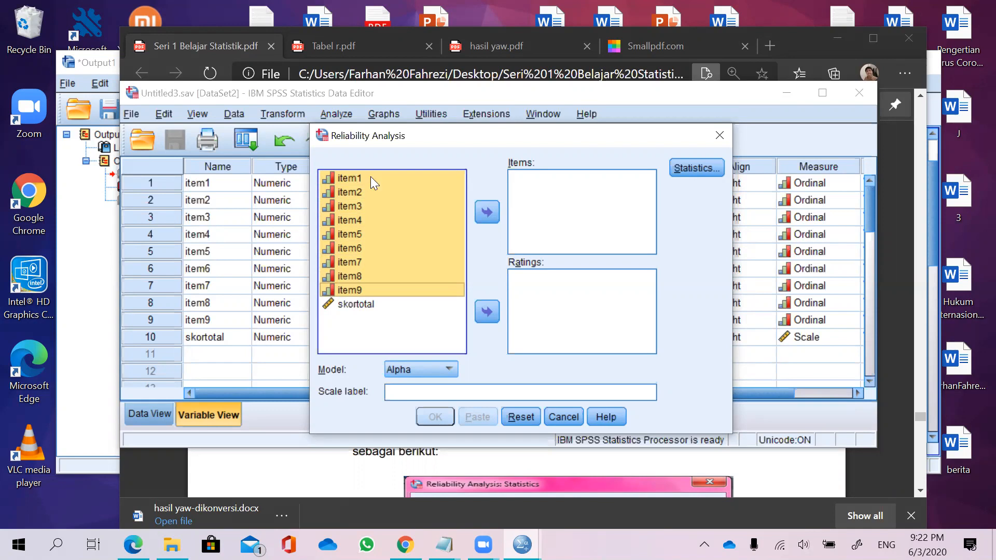
pyautogui.click(487, 212)
# Open Statistics, tick Item, Scale and Scale if item deleted under Descriptives, and continue.
pyautogui.moveTo(651, 197); pyautogui.dragTo(650, 218)
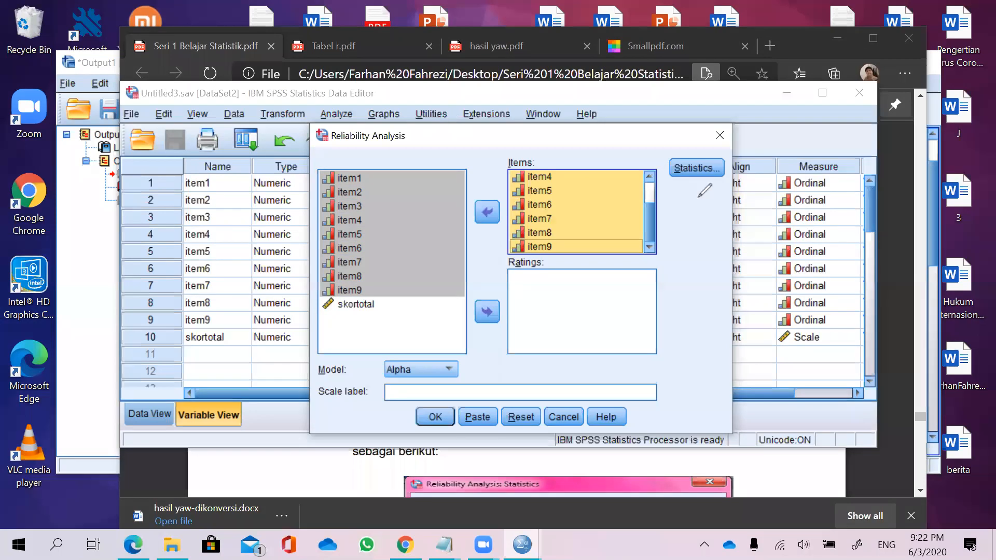
pyautogui.moveTo(713, 145); pyautogui.dragTo(682, 140)
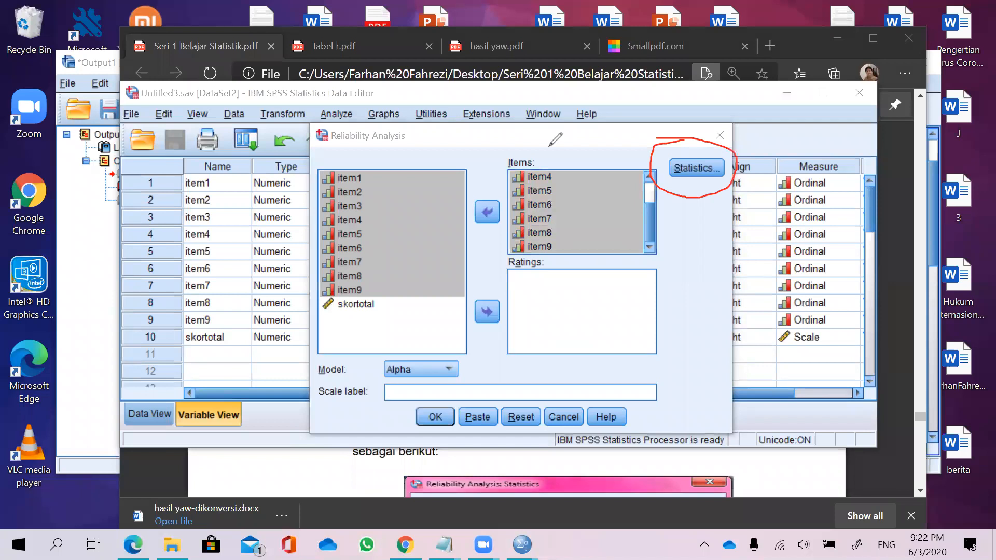
pyautogui.click(575, 99)
pyautogui.moveTo(680, 172); pyautogui.dragTo(299, 265)
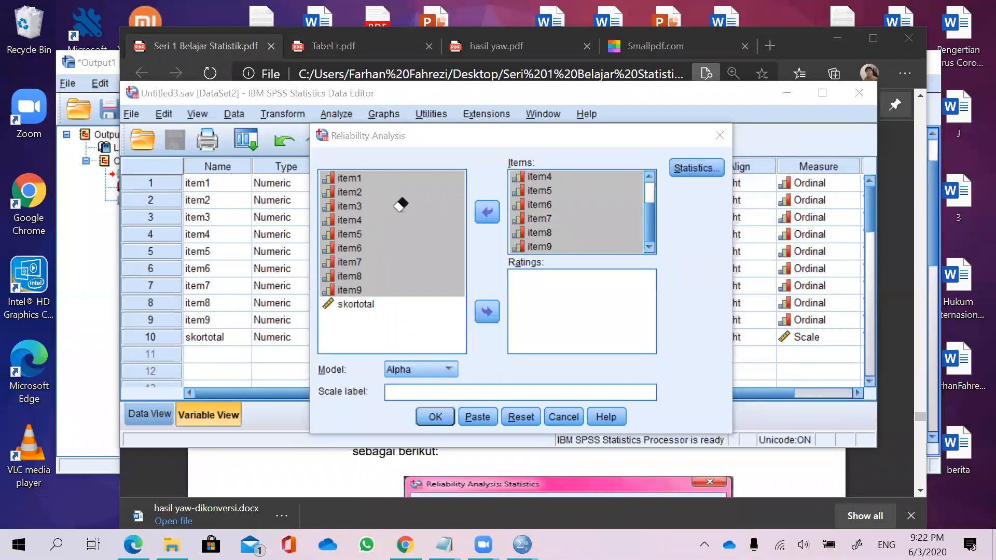
pyautogui.click(712, 169)
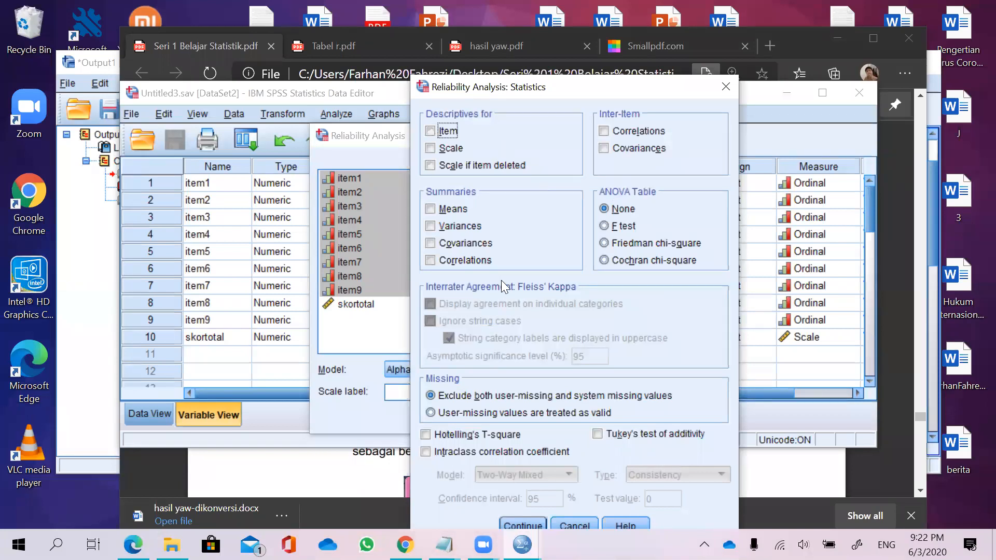
pyautogui.click(430, 131)
pyautogui.click(435, 167)
pyautogui.click(432, 150)
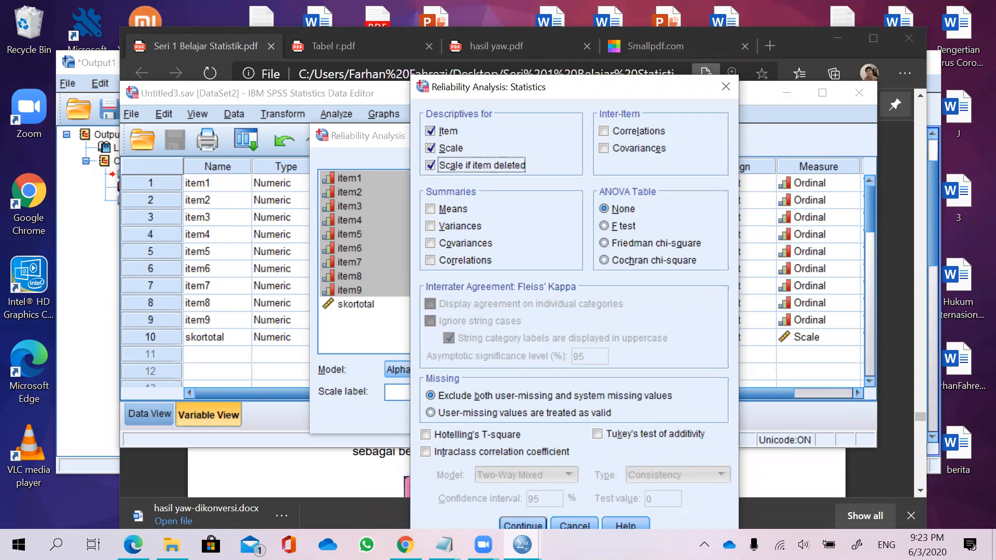
pyautogui.click(533, 525)
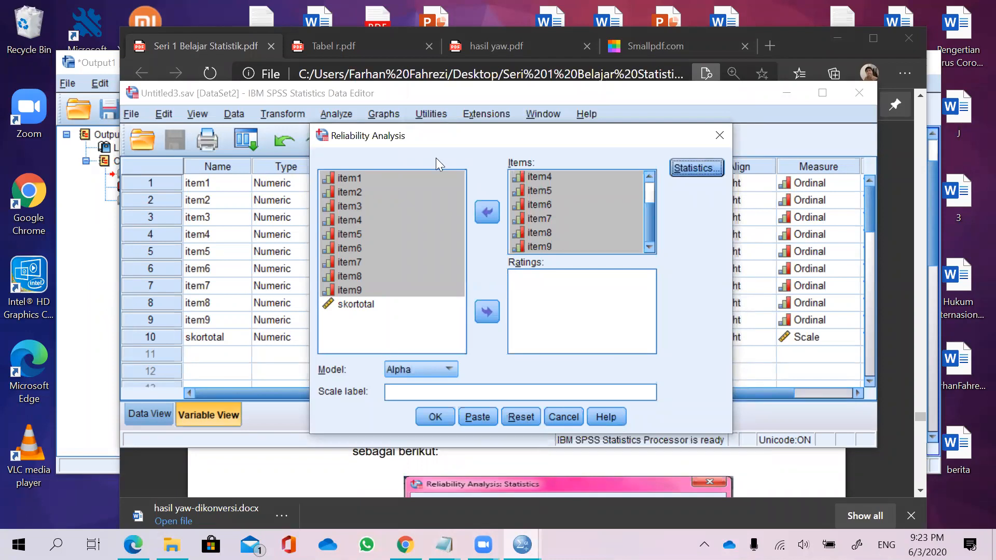
# Reset the Reliability Analysis dialog to clear the chosen items and settings.
pyautogui.moveTo(521, 407)
pyautogui.mouseDown()
pyautogui.moveTo(532, 430)
pyautogui.moveTo(541, 417)
pyautogui.moveTo(531, 403)
pyautogui.mouseUp()
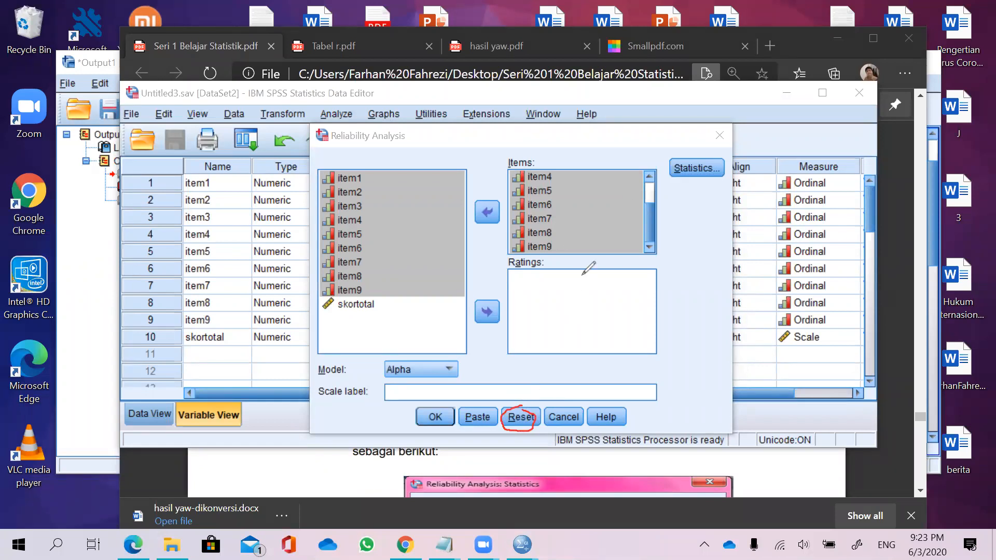
pyautogui.click(592, 113)
pyautogui.moveTo(543, 378); pyautogui.dragTo(491, 443)
pyautogui.click(651, 203)
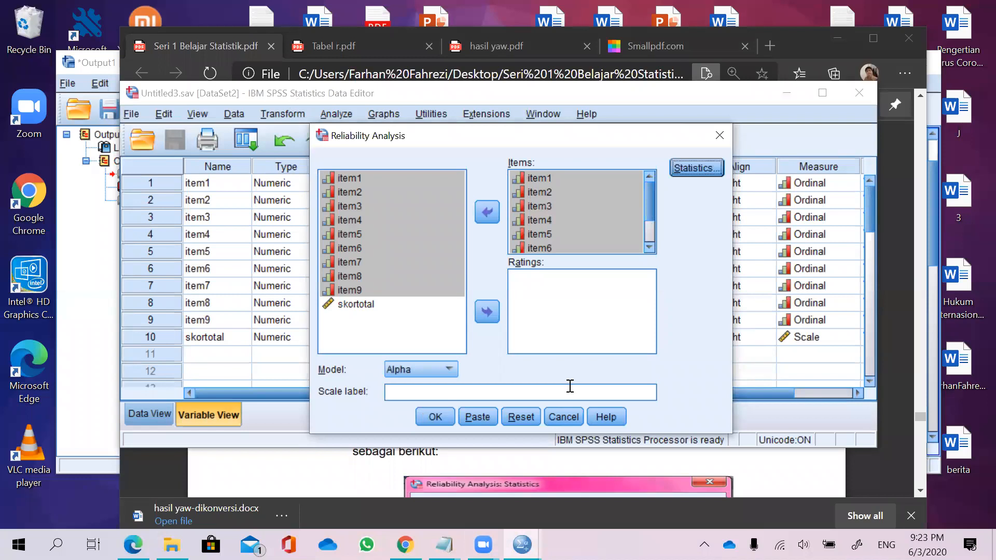
pyautogui.click(521, 416)
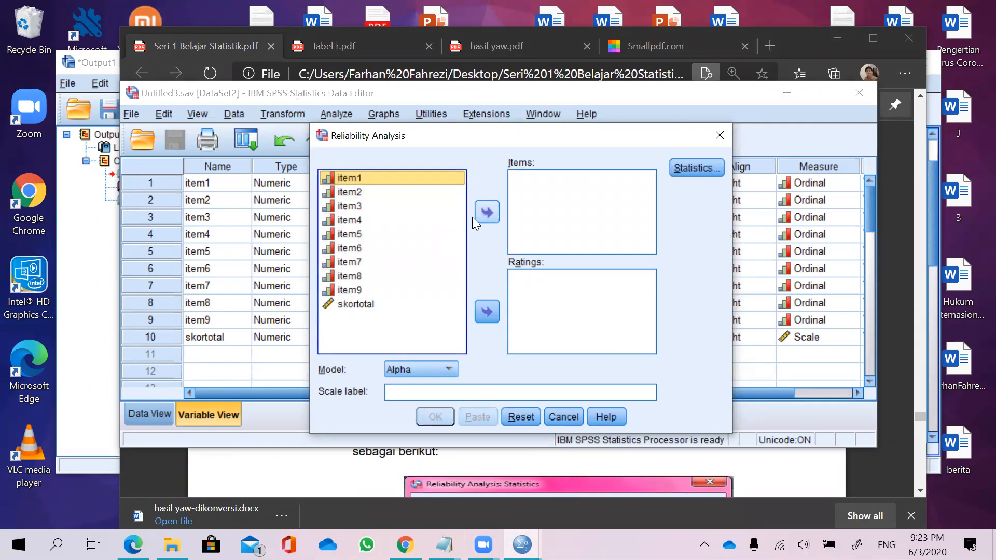
# Select item1 through item9 and move them into the Items list.
pyautogui.click(410, 180)
pyautogui.hotkey('shift', 'Down')
pyautogui.hotkey('shift', 'Down')
pyautogui.hotkey('shift', 'Down')
pyautogui.hotkey('shift', 'Down')
pyautogui.hotkey('shift', 'Down')
pyautogui.hotkey('shift', 'Down')
pyautogui.hotkey('shift', 'Down')
pyautogui.hotkey('shift', 'Down')
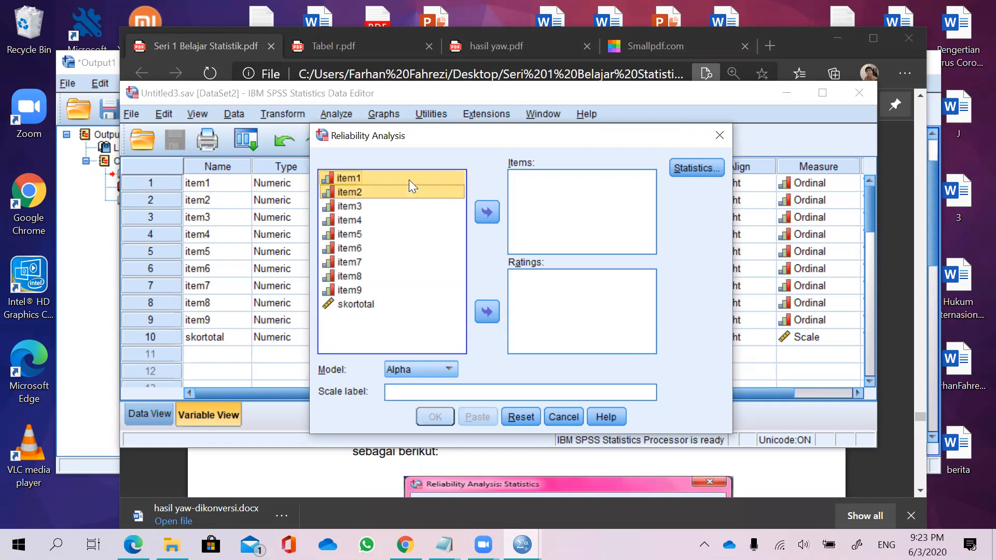
pyautogui.click(486, 212)
# Tick only Scale if item deleted under Statistics, continue, and run the reliability analysis.
pyautogui.click(696, 167)
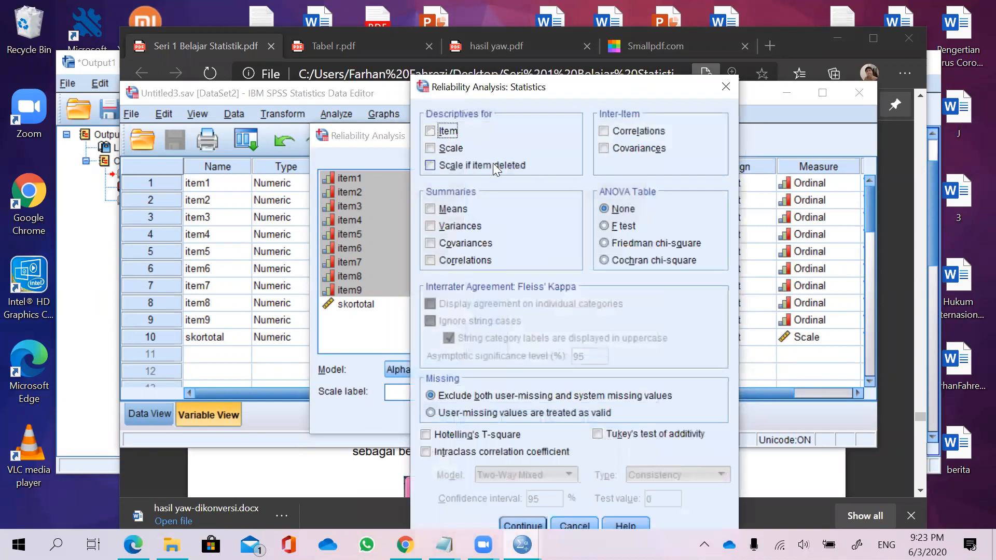
pyautogui.click(434, 165)
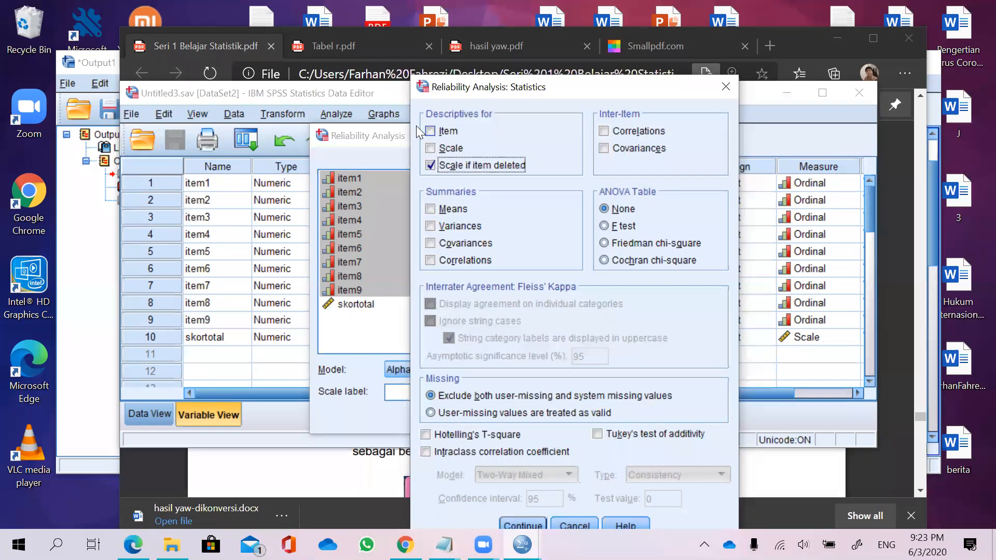
pyautogui.moveTo(434, 128)
pyautogui.mouseDown()
pyautogui.moveTo(425, 154)
pyautogui.moveTo(435, 153)
pyautogui.mouseUp()
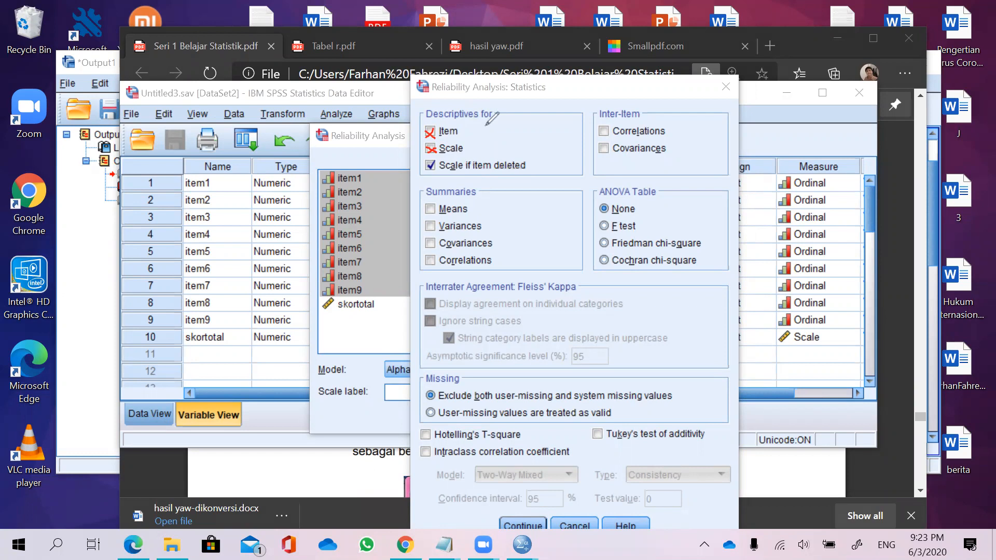
pyautogui.moveTo(444, 130); pyautogui.dragTo(440, 142)
pyautogui.click(521, 524)
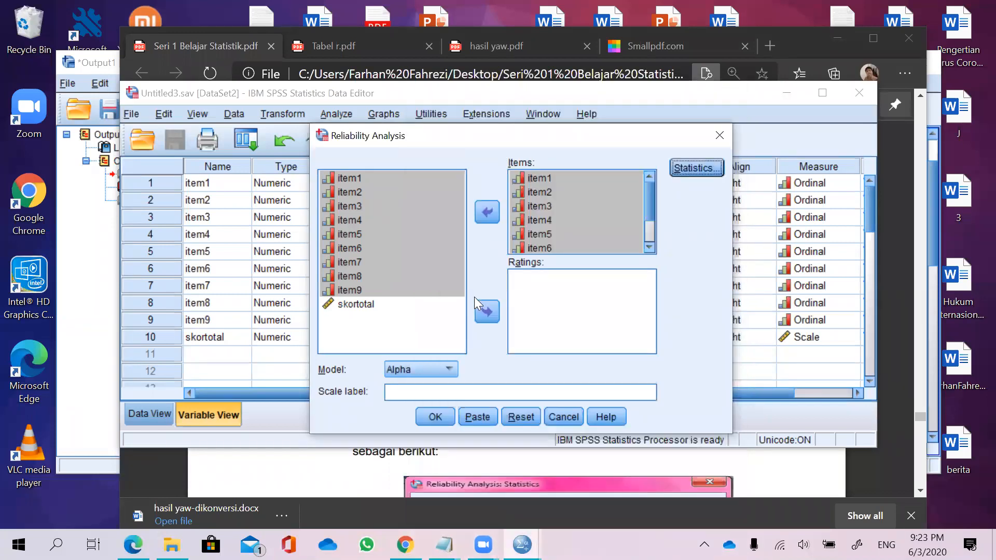
pyautogui.click(436, 416)
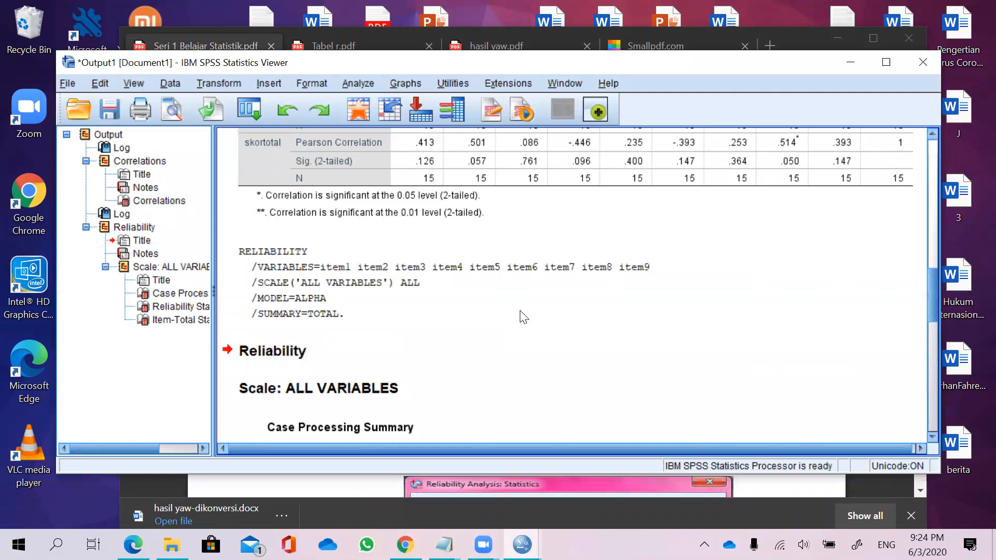
# Scroll through the output to examine the Reliability Statistics and Item-Total Statistics tables.
pyautogui.scroll(15, 523, 316)
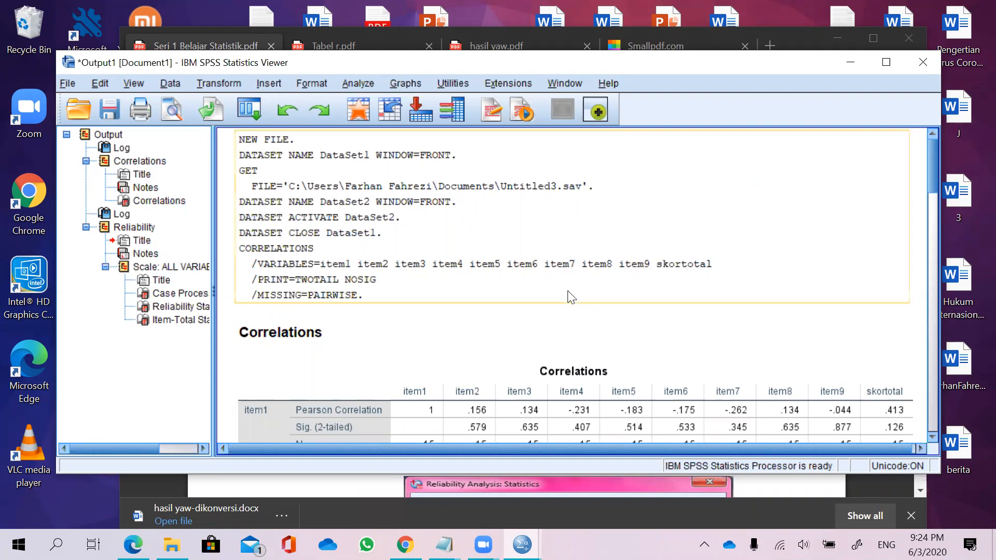
pyautogui.scroll(-10, 523, 317)
pyautogui.scroll(-10, 534, 297)
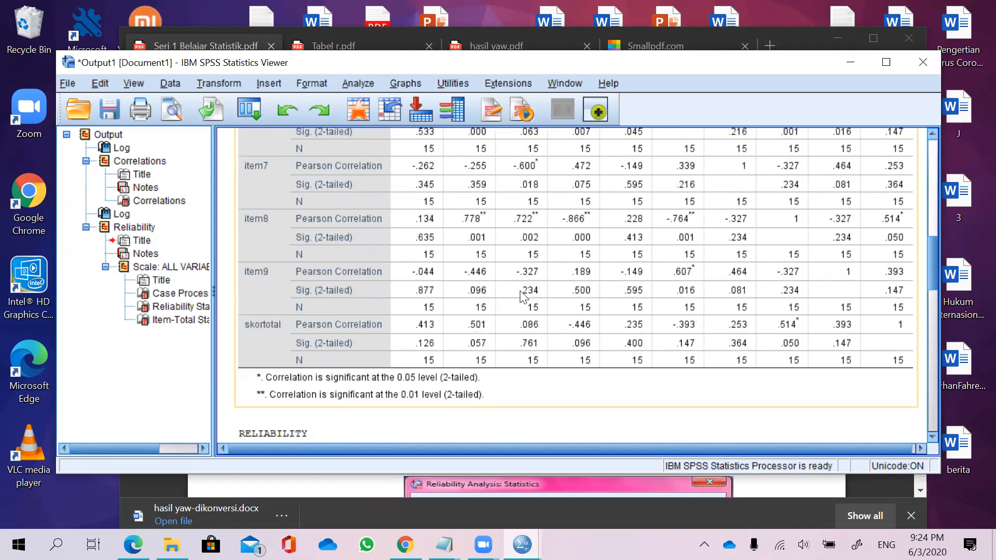
pyautogui.scroll(-5, 519, 298)
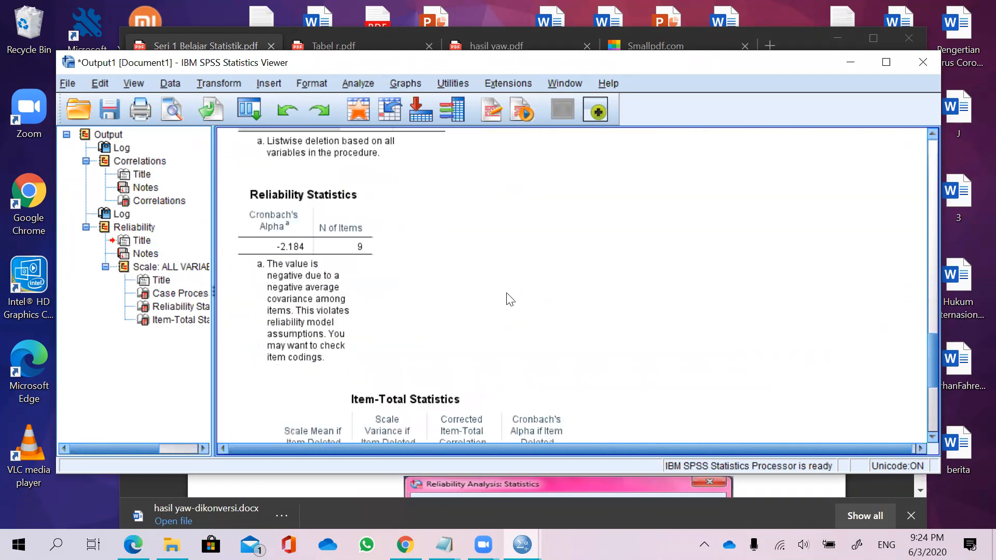
pyautogui.scroll(-2, 508, 296)
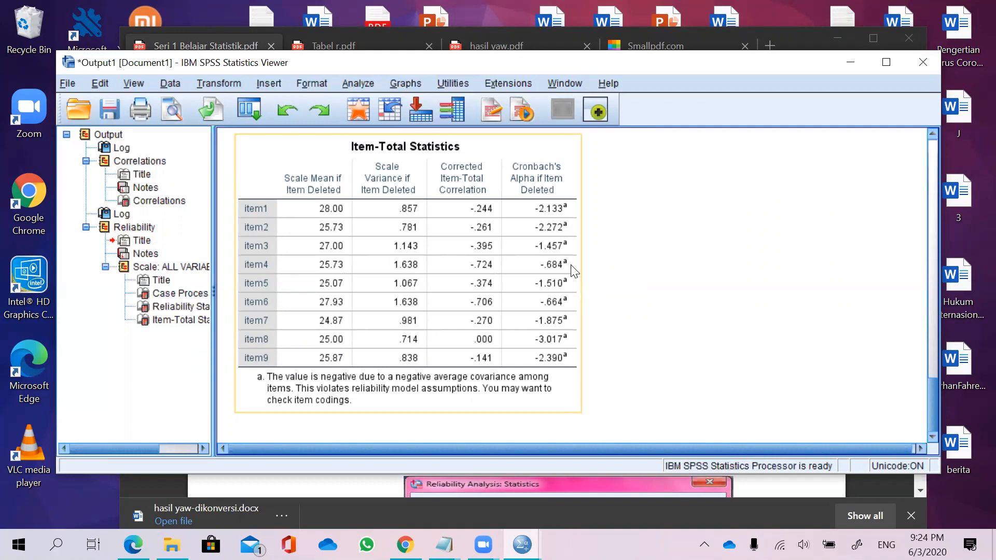
pyautogui.click(623, 271)
# Show the desktop and open the hasil yaw Word document.
pyautogui.click(993, 545)
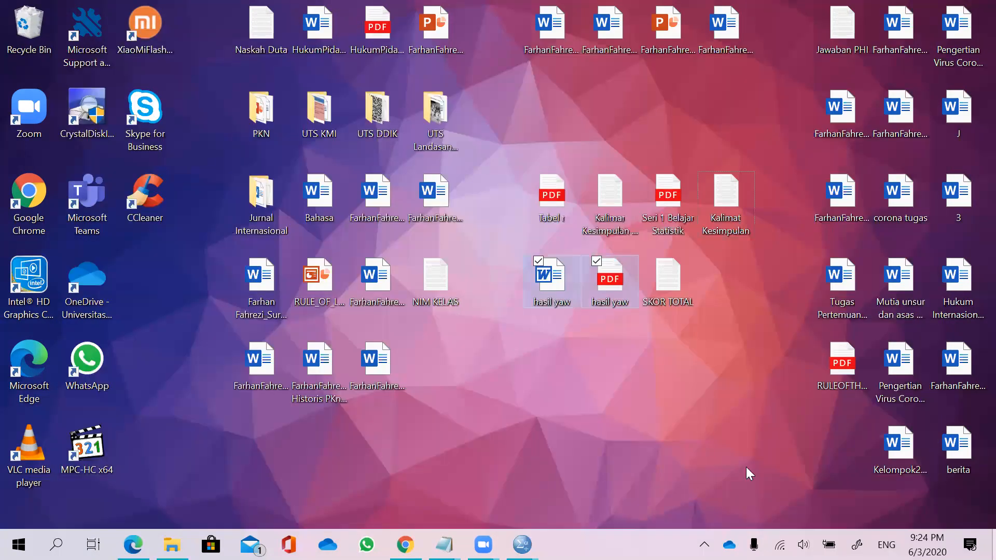
pyautogui.click(681, 437)
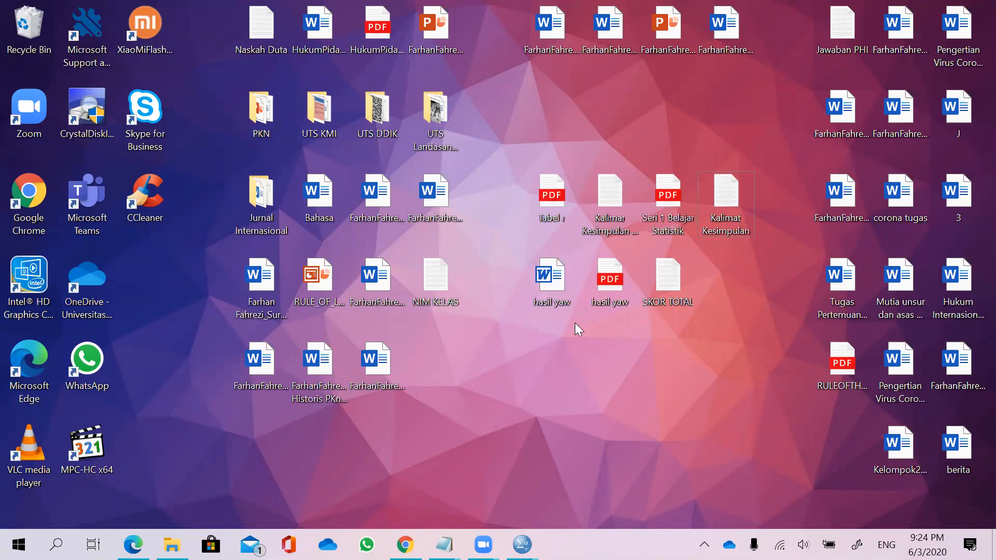
pyautogui.doubleClick(551, 292)
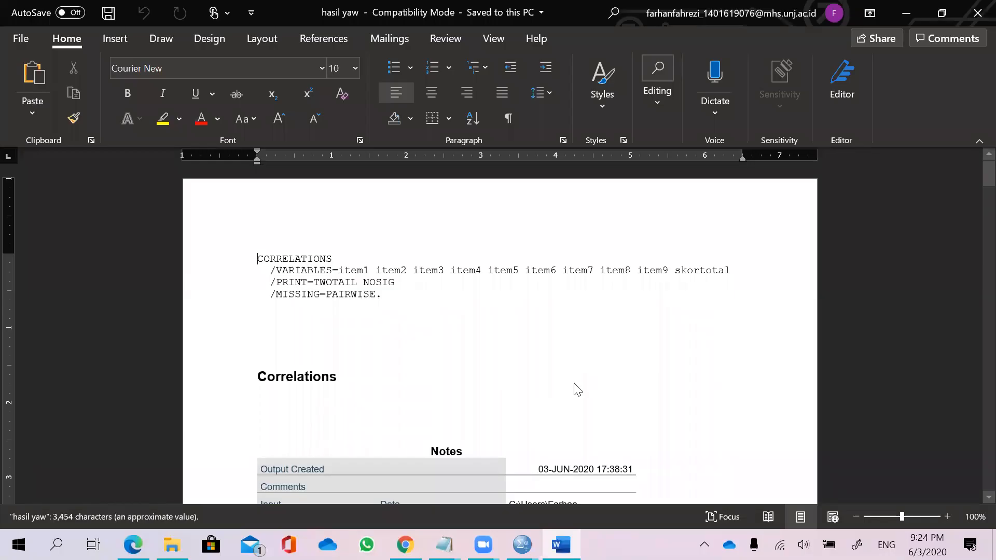
# Scroll through the hasil yaw document to examine its exported correlation and reliability tables.
pyautogui.scroll(-5, 622, 315)
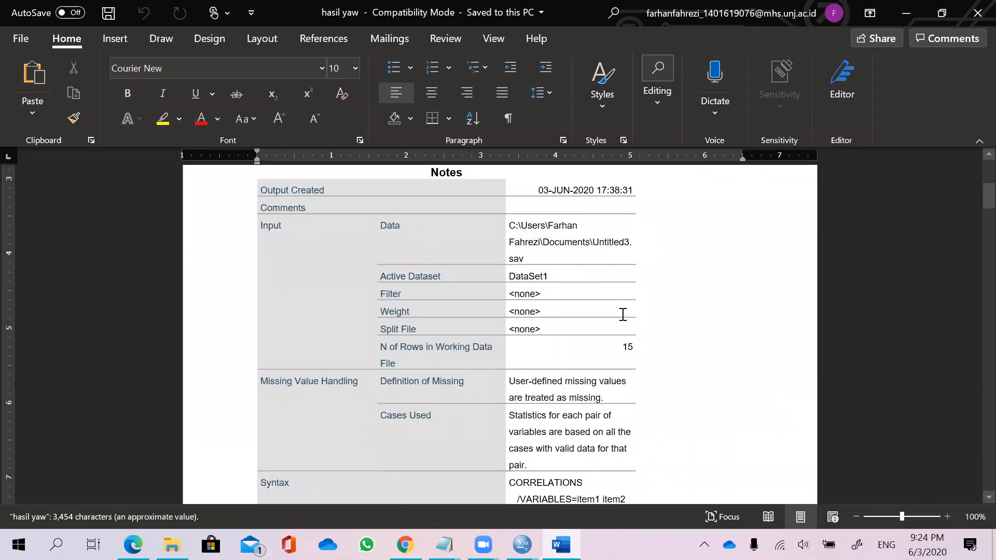
pyautogui.scroll(-11, 623, 314)
pyautogui.moveTo(573, 201); pyautogui.dragTo(619, 399)
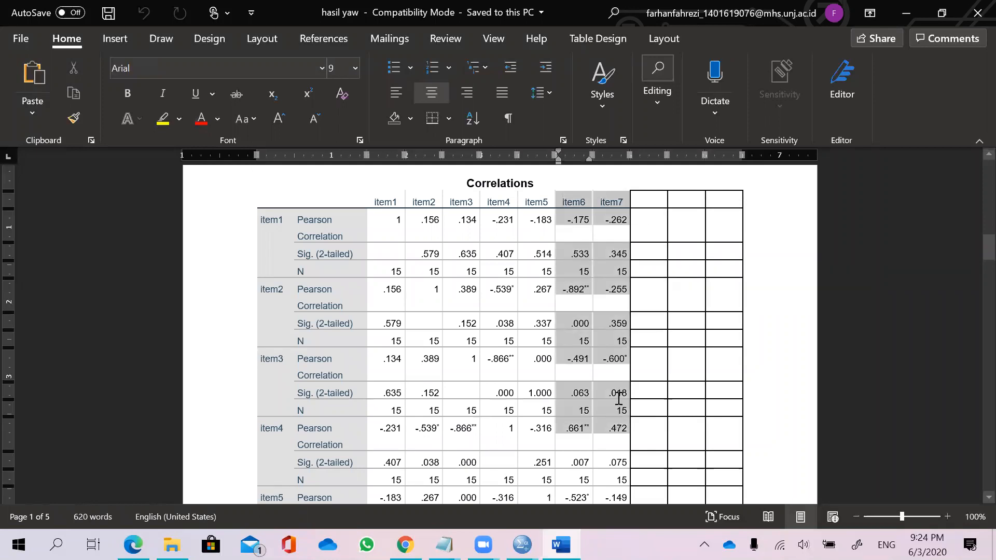
pyautogui.scroll(-1, 620, 397)
pyautogui.scroll(-10, 466, 337)
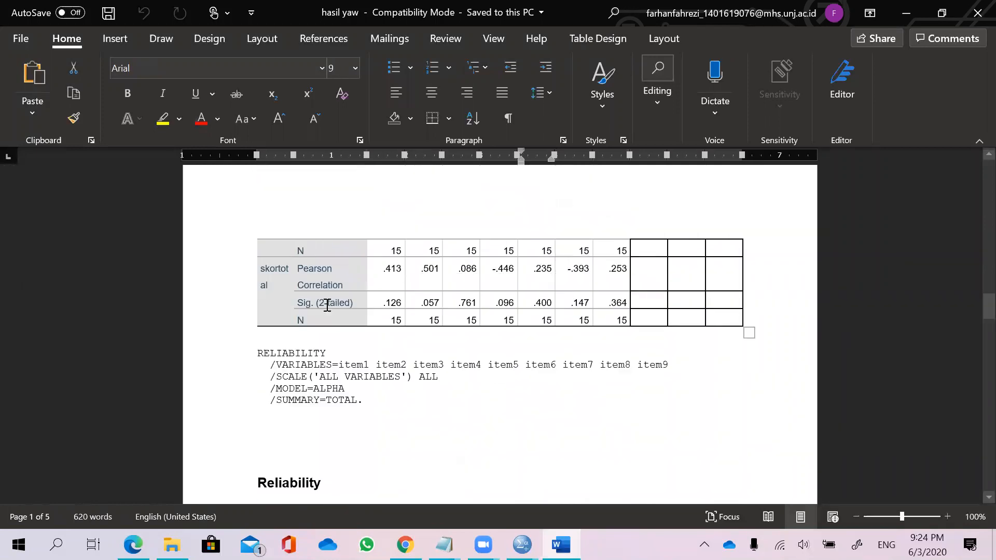
pyautogui.scroll(-4, 527, 337)
pyautogui.scroll(-3, 262, 280)
pyautogui.scroll(3, 263, 280)
pyautogui.moveTo(259, 254); pyautogui.dragTo(593, 418)
pyautogui.scroll(-9, 594, 418)
pyautogui.scroll(-3, 314, 334)
pyautogui.scroll(-3, 318, 291)
pyautogui.scroll(10, 451, 280)
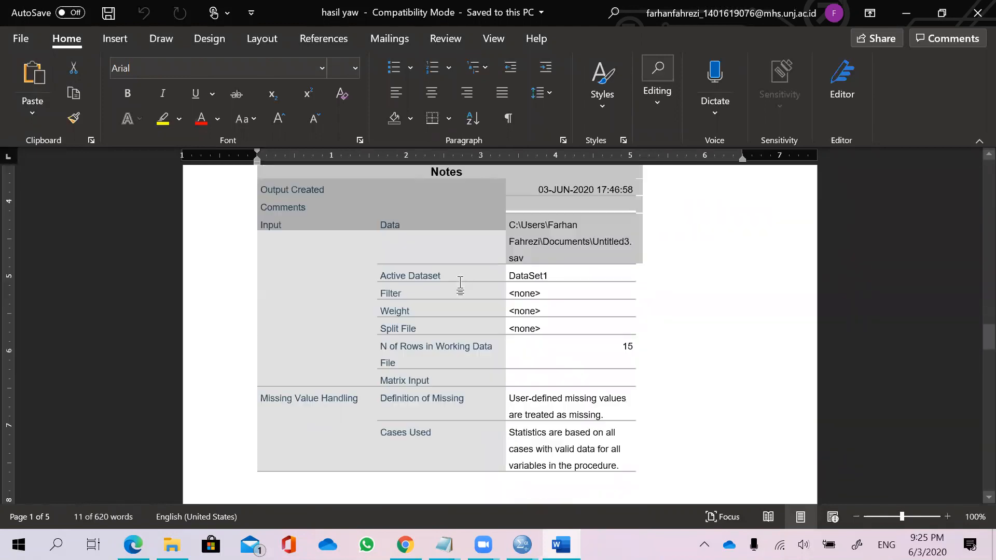
pyautogui.scroll(15, 460, 284)
pyautogui.scroll(9, 462, 284)
pyautogui.moveTo(573, 277); pyautogui.dragTo(618, 394)
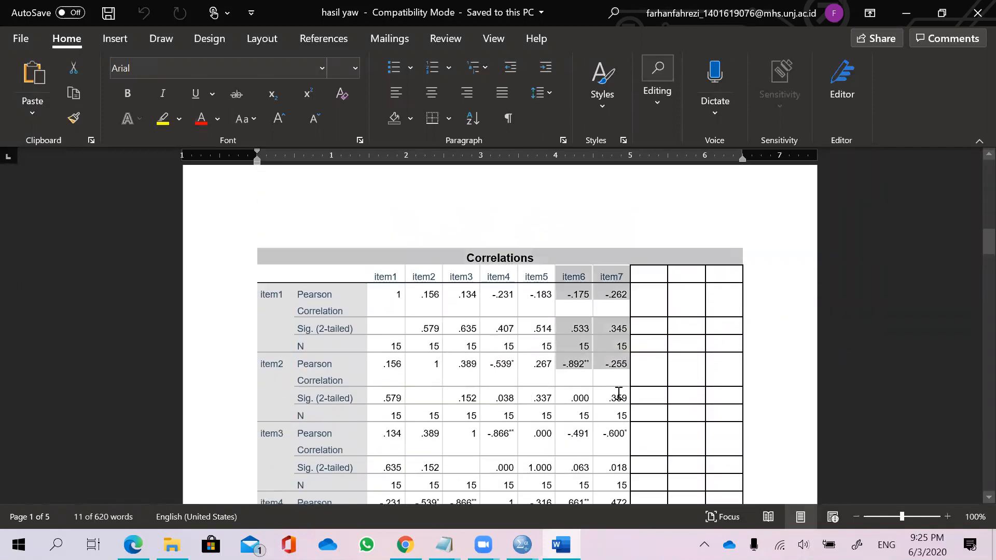
pyautogui.click(430, 328)
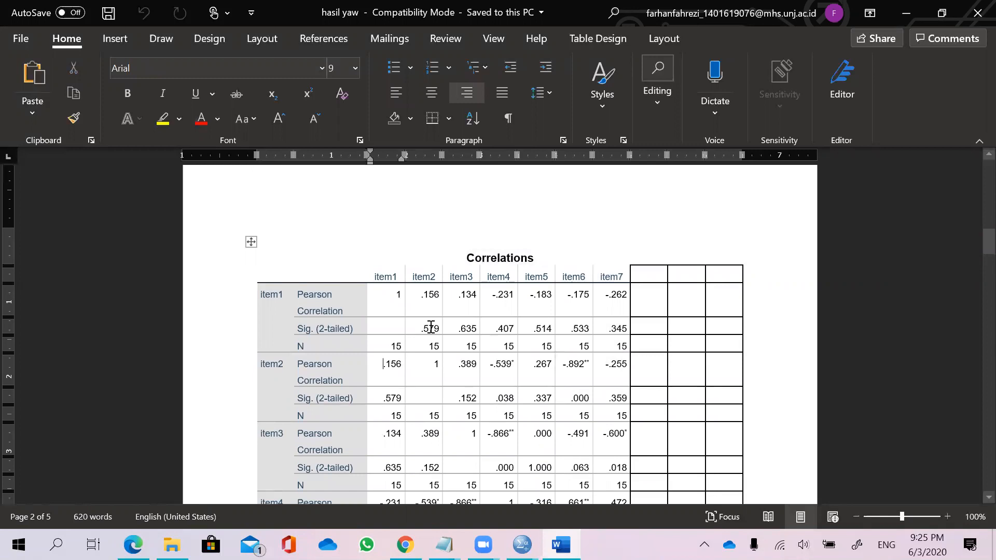
# Minimize the Word document and switch to the SPSS output viewer.
pyautogui.click(906, 12)
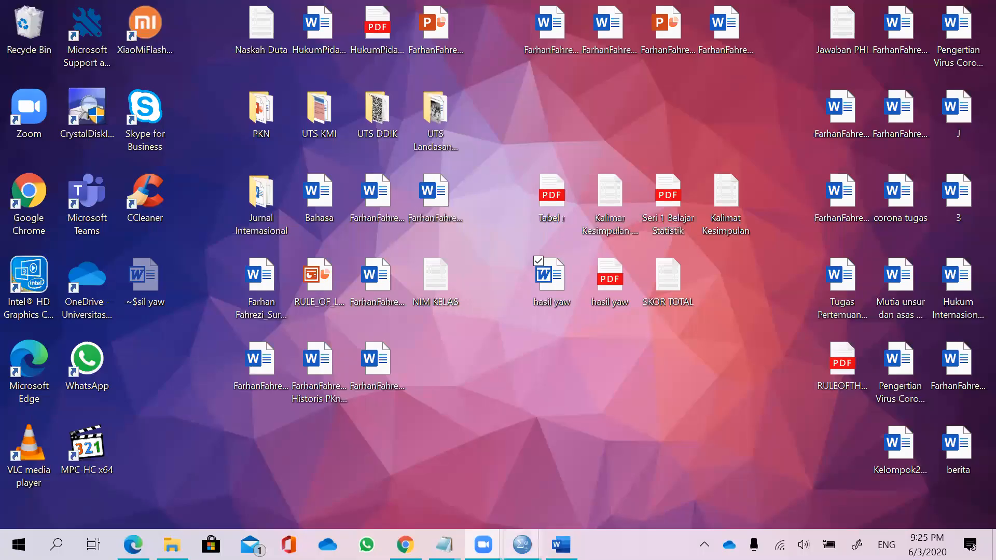
pyautogui.moveTo(521, 545)
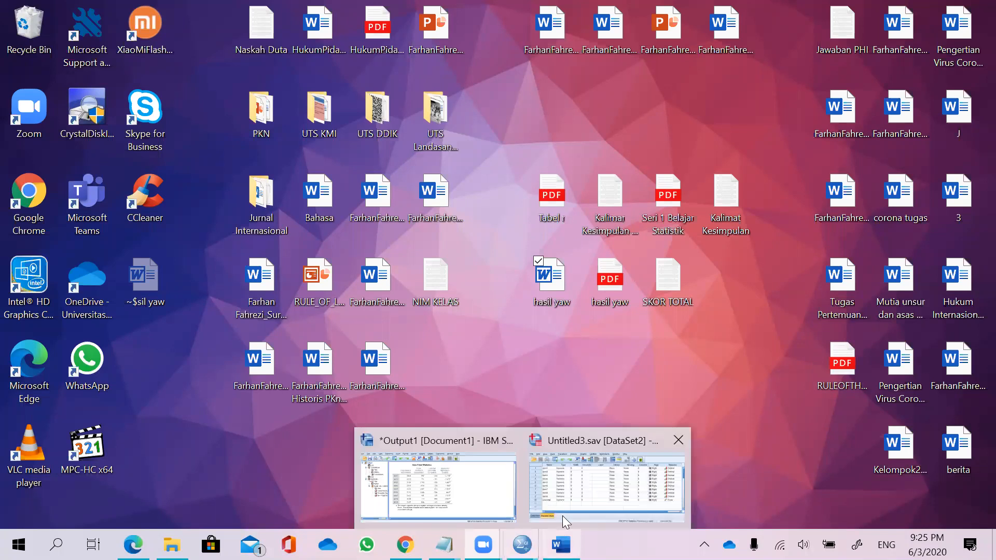
pyautogui.click(491, 484)
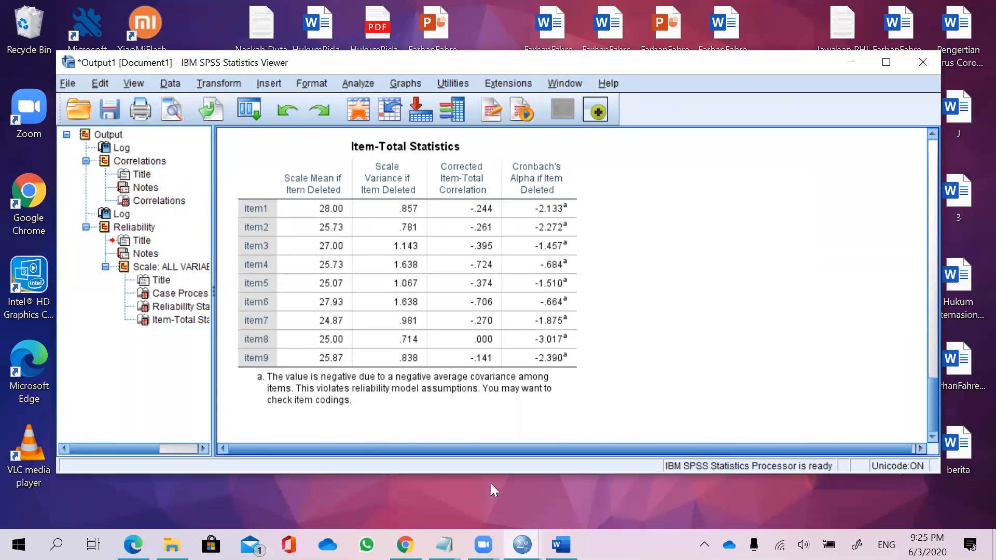
# Open the Export Output dialog and set the document type to Portable Document Format (*.pdf).
pyautogui.click(68, 83)
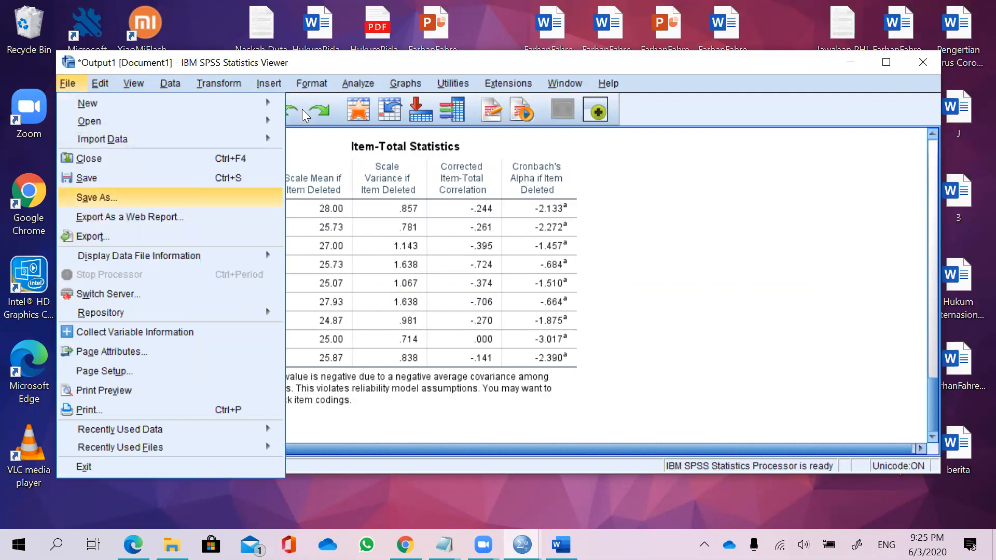
pyautogui.moveTo(66, 74)
pyautogui.mouseDown()
pyautogui.moveTo(77, 94)
pyautogui.moveTo(63, 69)
pyautogui.moveTo(84, 82)
pyautogui.mouseUp()
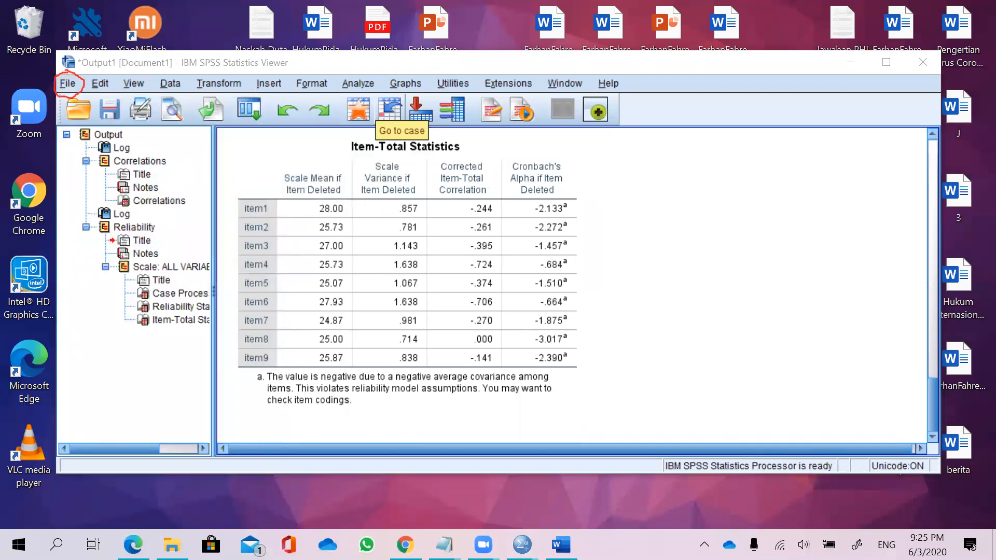
pyautogui.click(67, 96)
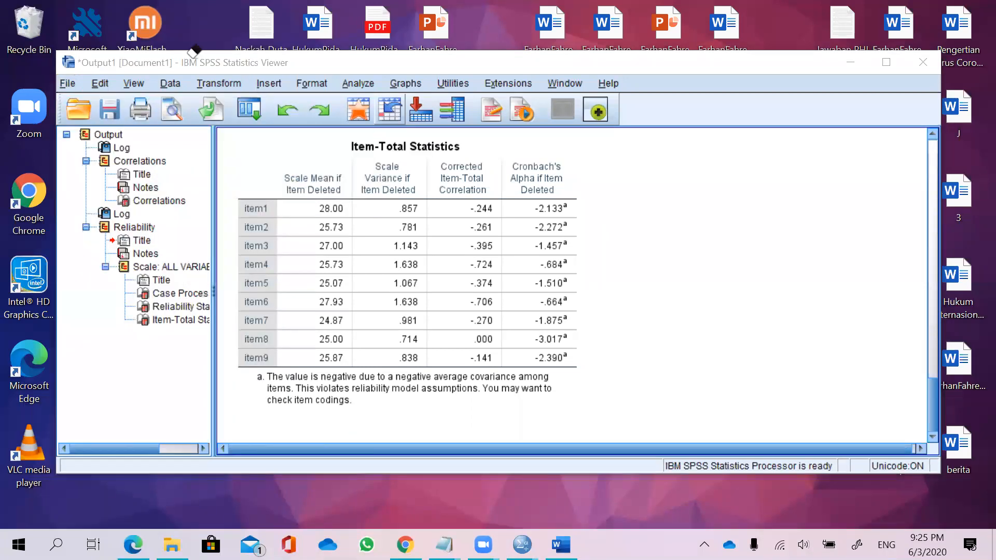
pyautogui.click(68, 83)
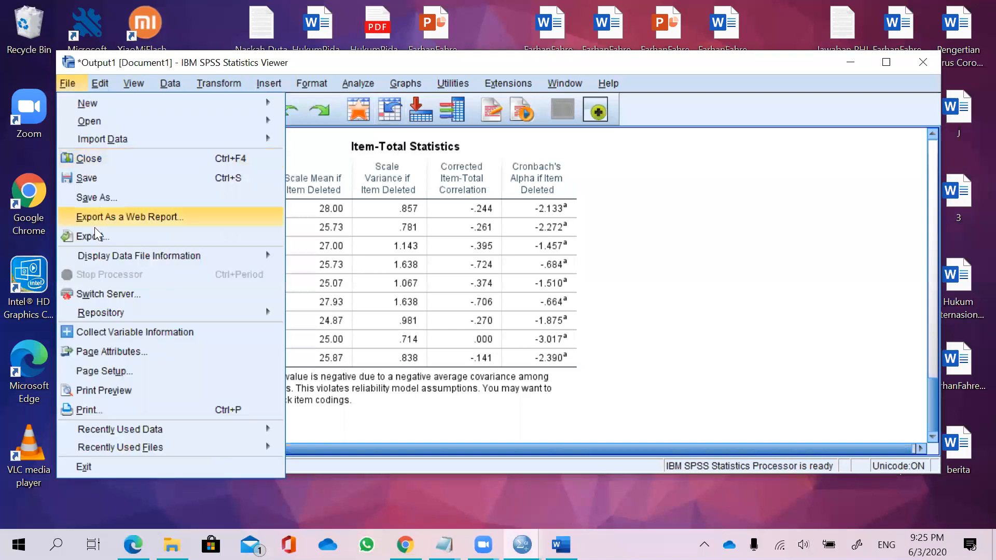
pyautogui.click(111, 232)
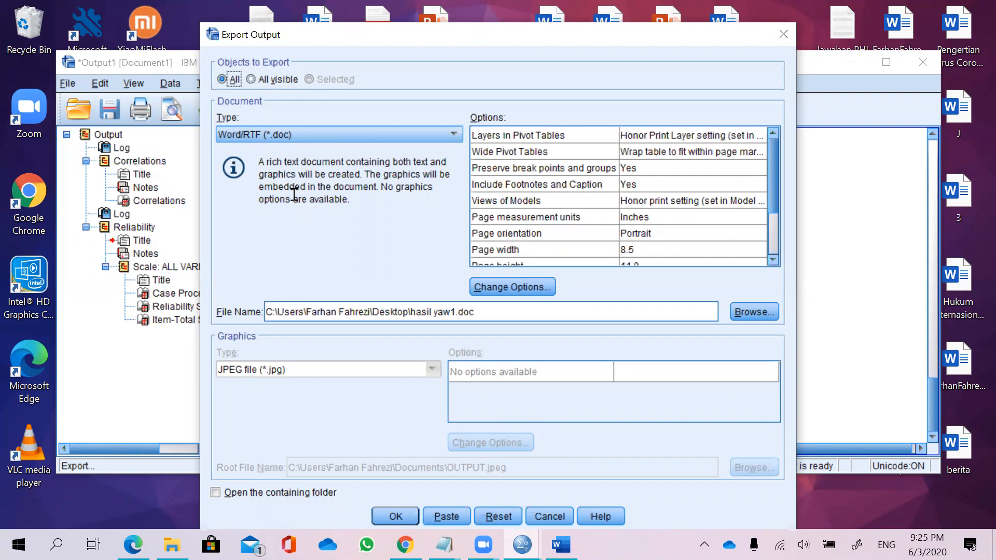
pyautogui.click(274, 140)
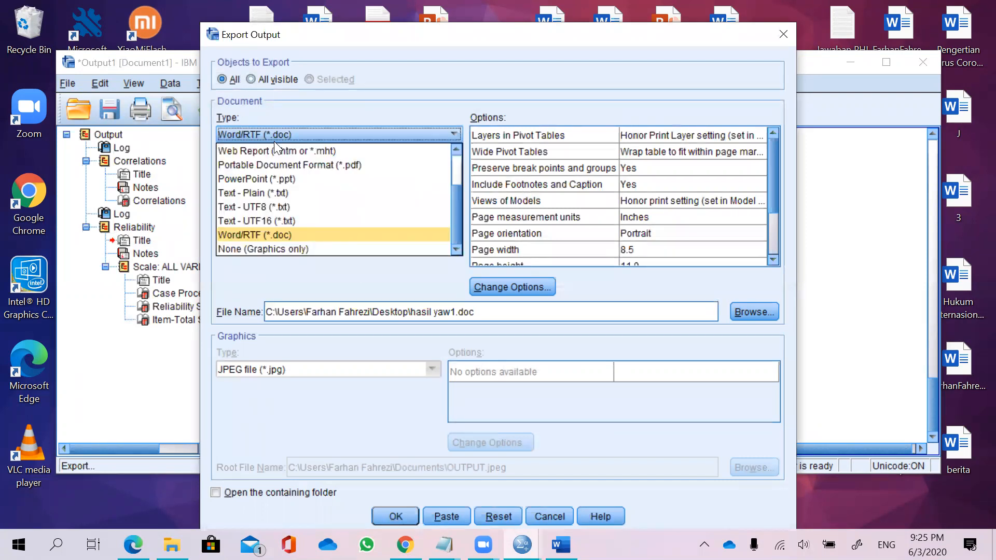
pyautogui.click(367, 164)
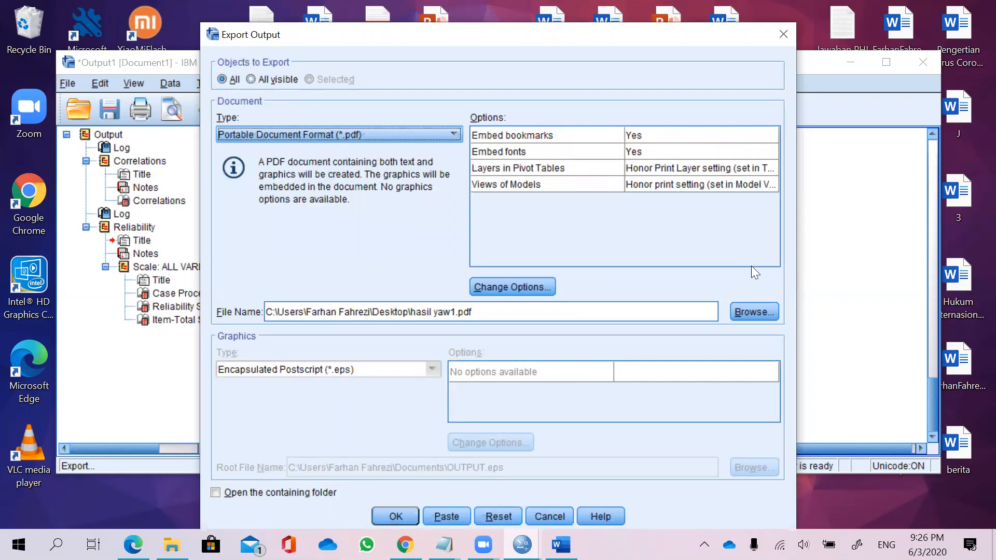
pyautogui.click(762, 305)
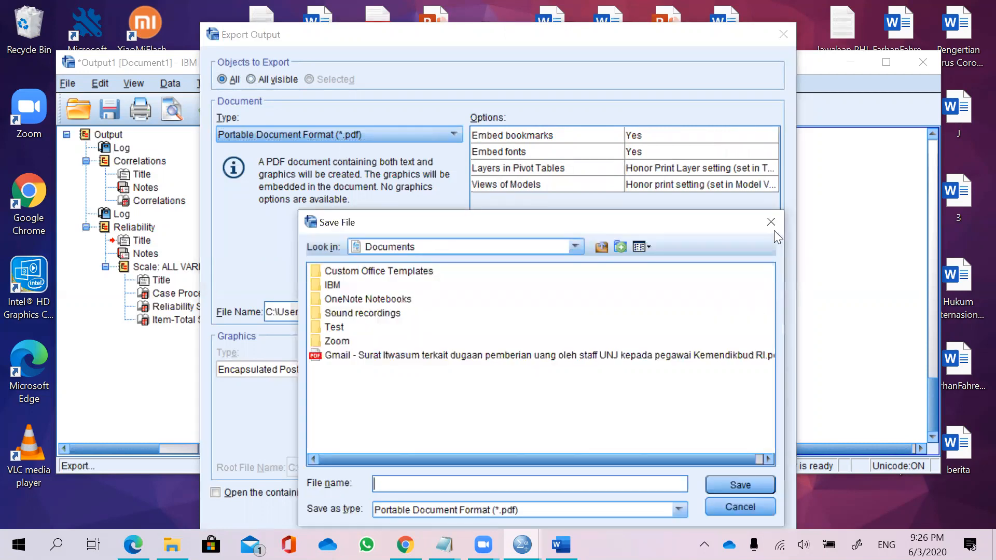
pyautogui.moveTo(552, 219); pyautogui.dragTo(494, 175)
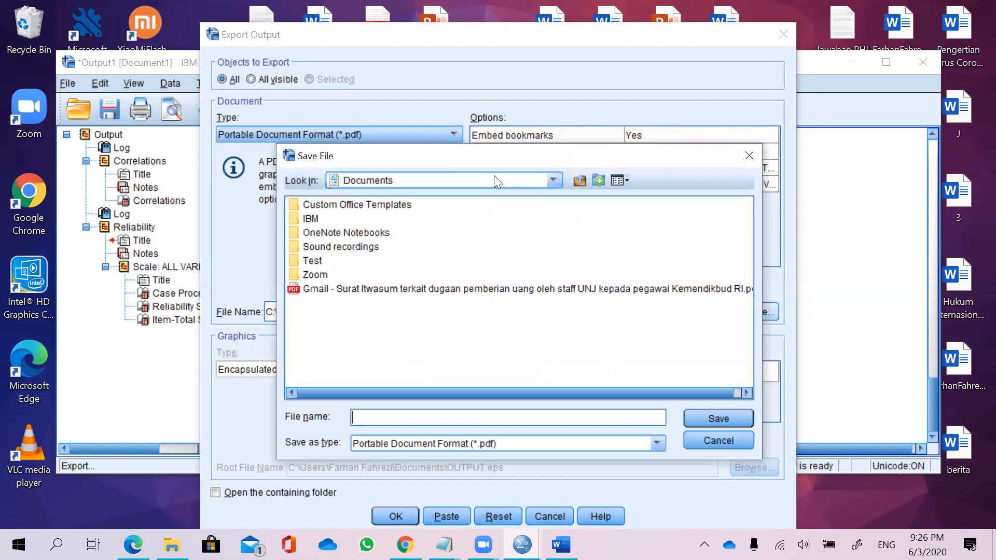
pyautogui.click(444, 181)
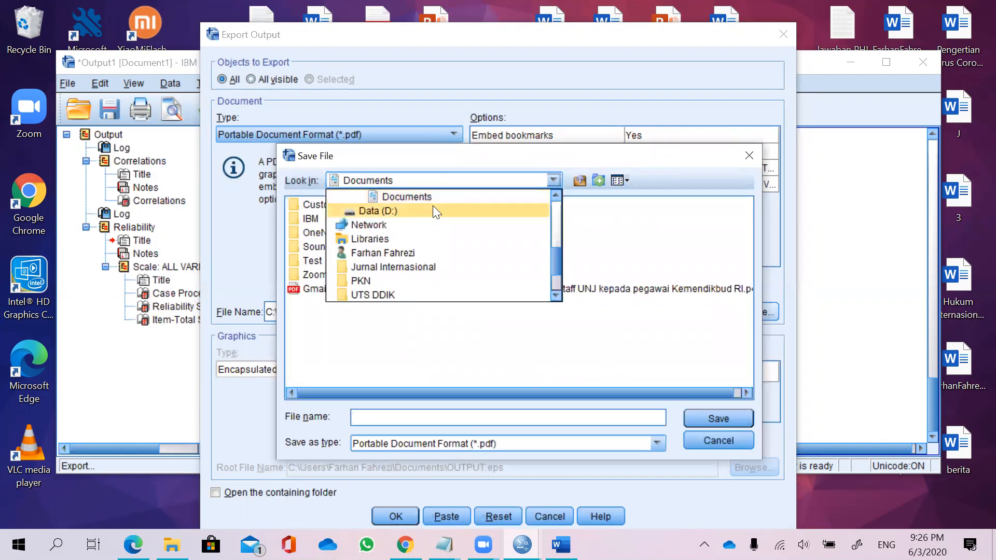
pyautogui.scroll(3, 434, 210)
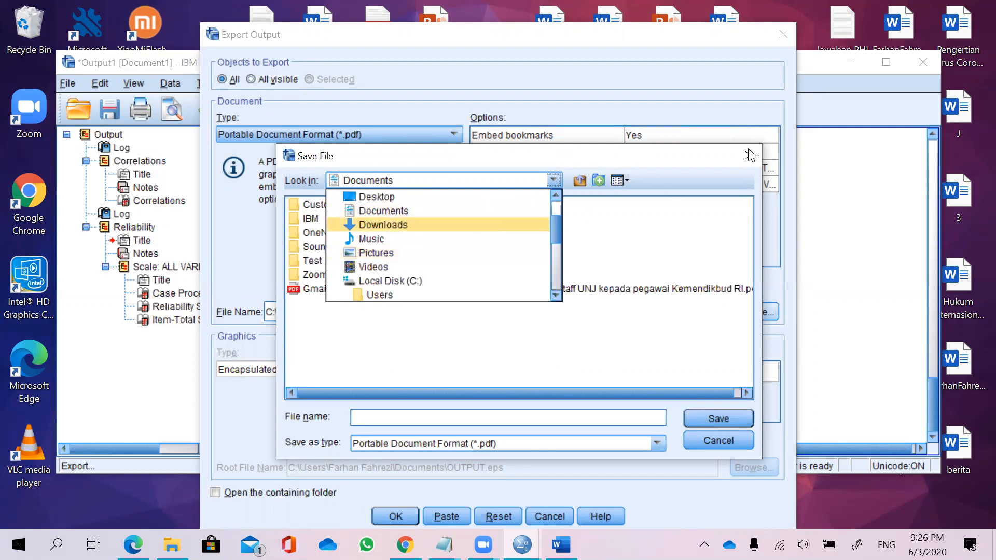
pyautogui.click(726, 438)
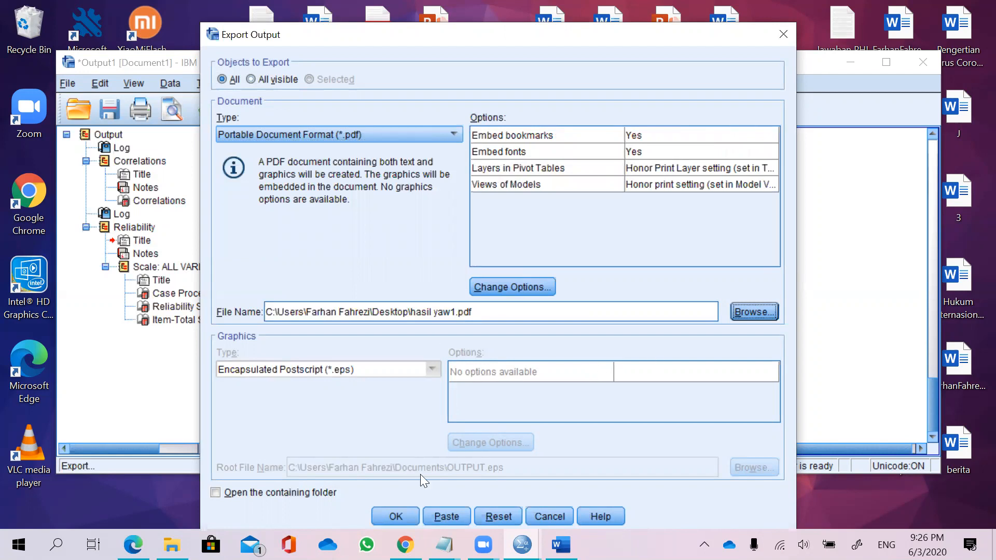
# Export all output to hasil yaw1.pdf on the Desktop and minimize the viewer.
pyautogui.click(396, 516)
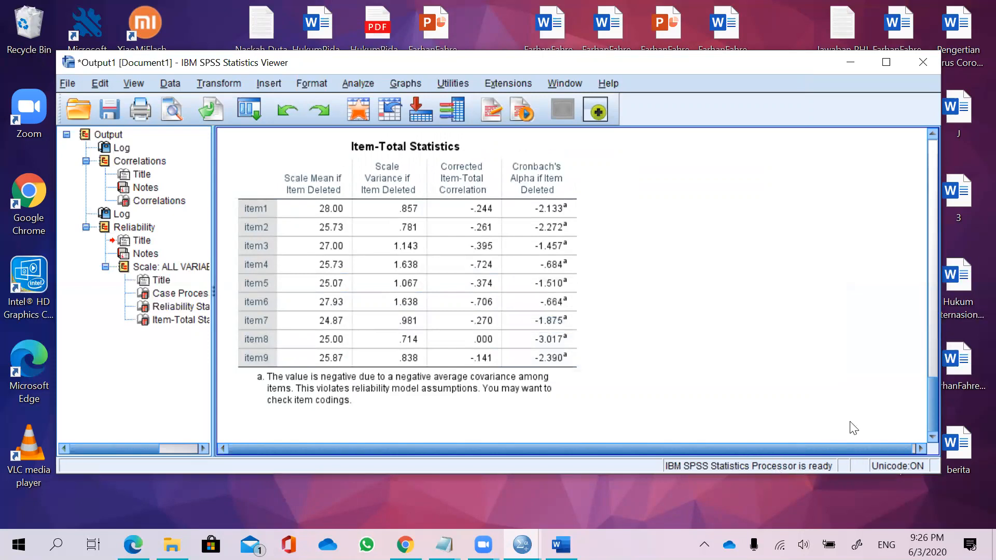
pyautogui.click(856, 63)
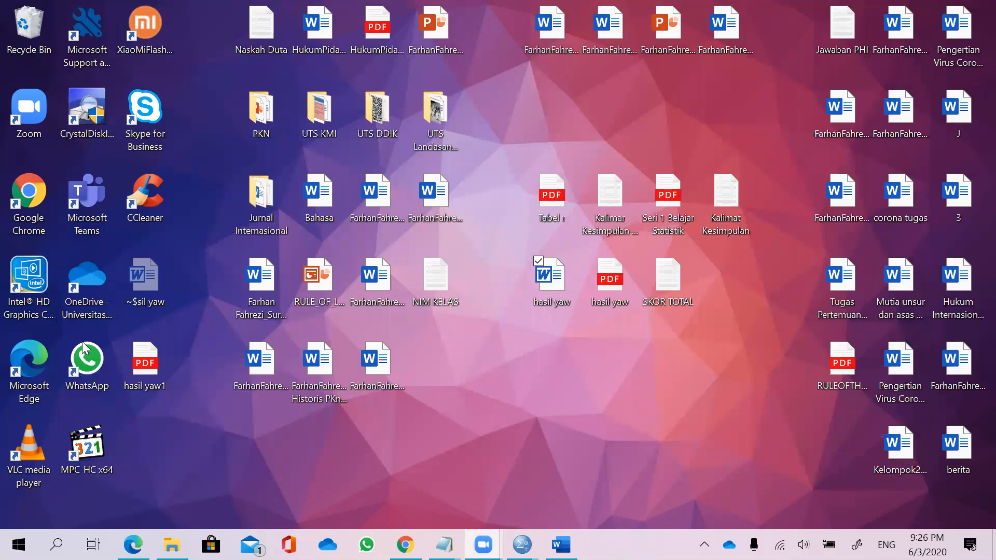
# Open the hasil yaw PDF from the desktop.
pyautogui.click(149, 385)
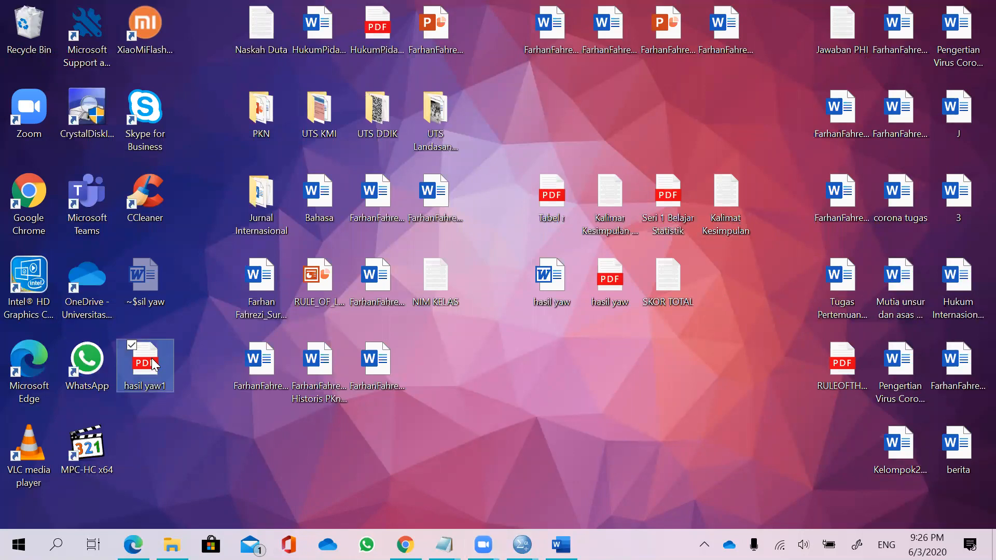
pyautogui.click(597, 261)
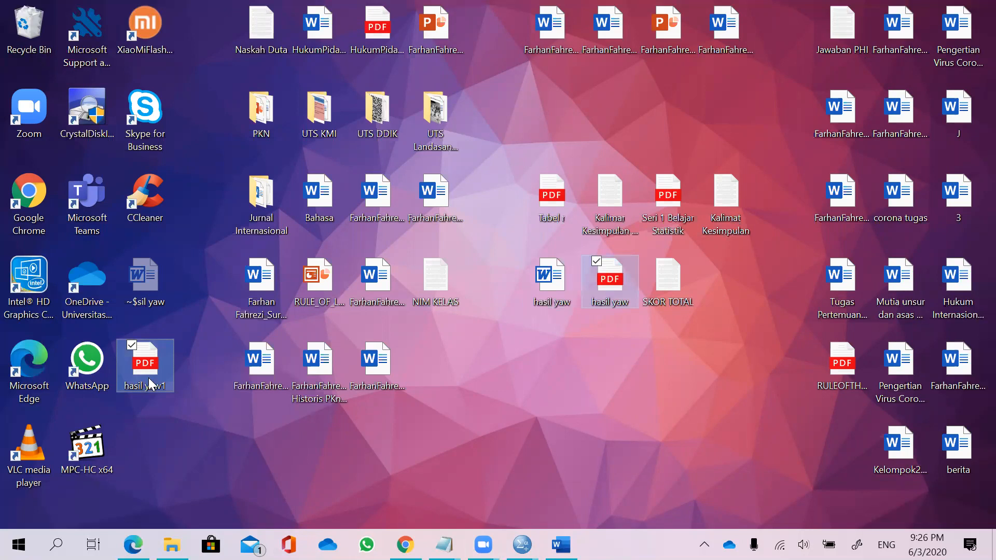
pyautogui.click(620, 290)
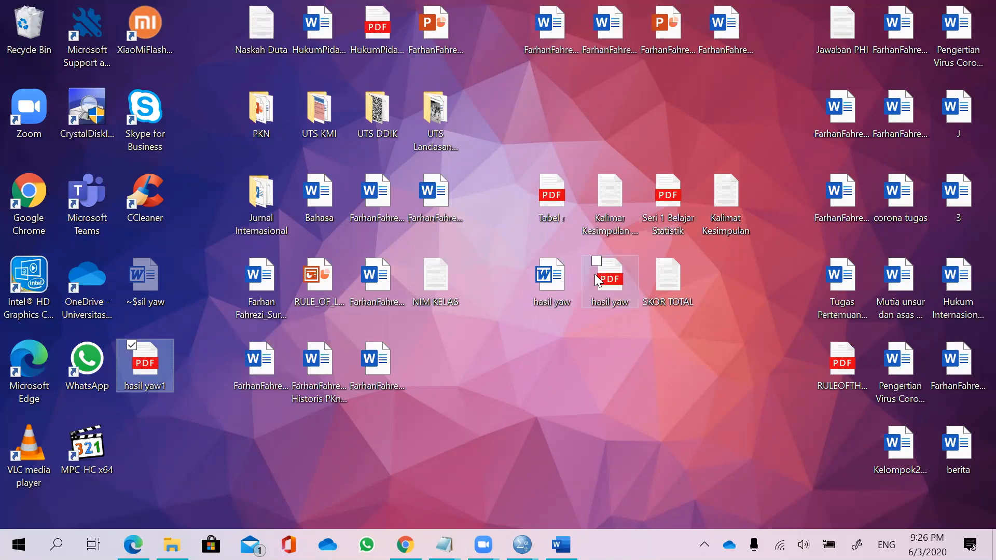
pyautogui.click(156, 358)
pyautogui.click(609, 288)
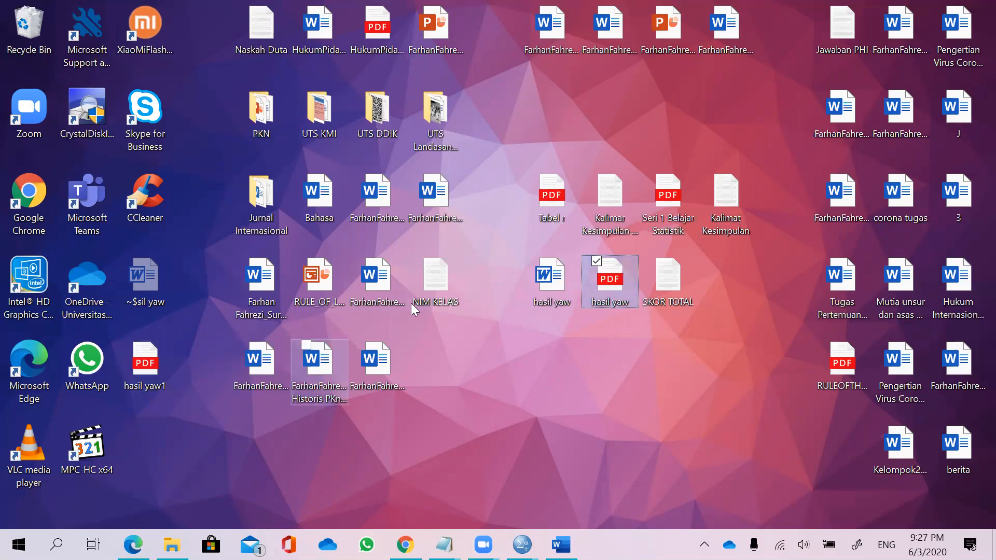
pyautogui.doubleClick(604, 295)
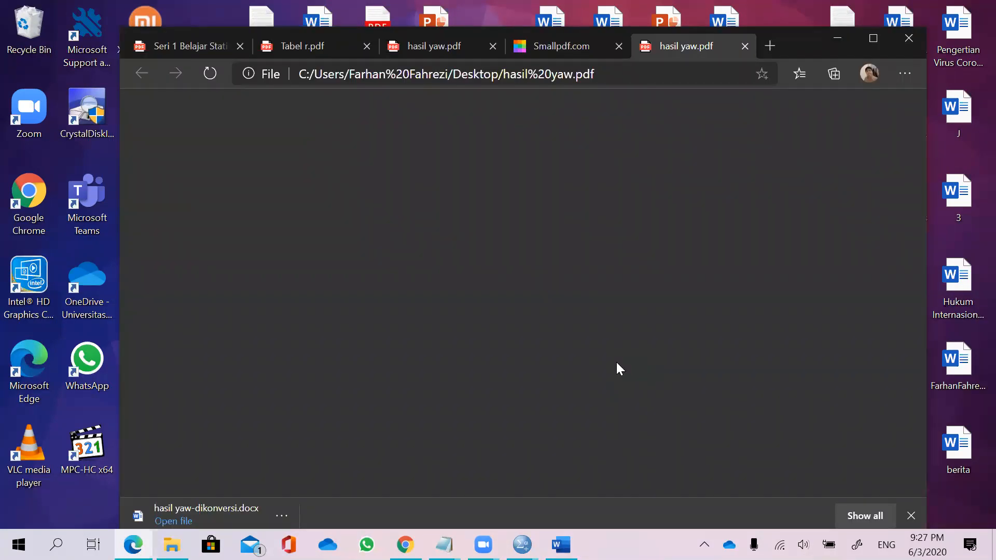
# Circle the item6 column heading in the PDF's Correlations table with the pen and erase the mark.
pyautogui.scroll(-3, 682, 268)
pyautogui.scroll(-10, 684, 268)
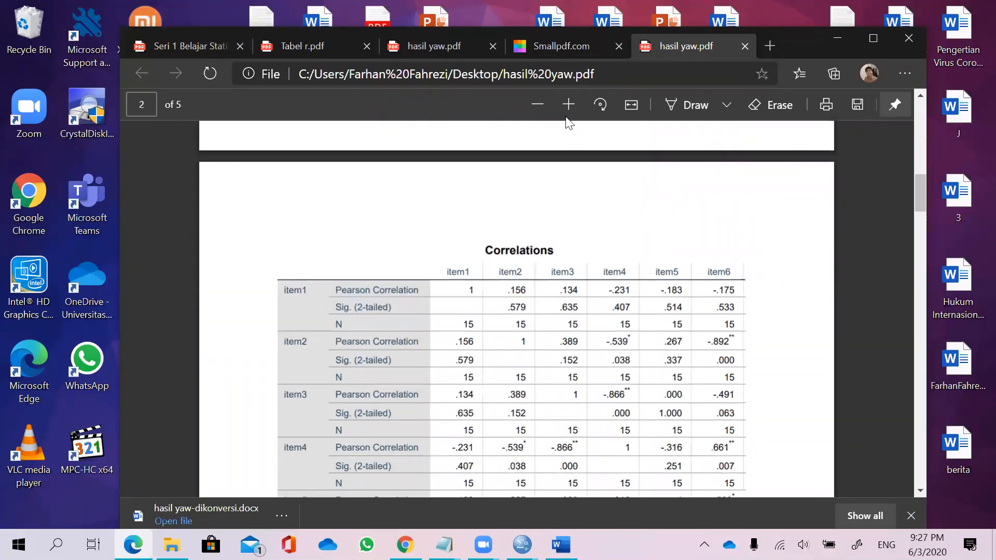
pyautogui.scroll(-1, 735, 206)
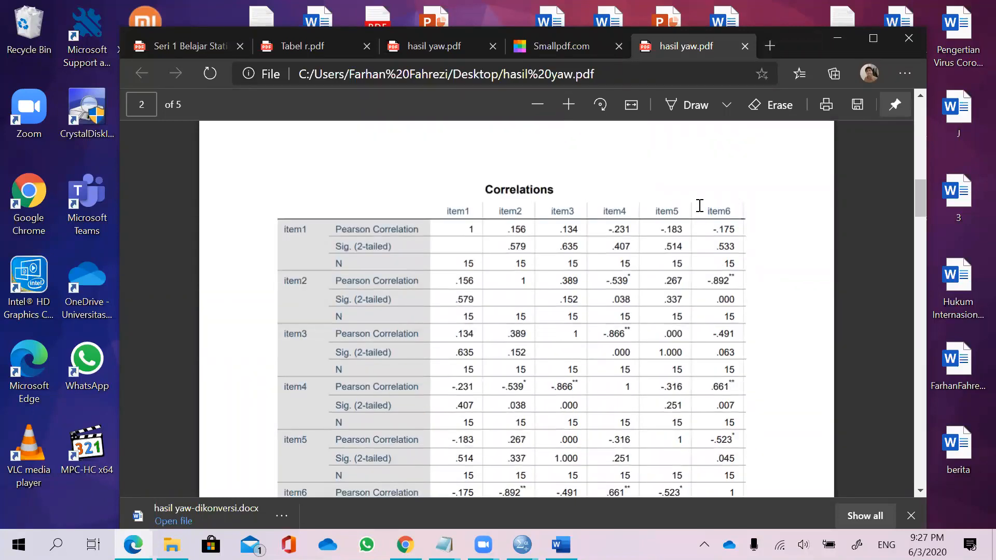
pyautogui.doubleClick(740, 207)
pyautogui.click(729, 230)
pyautogui.moveTo(724, 188)
pyautogui.mouseDown()
pyautogui.moveTo(724, 228)
pyautogui.moveTo(737, 193)
pyautogui.moveTo(729, 186)
pyautogui.mouseUp()
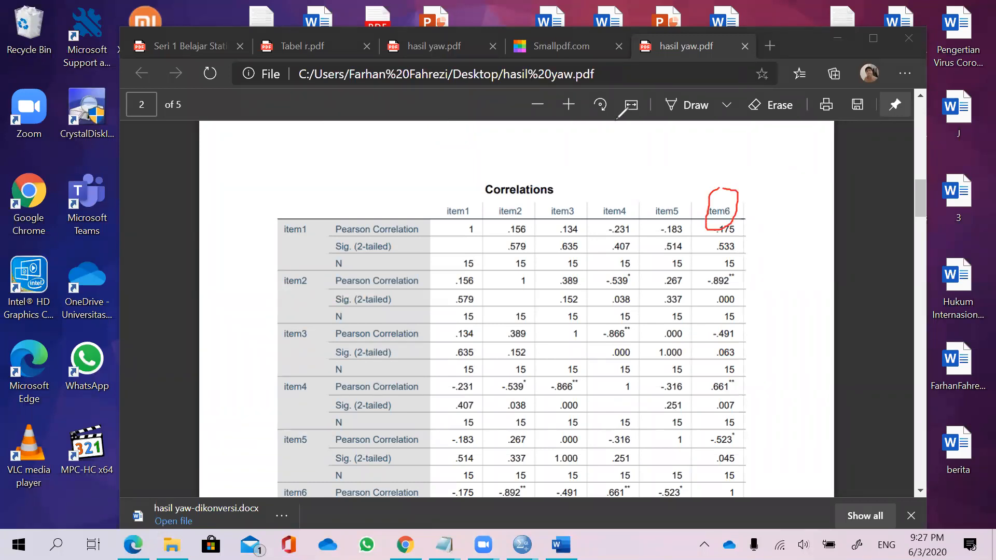
pyautogui.moveTo(757, 201); pyautogui.dragTo(650, 222)
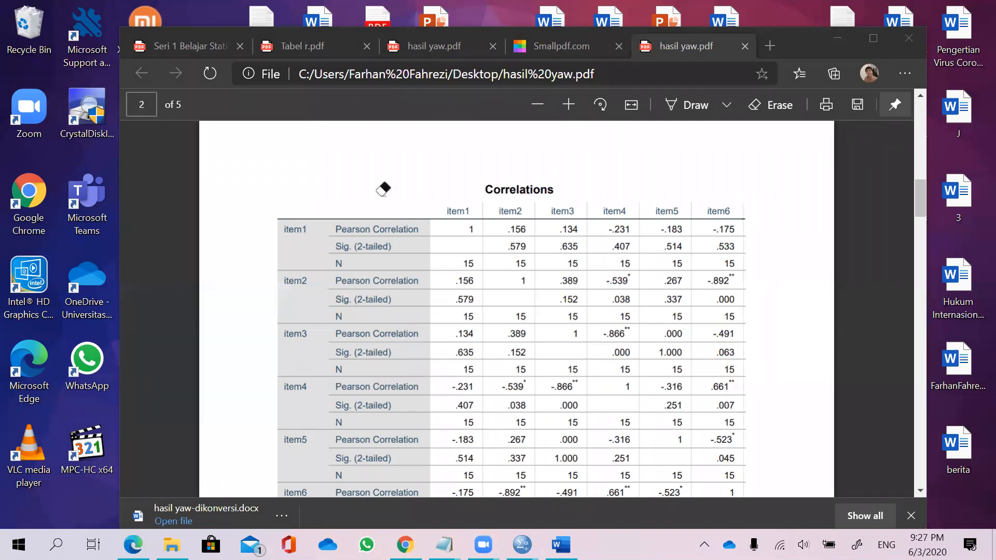
# Circle the skortotal column heading on the next Correlations page and erase the mark.
pyautogui.scroll(-6, 563, 283)
pyautogui.scroll(-10, 563, 289)
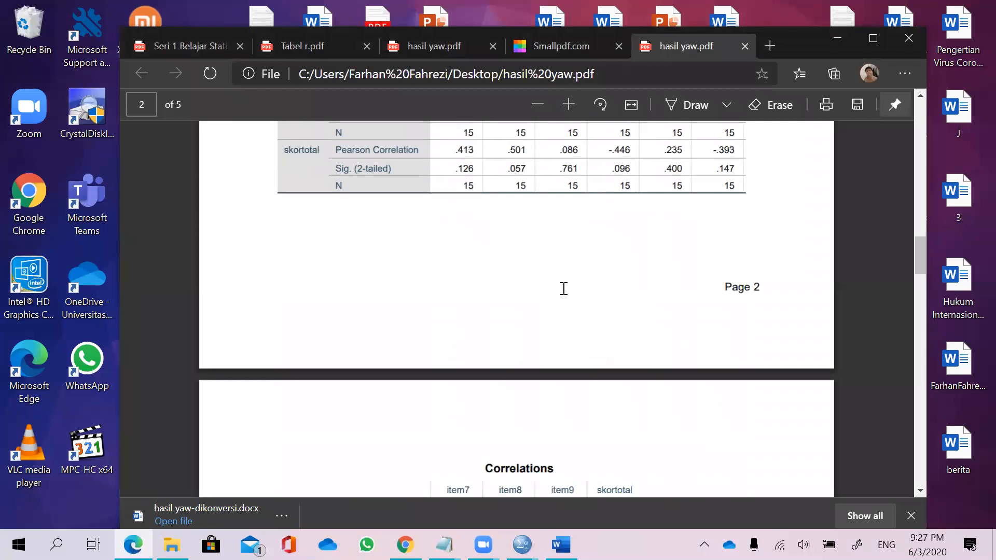
pyautogui.moveTo(639, 309); pyautogui.dragTo(526, 308)
pyautogui.click(470, 324)
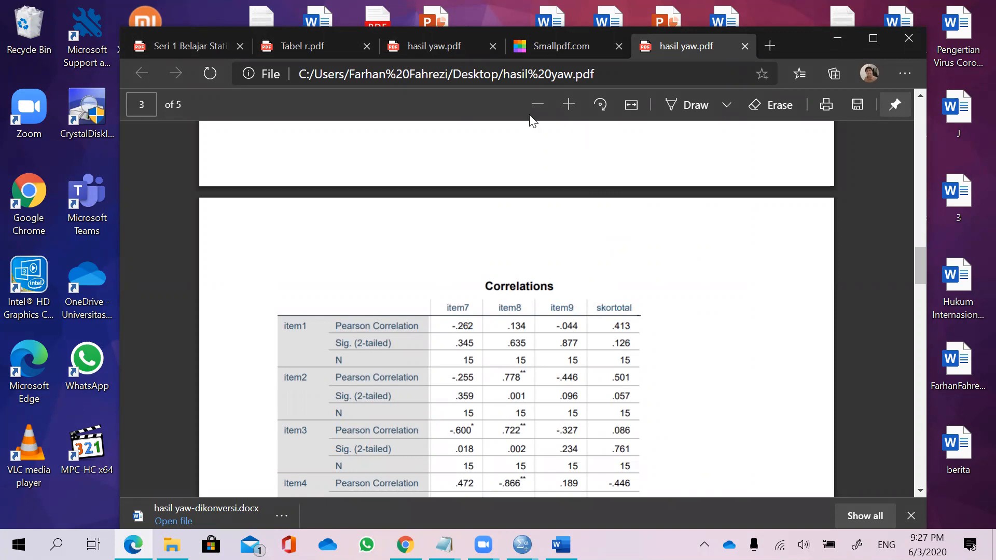
pyautogui.moveTo(615, 283)
pyautogui.mouseDown()
pyautogui.moveTo(632, 328)
pyautogui.moveTo(613, 281)
pyautogui.mouseUp()
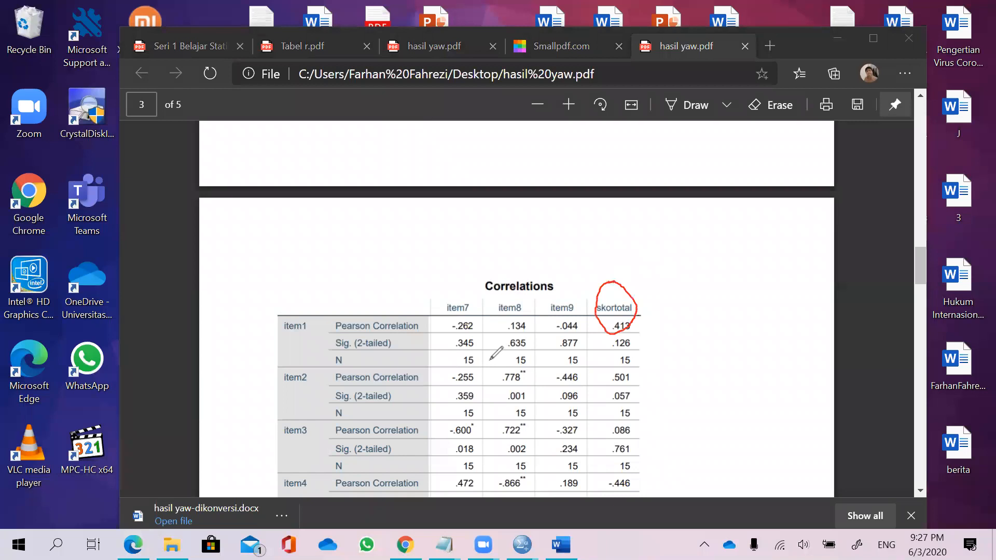
pyautogui.moveTo(579, 316); pyautogui.dragTo(592, 310)
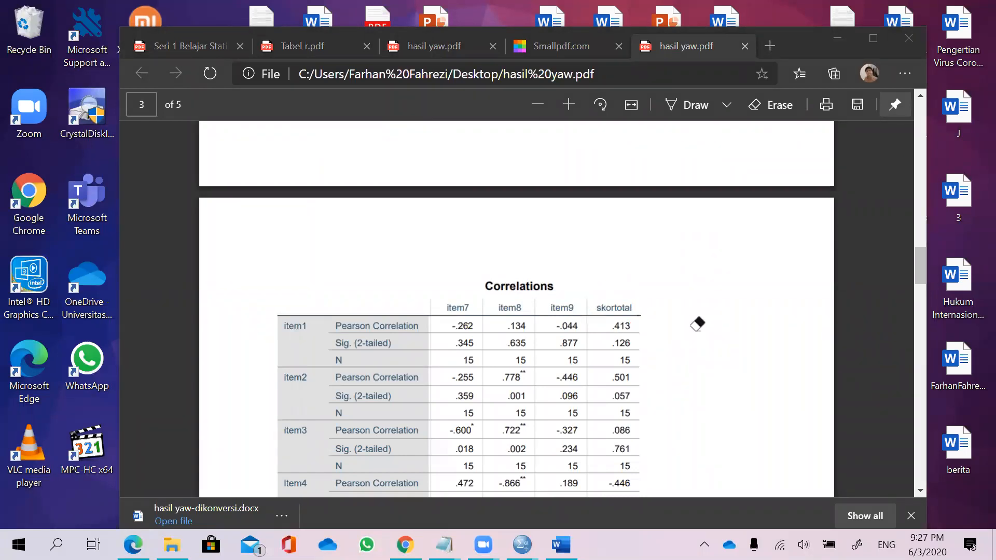
# Close the PDF tab and open hasil yaw-dikonversi from the Downloads folder.
pyautogui.click(742, 46)
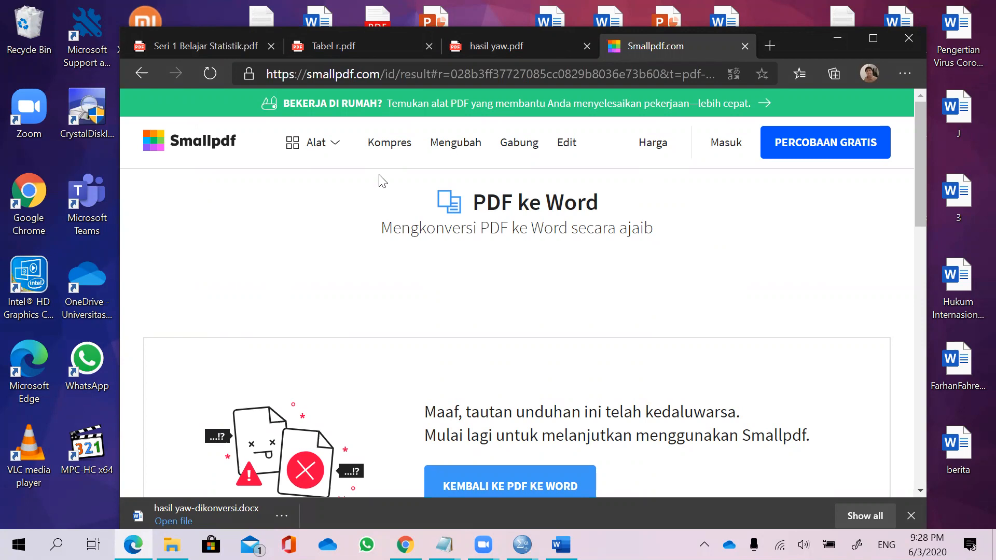
pyautogui.scroll(-1, 508, 262)
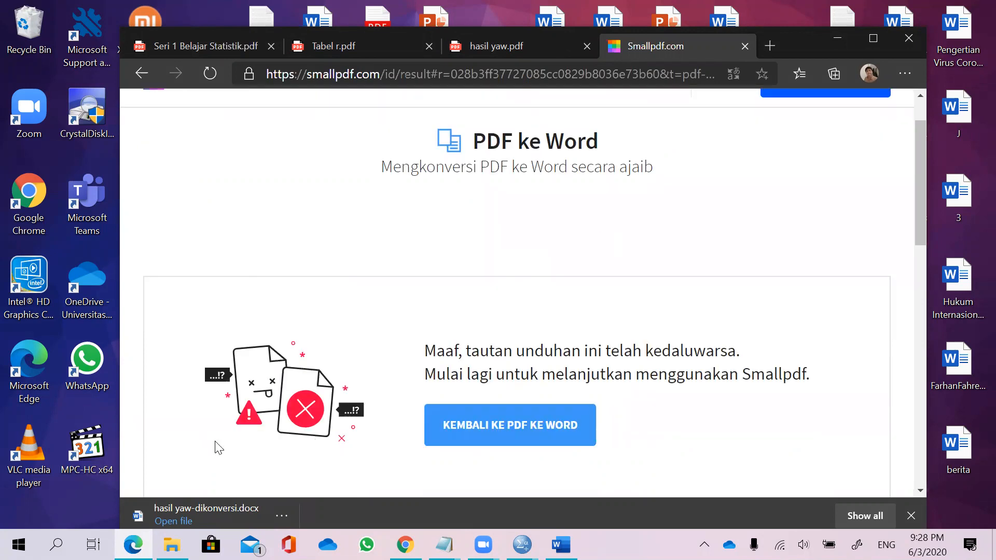
pyautogui.click(172, 544)
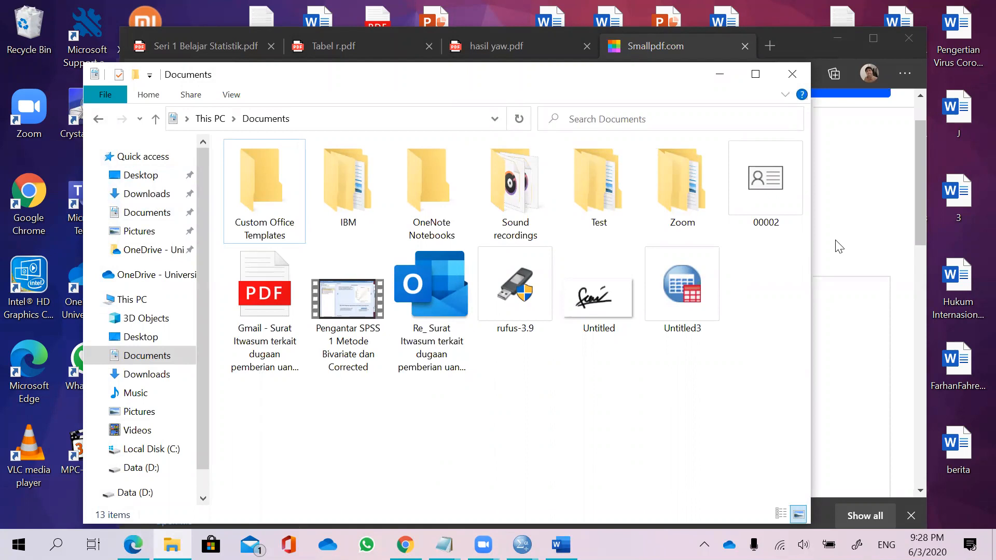
pyautogui.click(138, 195)
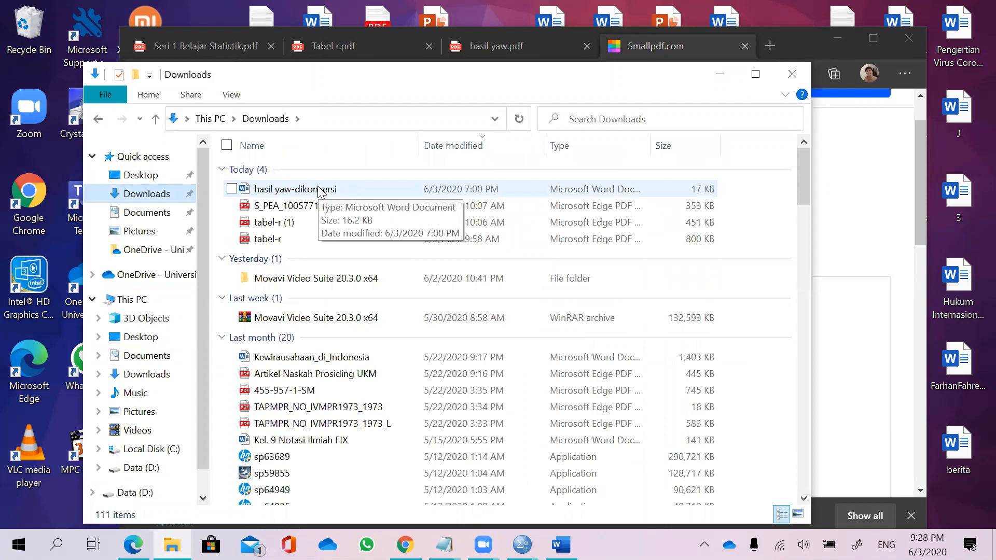
pyautogui.doubleClick(320, 190)
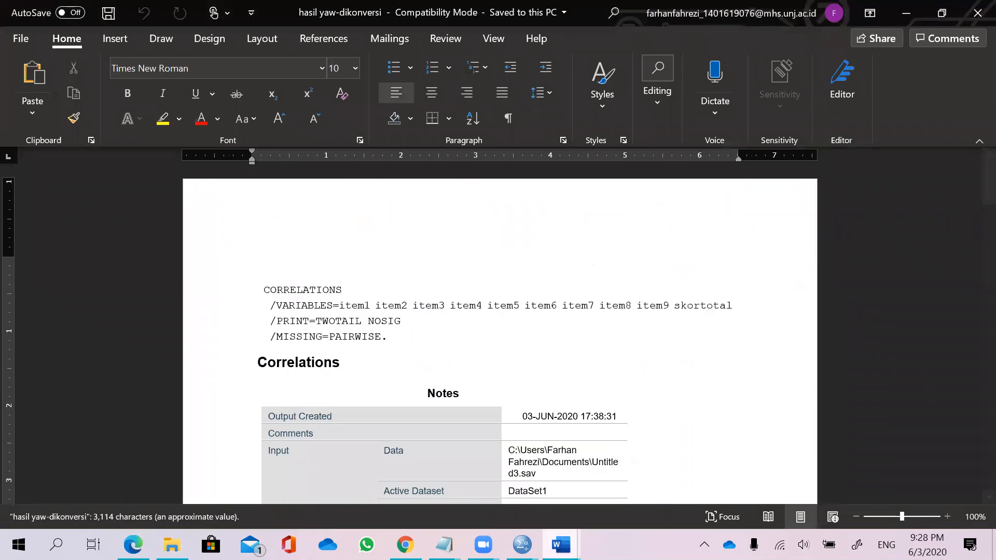
# Close the hasil yaw Word document window, leaving hasil yaw-dikonversi open.
pyautogui.moveTo(560, 545)
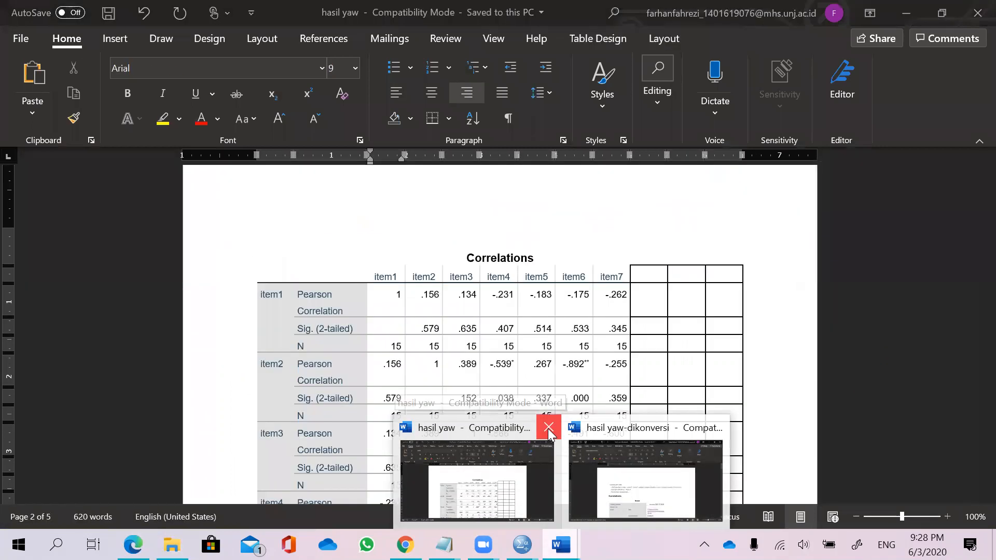
pyautogui.click(548, 432)
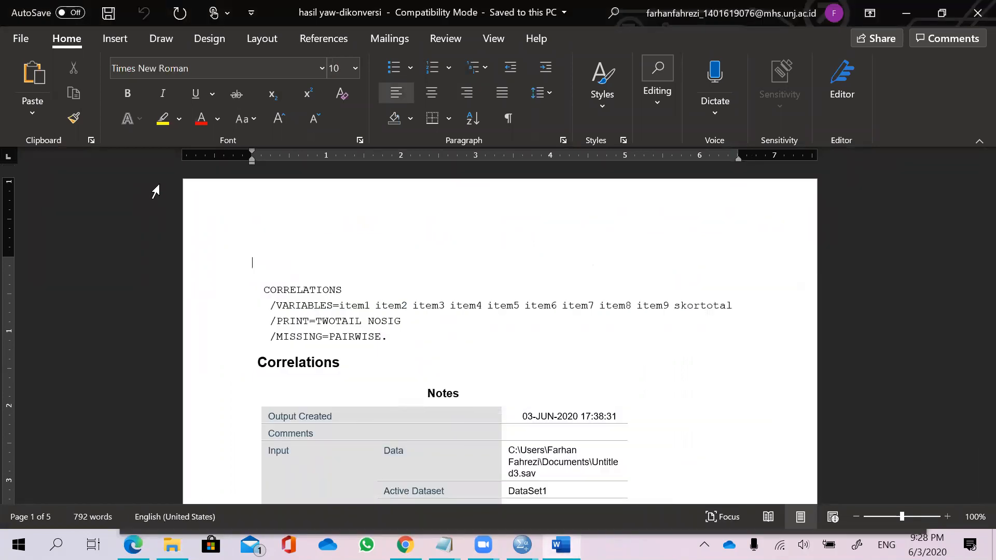
pyautogui.moveTo(124, 173); pyautogui.dragTo(910, 165)
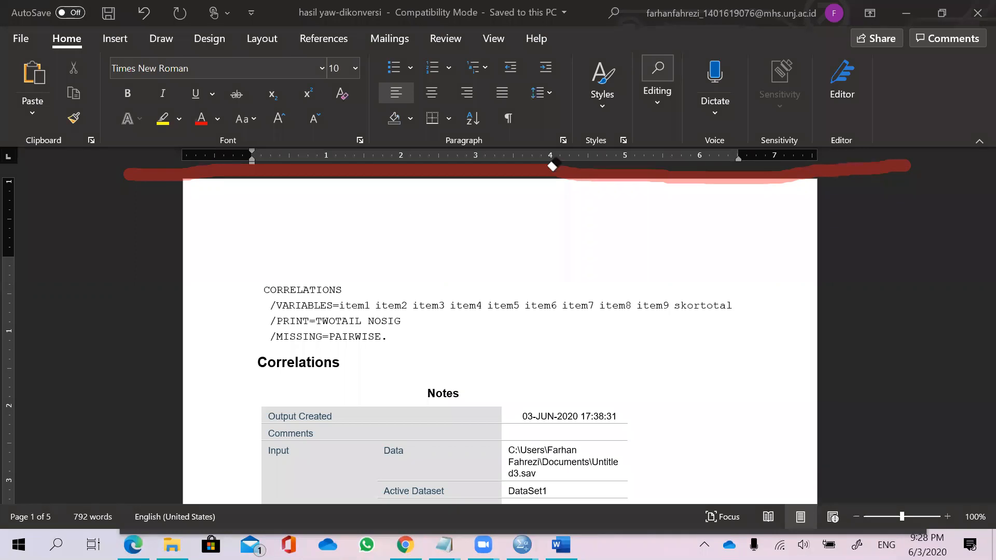
pyautogui.click(795, 168)
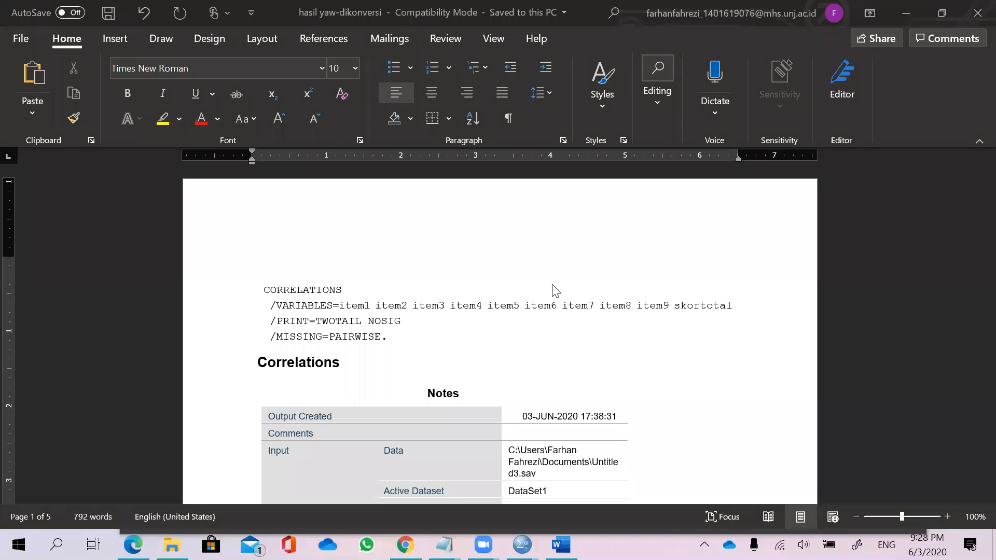
# Scroll through the converted output to review the Correlations, Reliability and Item-Total Statistics tables.
pyautogui.scroll(-15, 553, 288)
pyautogui.scroll(-15, 553, 288)
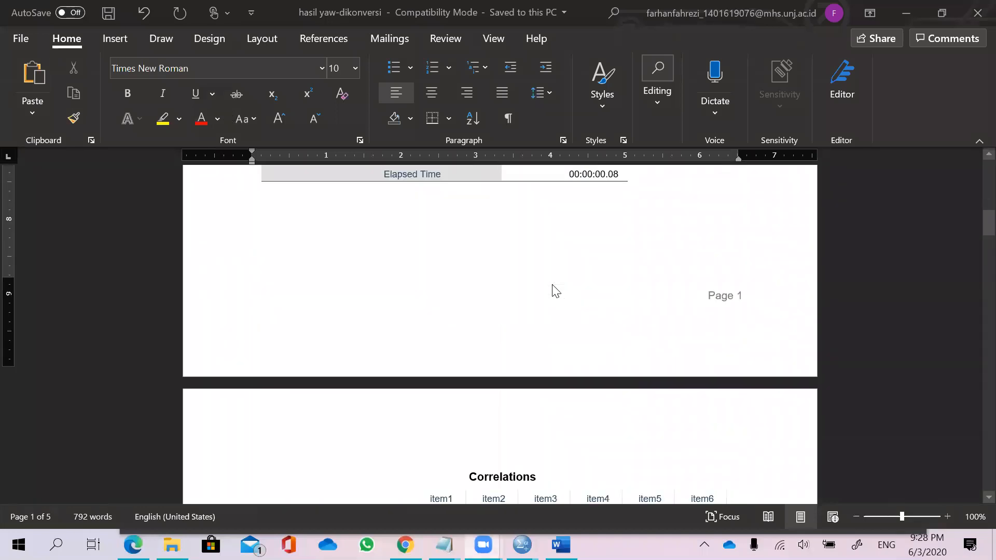
pyautogui.scroll(2, 622, 245)
pyautogui.scroll(-15, 664, 335)
pyautogui.scroll(-15, 619, 340)
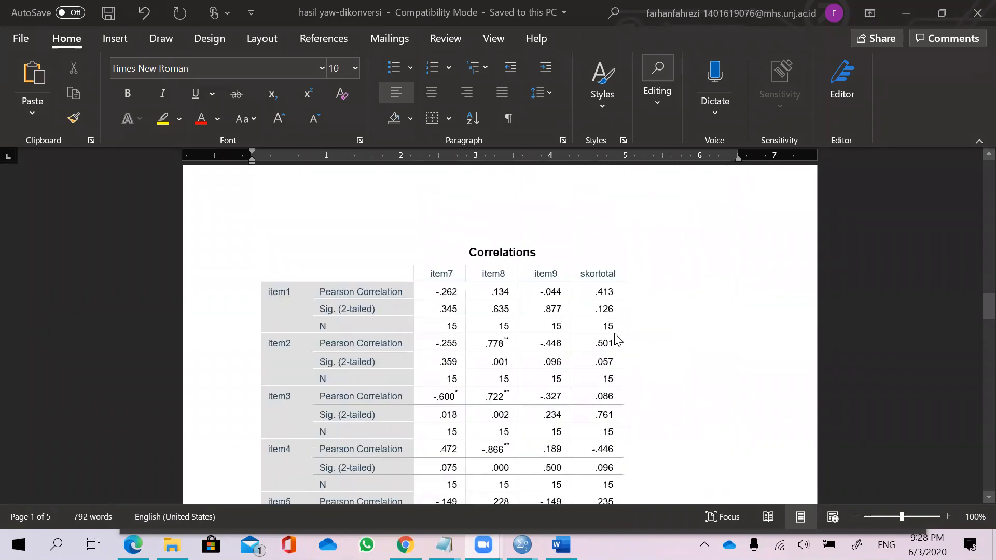
pyautogui.scroll(-15, 618, 341)
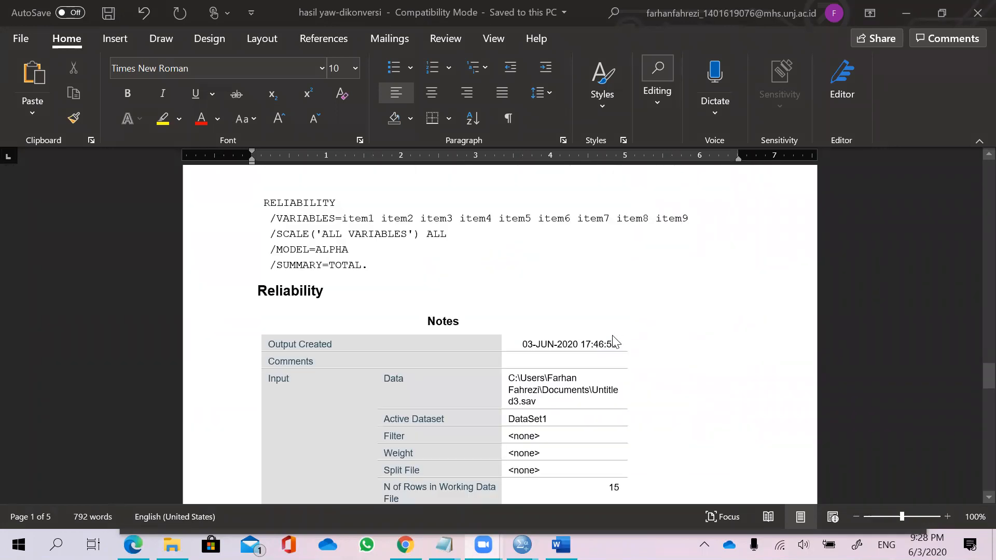
pyautogui.scroll(-10, 614, 341)
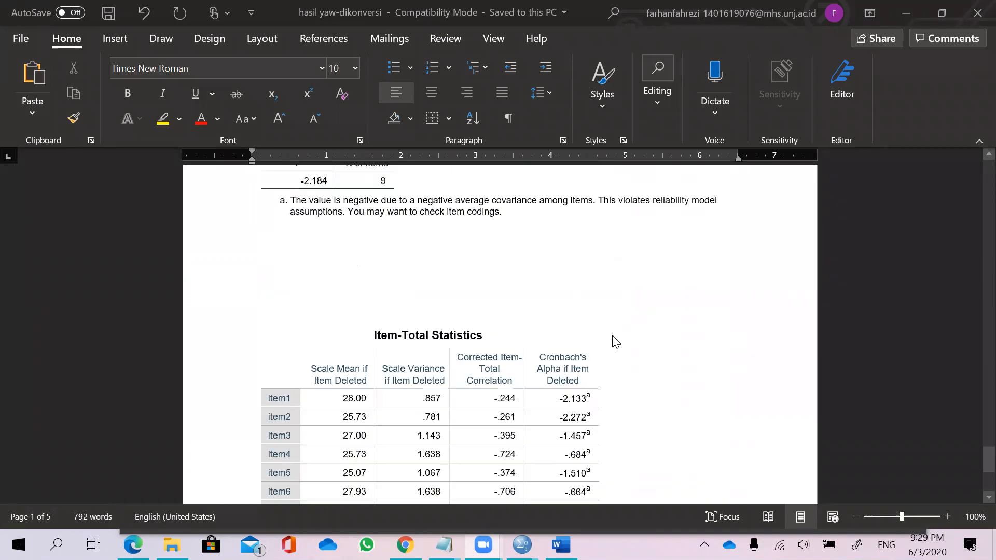
pyautogui.scroll(5, 612, 339)
pyautogui.scroll(15, 614, 339)
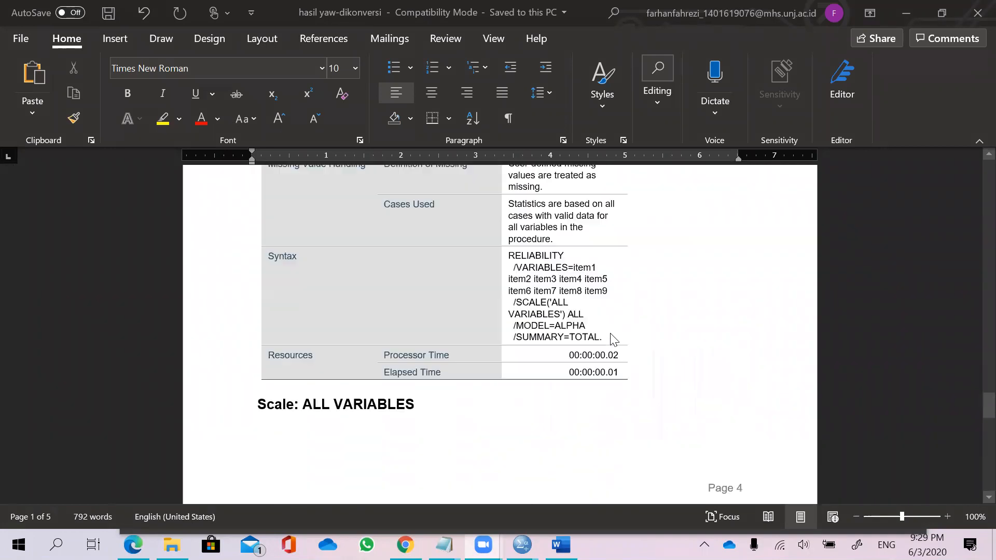
pyautogui.scroll(15, 614, 330)
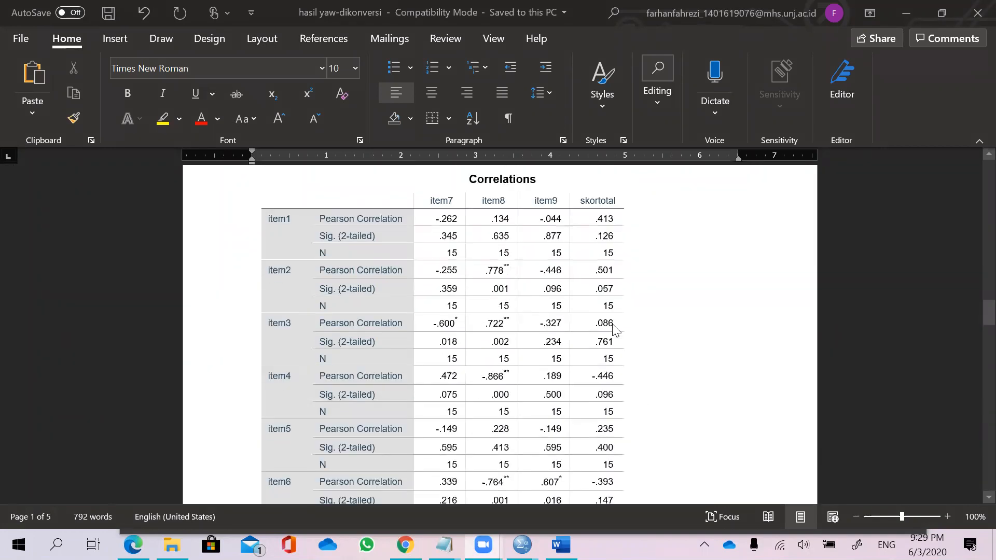
pyautogui.scroll(8, 490, 290)
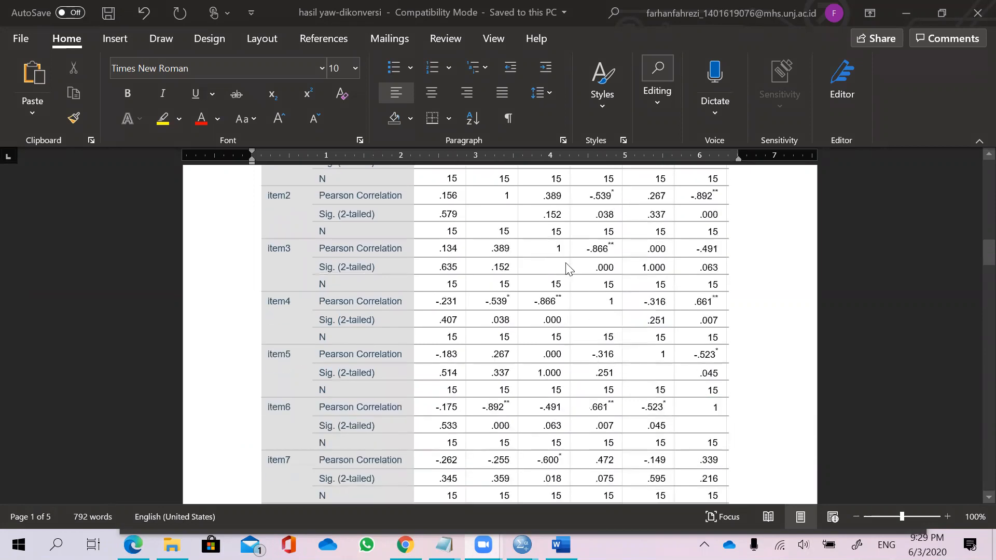
pyautogui.scroll(3, 730, 262)
pyautogui.scroll(9, 729, 266)
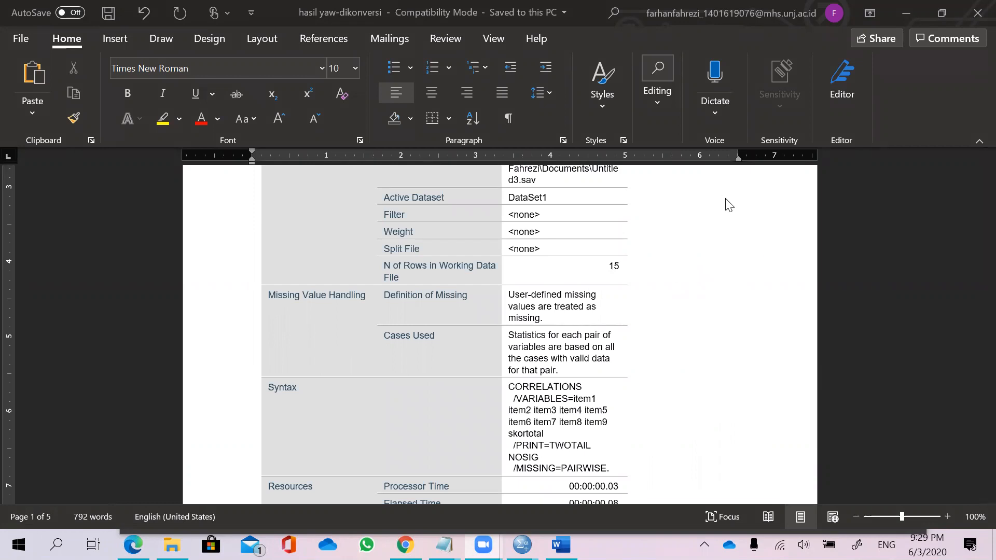
pyautogui.click(906, 11)
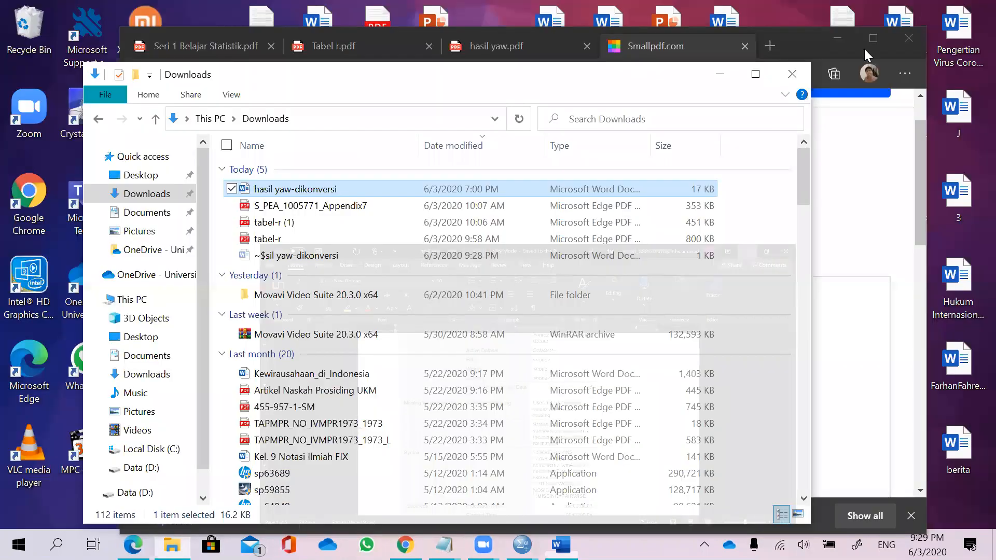
pyautogui.click(834, 41)
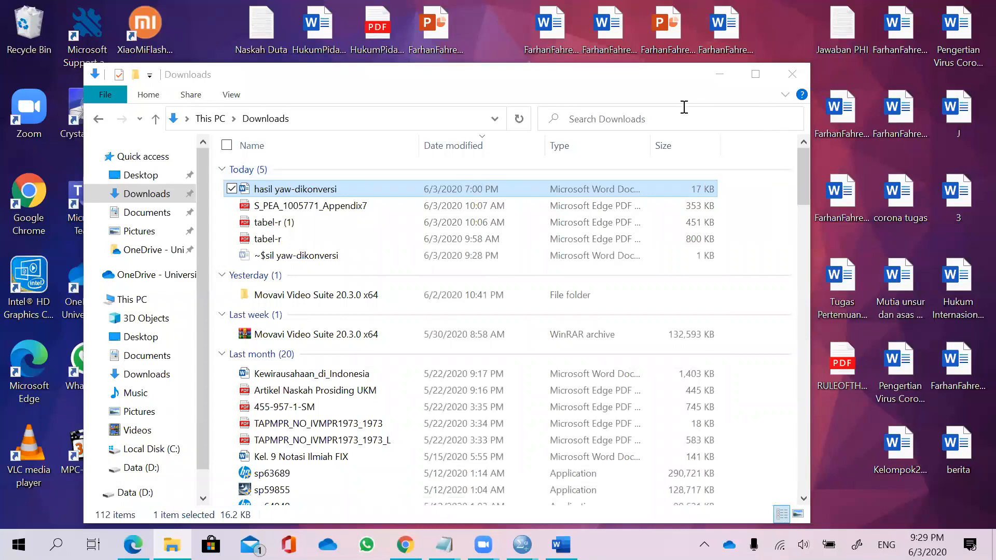
pyautogui.moveTo(193, 74); pyautogui.dragTo(213, 151)
pyautogui.click(736, 149)
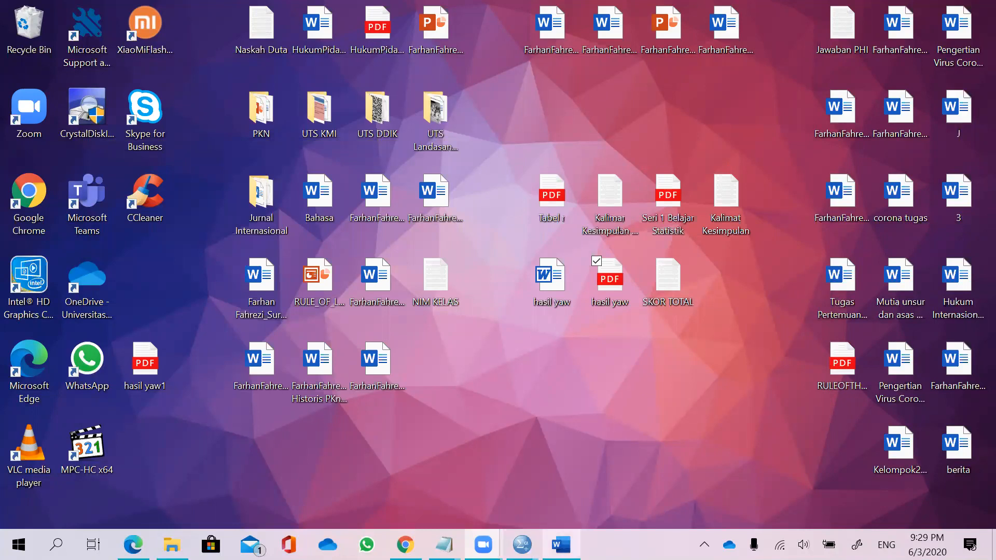
pyautogui.moveTo(561, 545)
pyautogui.click(579, 499)
# Scroll to the item7–skortotal Correlations page and select the skortotal column heading.
pyautogui.scroll(-5, 542, 227)
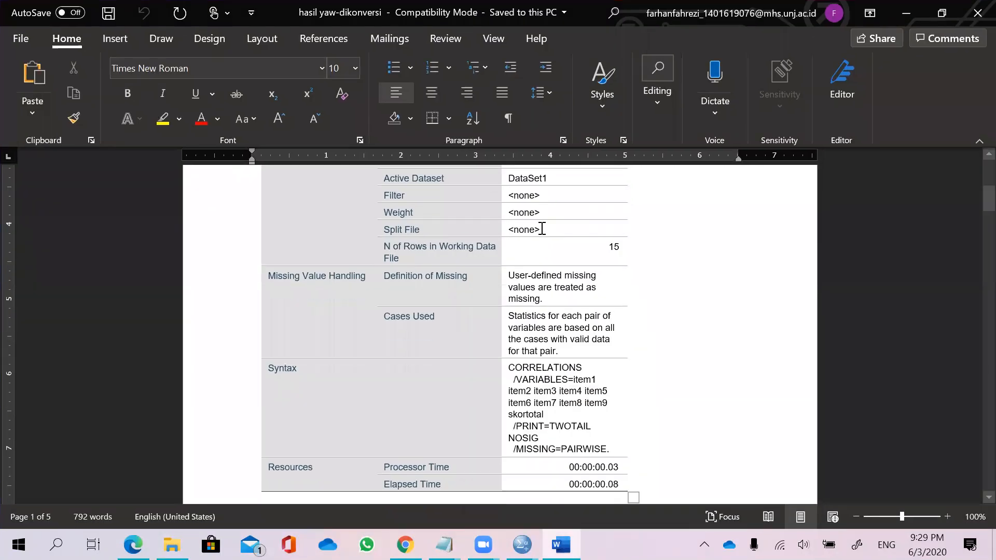
pyautogui.scroll(-15, 541, 227)
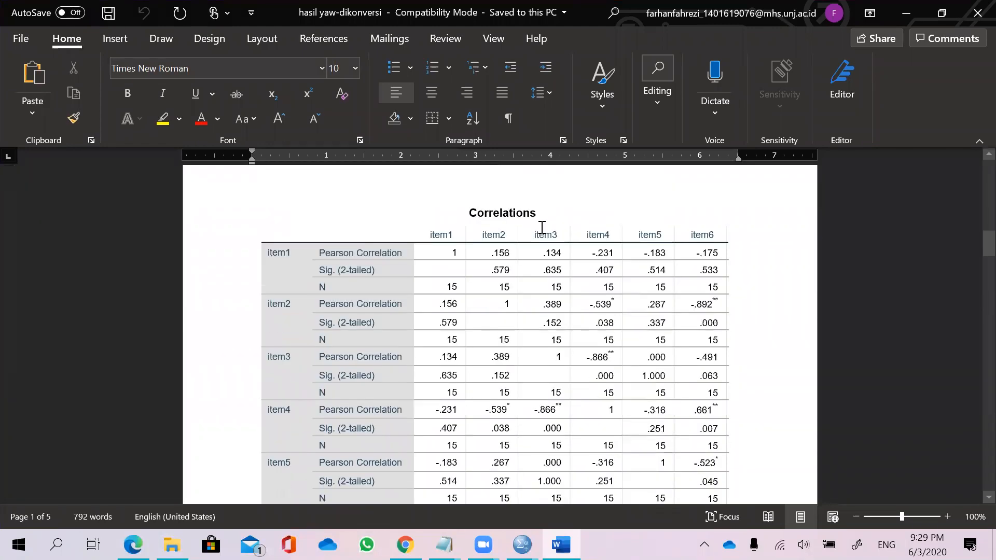
pyautogui.scroll(-10, 541, 227)
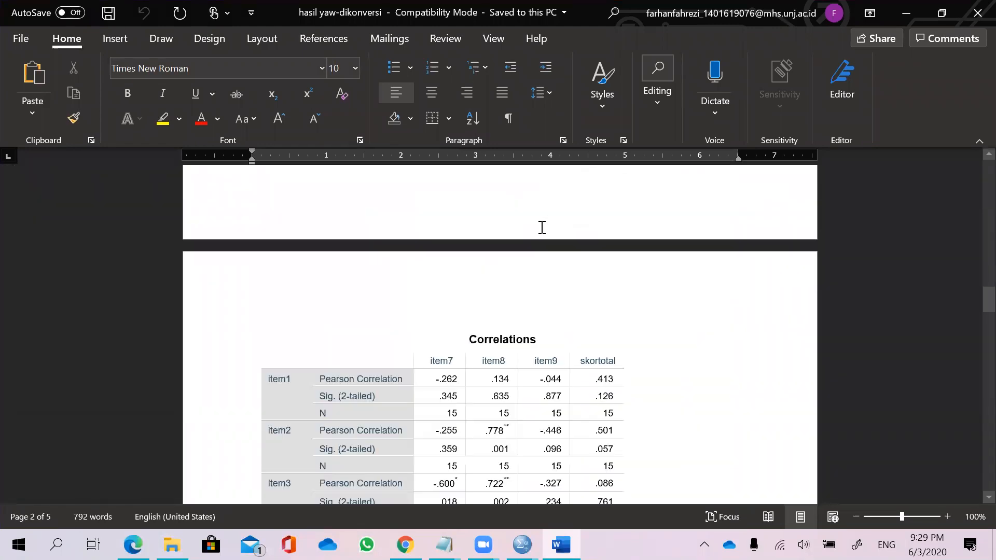
pyautogui.doubleClick(615, 317)
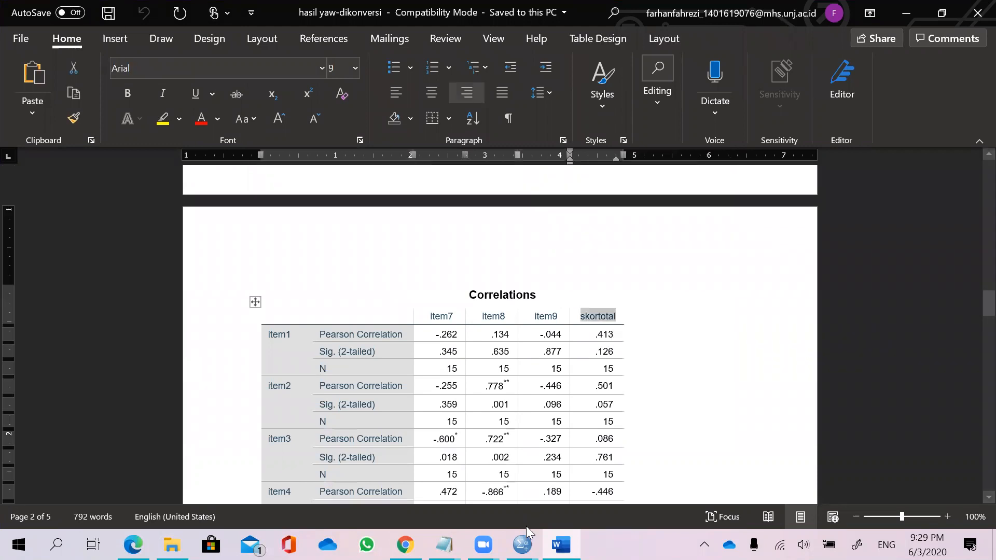
# Bring up the SPSS Statistics Viewer's Correlations output, then return to the Word document's skortotal column.
pyautogui.moveTo(522, 544)
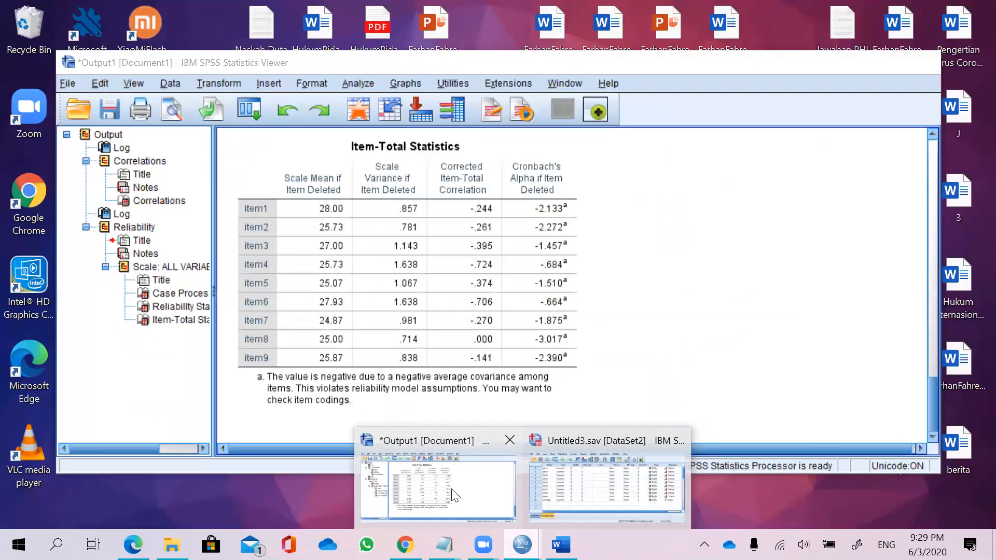
pyautogui.click(455, 495)
pyautogui.scroll(5, 622, 290)
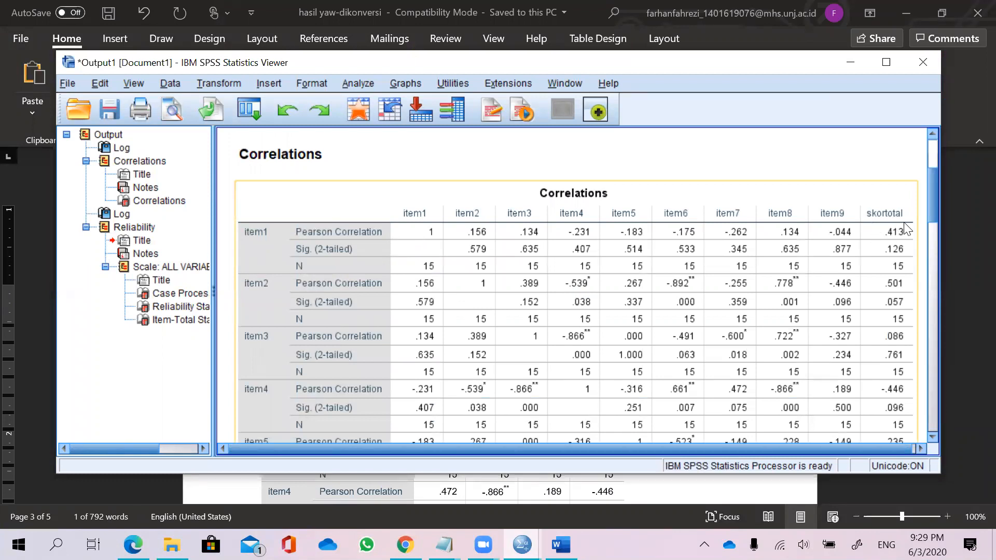
pyautogui.click(974, 229)
pyautogui.click(617, 340)
pyautogui.scroll(-3, 622, 345)
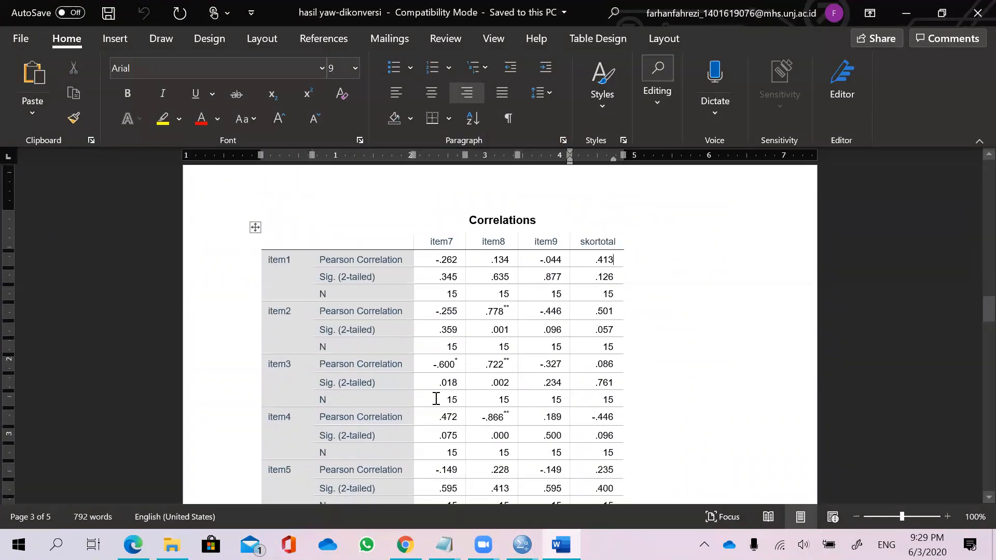
# Switch to the Kalimar Kesimpulan + Rumus Notepad and highlight the r hitung > r tabel rule.
pyautogui.click(447, 546)
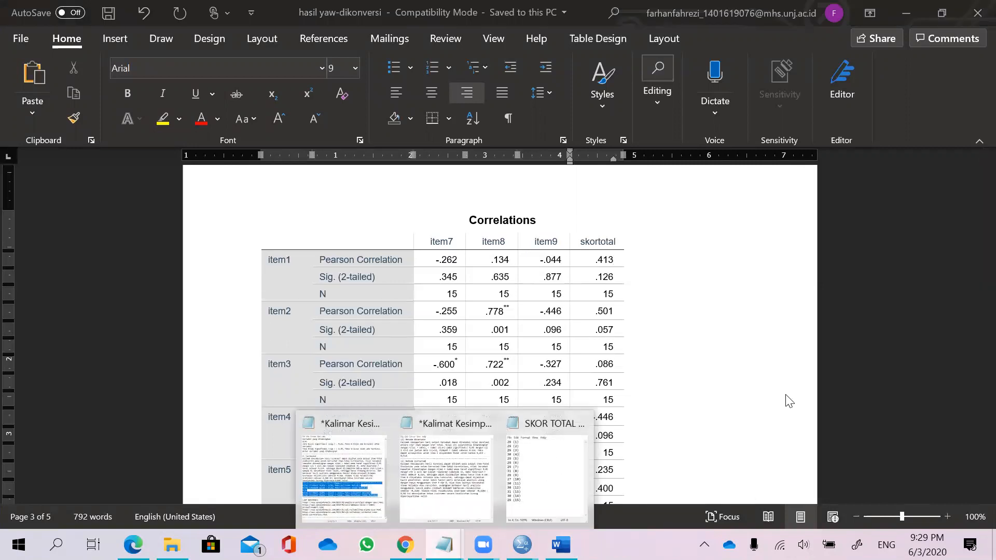
pyautogui.click(332, 451)
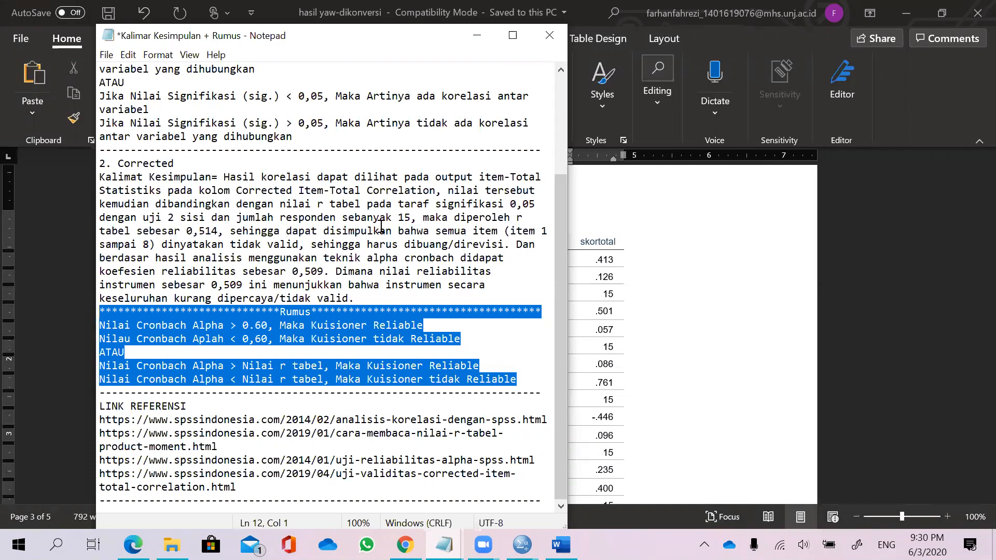
pyautogui.scroll(3, 388, 244)
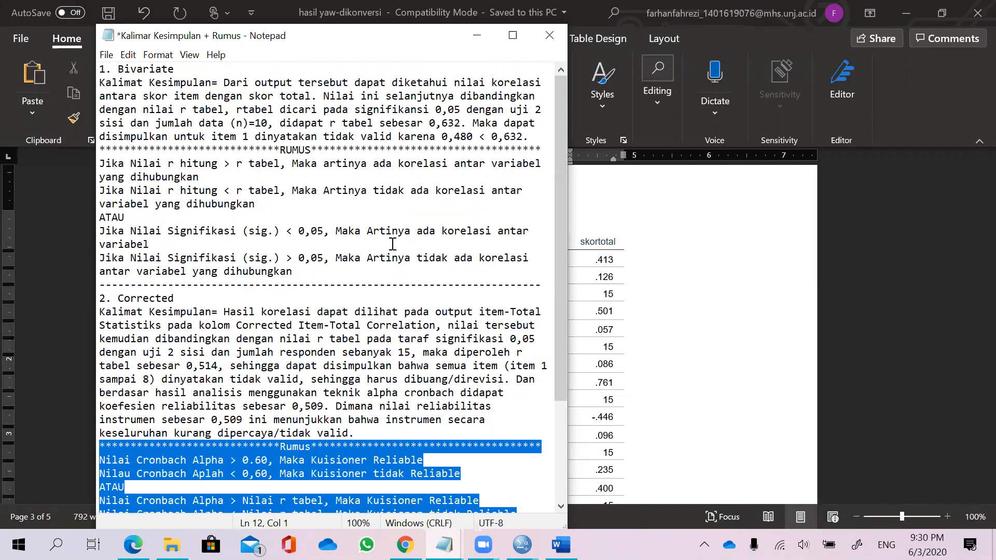
pyautogui.click(161, 178)
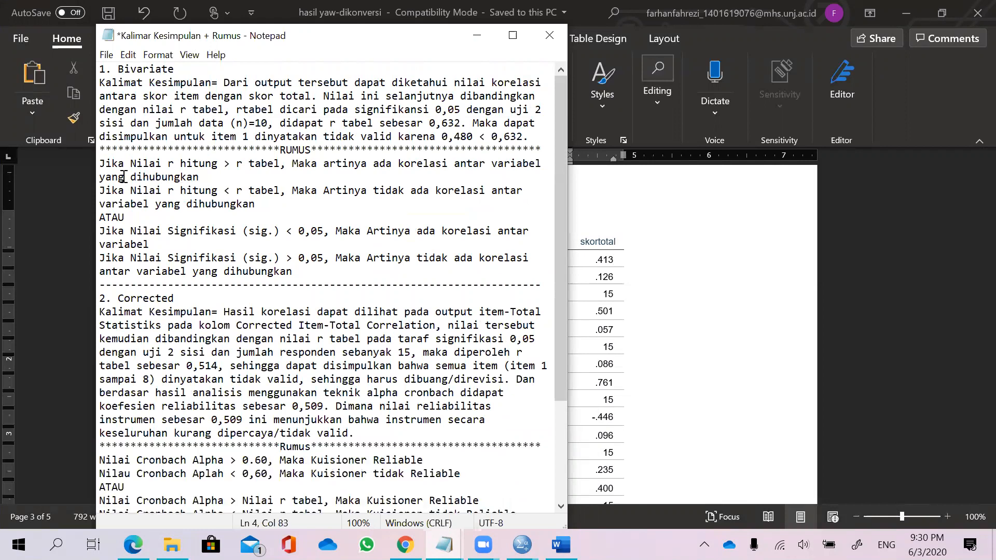
pyautogui.moveTo(99, 164); pyautogui.dragTo(280, 165)
pyautogui.click(187, 165)
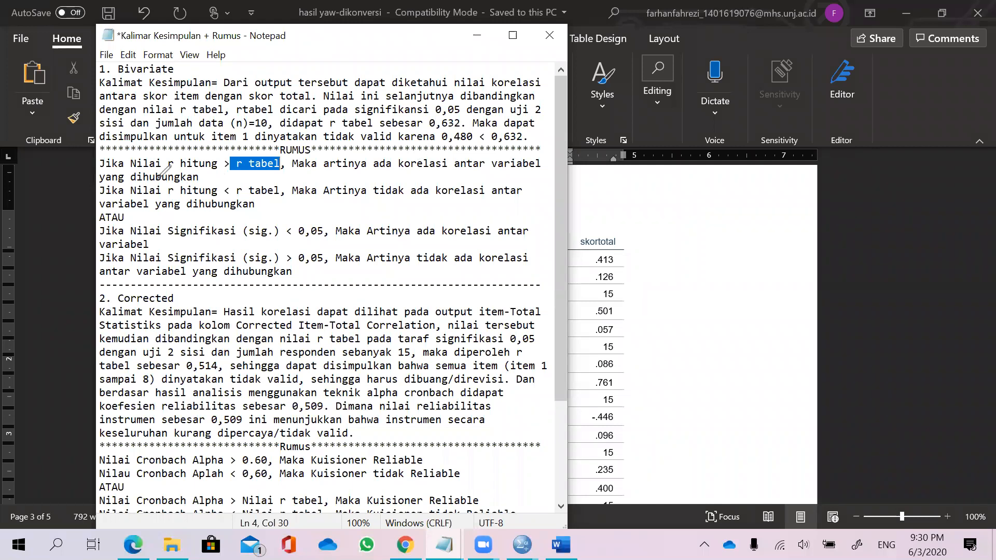
# Mark r hitung, r tabel and dihubungkan in the first RUMUS rule with the pen and erase the marks.
pyautogui.moveTo(131, 174)
pyautogui.mouseDown()
pyautogui.moveTo(201, 178)
pyautogui.moveTo(148, 170)
pyautogui.mouseUp()
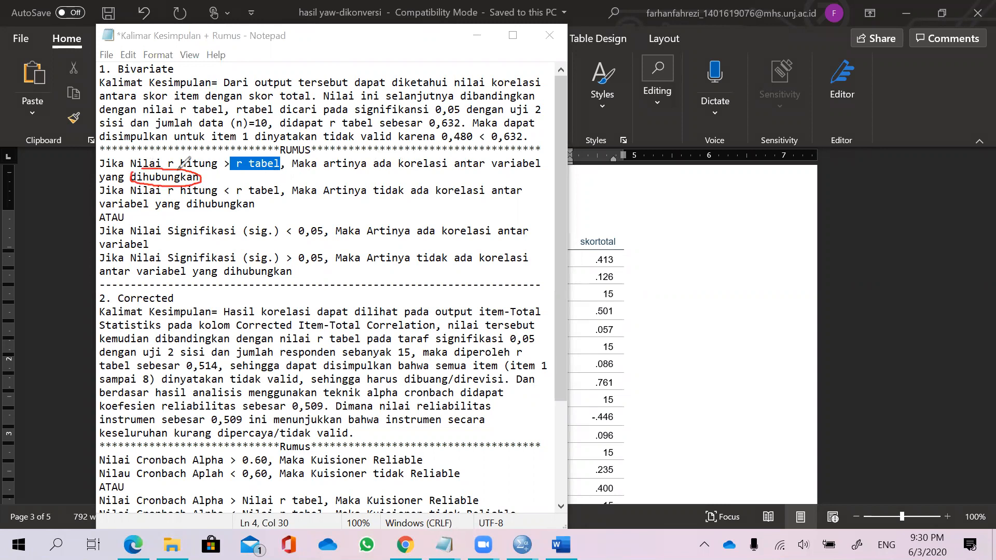
pyautogui.moveTo(170, 151)
pyautogui.mouseDown()
pyautogui.moveTo(169, 165)
pyautogui.moveTo(205, 169)
pyautogui.moveTo(222, 162)
pyautogui.moveTo(216, 151)
pyautogui.moveTo(275, 173)
pyautogui.moveTo(284, 165)
pyautogui.mouseUp()
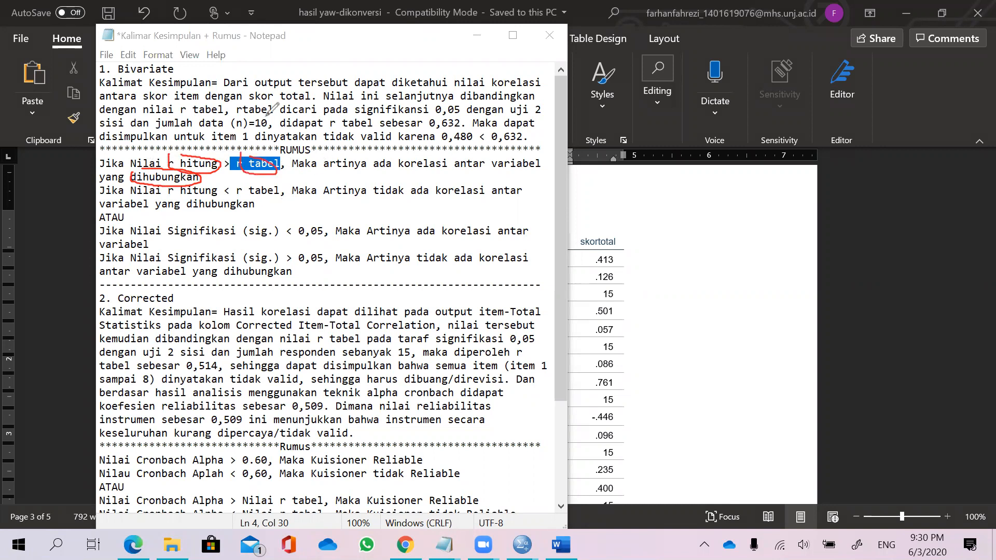
pyautogui.click(280, 230)
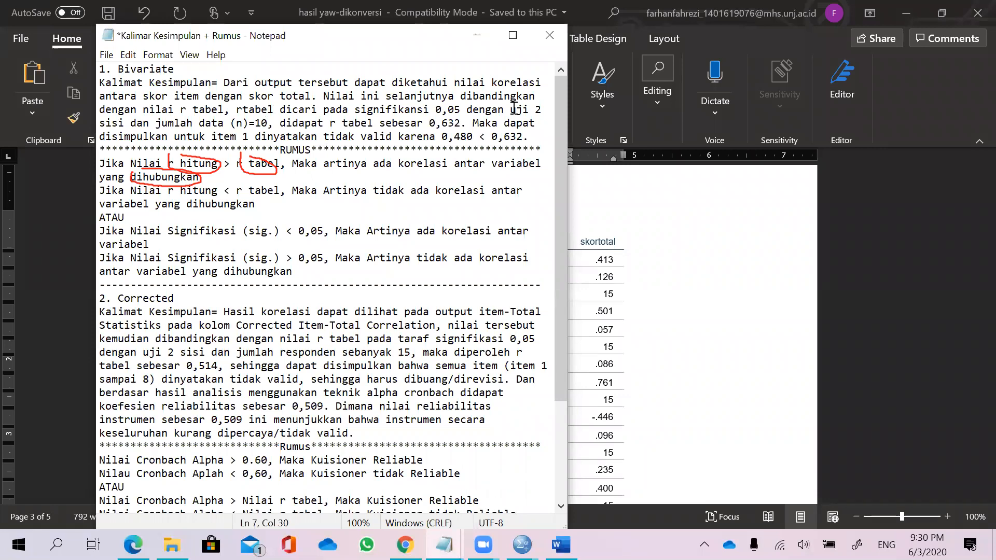
pyautogui.moveTo(161, 182); pyautogui.dragTo(211, 159)
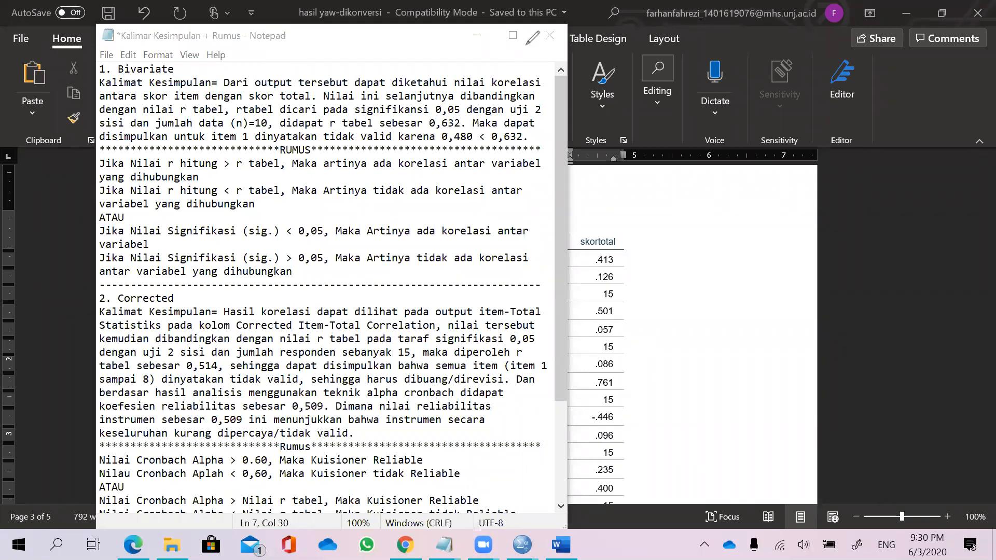
# Circle item1's skortotal correlation .413, annotate it as 0,413 r hitung with the pen, and erase the marks.
pyautogui.hotkey('alt', 'Tab')
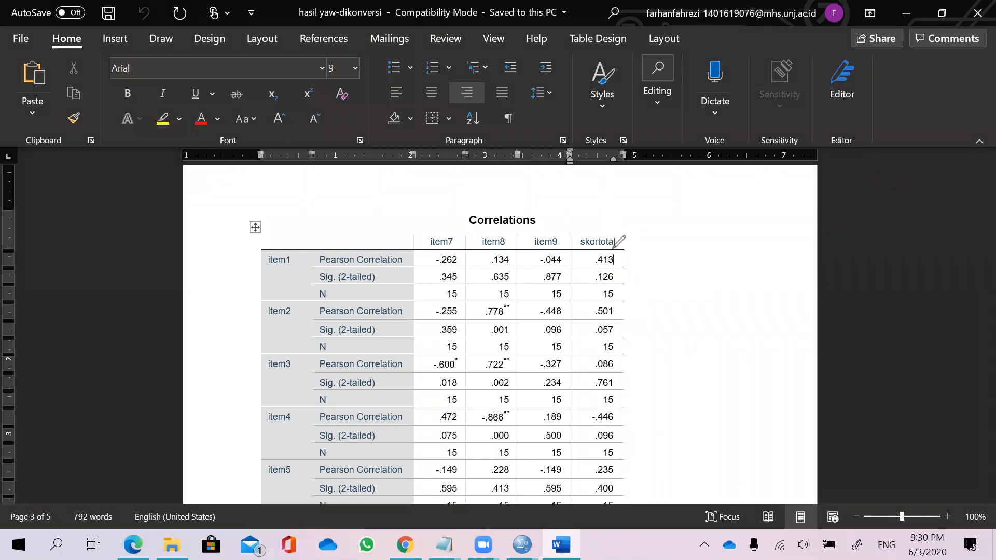
pyautogui.moveTo(612, 249)
pyautogui.mouseDown()
pyautogui.moveTo(597, 248)
pyautogui.moveTo(590, 268)
pyautogui.moveTo(617, 265)
pyautogui.moveTo(620, 254)
pyautogui.mouseUp()
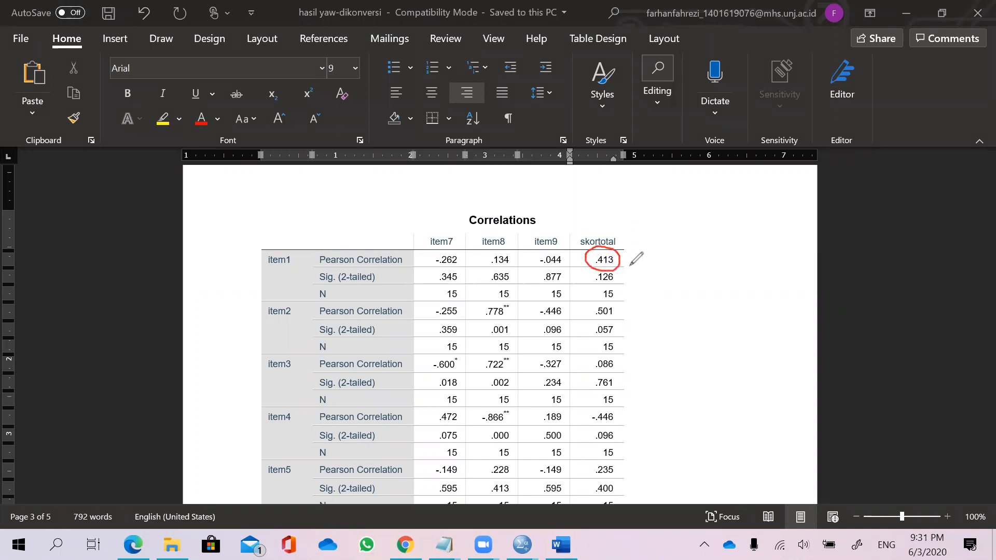
pyautogui.moveTo(620, 256)
pyautogui.mouseDown()
pyautogui.moveTo(655, 261)
pyautogui.moveTo(651, 251)
pyautogui.moveTo(675, 263)
pyautogui.moveTo(692, 249)
pyautogui.moveTo(687, 265)
pyautogui.mouseUp()
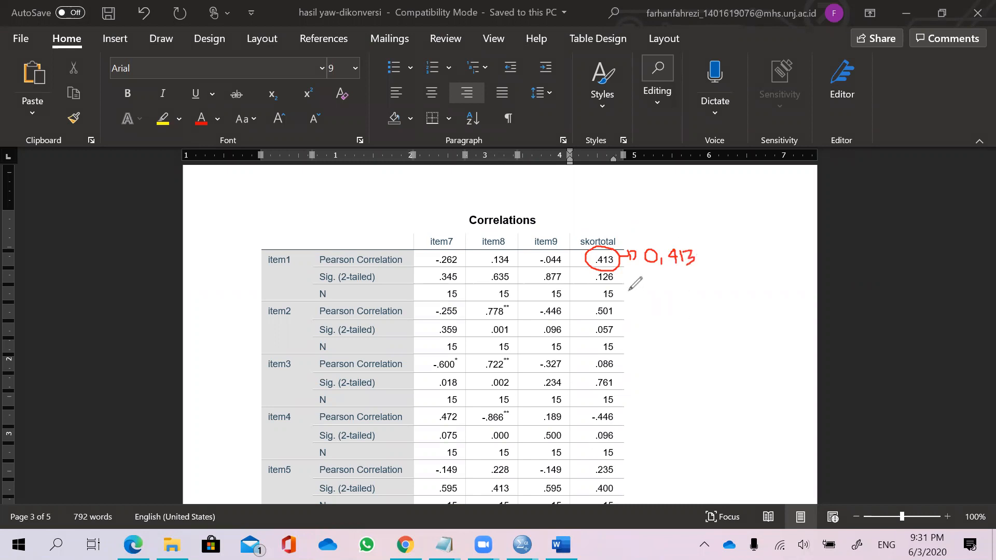
pyautogui.moveTo(631, 285)
pyautogui.mouseDown()
pyautogui.moveTo(633, 300)
pyautogui.moveTo(642, 284)
pyautogui.moveTo(679, 298)
pyautogui.moveTo(685, 286)
pyautogui.moveTo(685, 298)
pyautogui.moveTo(697, 289)
pyautogui.moveTo(711, 298)
pyautogui.moveTo(704, 306)
pyautogui.mouseUp()
pyautogui.click(672, 283)
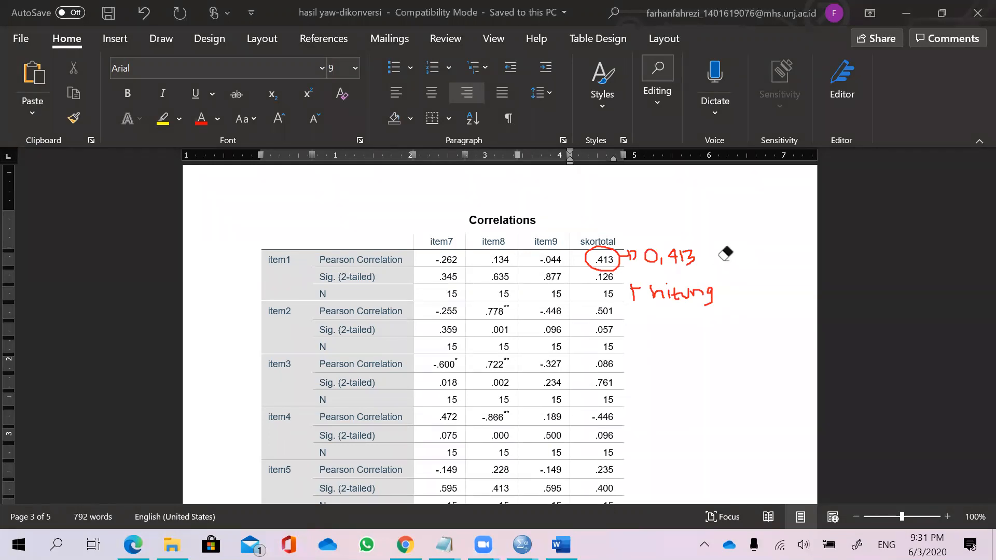
pyautogui.click(703, 305)
pyautogui.moveTo(627, 251)
pyautogui.mouseDown()
pyautogui.moveTo(667, 263)
pyautogui.moveTo(676, 291)
pyautogui.mouseUp()
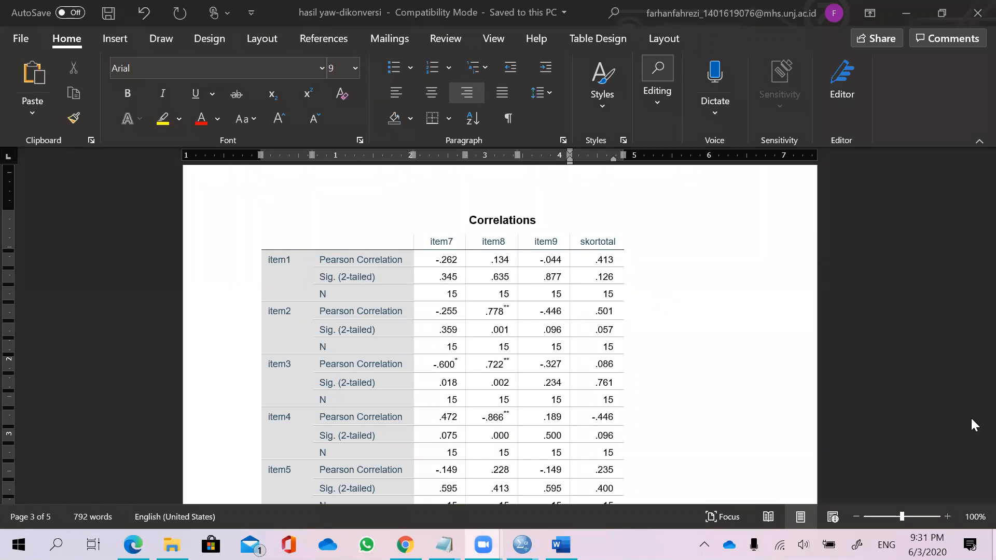
# Show the desktop and open the Tabel r.pdf tab in the browser.
pyautogui.press('super+d')
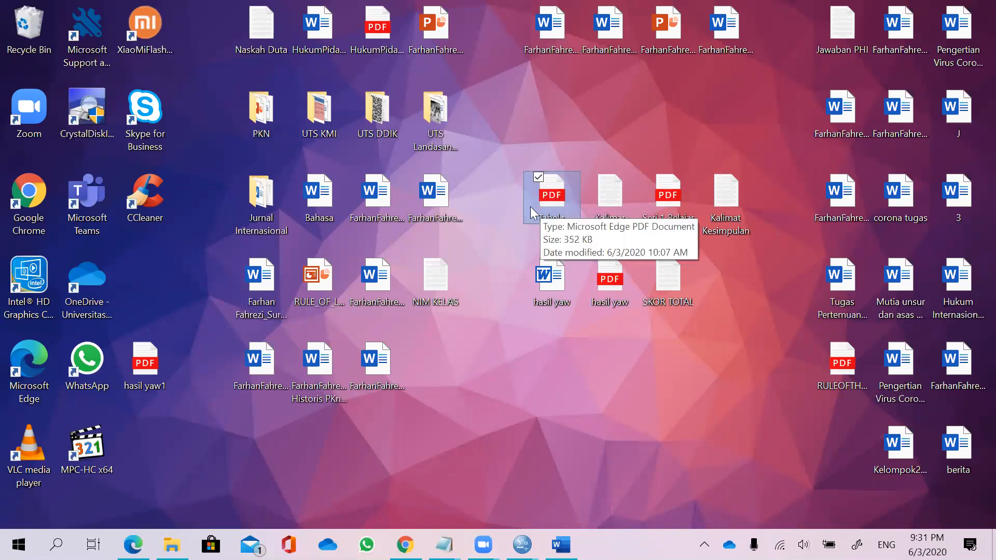
pyautogui.click(133, 545)
pyautogui.click(350, 48)
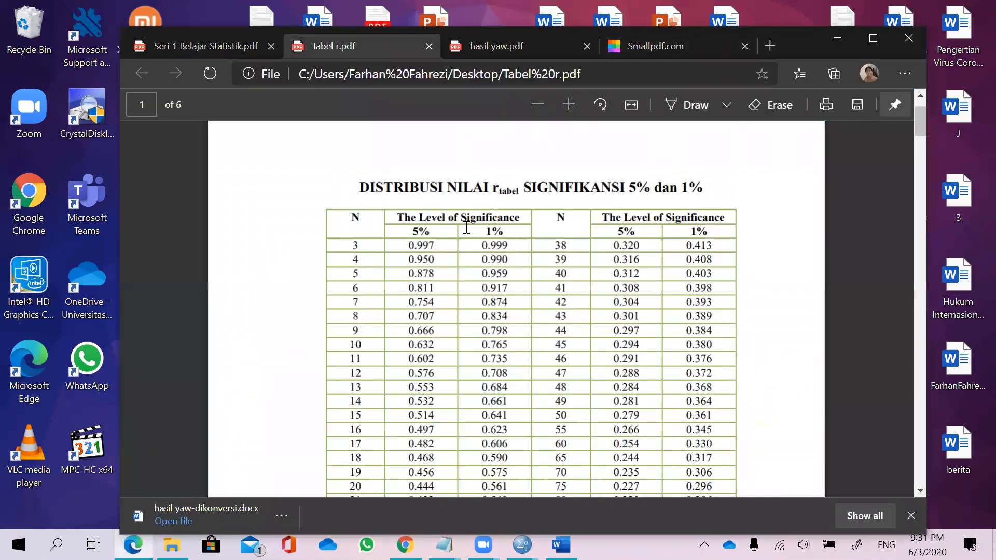
# Examine the r-table values for small N at the 5% significance level.
pyautogui.moveTo(565, 316); pyautogui.dragTo(357, 301)
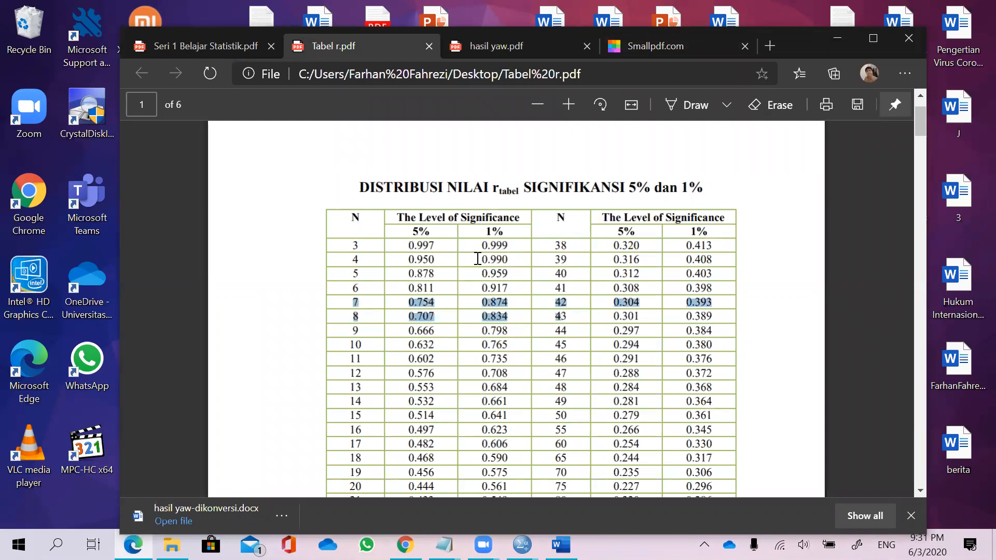
pyautogui.moveTo(477, 258); pyautogui.dragTo(517, 276)
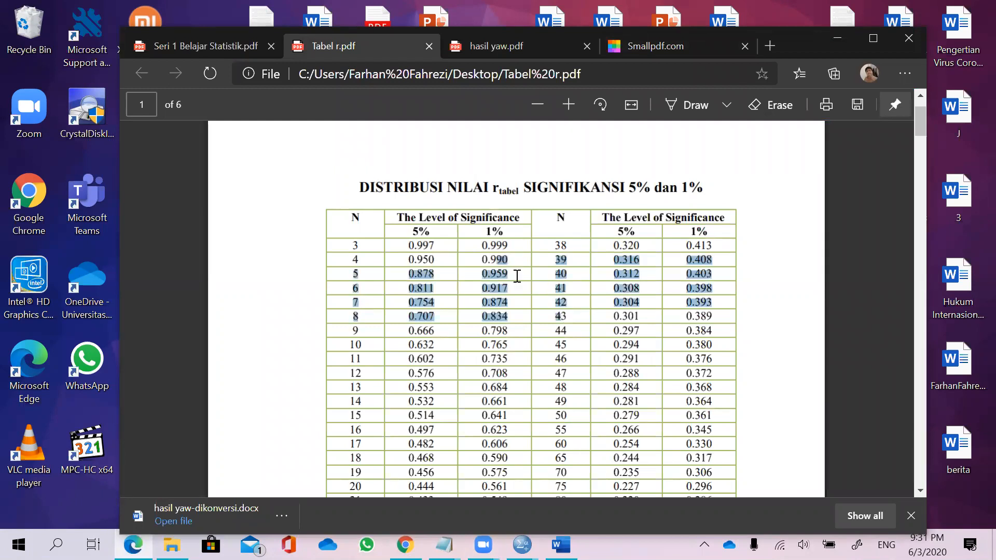
pyautogui.click(468, 346)
pyautogui.scroll(-1, 470, 353)
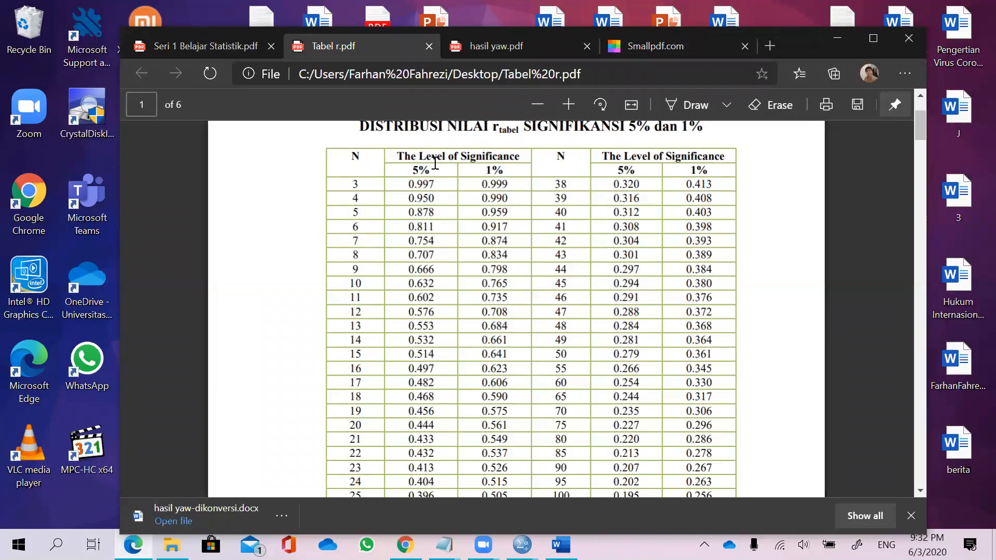
# Switch to the exported Word output and highlight item1's N row in the Correlations table to read the sample size.
pyautogui.moveTo(432, 165)
pyautogui.mouseDown()
pyautogui.moveTo(409, 170)
pyautogui.moveTo(424, 170)
pyautogui.mouseUp()
pyautogui.click(409, 170)
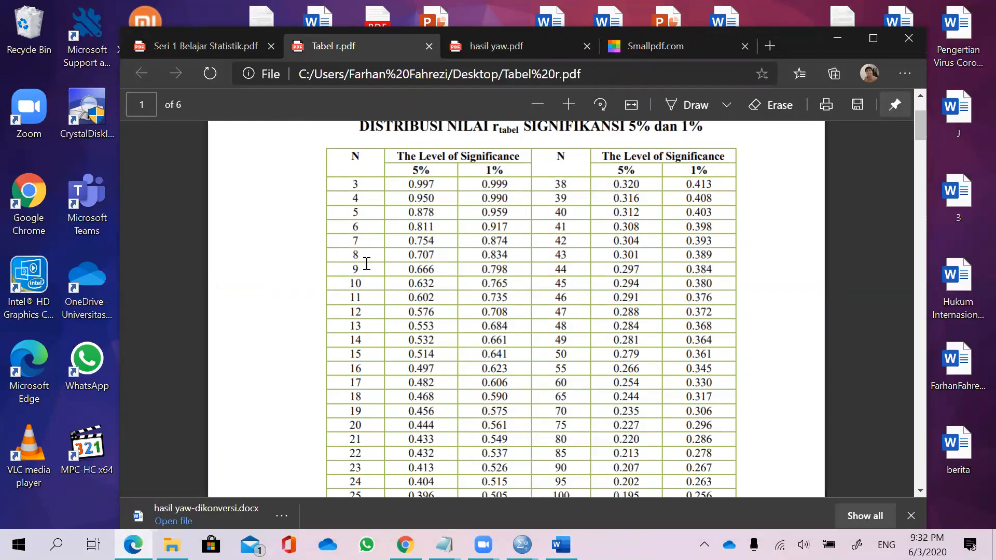
pyautogui.moveTo(561, 544)
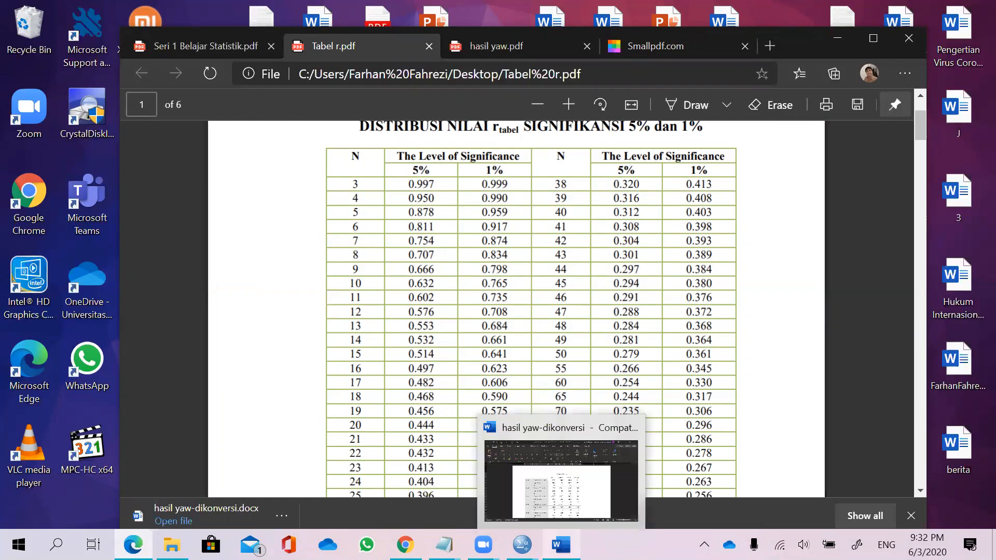
pyautogui.click(565, 498)
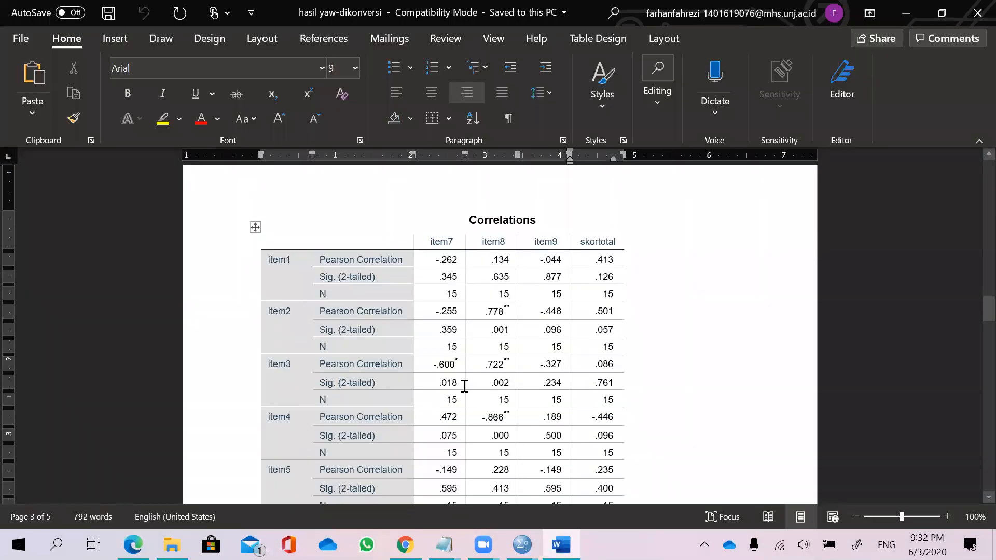
pyautogui.scroll(-12, 464, 386)
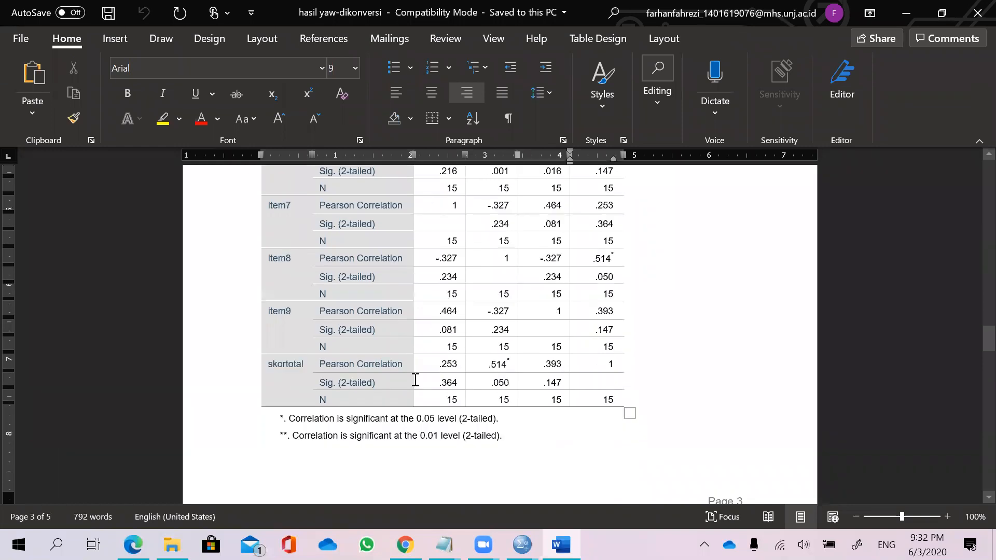
pyautogui.scroll(5, 469, 287)
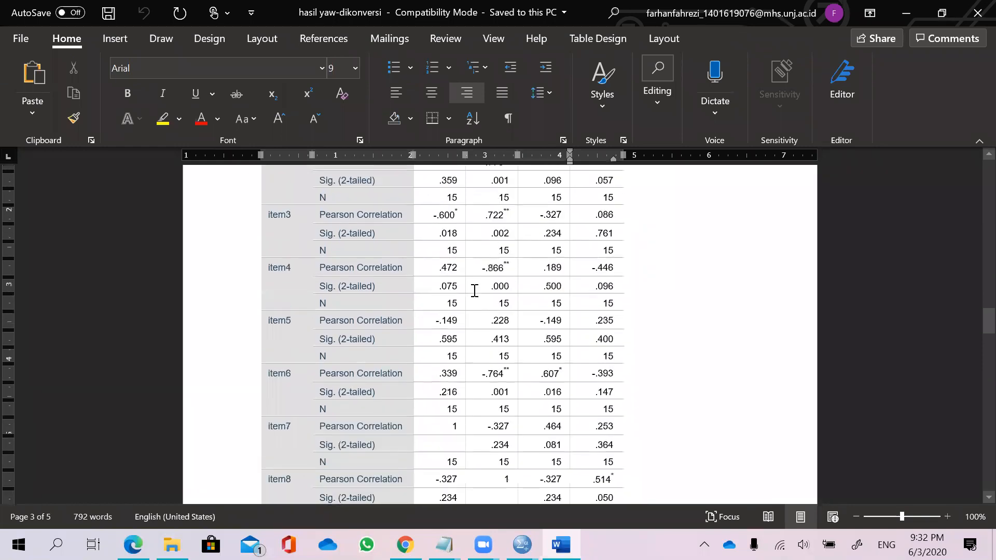
pyautogui.scroll(4, 445, 294)
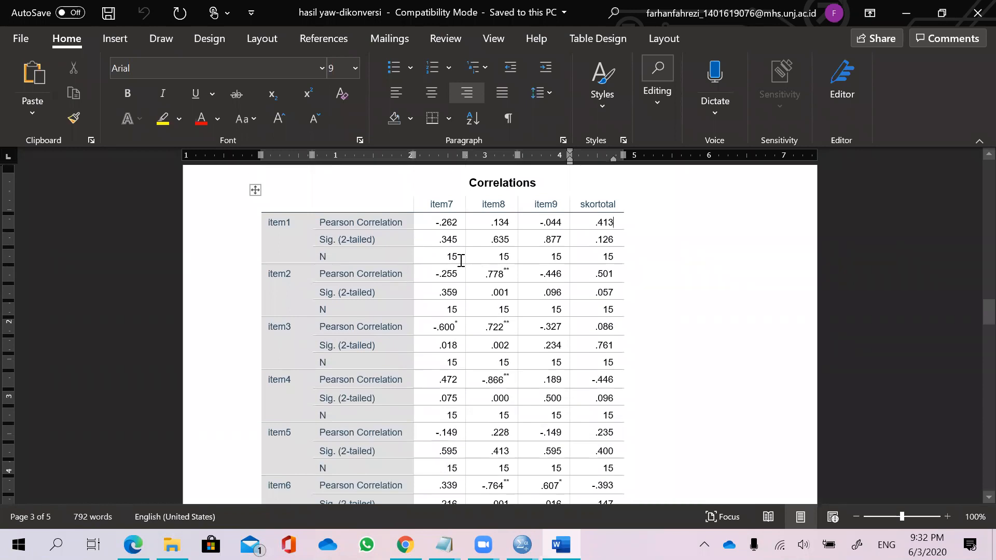
pyautogui.moveTo(317, 258); pyautogui.dragTo(607, 262)
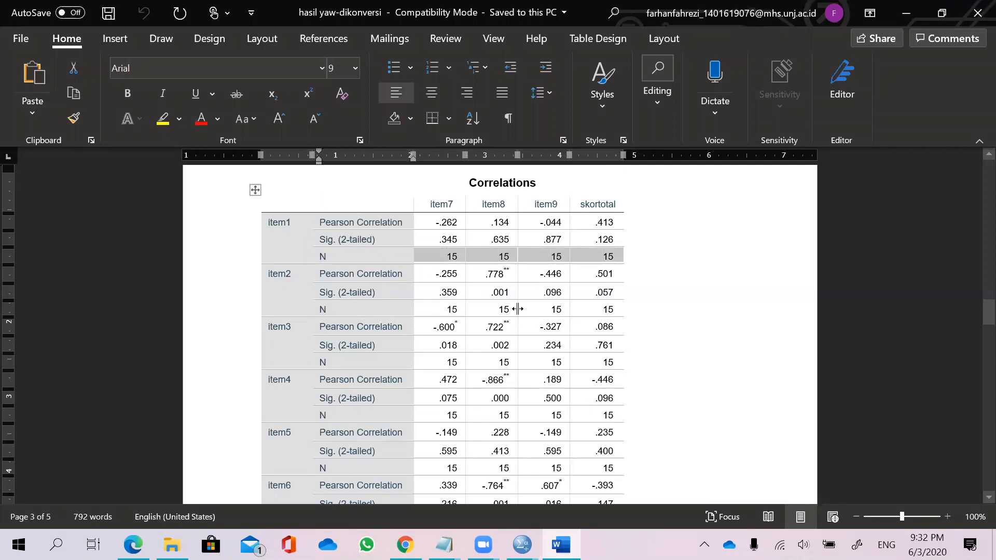
pyautogui.click(628, 285)
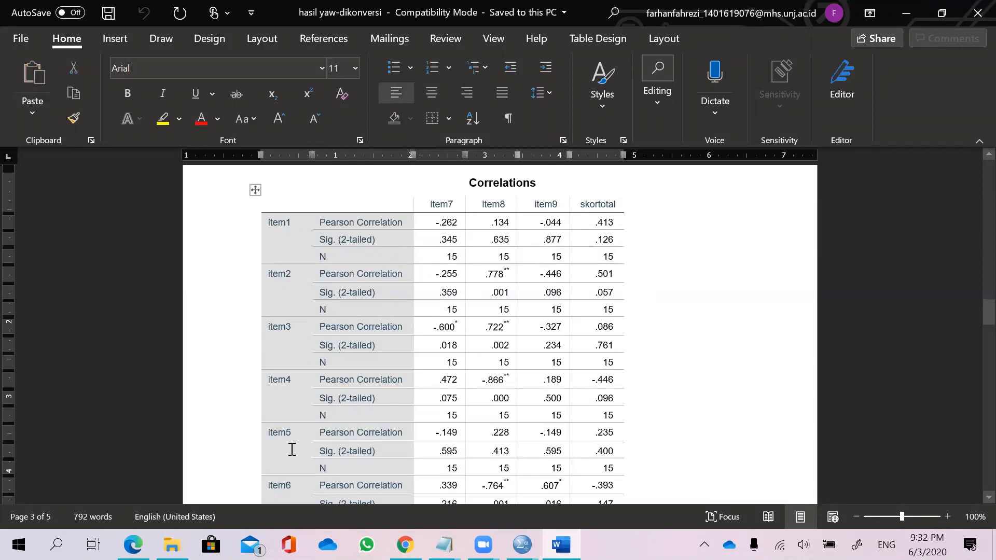
# Highlight the 5% r-table value 0.514 for N 15 in the Tabel r PDF, then return to Word.
pyautogui.click(132, 544)
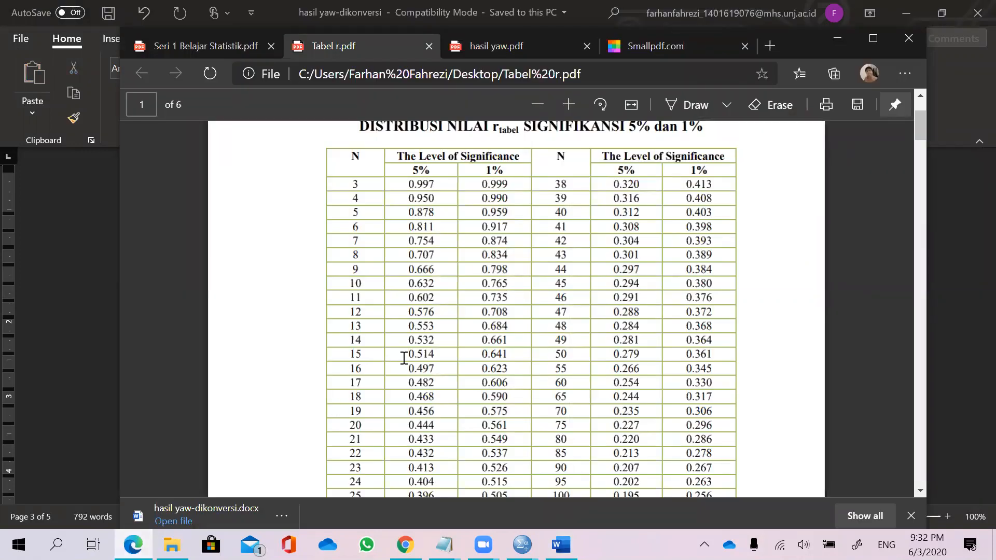
pyautogui.moveTo(404, 357); pyautogui.dragTo(445, 354)
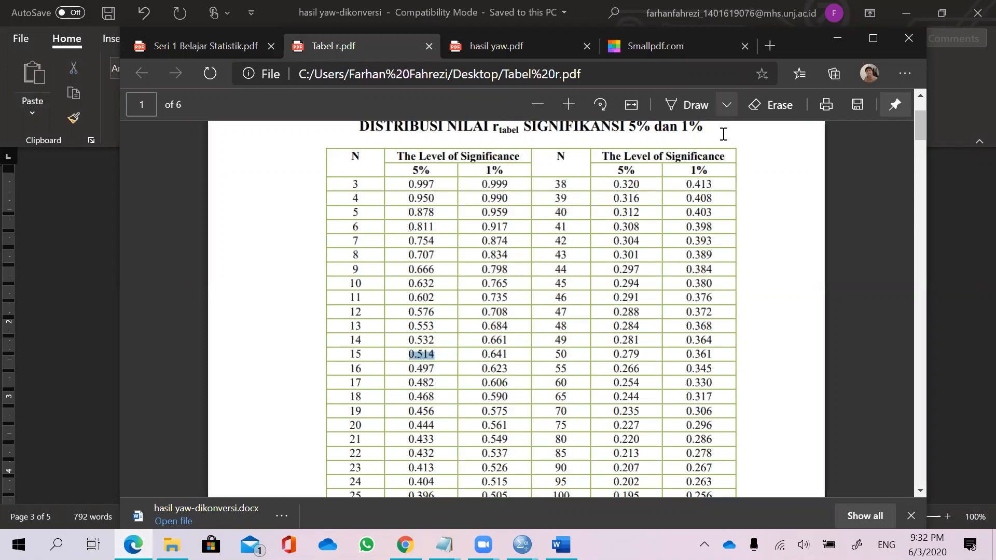
pyautogui.click(837, 41)
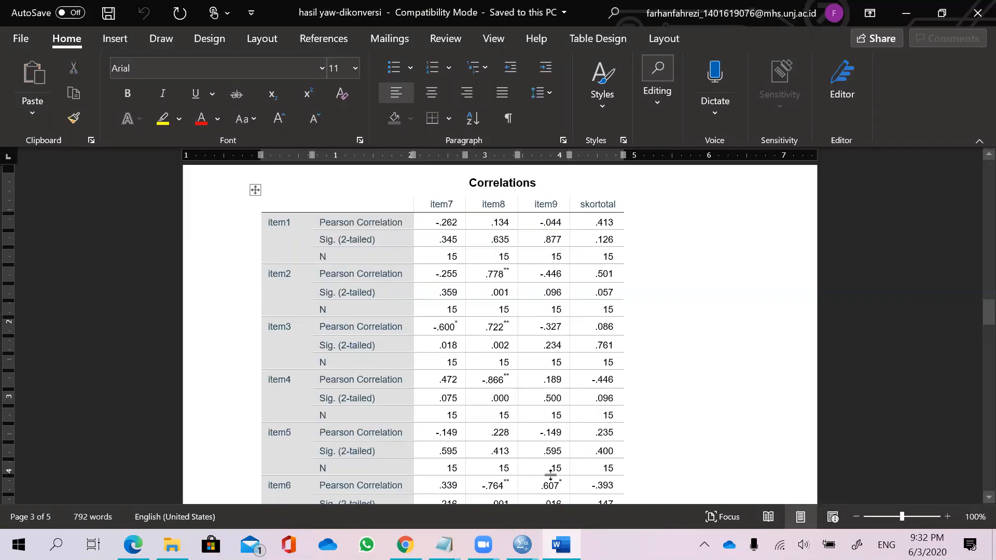
# Bring up the Kalimat Kesimpulan Notepad window and move it lower on the screen.
pyautogui.click(444, 545)
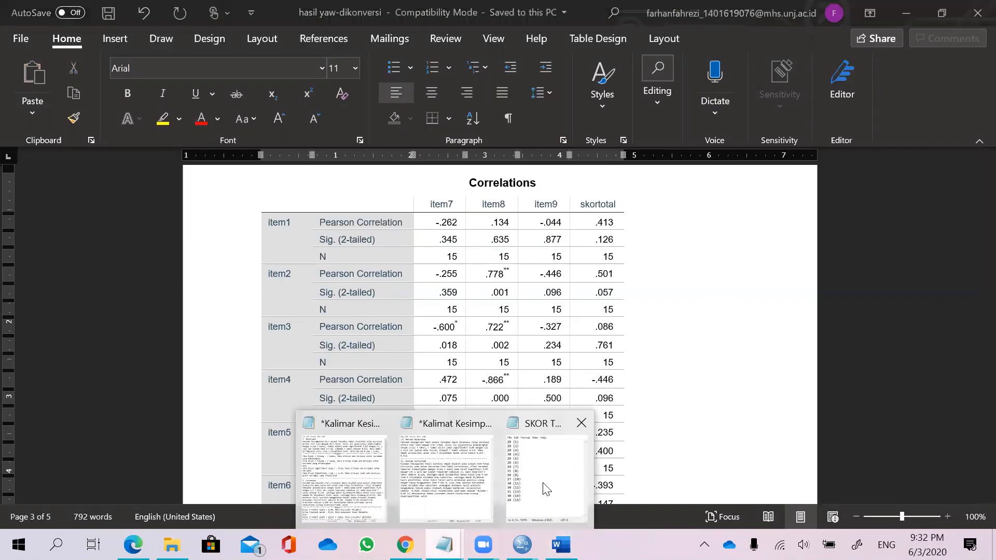
pyautogui.click(460, 469)
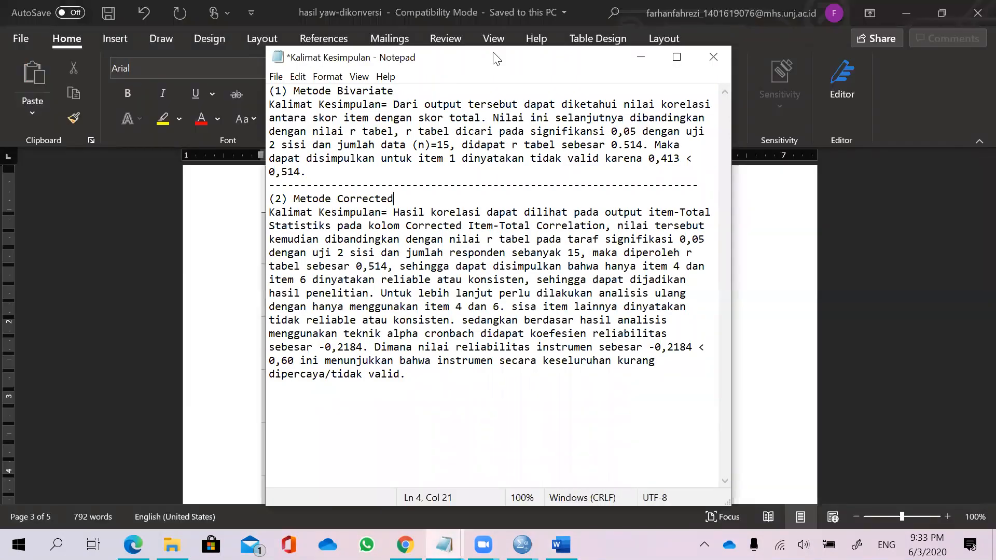
pyautogui.moveTo(493, 58); pyautogui.dragTo(493, 146)
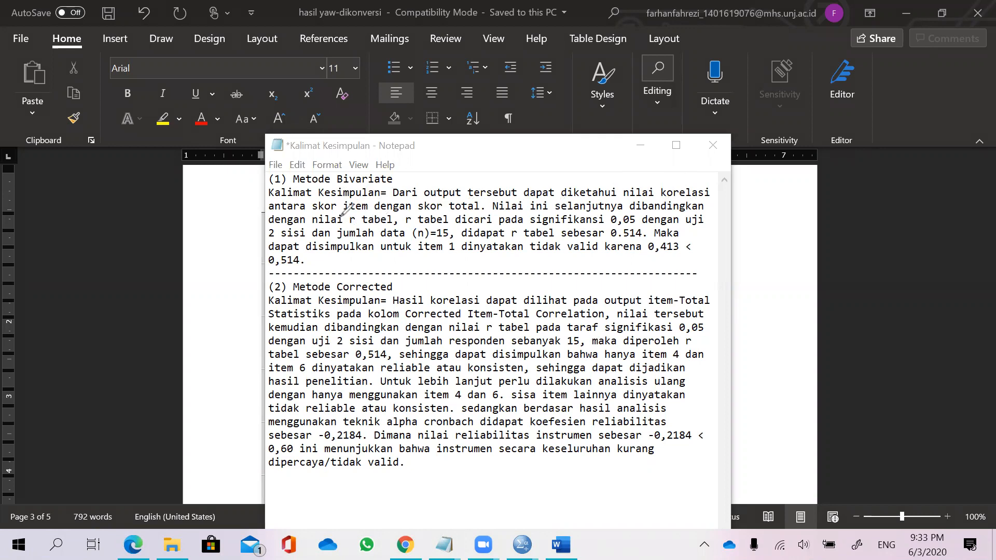
# Annotate r hitung, r tabel, 0,05, 2 sisi, n=15, 0.514, tidak valid and 0,413 < 0,514 in the bivariate conclusion, then erase.
pyautogui.moveTo(351, 210)
pyautogui.mouseDown()
pyautogui.moveTo(379, 227)
pyautogui.moveTo(363, 204)
pyautogui.mouseUp()
pyautogui.moveTo(422, 204)
pyautogui.mouseDown()
pyautogui.moveTo(420, 191)
pyautogui.moveTo(438, 182)
pyautogui.moveTo(485, 174)
pyautogui.moveTo(481, 183)
pyautogui.mouseUp()
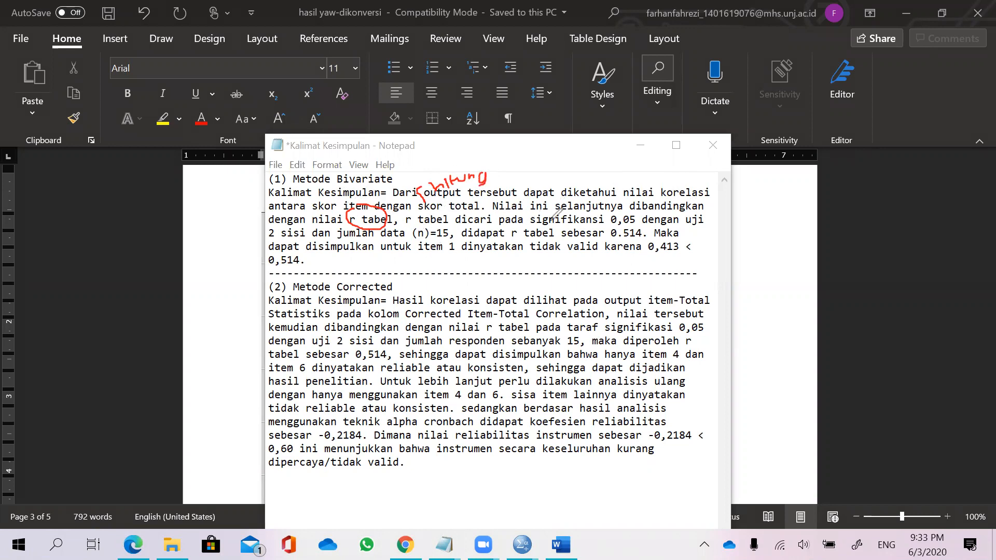
pyautogui.moveTo(620, 211)
pyautogui.mouseDown()
pyautogui.moveTo(623, 225)
pyautogui.moveTo(644, 217)
pyautogui.moveTo(629, 211)
pyautogui.moveTo(639, 190)
pyautogui.moveTo(651, 187)
pyautogui.moveTo(654, 205)
pyautogui.moveTo(663, 198)
pyautogui.mouseUp()
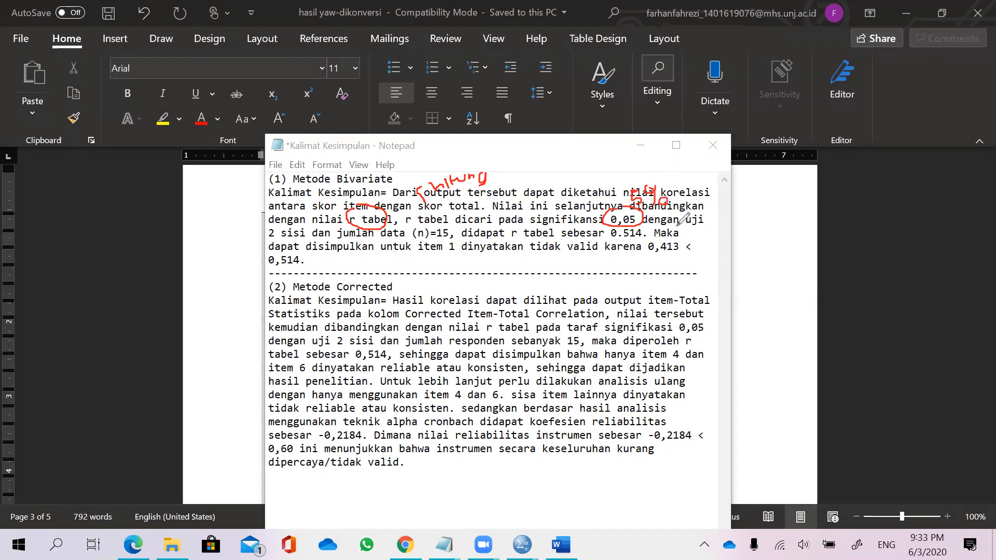
pyautogui.moveTo(288, 228)
pyautogui.mouseDown()
pyautogui.moveTo(274, 239)
pyautogui.moveTo(317, 234)
pyautogui.moveTo(322, 263)
pyautogui.moveTo(375, 251)
pyautogui.mouseUp()
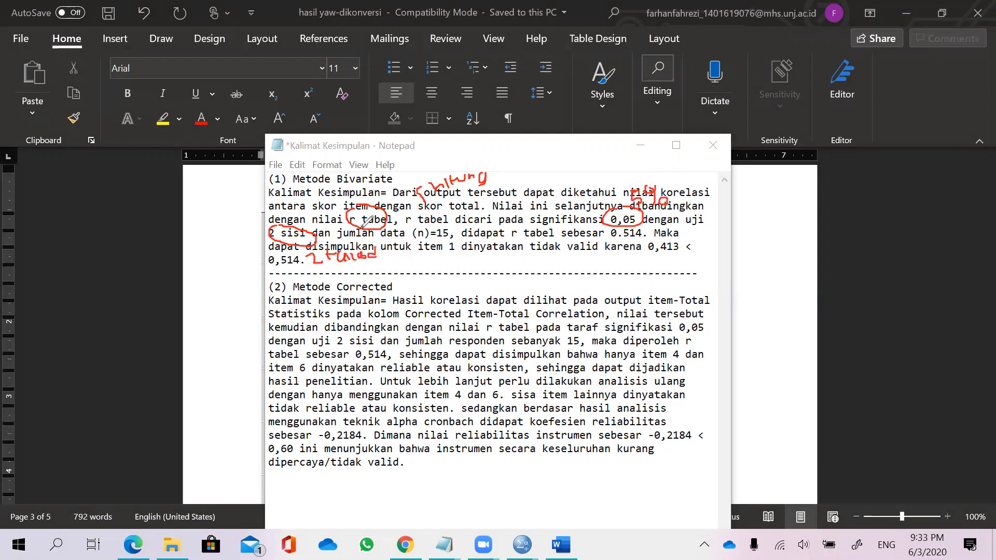
pyautogui.moveTo(434, 228)
pyautogui.mouseDown()
pyautogui.moveTo(414, 236)
pyautogui.moveTo(447, 236)
pyautogui.moveTo(462, 217)
pyautogui.moveTo(504, 211)
pyautogui.mouseUp()
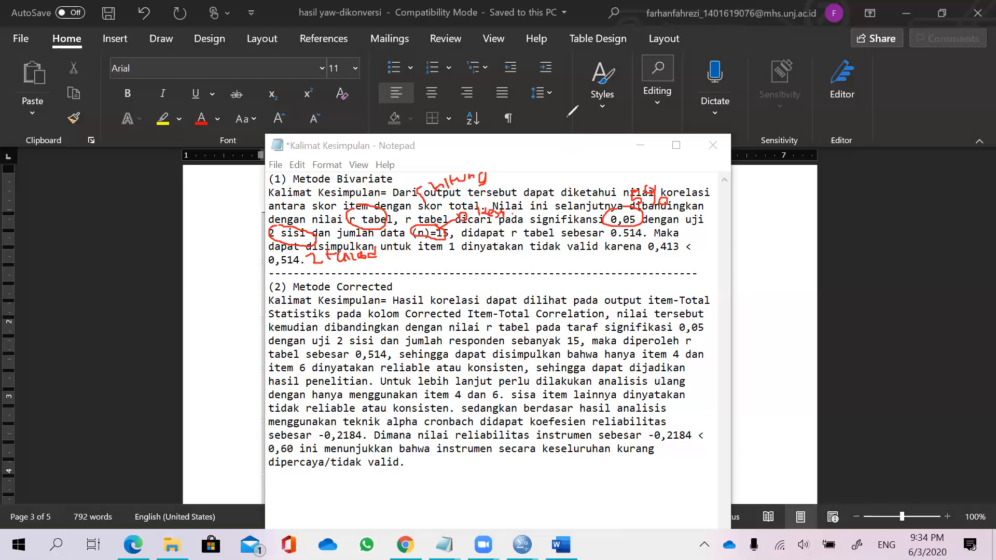
pyautogui.moveTo(610, 230)
pyautogui.mouseDown()
pyautogui.moveTo(628, 240)
pyautogui.moveTo(644, 228)
pyautogui.mouseUp()
pyautogui.moveTo(527, 242)
pyautogui.mouseDown()
pyautogui.moveTo(576, 253)
pyautogui.moveTo(597, 243)
pyautogui.mouseUp()
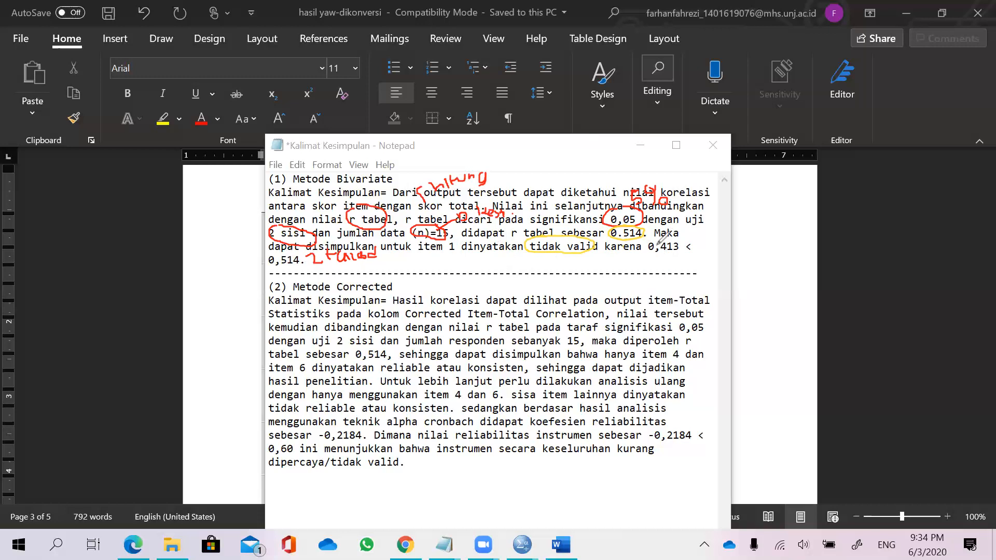
pyautogui.moveTo(647, 239)
pyautogui.mouseDown()
pyautogui.moveTo(669, 256)
pyautogui.moveTo(688, 247)
pyautogui.mouseUp()
pyautogui.moveTo(686, 239); pyautogui.dragTo(691, 237)
pyautogui.moveTo(285, 253)
pyautogui.mouseDown()
pyautogui.moveTo(267, 257)
pyautogui.moveTo(294, 267)
pyautogui.moveTo(307, 257)
pyautogui.mouseUp()
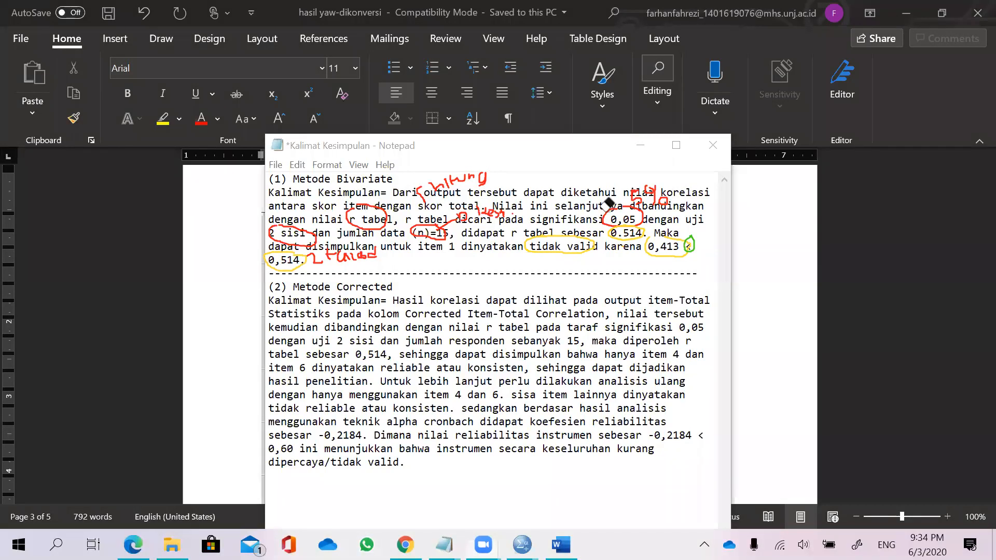
pyautogui.moveTo(626, 176)
pyautogui.mouseDown()
pyautogui.moveTo(621, 210)
pyautogui.moveTo(605, 223)
pyautogui.moveTo(487, 181)
pyautogui.moveTo(352, 214)
pyautogui.moveTo(289, 256)
pyautogui.moveTo(440, 195)
pyautogui.moveTo(440, 184)
pyautogui.moveTo(506, 214)
pyautogui.mouseUp()
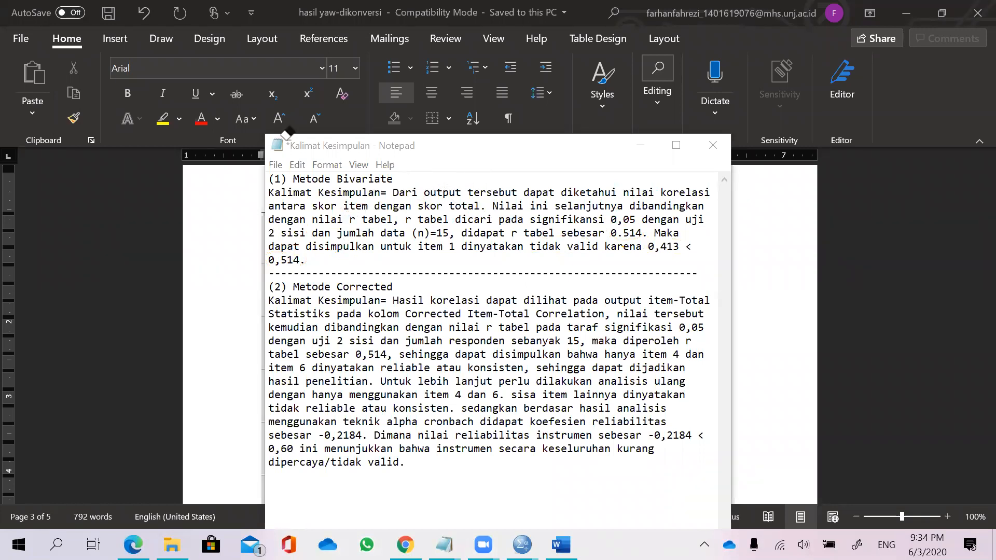
# Select the whole Metode Bivariate conclusion paragraph in Notepad and copy it.
pyautogui.moveTo(308, 261); pyautogui.dragTo(268, 193)
pyautogui.moveTo(319, 257); pyautogui.dragTo(270, 175)
pyautogui.rightClick(313, 199)
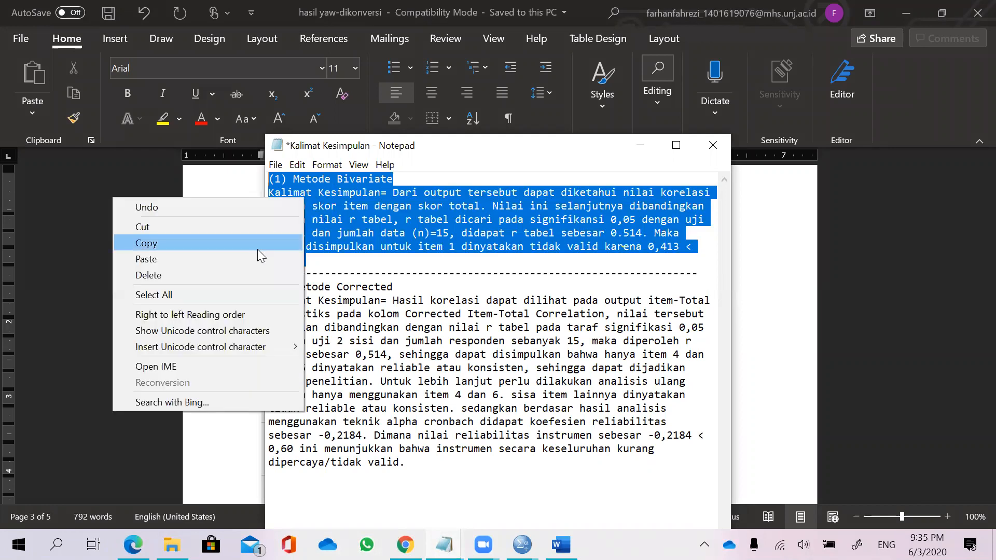
pyautogui.click(258, 249)
pyautogui.click(244, 270)
# Insert a page break after the Correlations table footnotes in the Word output document.
pyautogui.scroll(-10, 526, 313)
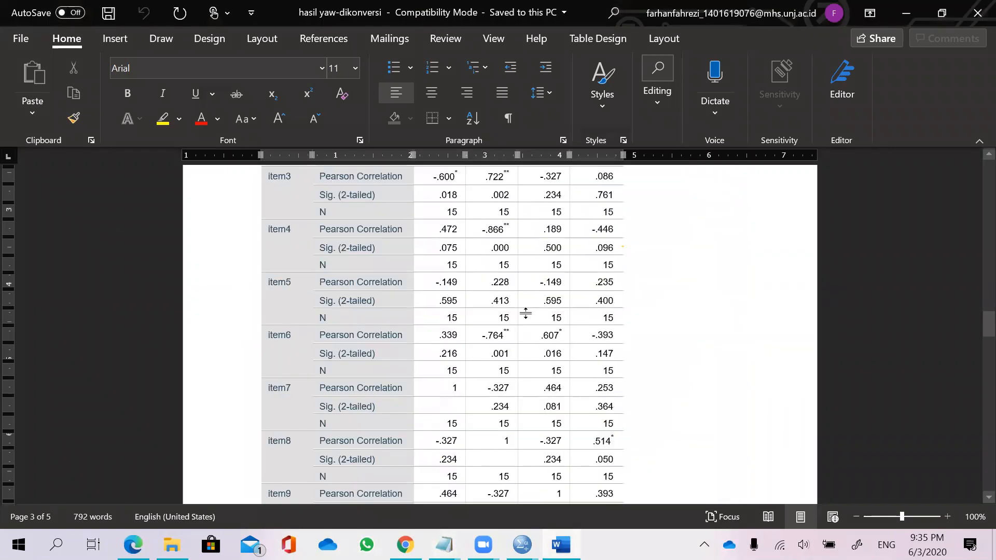
pyautogui.click(543, 262)
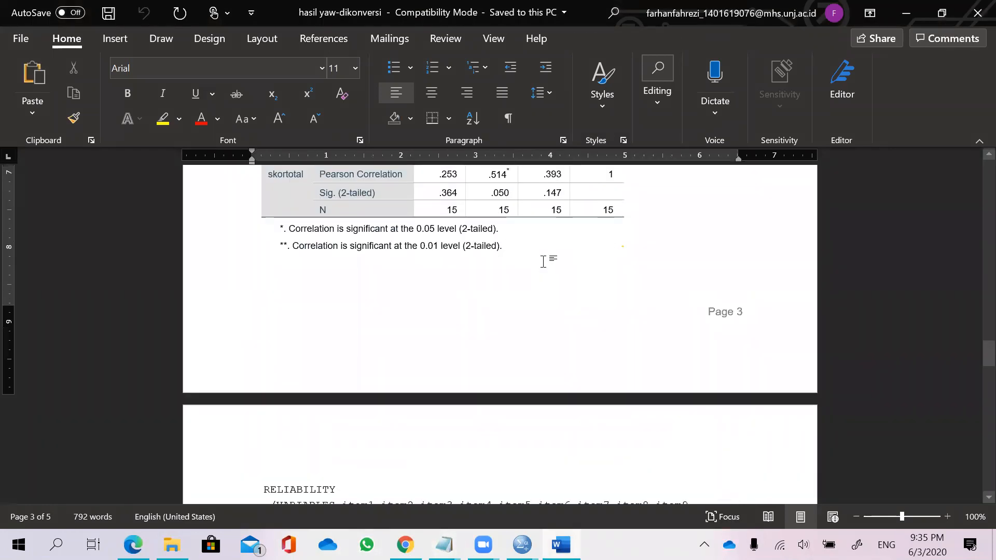
pyautogui.press('Return')
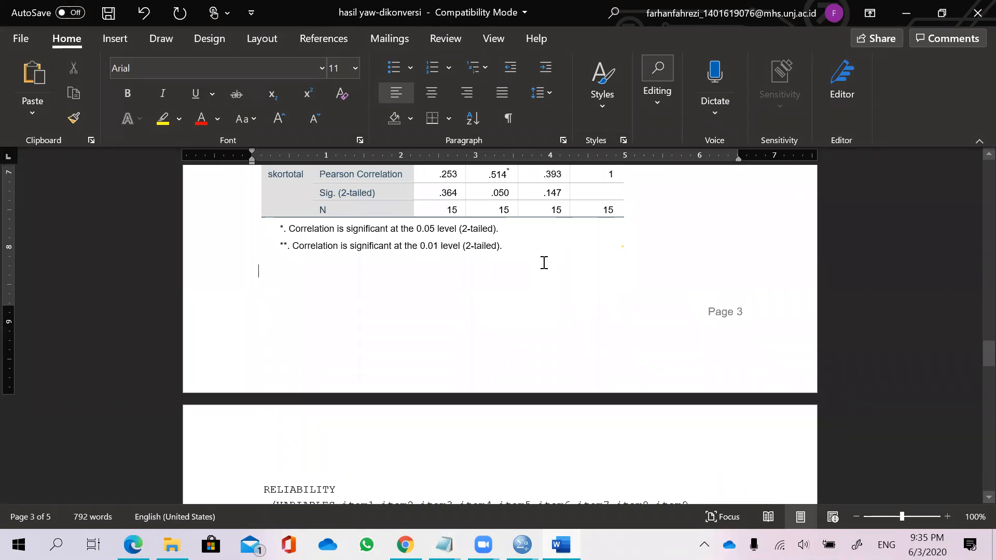
pyautogui.hotkey('ctrl', 'Return')
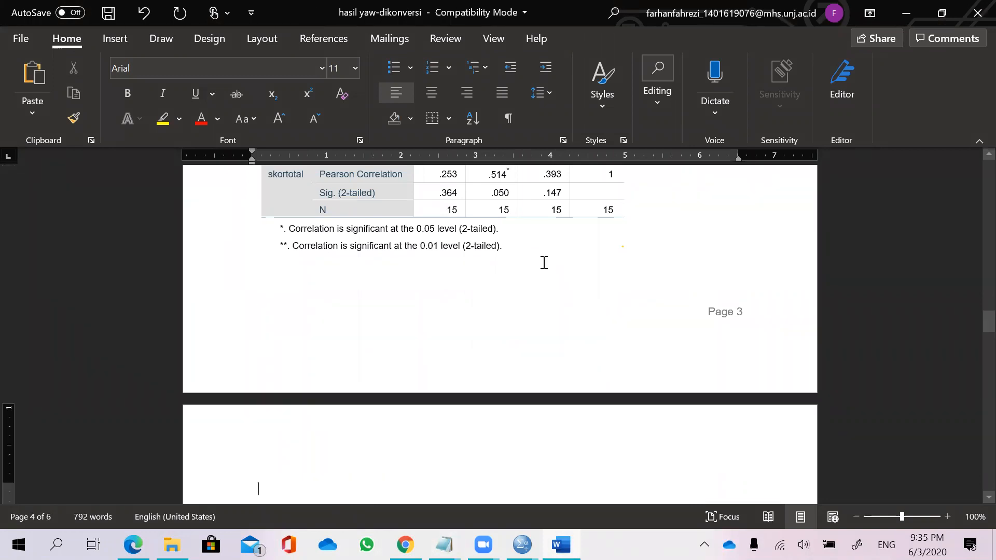
# Paste the Metode Bivariate conclusion text onto the new blank page.
pyautogui.scroll(-2, 363, 446)
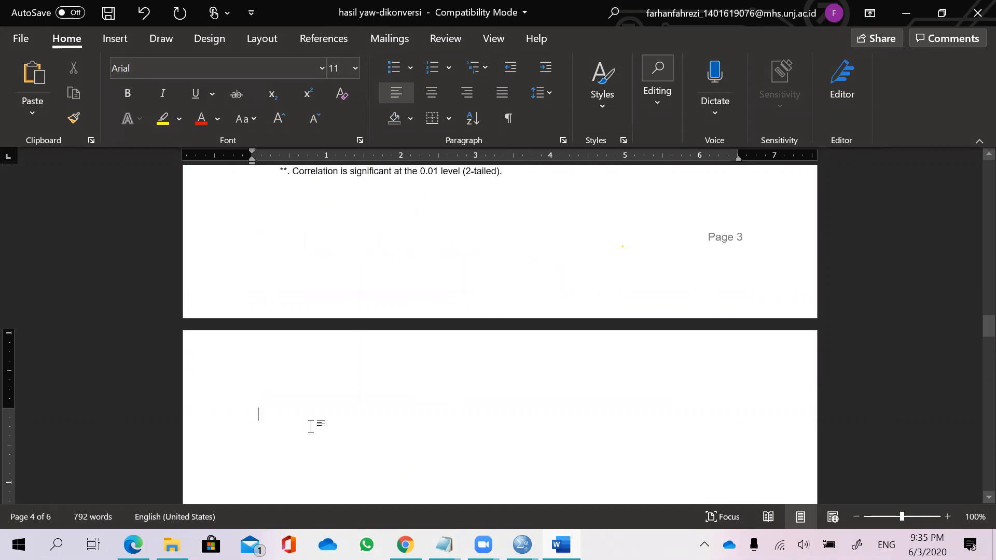
pyautogui.rightClick(310, 426)
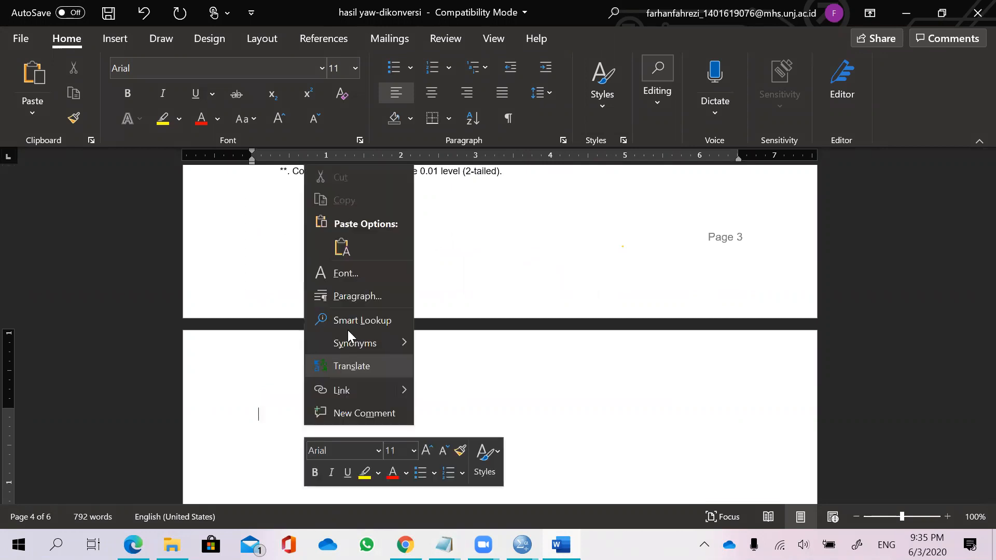
pyautogui.click(270, 417)
pyautogui.hotkey('ctrl', 'v')
# Review the Reliability output and circle the N column of the Case Processing Summary with the pen.
pyautogui.scroll(-2, 329, 444)
pyautogui.scroll(-10, 321, 415)
pyautogui.scroll(9, 319, 403)
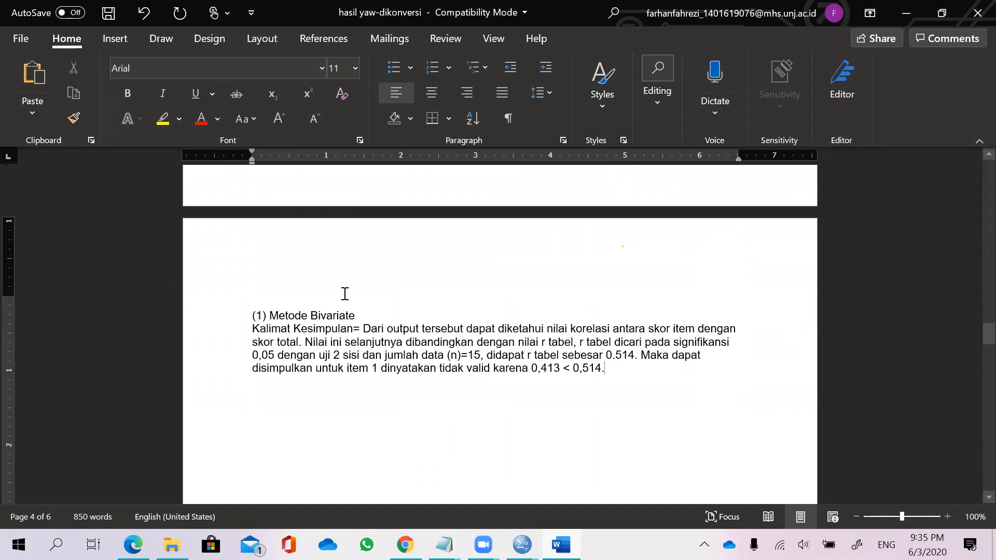
pyautogui.scroll(6, 358, 312)
pyautogui.scroll(-10, 389, 340)
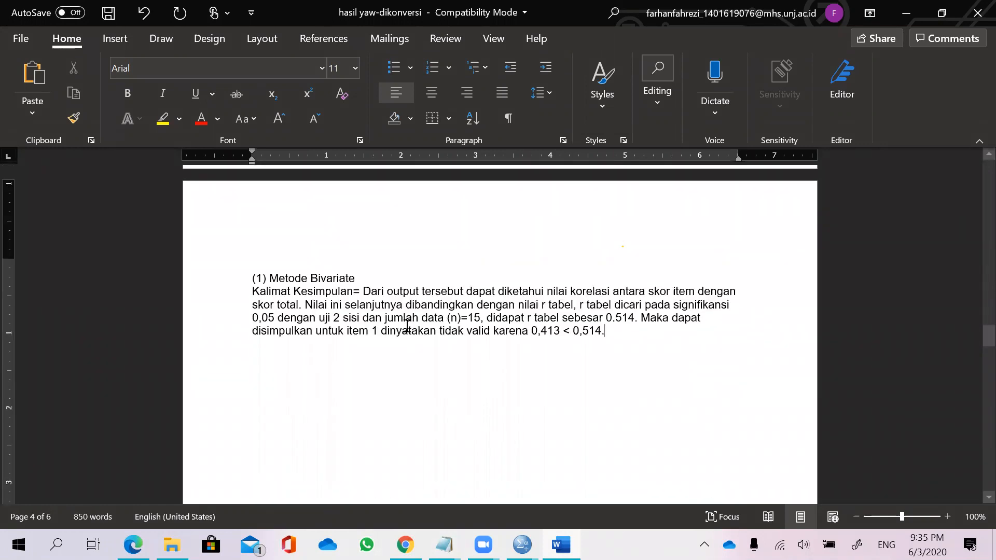
pyautogui.scroll(-12, 426, 348)
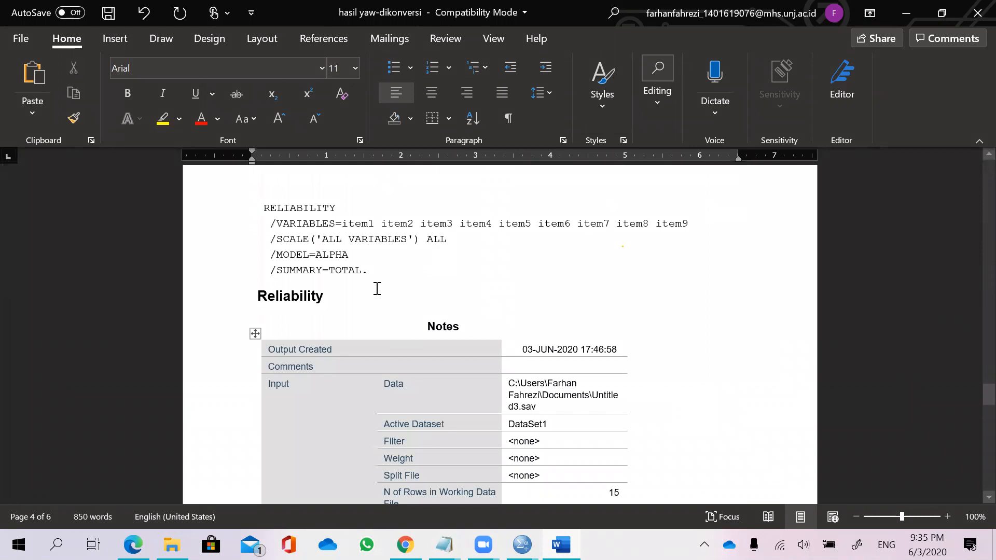
pyautogui.scroll(-15, 352, 261)
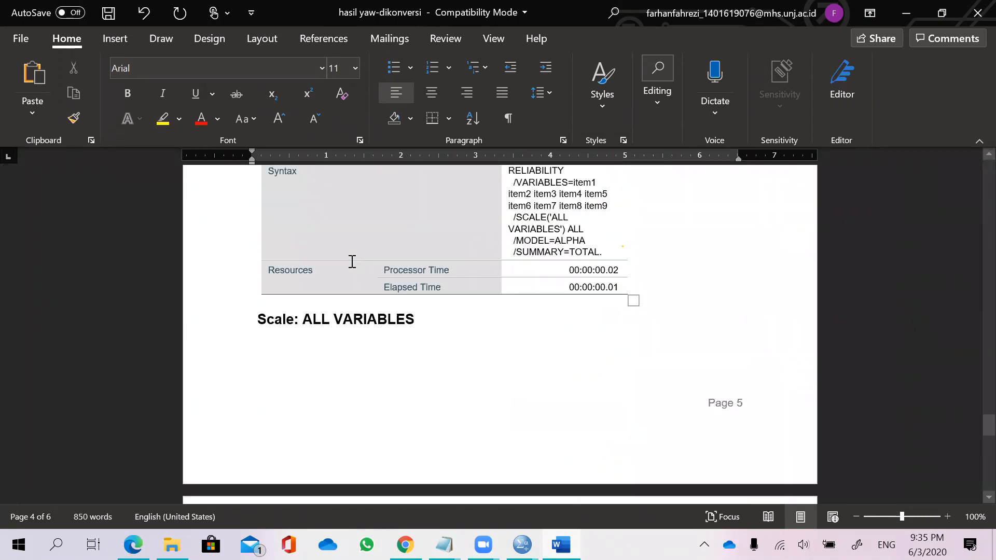
pyautogui.scroll(-11, 352, 261)
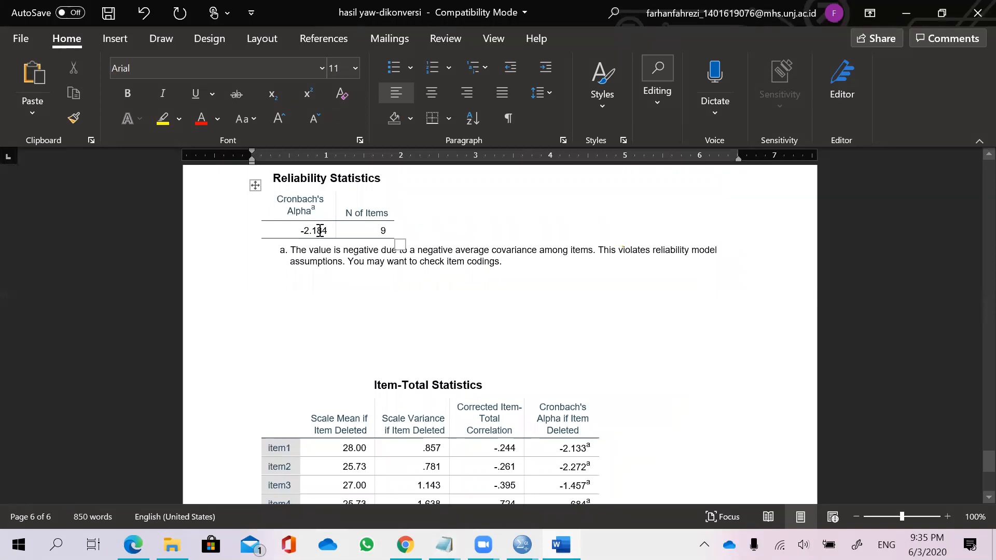
pyautogui.scroll(3, 444, 278)
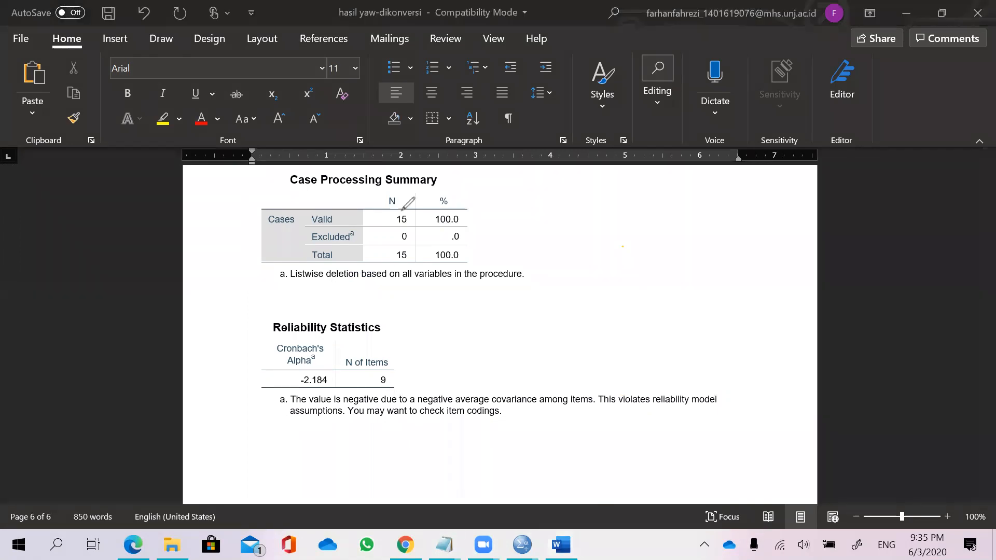
pyautogui.moveTo(392, 195)
pyautogui.mouseDown()
pyautogui.moveTo(372, 218)
pyautogui.moveTo(423, 244)
pyautogui.moveTo(407, 195)
pyautogui.mouseUp()
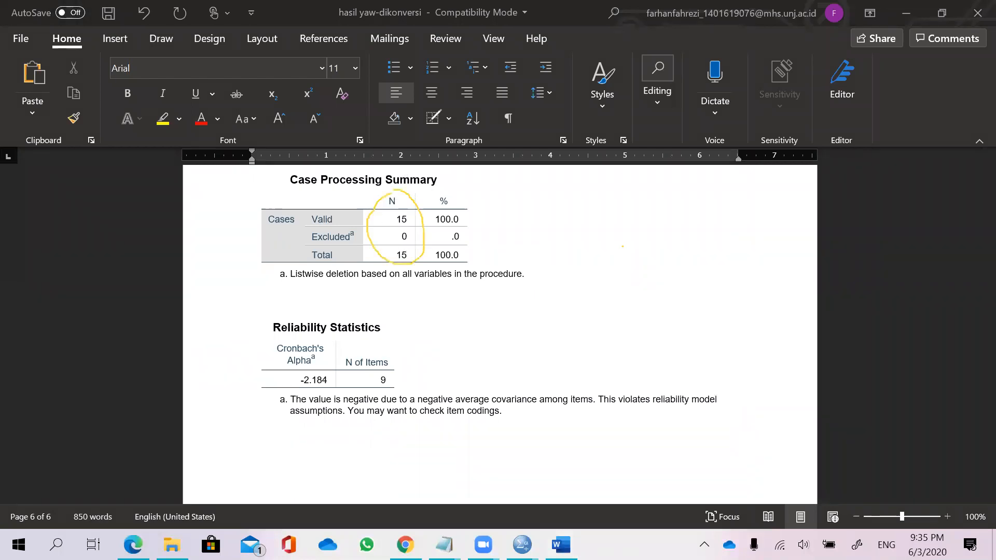
# Circle the % column of the Case Processing Summary with the pen, annotate it "15 orang mengisi", then clear the ink.
pyautogui.moveTo(447, 198)
pyautogui.mouseDown()
pyautogui.moveTo(425, 241)
pyautogui.moveTo(470, 257)
pyautogui.moveTo(474, 234)
pyautogui.moveTo(440, 193)
pyautogui.moveTo(491, 221)
pyautogui.moveTo(508, 208)
pyautogui.moveTo(520, 217)
pyautogui.moveTo(518, 205)
pyautogui.moveTo(537, 220)
pyautogui.moveTo(561, 198)
pyautogui.moveTo(567, 221)
pyautogui.mouseUp()
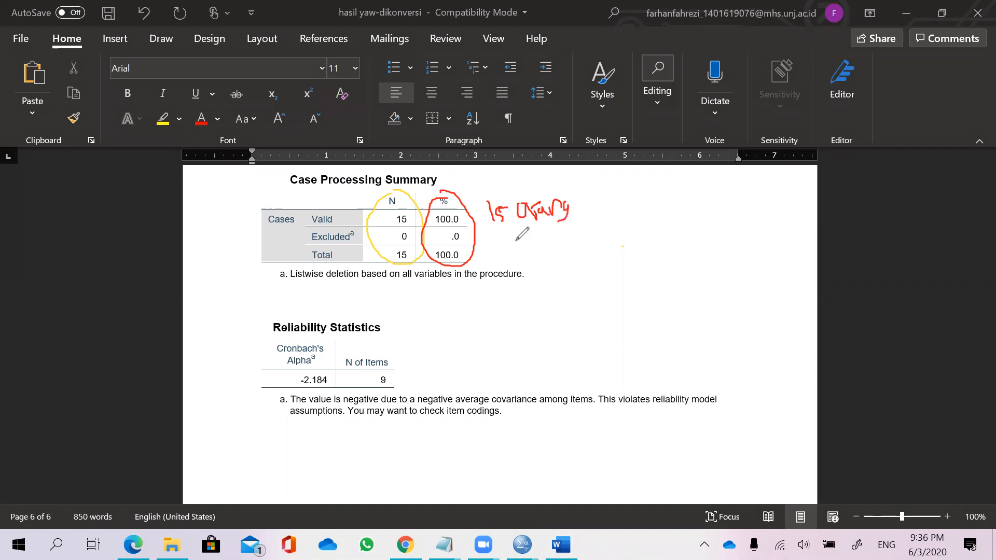
pyautogui.moveTo(513, 240); pyautogui.dragTo(600, 249)
pyautogui.click(580, 228)
pyautogui.click(598, 226)
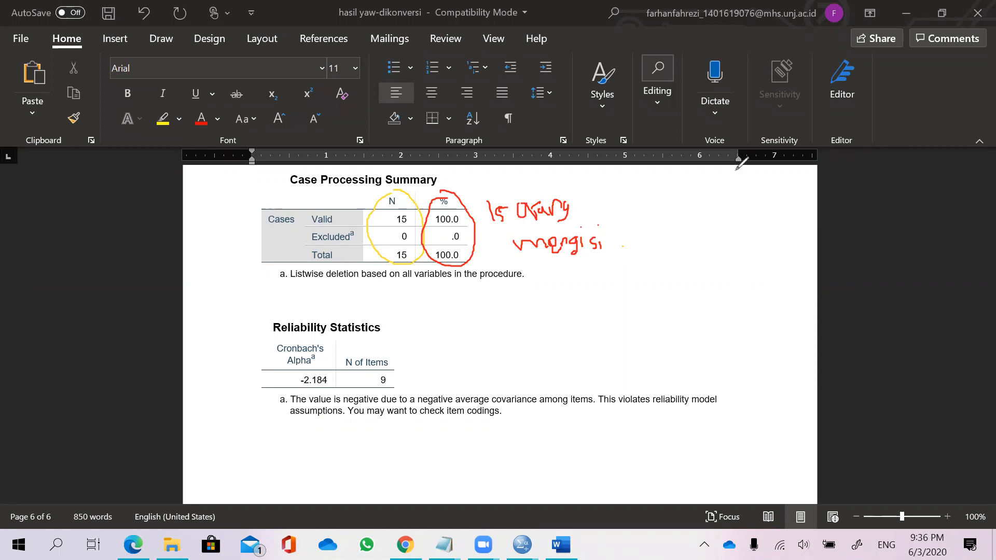
pyautogui.click(583, 107)
pyautogui.moveTo(461, 203)
pyautogui.mouseDown()
pyautogui.moveTo(528, 197)
pyautogui.moveTo(548, 216)
pyautogui.moveTo(558, 202)
pyautogui.mouseUp()
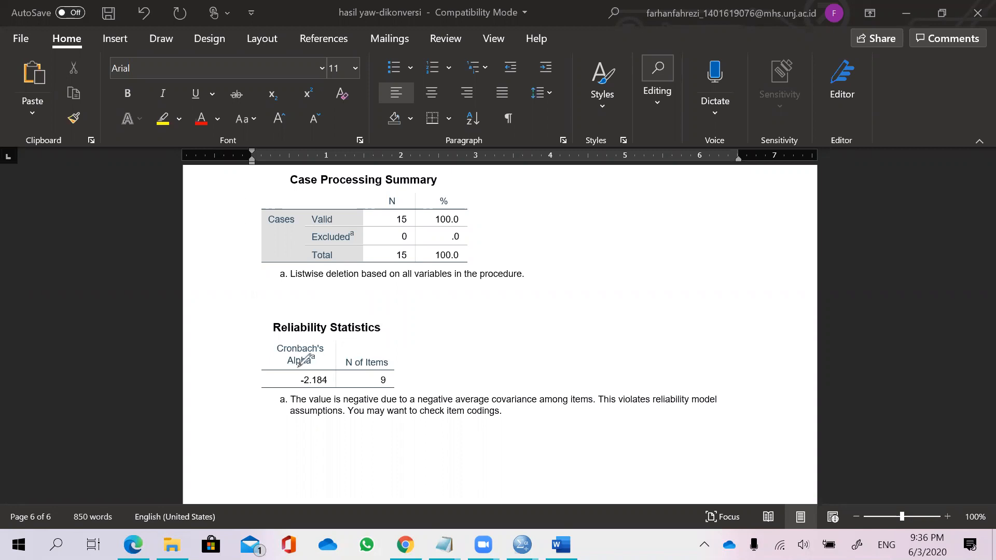
# Circle the Cronbach's Alpha value in the Reliability Statistics table with the pen and erase the mark.
pyautogui.moveTo(306, 369)
pyautogui.mouseDown()
pyautogui.moveTo(294, 378)
pyautogui.moveTo(302, 391)
pyautogui.moveTo(334, 383)
pyautogui.moveTo(309, 369)
pyautogui.mouseUp()
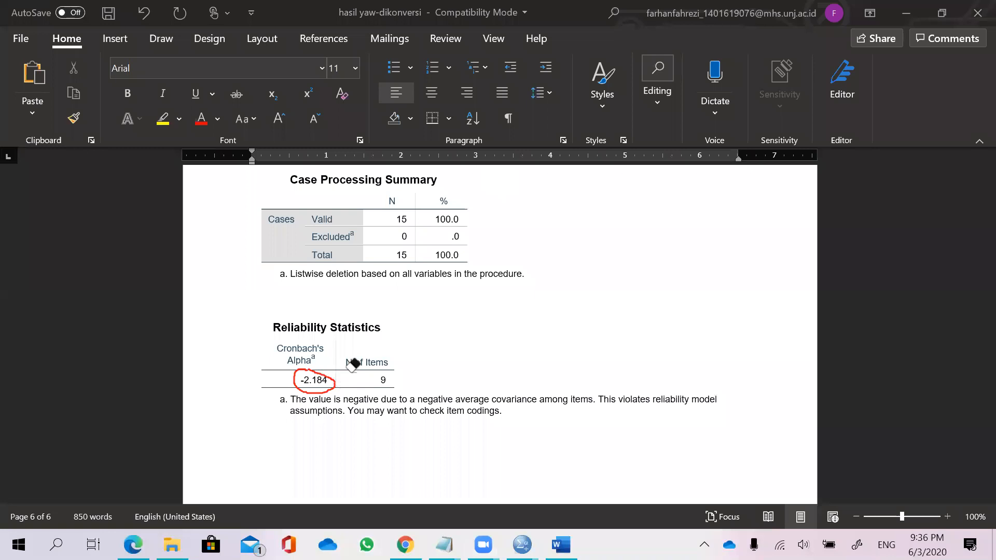
pyautogui.moveTo(283, 396); pyautogui.dragTo(297, 389)
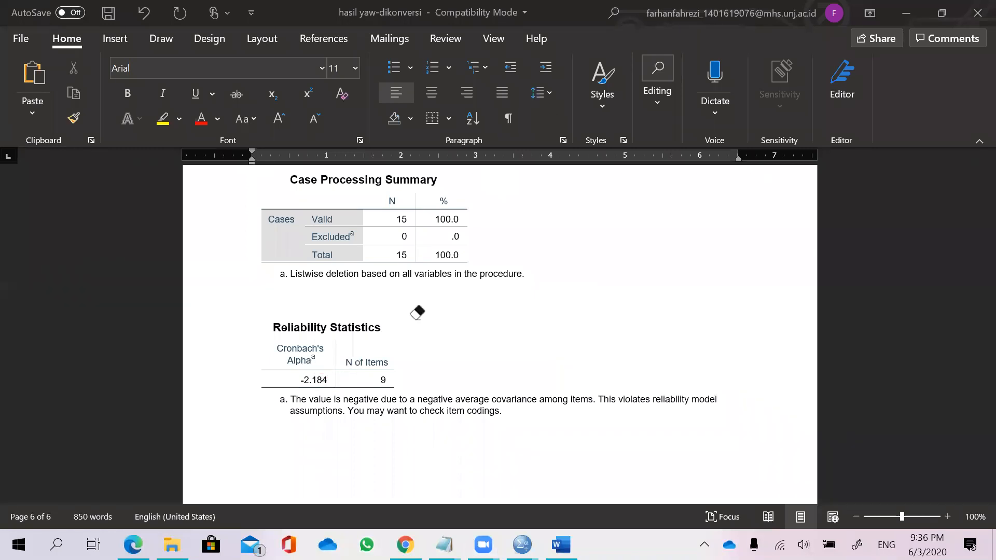
# Circle the Corrected Item-Total Correlation and Cronbach's Alpha if Item Deleted columns of Item-Total Statistics, then erase the marks.
pyautogui.scroll(-4, 418, 327)
pyautogui.scroll(-3, 426, 355)
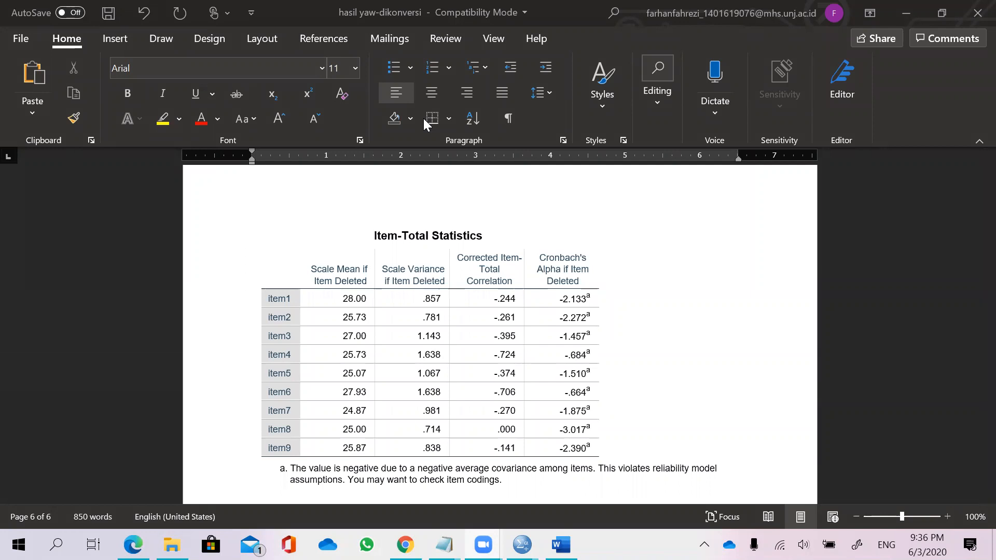
pyautogui.moveTo(464, 282)
pyautogui.mouseDown()
pyautogui.moveTo(474, 451)
pyautogui.moveTo(529, 450)
pyautogui.moveTo(547, 386)
pyautogui.moveTo(534, 306)
pyautogui.moveTo(464, 284)
pyautogui.mouseUp()
pyautogui.moveTo(573, 279)
pyautogui.mouseDown()
pyautogui.moveTo(537, 332)
pyautogui.moveTo(536, 377)
pyautogui.moveTo(562, 449)
pyautogui.moveTo(603, 452)
pyautogui.moveTo(618, 328)
pyautogui.moveTo(604, 284)
pyautogui.mouseUp()
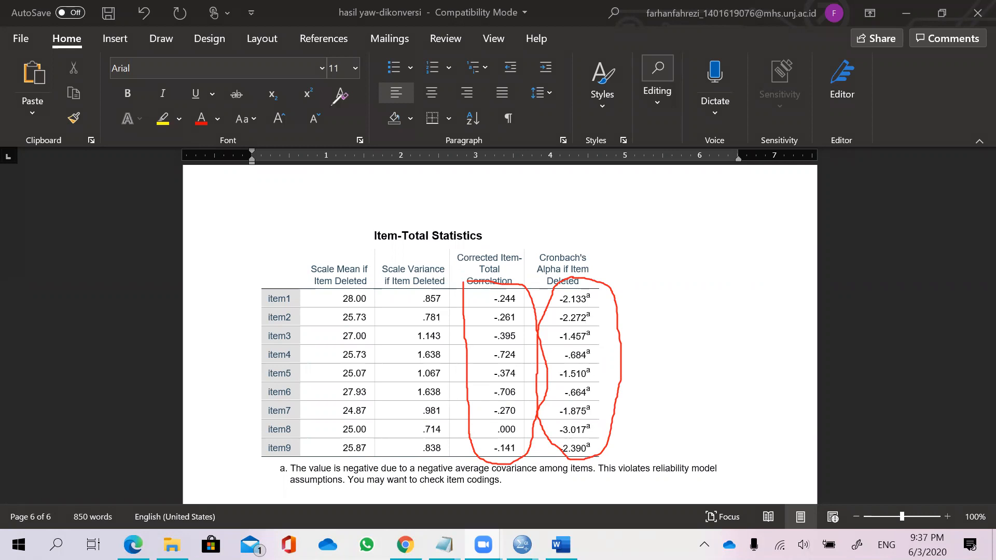
pyautogui.moveTo(682, 340); pyautogui.dragTo(318, 371)
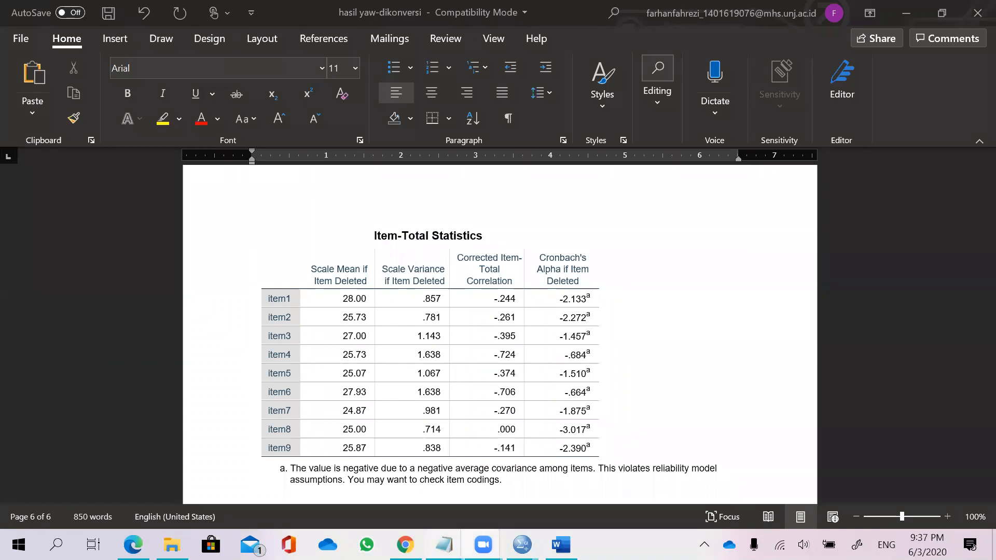
# Switch to the Kalimat Kesimpulan + Rumus notes and circle the 0.60 threshold and Reliable in the Cronbach Alpha rule, noting "valid".
pyautogui.moveTo(444, 543)
pyautogui.click(335, 485)
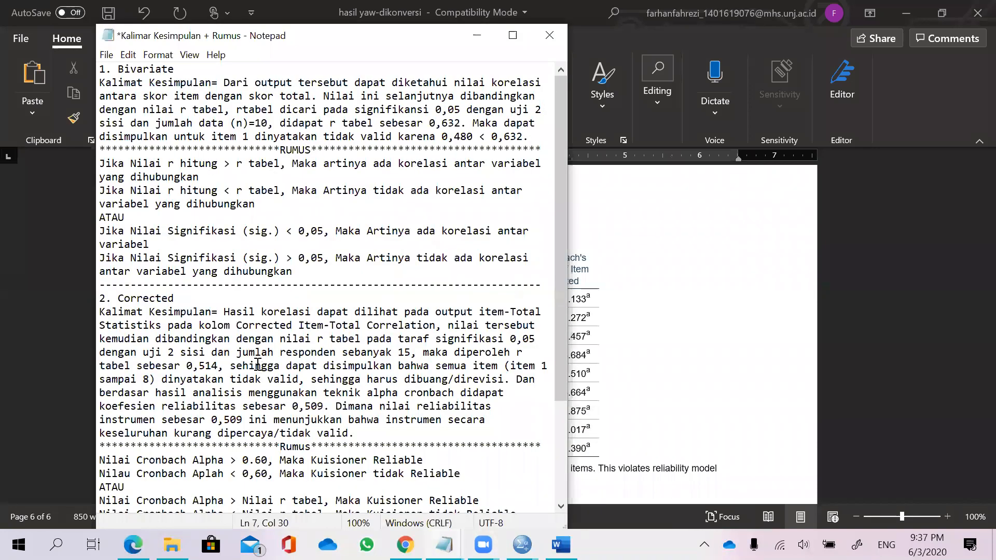
pyautogui.scroll(-2, 258, 365)
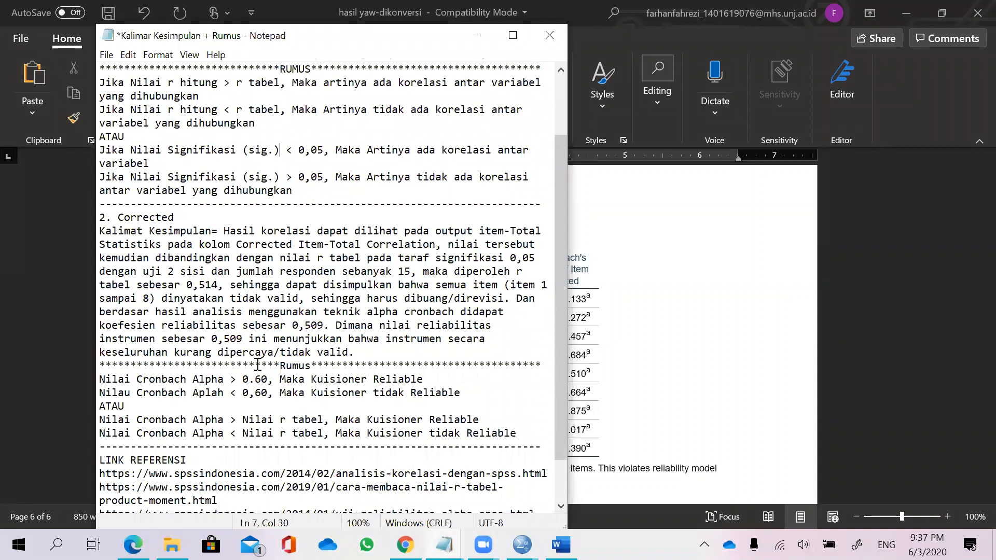
pyautogui.scroll(-1, 220, 397)
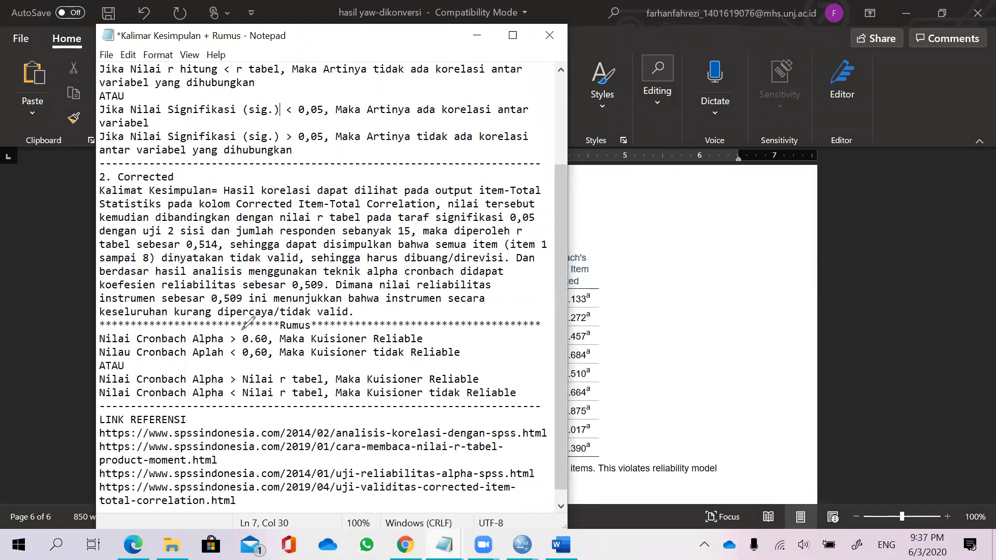
pyautogui.moveTo(243, 331)
pyautogui.mouseDown()
pyautogui.moveTo(256, 347)
pyautogui.moveTo(272, 338)
pyautogui.moveTo(250, 328)
pyautogui.mouseUp()
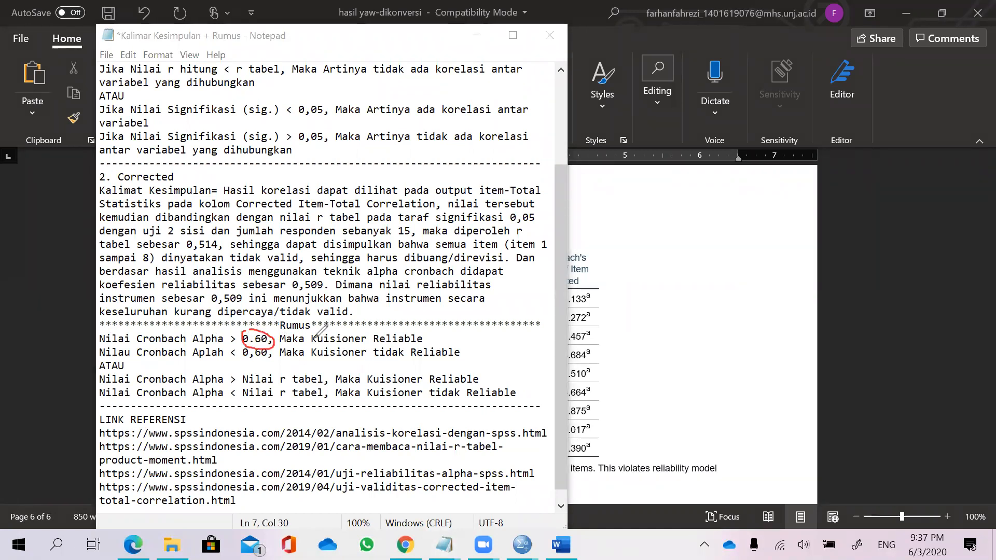
pyautogui.moveTo(377, 331)
pyautogui.mouseDown()
pyautogui.moveTo(415, 344)
pyautogui.moveTo(440, 331)
pyautogui.moveTo(478, 340)
pyautogui.mouseUp()
pyautogui.click(461, 321)
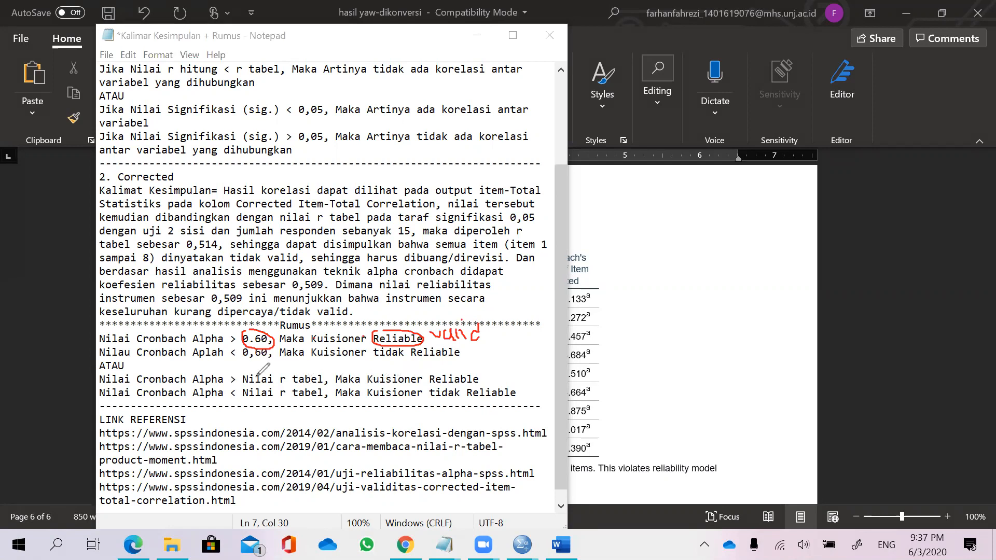
# Circle Nilai r tabel in the alternative Cronbach Alpha rule, then erase all pen marks in the notes.
pyautogui.moveTo(242, 371)
pyautogui.mouseDown()
pyautogui.moveTo(244, 385)
pyautogui.moveTo(328, 383)
pyautogui.moveTo(306, 369)
pyautogui.moveTo(244, 372)
pyautogui.mouseUp()
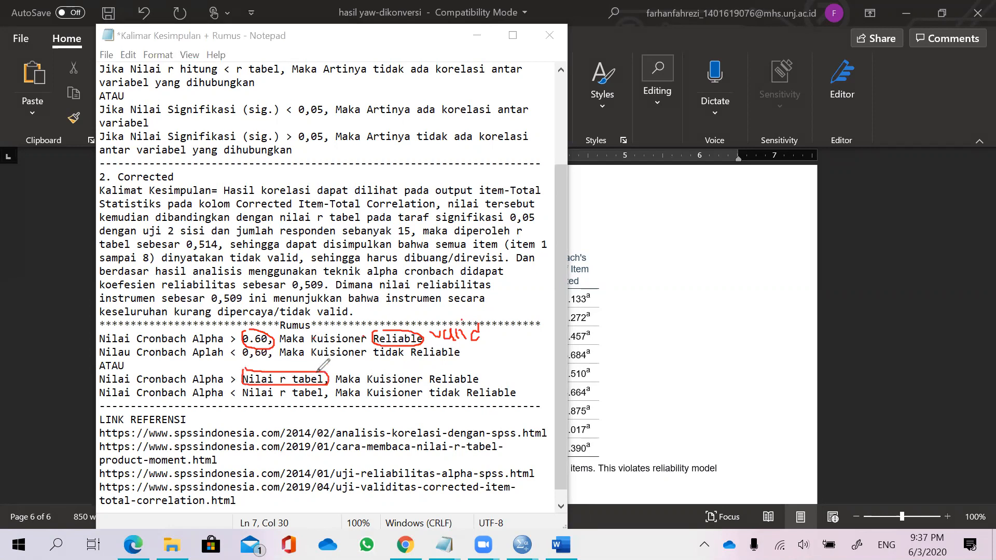
pyautogui.moveTo(336, 369); pyautogui.dragTo(353, 361)
pyautogui.moveTo(355, 361); pyautogui.dragTo(365, 372)
pyautogui.click(506, 107)
pyautogui.moveTo(487, 342); pyautogui.dragTo(364, 338)
pyautogui.moveTo(435, 371); pyautogui.dragTo(381, 343)
pyautogui.moveTo(244, 338); pyautogui.dragTo(264, 342)
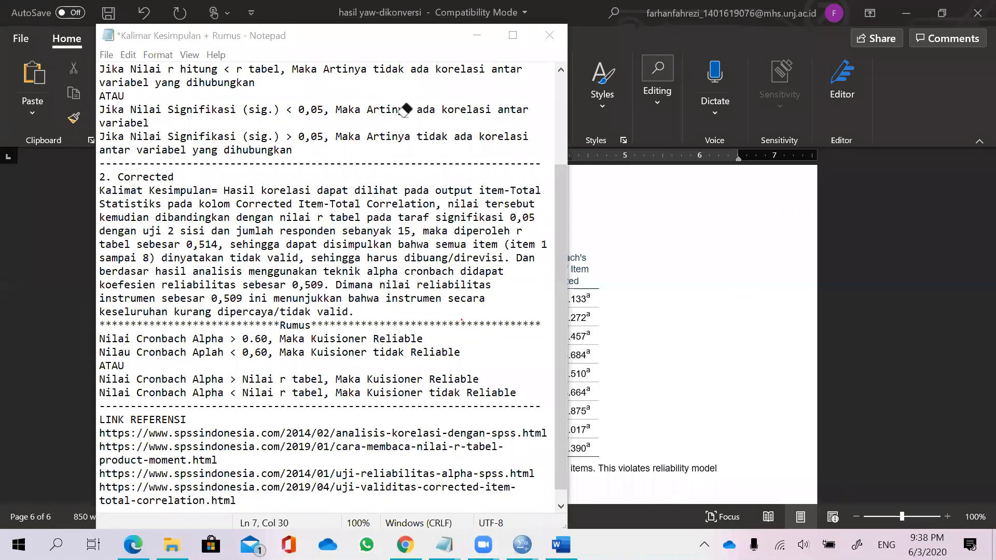
# Return to the Word output and highlight the Cronbach's Alpha value -2.184 in Reliability Statistics.
pyautogui.hotkey('alt', 'Tab')
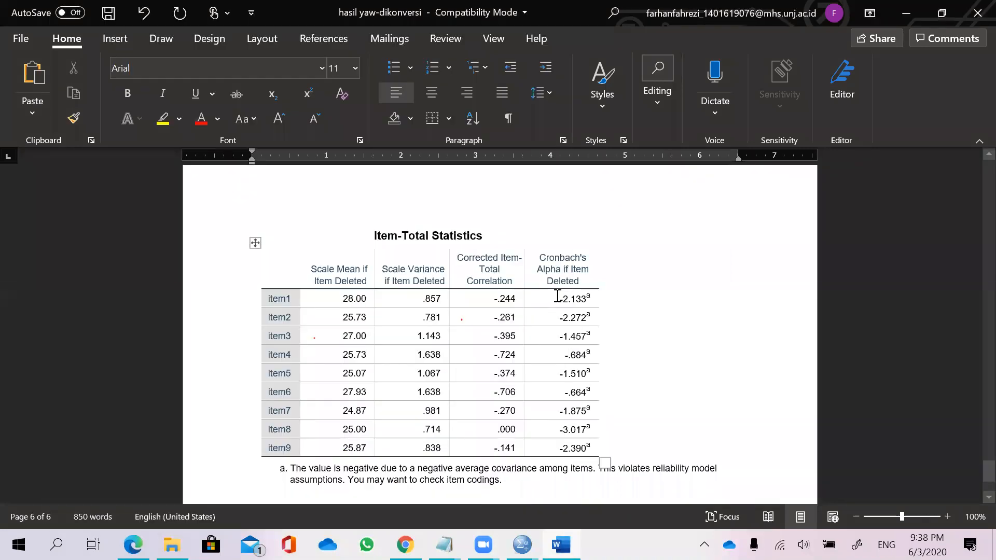
pyautogui.scroll(5, 557, 296)
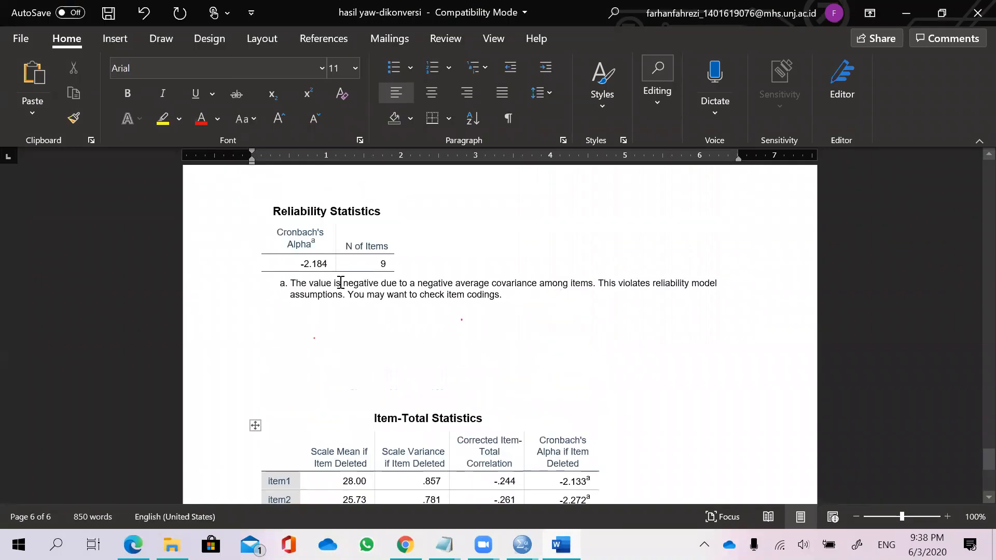
pyautogui.moveTo(328, 268); pyautogui.dragTo(301, 265)
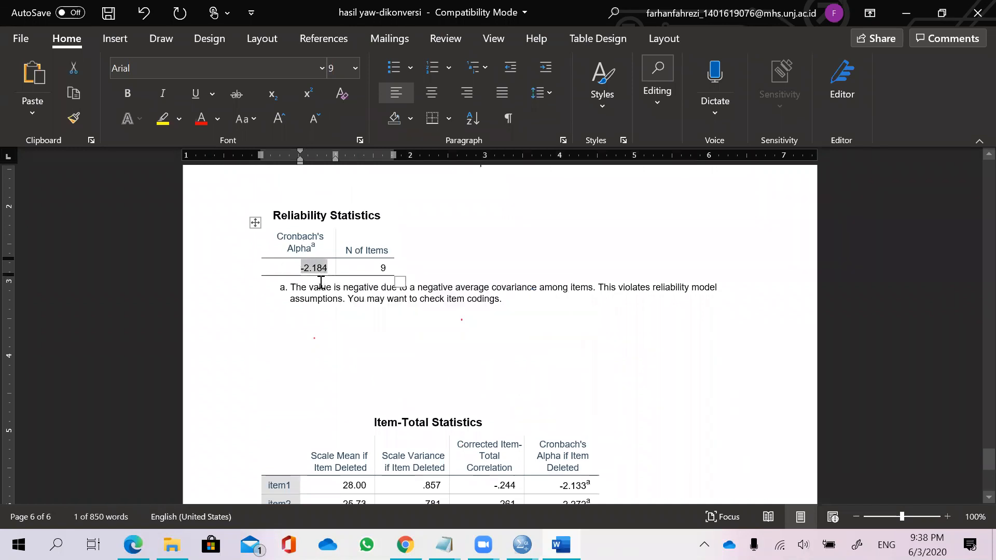
pyautogui.click(402, 421)
pyautogui.click(322, 286)
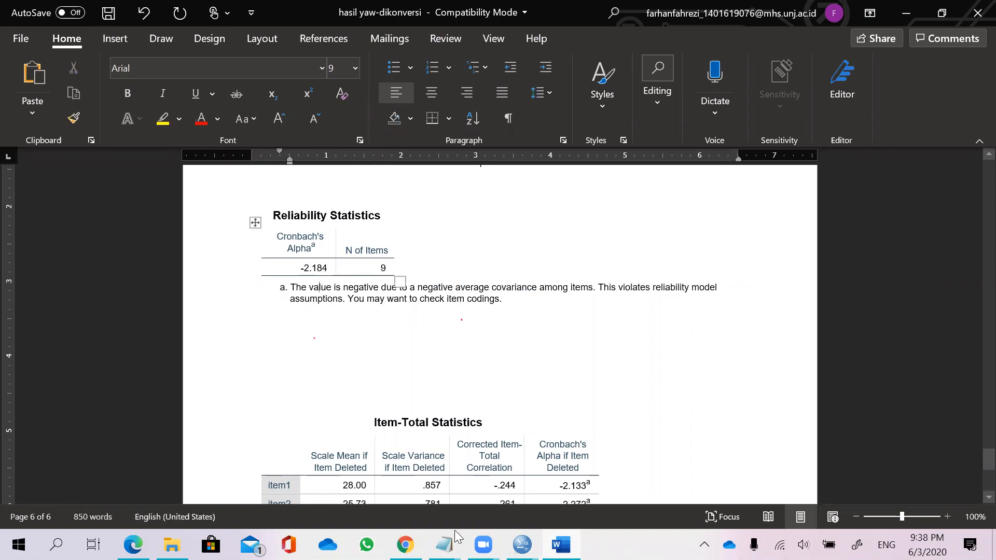
# Open the Kalimat Kesimpulan notes and highlight the -0,2184 < 0,60 comparison in the Metode Corrected conclusion.
pyautogui.moveTo(444, 545)
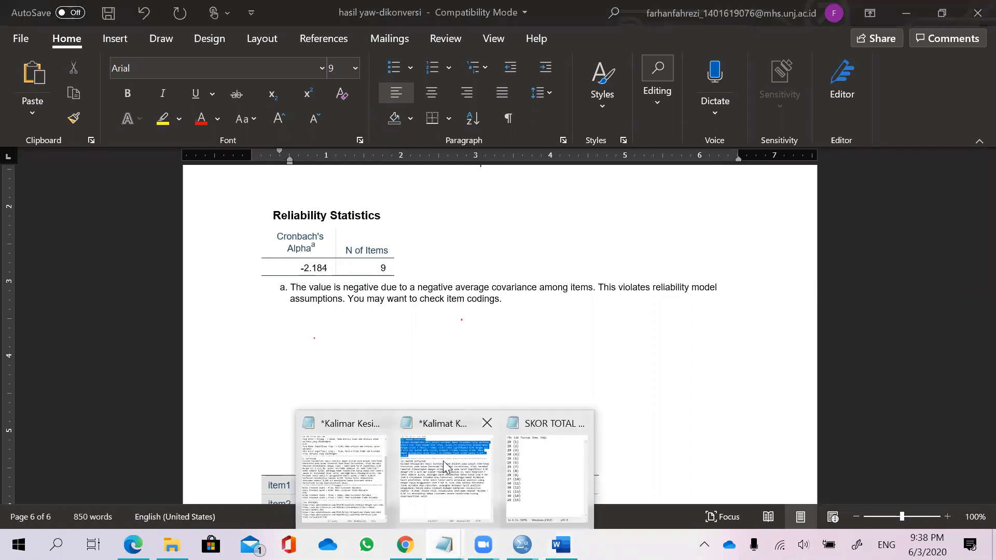
pyautogui.click(436, 418)
pyautogui.click(411, 354)
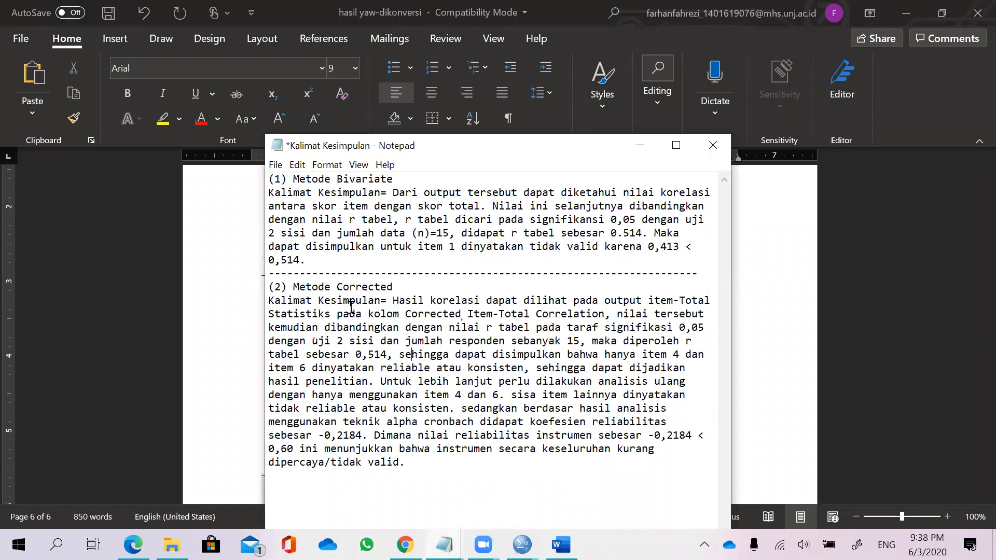
pyautogui.moveTo(649, 441); pyautogui.dragTo(705, 439)
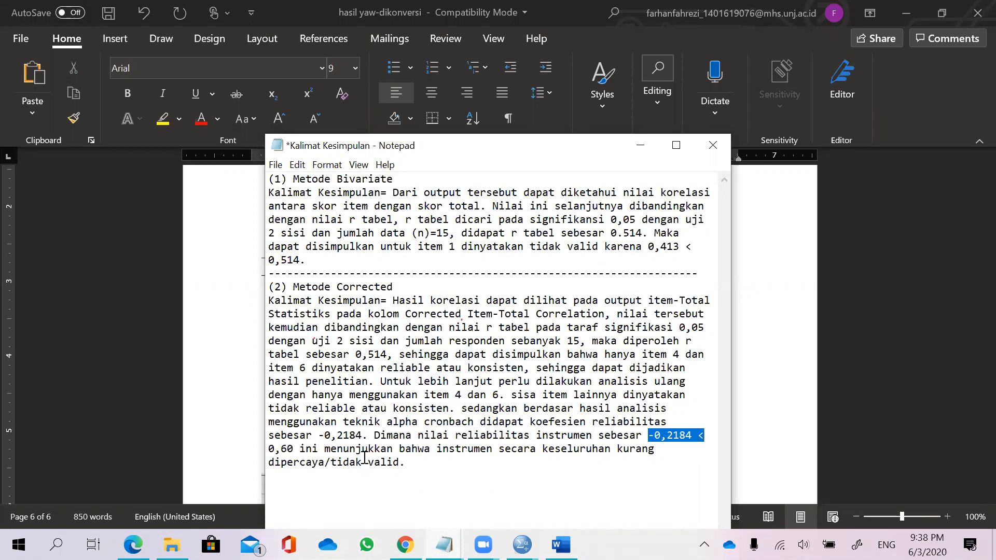
pyautogui.click(392, 458)
pyautogui.moveTo(461, 455); pyautogui.dragTo(519, 448)
pyautogui.moveTo(623, 447); pyautogui.dragTo(632, 447)
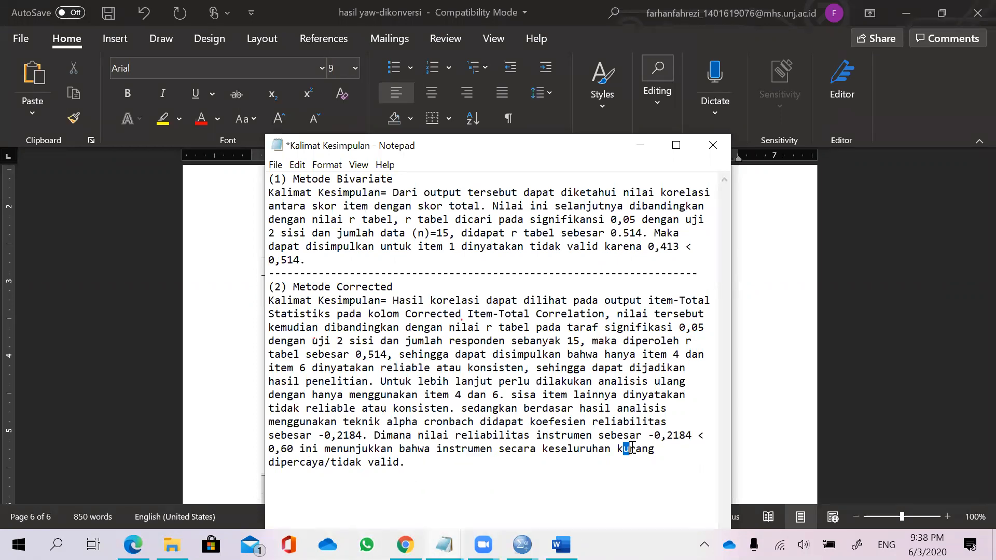
pyautogui.moveTo(387, 461); pyautogui.dragTo(313, 462)
pyautogui.click(391, 464)
# Circle nilai r tabel with the note 0,514, circle 0,514, and underline "reliable atau konsisten" in the Metode Corrected conclusion.
pyautogui.moveTo(449, 321)
pyautogui.mouseDown()
pyautogui.moveTo(540, 323)
pyautogui.moveTo(495, 293)
pyautogui.moveTo(538, 293)
pyautogui.mouseUp()
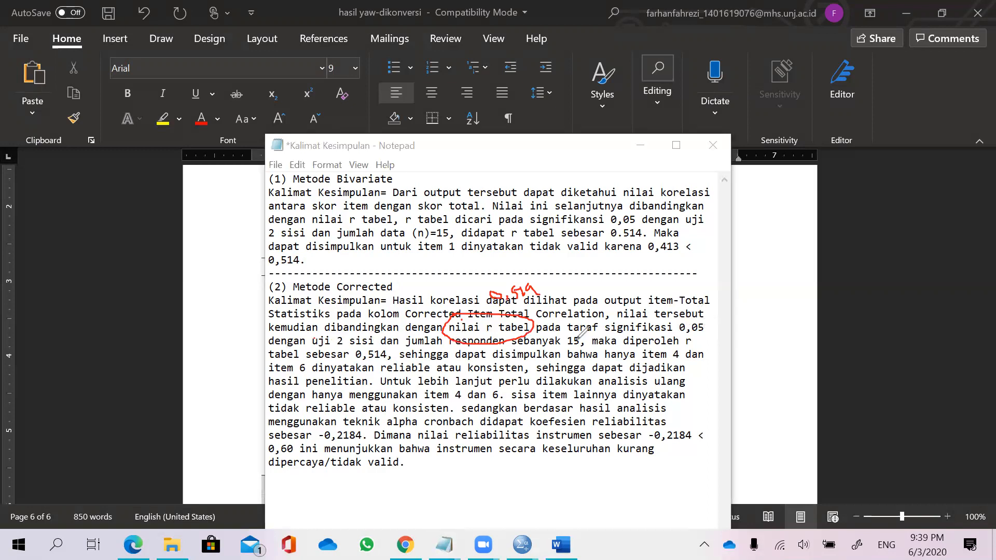
pyautogui.click(694, 341)
pyautogui.moveTo(358, 354)
pyautogui.mouseDown()
pyautogui.moveTo(358, 364)
pyautogui.moveTo(388, 350)
pyautogui.mouseUp()
pyautogui.moveTo(387, 363)
pyautogui.mouseDown()
pyautogui.moveTo(412, 373)
pyautogui.moveTo(536, 361)
pyautogui.mouseUp()
pyautogui.moveTo(395, 361); pyautogui.dragTo(559, 360)
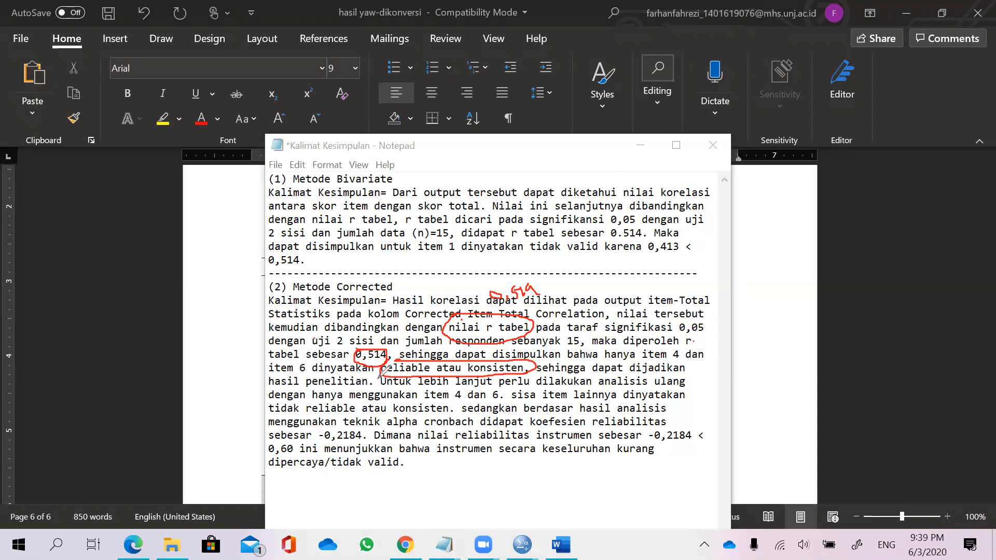
# Circle "item 4 dan 6" and annotate the conclusion sentences, then clear the ink and minimize the notes.
pyautogui.moveTo(375, 383); pyautogui.dragTo(409, 390)
pyautogui.moveTo(421, 393)
pyautogui.mouseDown()
pyautogui.moveTo(467, 406)
pyautogui.moveTo(516, 392)
pyautogui.moveTo(469, 384)
pyautogui.mouseUp()
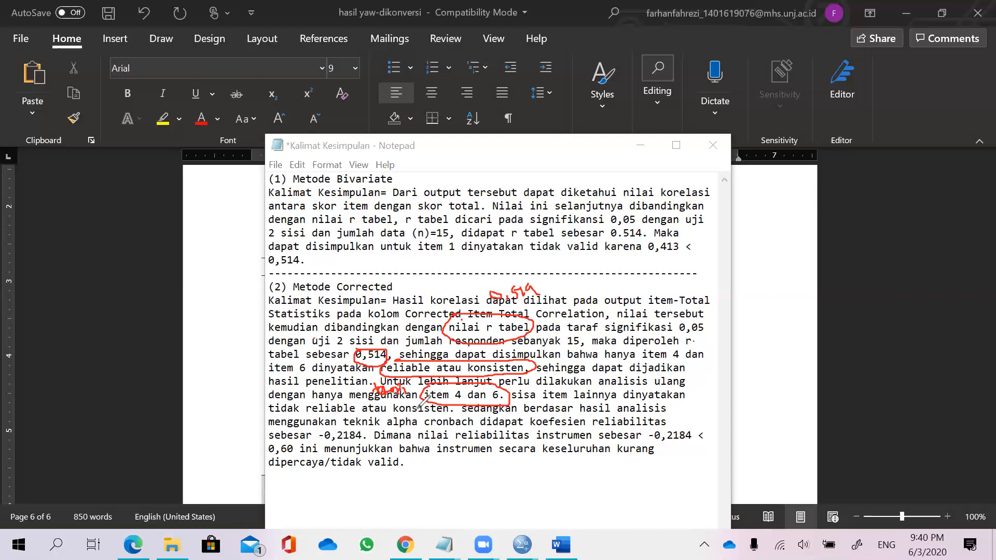
pyautogui.moveTo(391, 417)
pyautogui.mouseDown()
pyautogui.moveTo(395, 428)
pyautogui.moveTo(422, 423)
pyautogui.mouseUp()
pyautogui.moveTo(428, 415); pyautogui.dragTo(431, 424)
pyautogui.moveTo(500, 407)
pyautogui.mouseDown()
pyautogui.moveTo(500, 425)
pyautogui.moveTo(528, 409)
pyautogui.mouseUp()
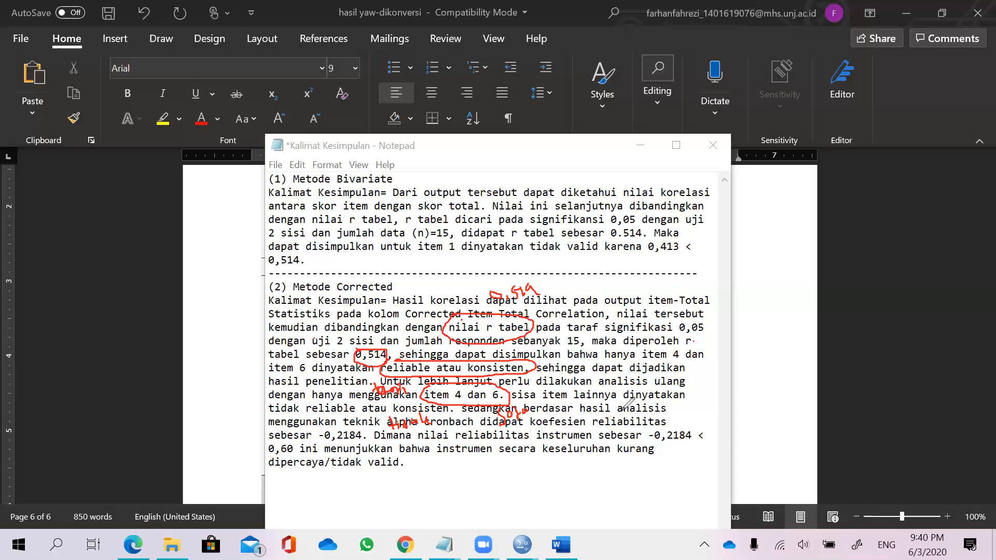
pyautogui.click(283, 164)
pyautogui.moveTo(549, 281); pyautogui.dragTo(516, 442)
pyautogui.moveTo(524, 404)
pyautogui.mouseDown()
pyautogui.moveTo(382, 383)
pyautogui.moveTo(556, 309)
pyautogui.mouseUp()
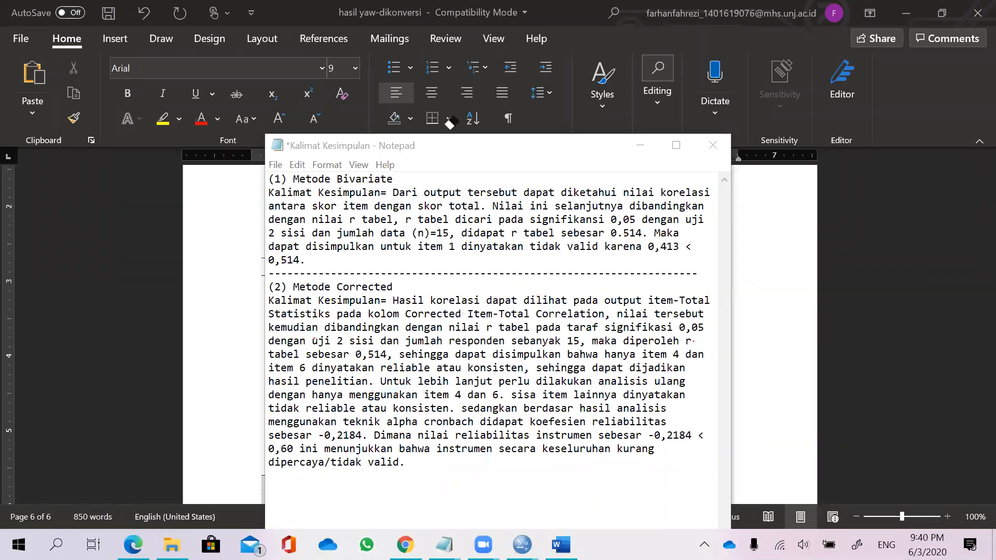
pyautogui.click(637, 145)
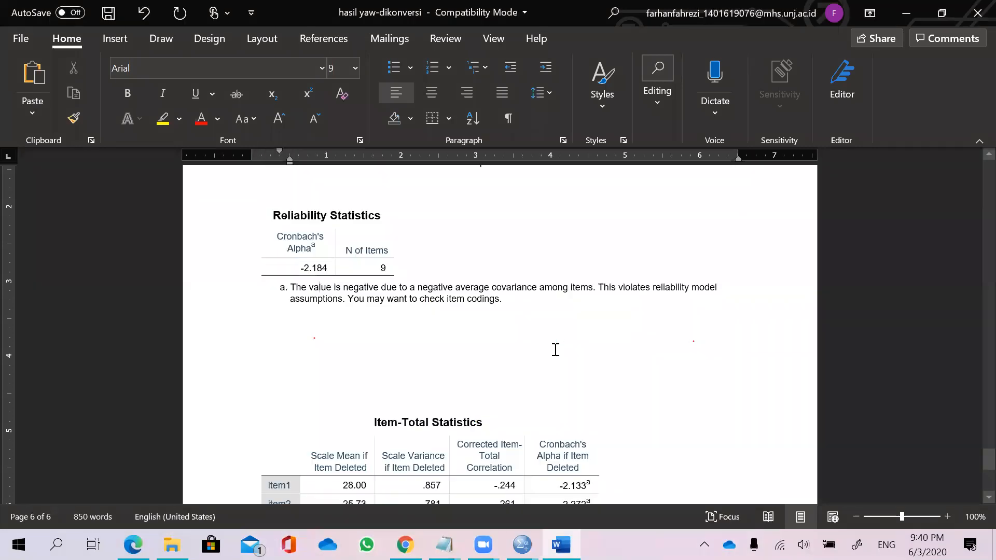
# In Item-Total Statistics, circle the Corrected Item-Total Correlation column, write 0,514 above it, and circle the item4 and item6 values.
pyautogui.scroll(-5, 547, 357)
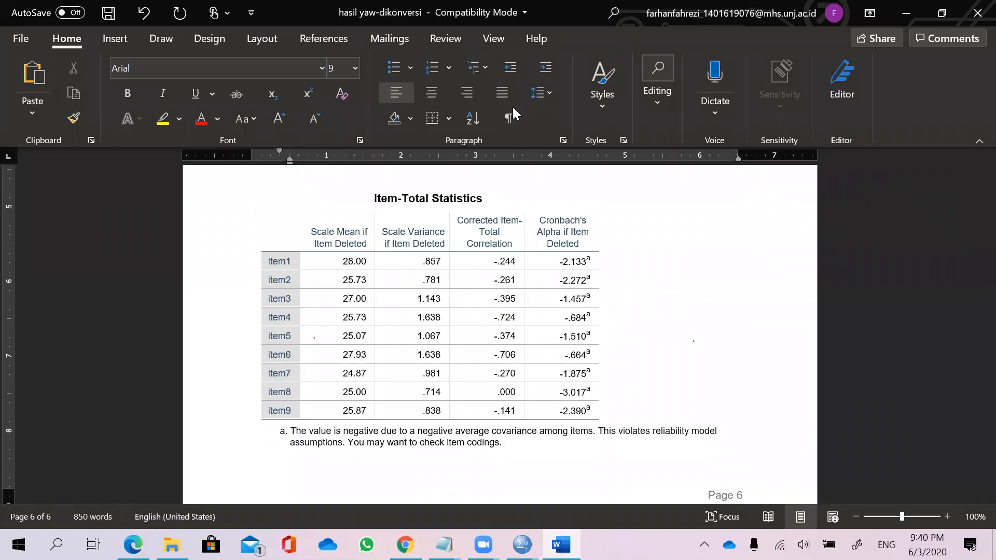
pyautogui.moveTo(484, 211)
pyautogui.mouseDown()
pyautogui.moveTo(454, 261)
pyautogui.moveTo(452, 350)
pyautogui.moveTo(526, 418)
pyautogui.moveTo(546, 327)
pyautogui.moveTo(494, 191)
pyautogui.mouseUp()
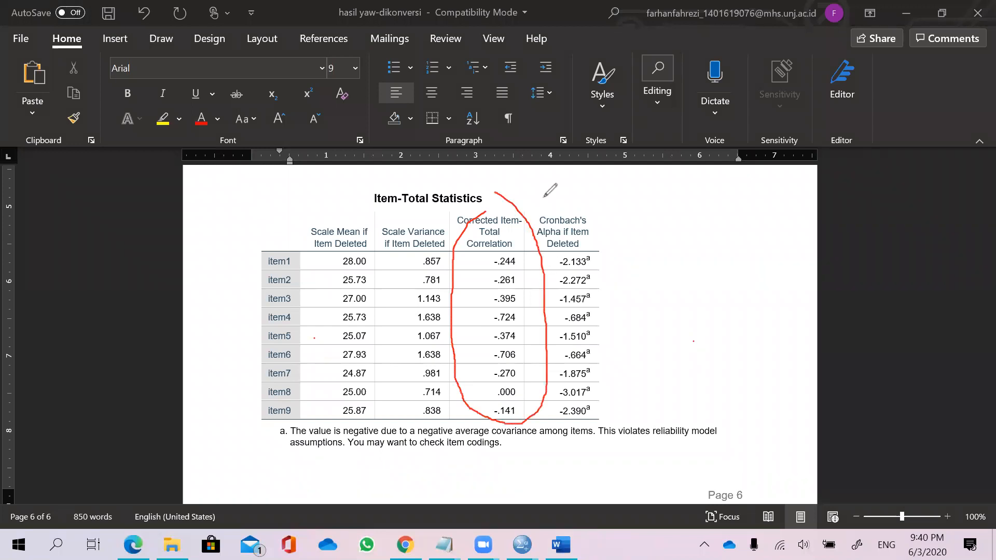
pyautogui.click(532, 180)
pyautogui.moveTo(540, 180)
pyautogui.mouseDown()
pyautogui.moveTo(550, 200)
pyautogui.moveTo(513, 200)
pyautogui.mouseUp()
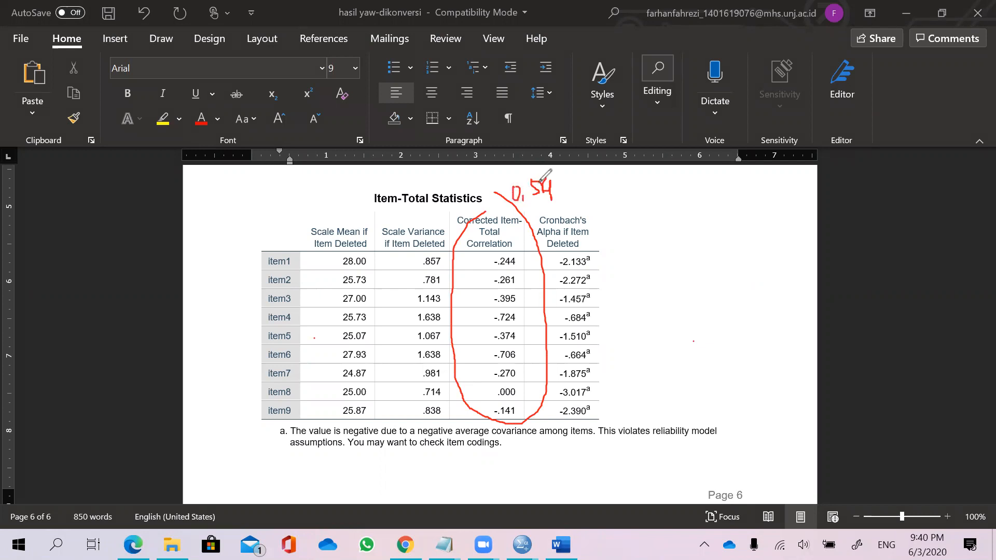
pyautogui.moveTo(545, 195)
pyautogui.mouseDown()
pyautogui.moveTo(541, 188)
pyautogui.moveTo(543, 196)
pyautogui.mouseUp()
pyautogui.moveTo(538, 186)
pyautogui.mouseDown()
pyautogui.moveTo(535, 198)
pyautogui.moveTo(555, 197)
pyautogui.mouseUp()
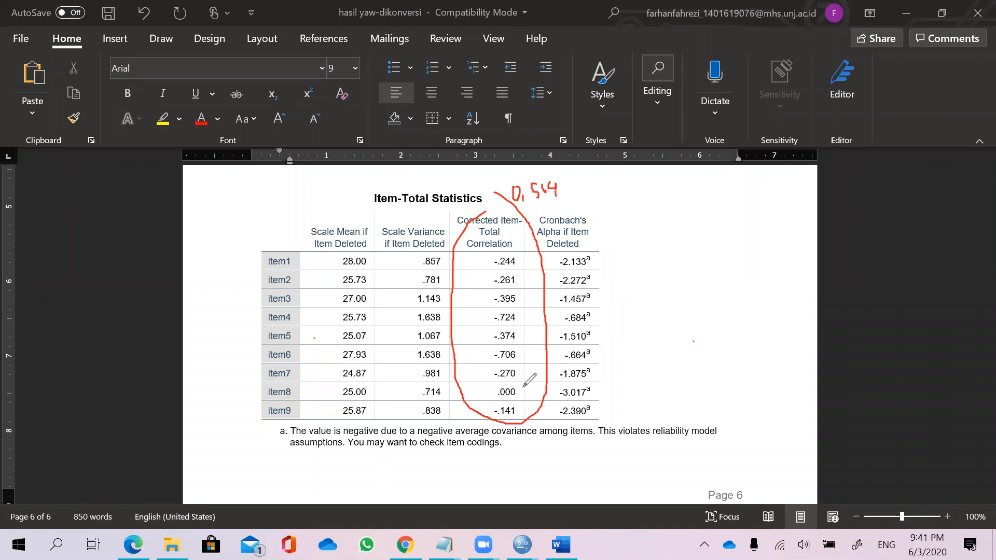
pyautogui.moveTo(533, 183)
pyautogui.mouseDown()
pyautogui.moveTo(566, 206)
pyautogui.moveTo(522, 176)
pyautogui.mouseUp()
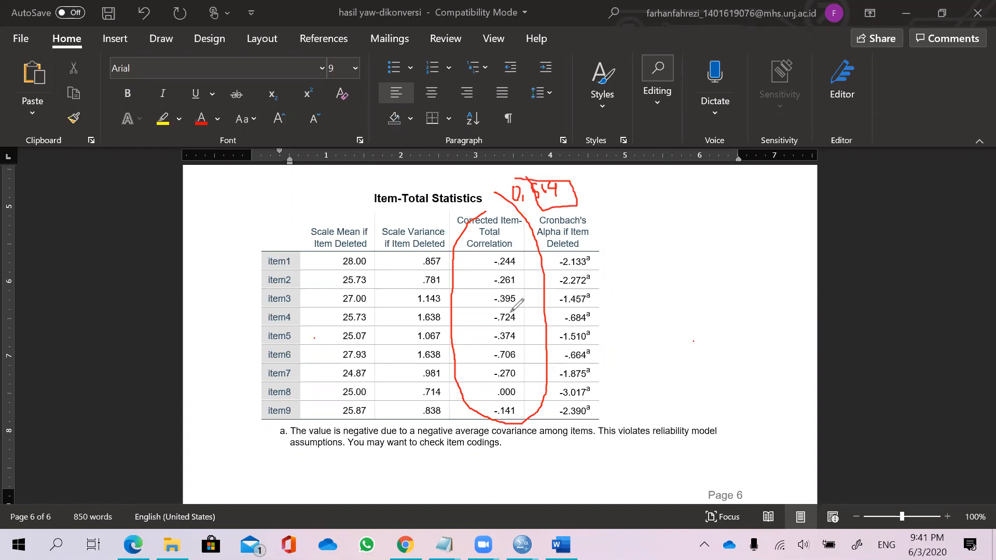
pyautogui.moveTo(516, 310)
pyautogui.mouseDown()
pyautogui.moveTo(494, 319)
pyautogui.moveTo(519, 314)
pyautogui.mouseUp()
pyautogui.moveTo(507, 348)
pyautogui.mouseDown()
pyautogui.moveTo(494, 358)
pyautogui.moveTo(522, 354)
pyautogui.mouseUp()
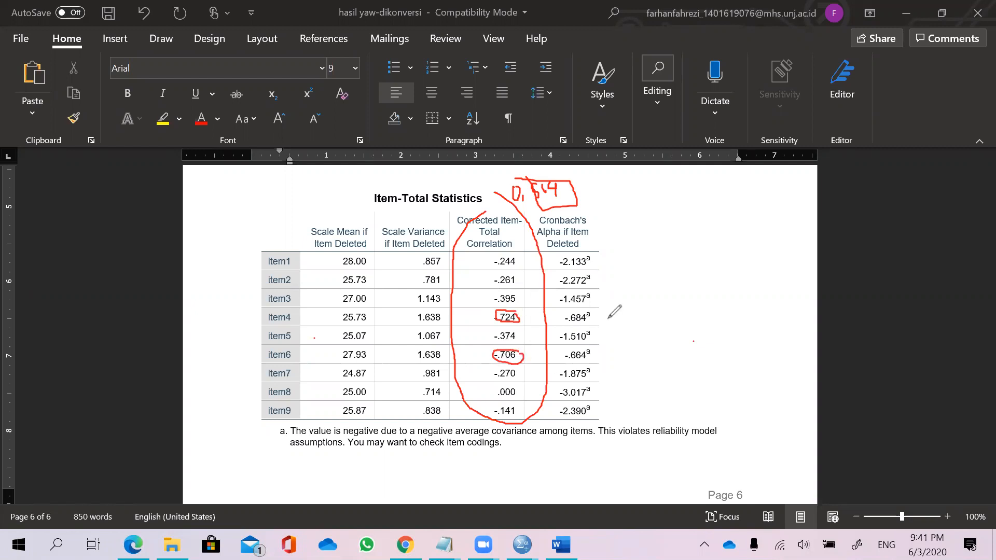
# Tick the item4 and item6 rows, circle their item labels, and erase the other ink on the Item-Total Statistics table.
pyautogui.moveTo(598, 317); pyautogui.dragTo(616, 305)
pyautogui.moveTo(599, 356); pyautogui.dragTo(642, 341)
pyautogui.moveTo(288, 313)
pyautogui.mouseDown()
pyautogui.moveTo(270, 317)
pyautogui.moveTo(293, 314)
pyautogui.mouseUp()
pyautogui.moveTo(284, 349)
pyautogui.mouseDown()
pyautogui.moveTo(267, 355)
pyautogui.moveTo(298, 358)
pyautogui.moveTo(284, 348)
pyautogui.mouseUp()
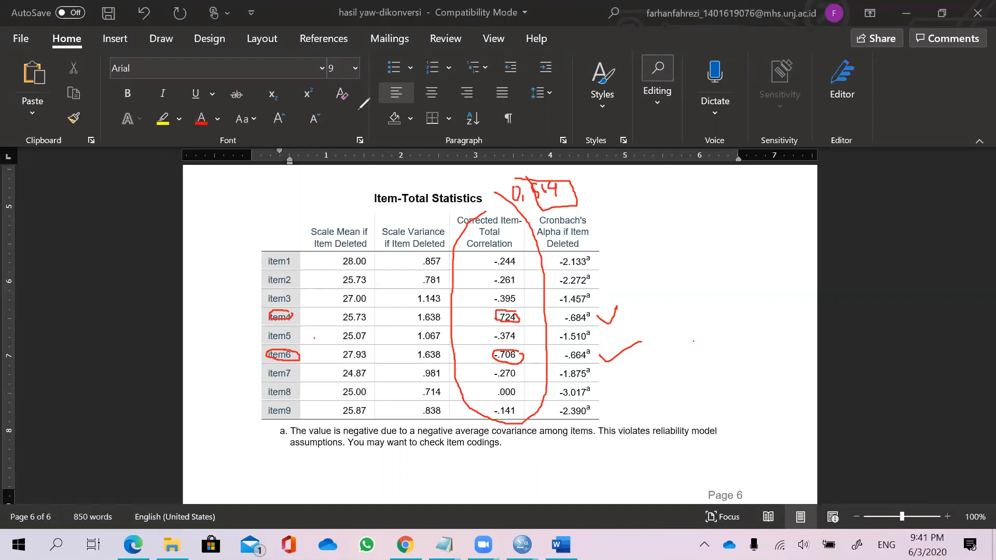
pyautogui.moveTo(622, 349)
pyautogui.mouseDown()
pyautogui.moveTo(525, 282)
pyautogui.moveTo(516, 326)
pyautogui.moveTo(463, 351)
pyautogui.moveTo(540, 191)
pyautogui.moveTo(497, 205)
pyautogui.moveTo(519, 193)
pyautogui.mouseUp()
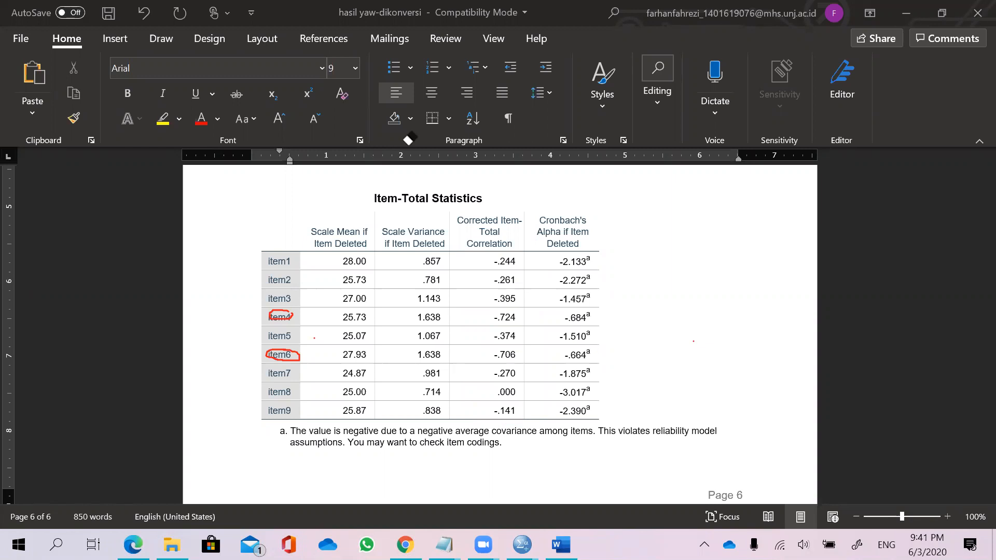
# Bring up the Kalimat Kesimpulan notes and insert "tidak" before "konsisten" in the sentence about the remaining items.
pyautogui.click(445, 545)
pyautogui.click(460, 496)
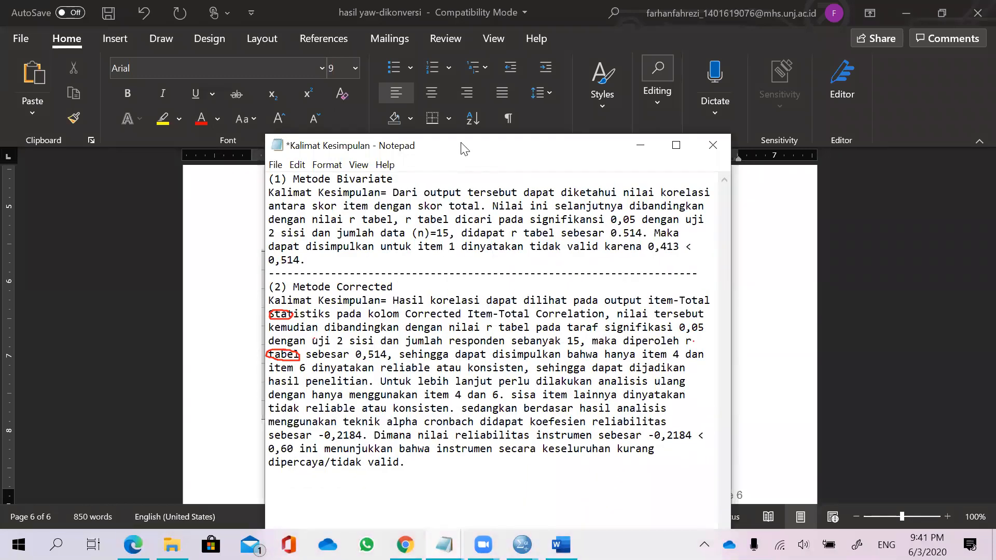
pyautogui.moveTo(463, 148); pyautogui.dragTo(511, 129)
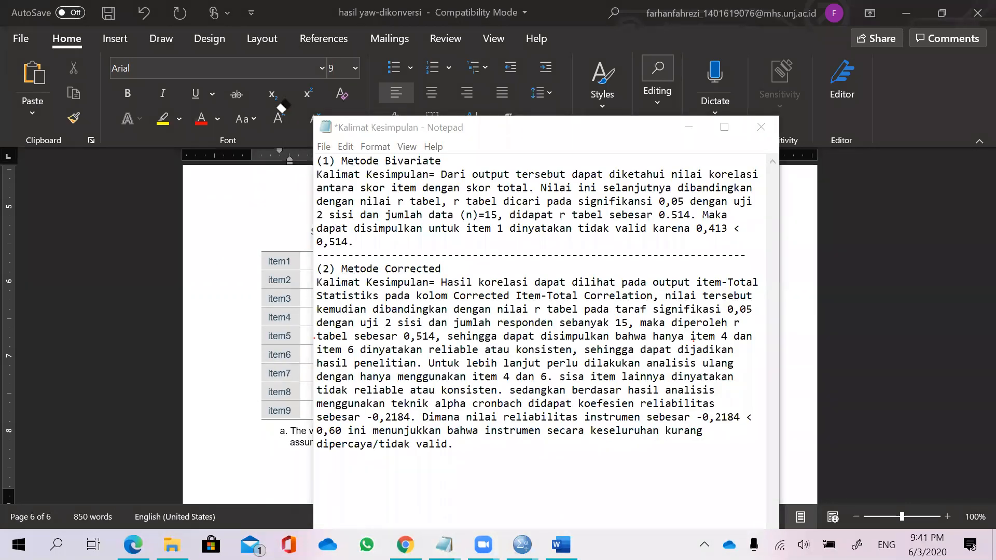
pyautogui.moveTo(578, 379); pyautogui.dragTo(592, 380)
pyautogui.click(698, 378)
pyautogui.moveTo(478, 393); pyautogui.dragTo(496, 392)
pyautogui.click(436, 390)
pyautogui.write('tidak')
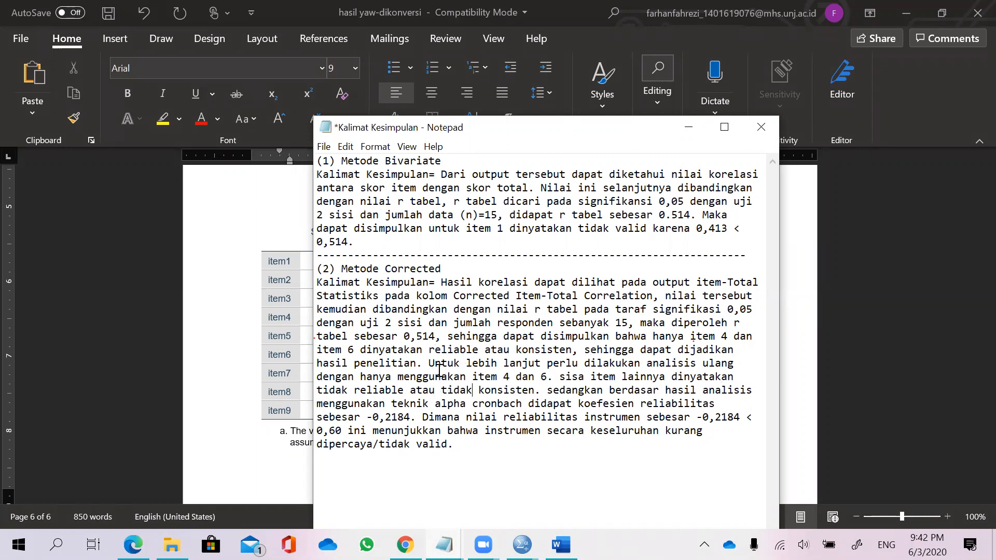
# Start the follow-up sentence with "Tetapi untuk" and change the item 4 and 6 clause to "reliable atau tidak konsisten".
pyautogui.write('T')
pyautogui.press('capslock')
pyautogui.write('te')
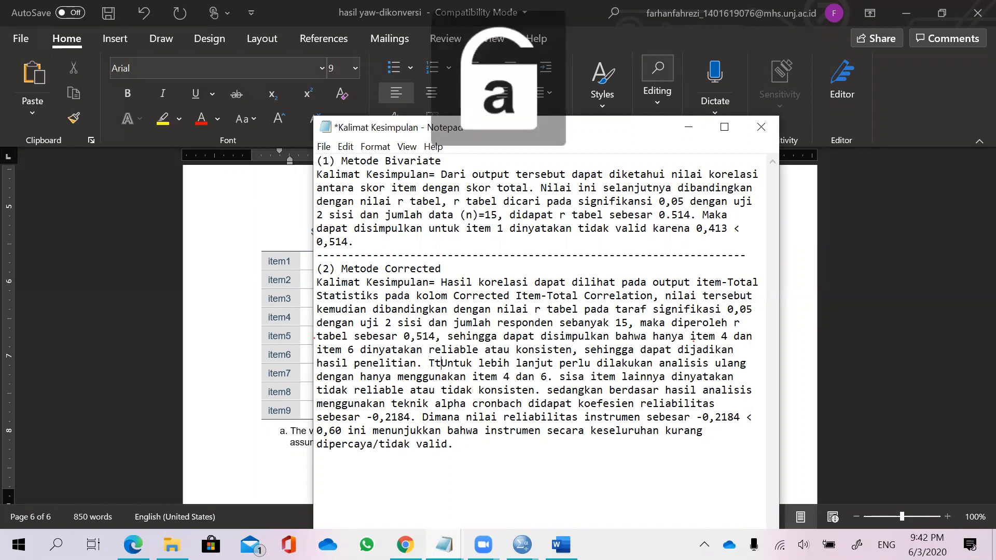
pyautogui.press('Delete')
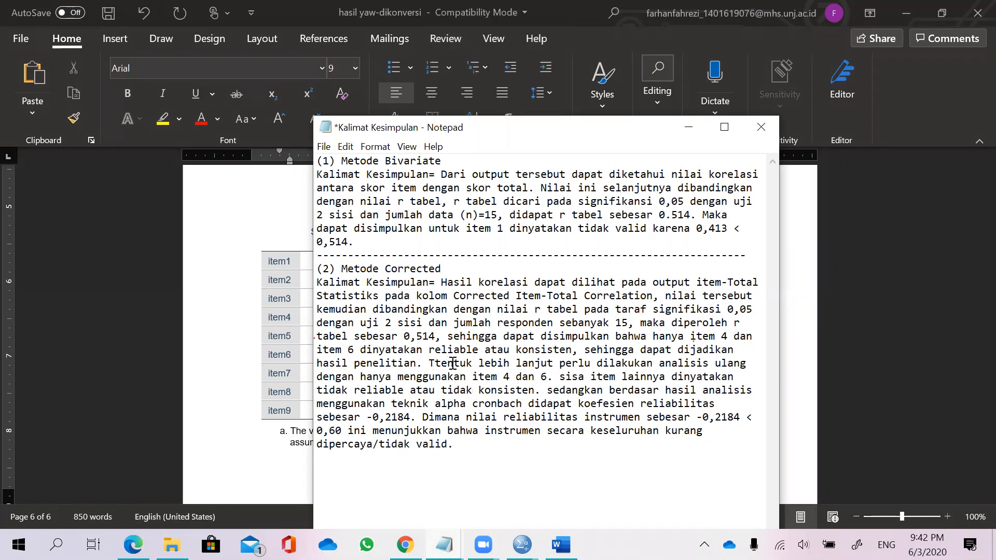
pyautogui.press('BackSpace')
pyautogui.press('BackSpace')
pyautogui.press('Delete')
pyautogui.write('etapi un')
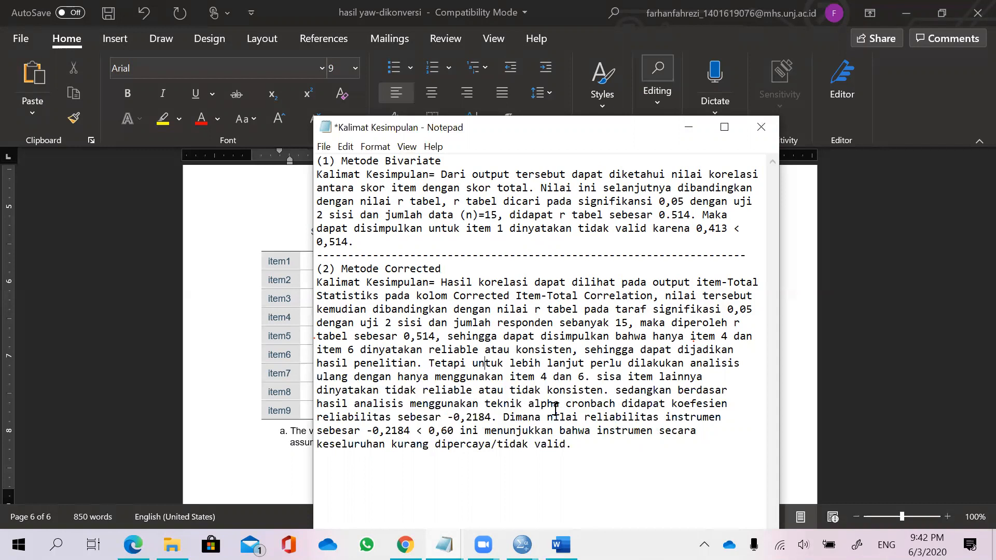
pyautogui.write('td')
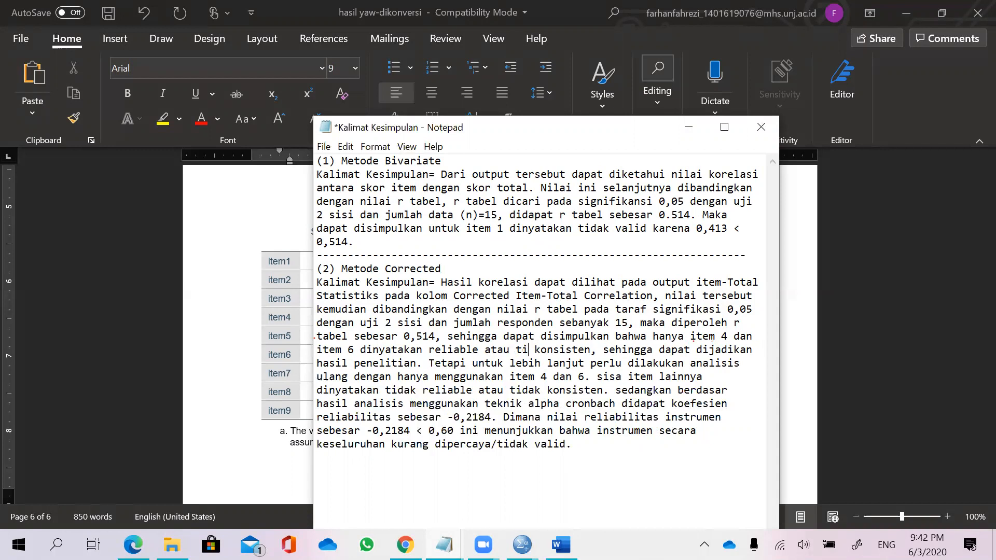
pyautogui.write('dak')
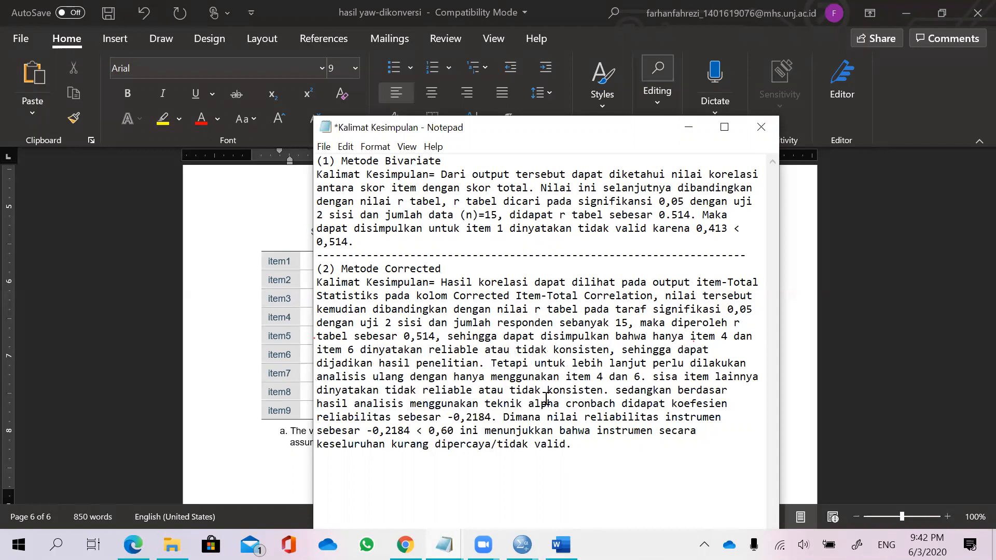
# Circle the -0,2184 coefficient, the -0,2184 < 0,60 comparison and "tidak valid" in the conclusion, then clear the ink.
pyautogui.moveTo(615, 392); pyautogui.dragTo(422, 431)
pyautogui.click(386, 430)
pyautogui.moveTo(455, 404)
pyautogui.mouseDown()
pyautogui.moveTo(449, 425)
pyautogui.moveTo(479, 410)
pyautogui.moveTo(439, 414)
pyautogui.mouseUp()
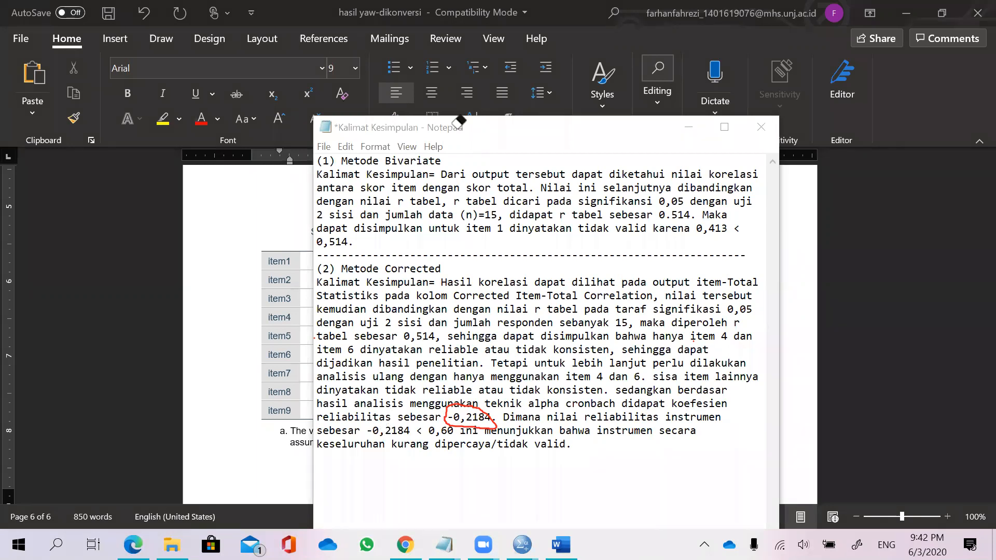
pyautogui.click(452, 412)
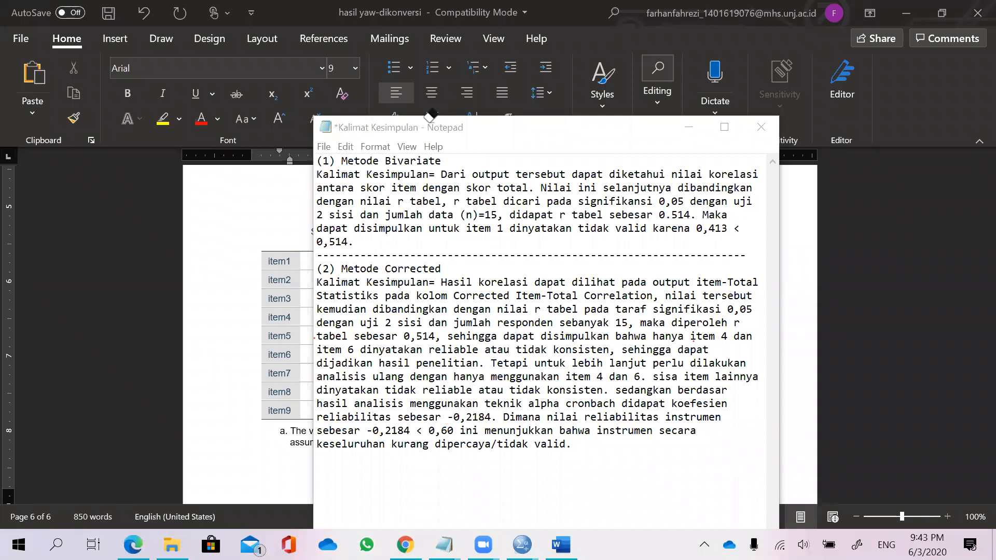
pyautogui.moveTo(372, 424)
pyautogui.mouseDown()
pyautogui.moveTo(384, 442)
pyautogui.moveTo(454, 432)
pyautogui.moveTo(374, 424)
pyautogui.mouseUp()
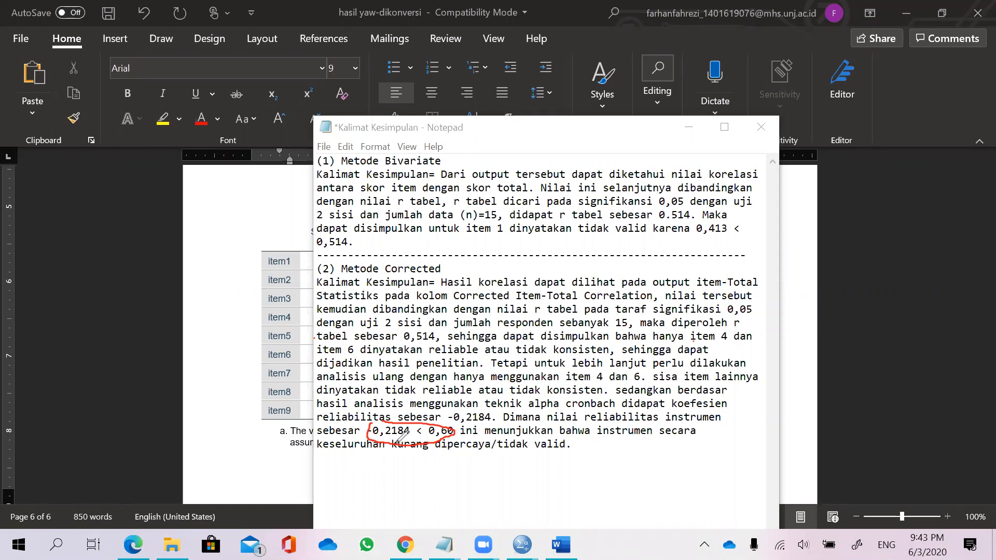
pyautogui.moveTo(498, 430)
pyautogui.mouseDown()
pyautogui.moveTo(586, 458)
pyautogui.moveTo(544, 428)
pyautogui.mouseUp()
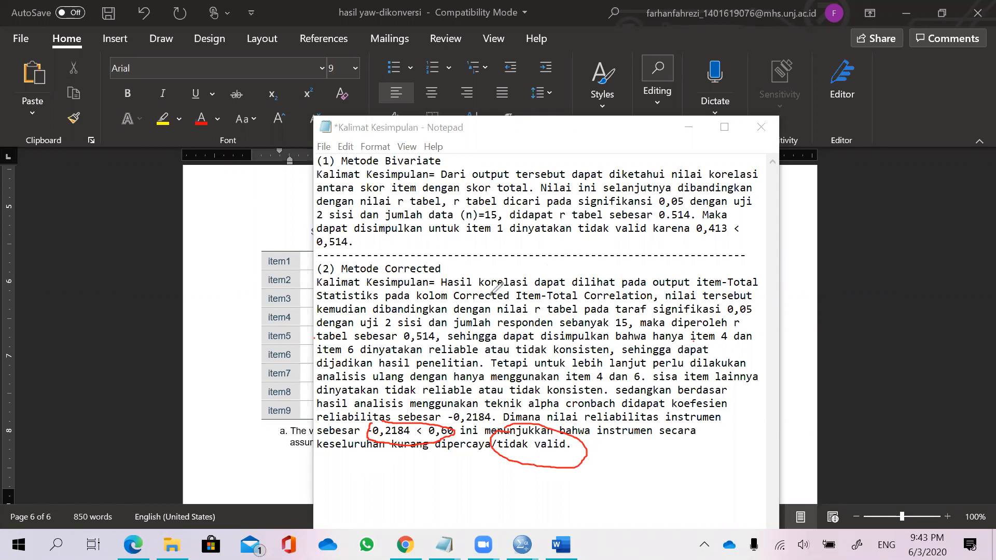
pyautogui.click(621, 426)
pyautogui.click(449, 430)
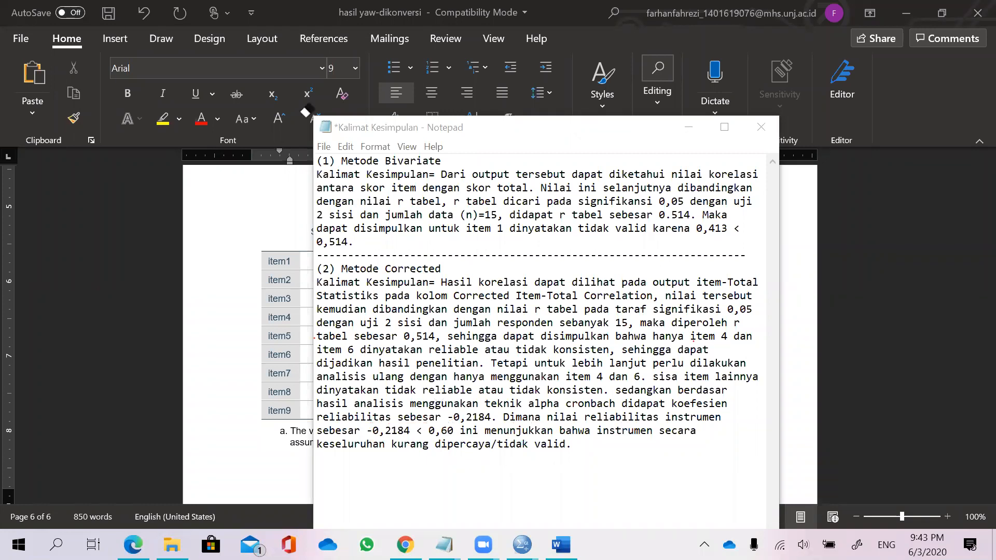
# Copy the whole Metode Corrected conclusion from the notes and paste it below the table note in the document.
pyautogui.moveTo(605, 456); pyautogui.dragTo(295, 266)
pyautogui.hotkey('ctrl', 'c')
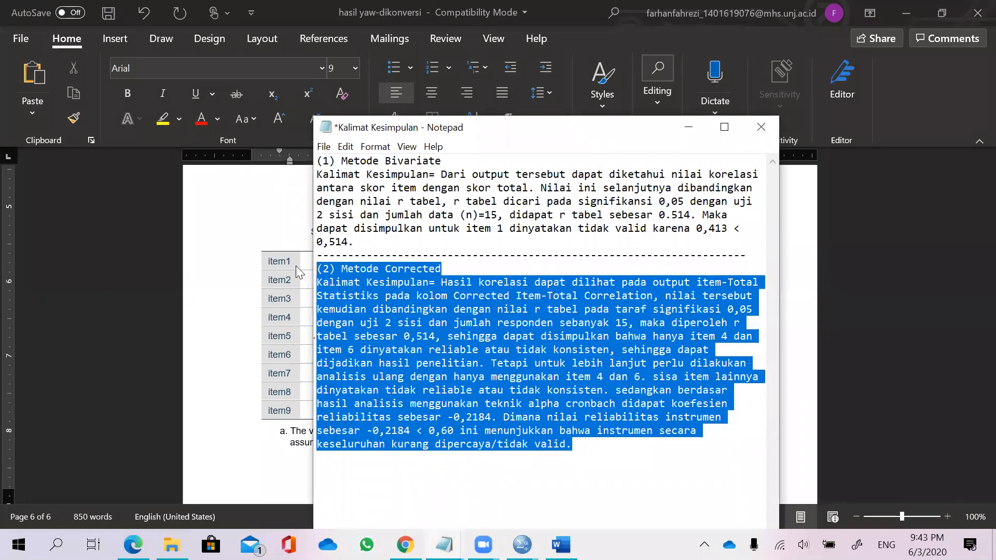
pyautogui.click(254, 354)
pyautogui.scroll(-3, 476, 308)
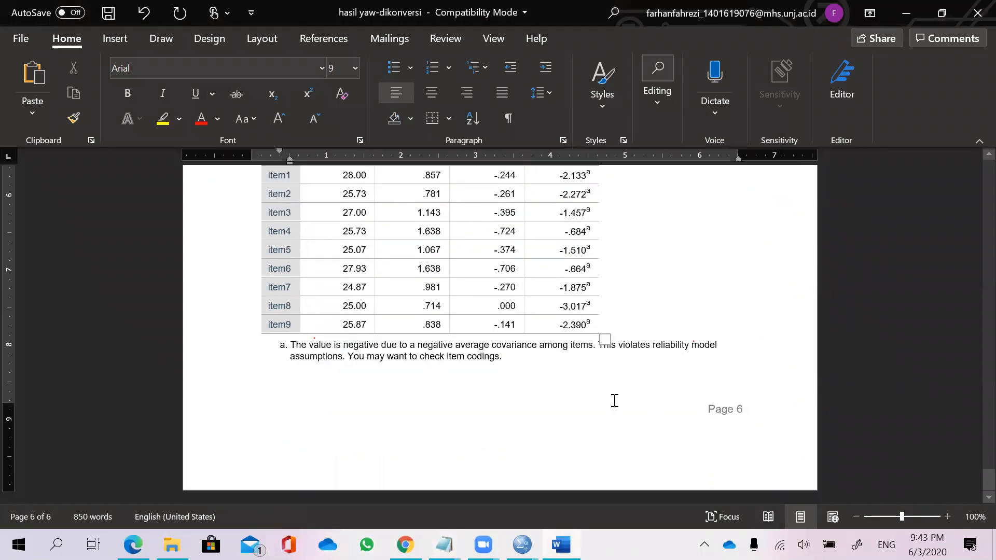
pyautogui.press('Return')
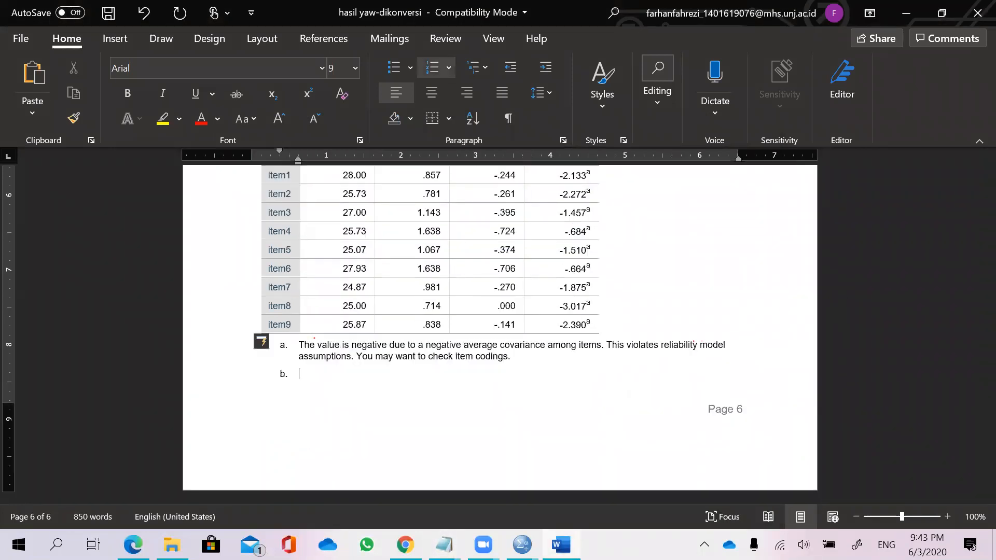
pyautogui.press('BackSpace')
pyautogui.press('BackSpace')
pyautogui.hotkey('ctrl', 'v')
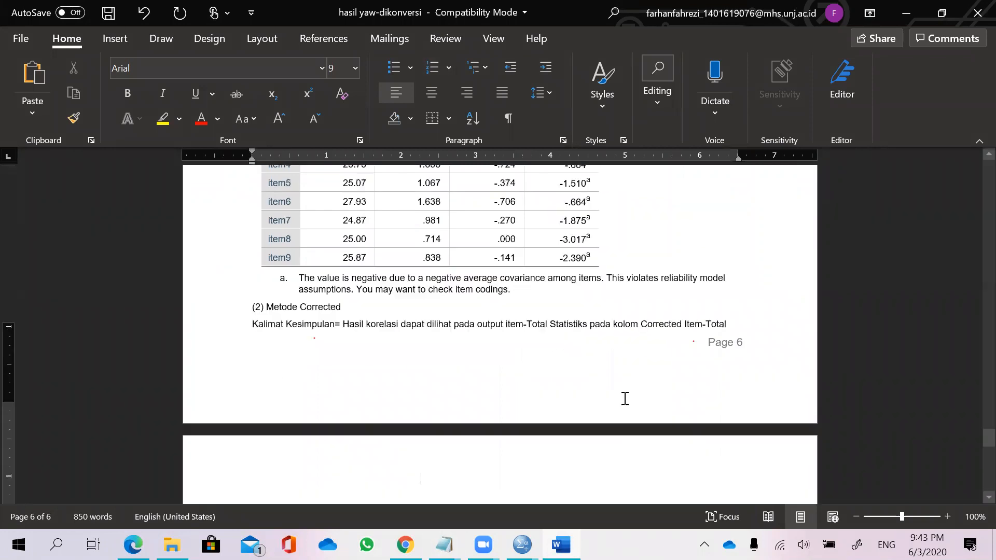
# Insert blank lines between the table's footnote and the pasted Metode Corrected conclusion.
pyautogui.scroll(3, 571, 321)
pyautogui.click(563, 301)
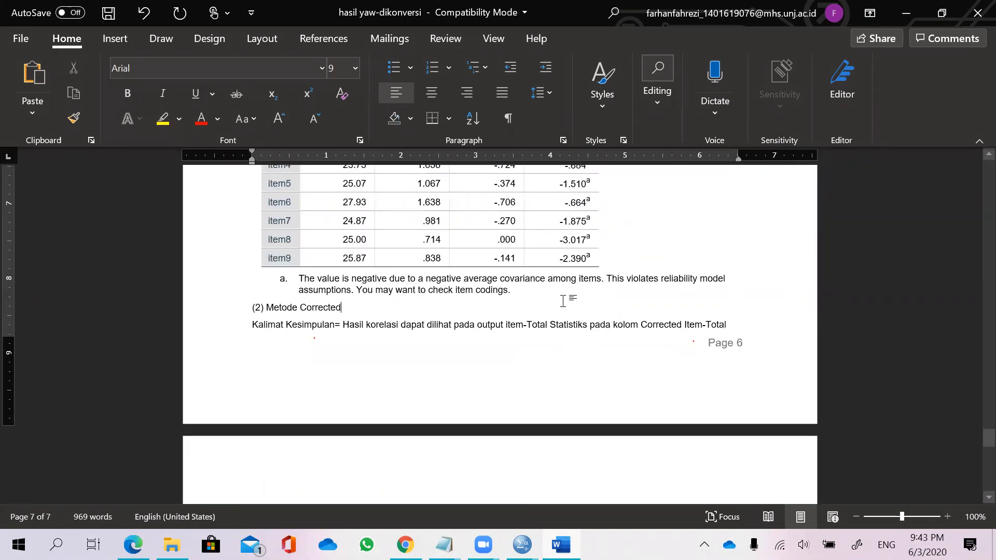
pyautogui.click(555, 294)
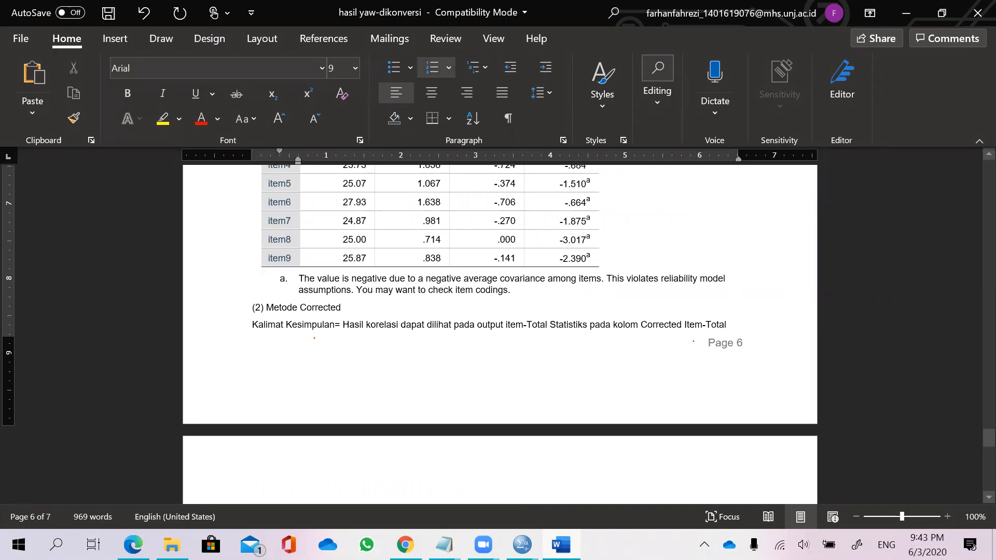
pyautogui.press('Return')
pyautogui.press('Return')
pyautogui.press('Return')
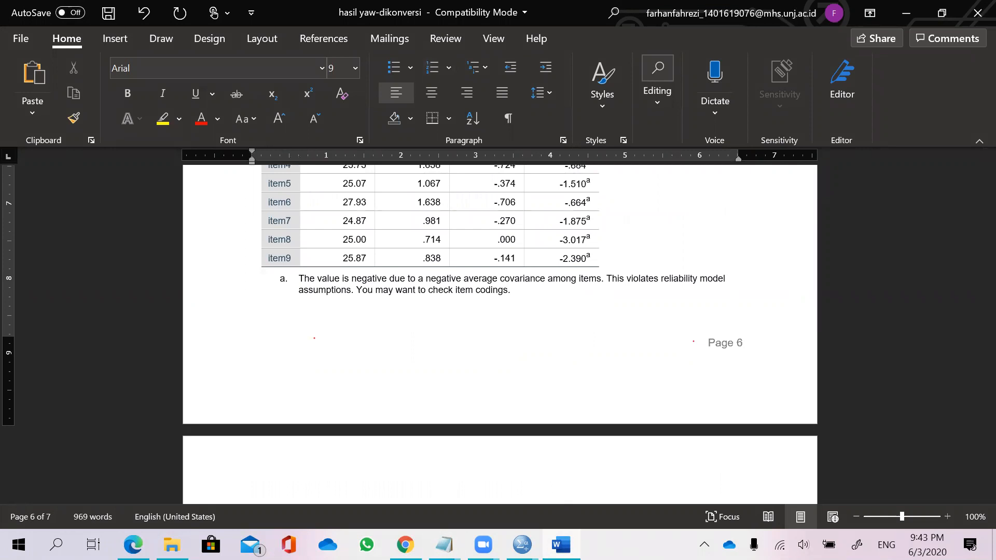
# Format the pasted conclusion in Times New Roman, size 12.
pyautogui.scroll(-5, 595, 301)
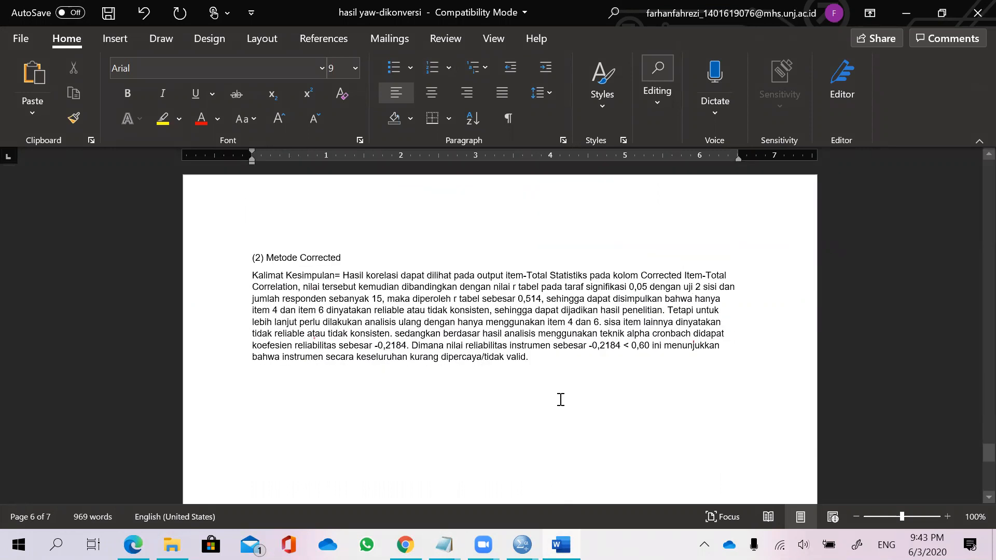
pyautogui.hotkey('ctrl', 'a')
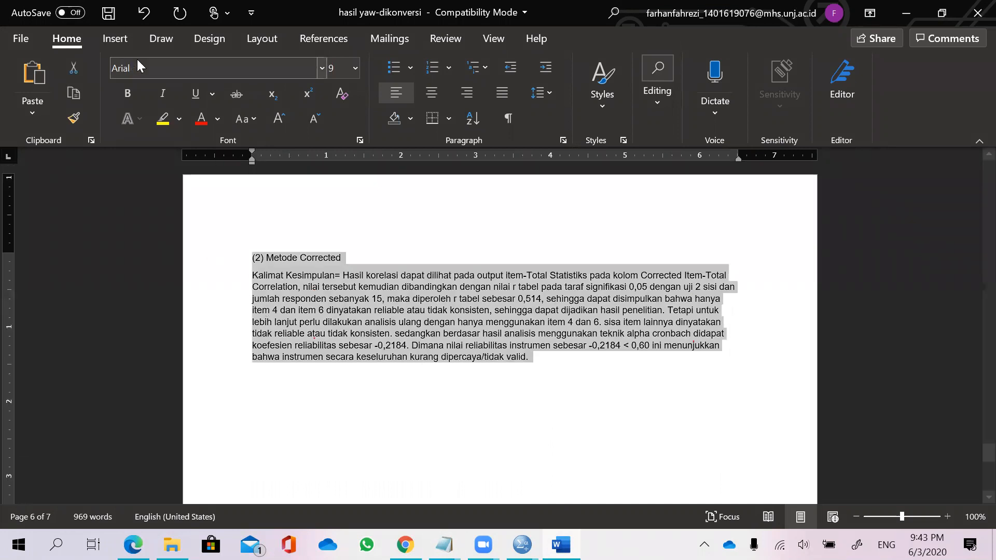
pyautogui.click(149, 66)
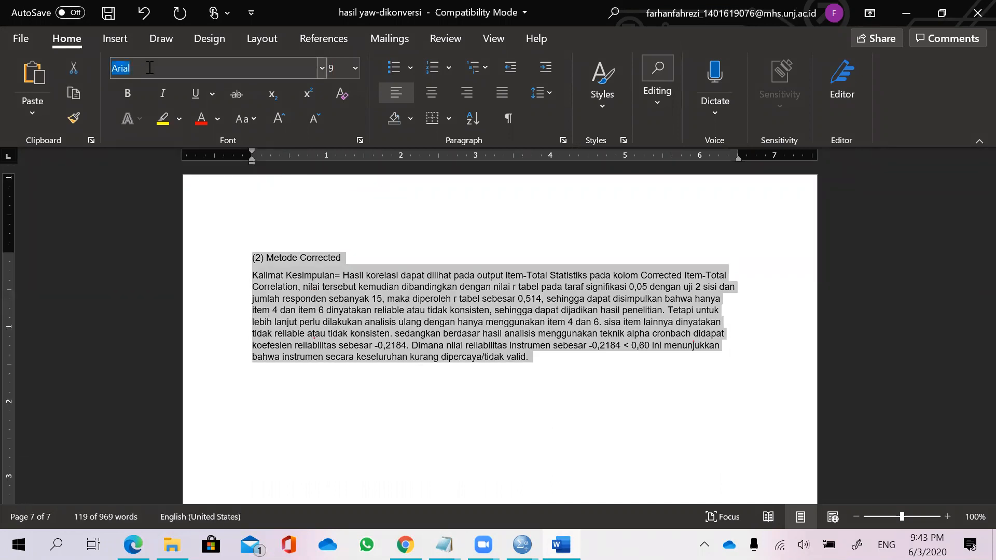
pyautogui.write('Times New Roman')
pyautogui.press('Return')
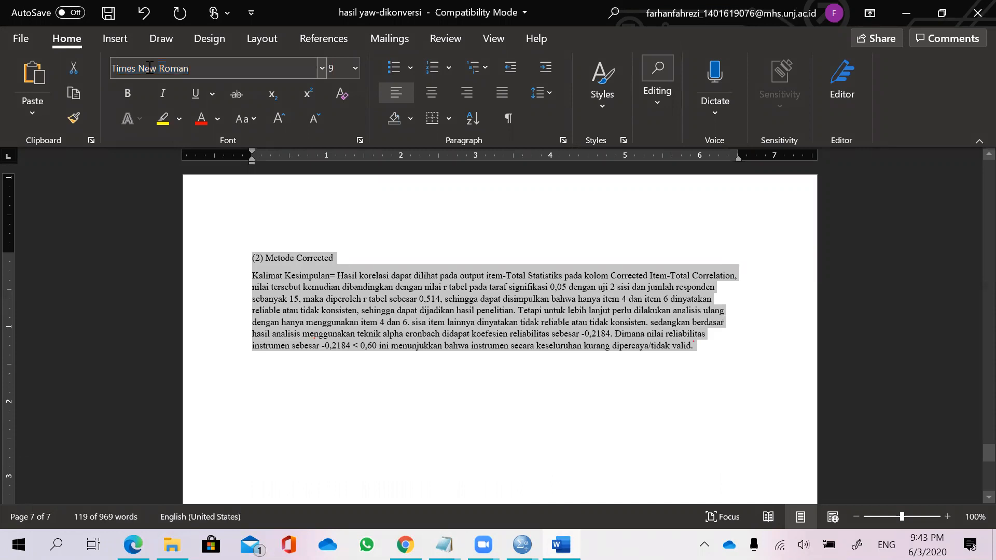
pyautogui.click(355, 68)
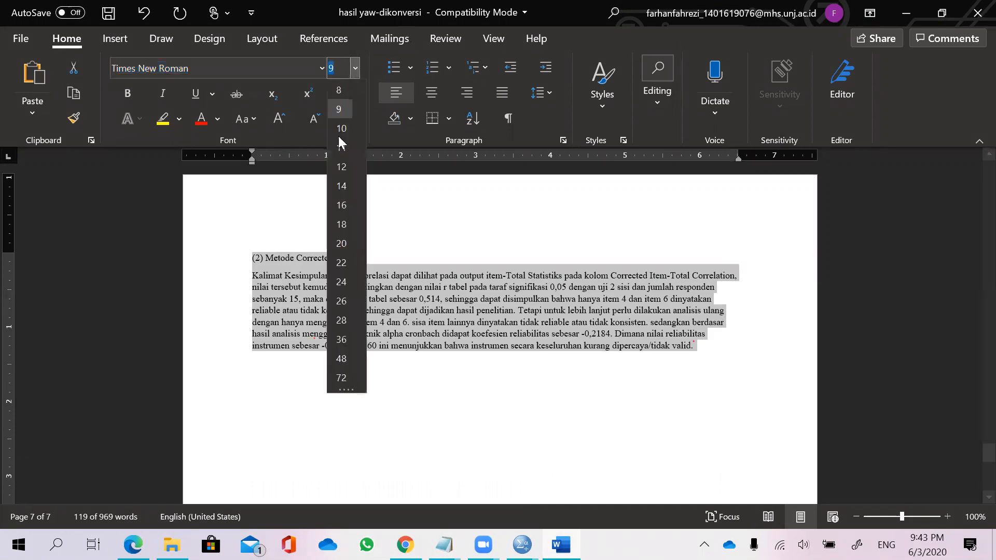
pyautogui.click(341, 166)
pyautogui.scroll(3, 614, 344)
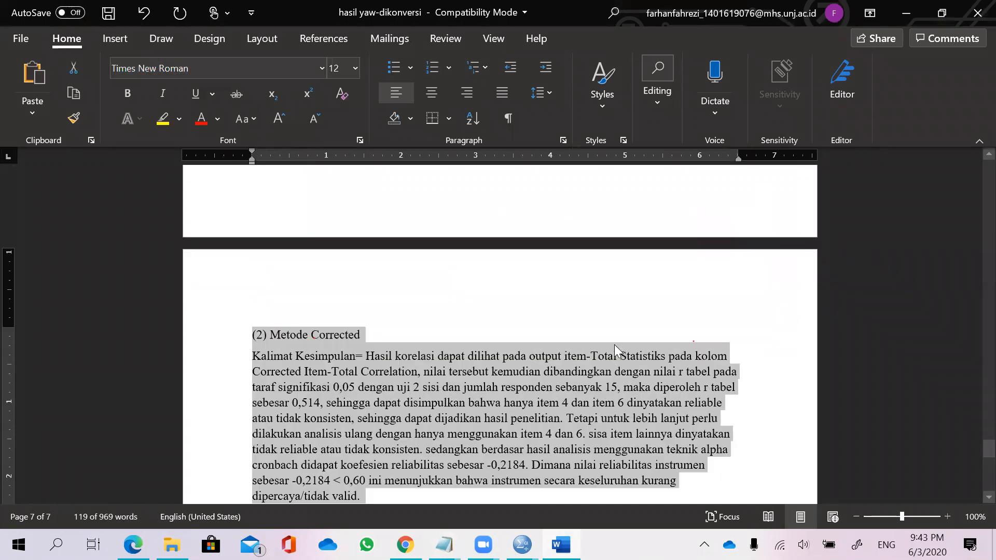
pyautogui.click(510, 307)
# Review the Rumus notes on the Cronbach Alpha thresholds of 0.60 and r tabel.
pyautogui.scroll(8, 513, 309)
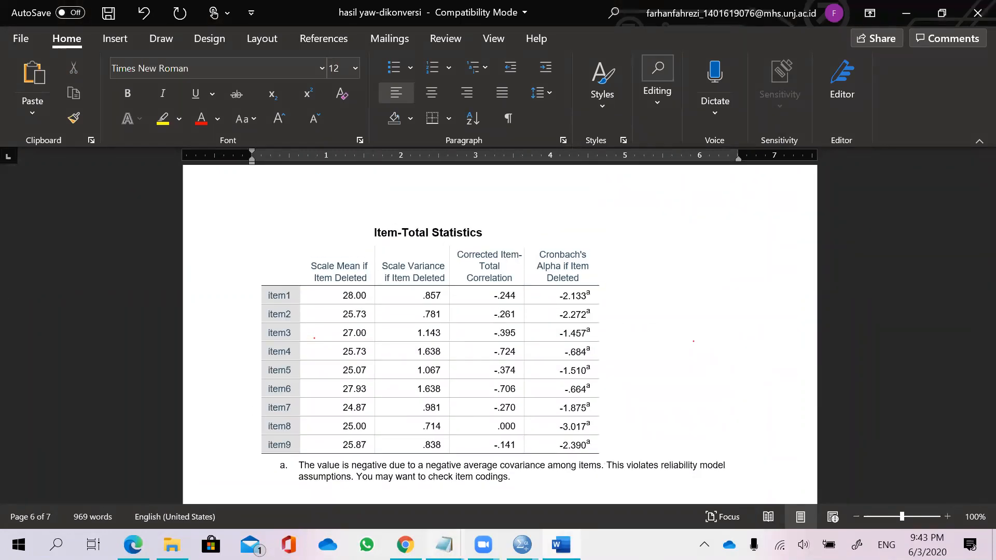
pyautogui.moveTo(444, 545)
pyautogui.click(338, 477)
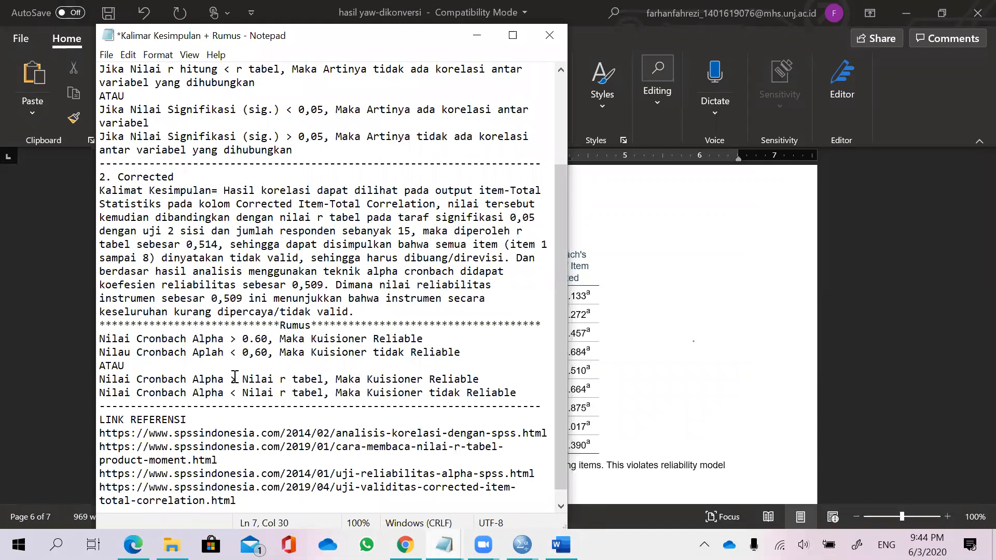
pyautogui.moveTo(233, 379); pyautogui.dragTo(327, 382)
pyautogui.moveTo(235, 340); pyautogui.dragTo(269, 342)
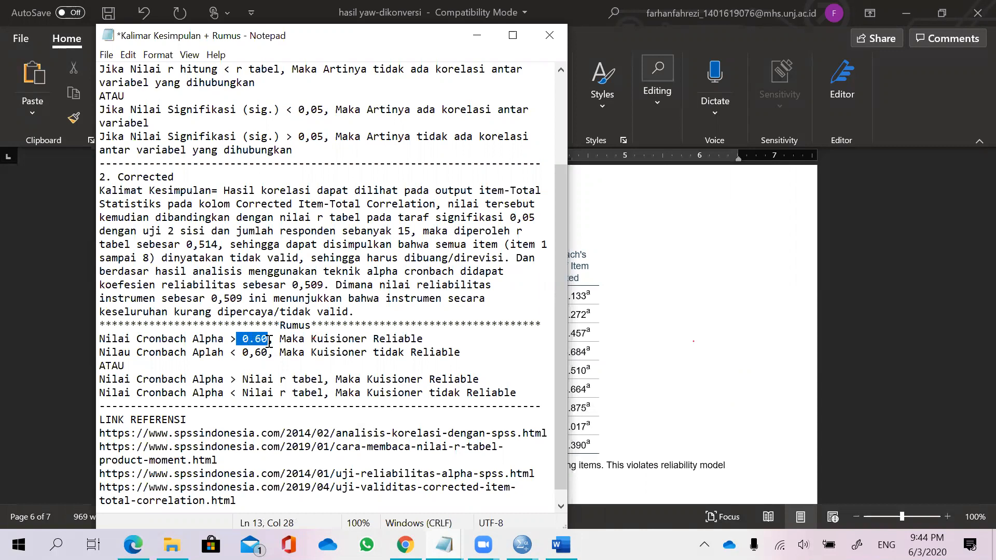
pyautogui.click(633, 335)
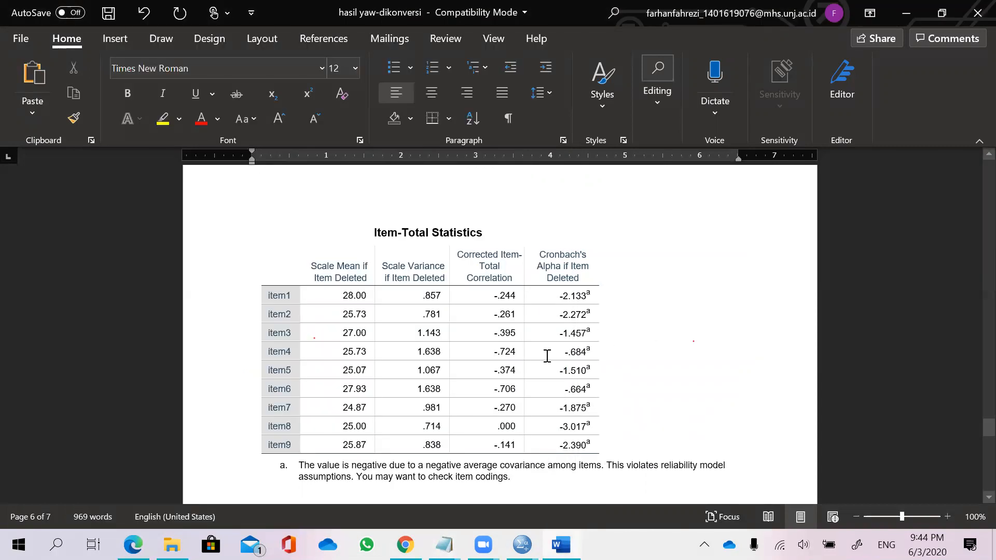
# Highlight the Cronbach's Alpha value in the Reliability Statistics table and bring up the Kalimat Kesimpulan notes.
pyautogui.scroll(10, 542, 352)
pyautogui.moveTo(301, 414); pyautogui.dragTo(344, 416)
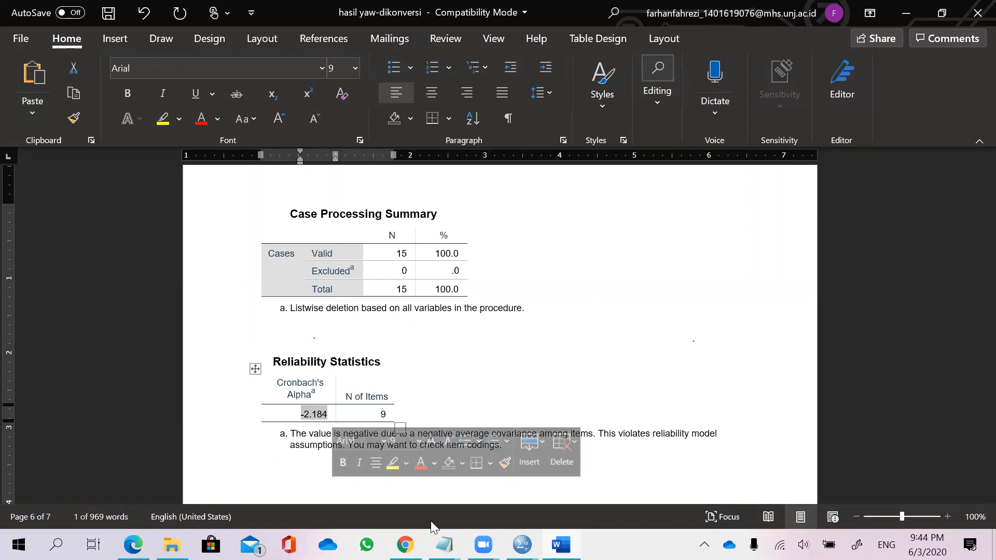
pyautogui.click(444, 545)
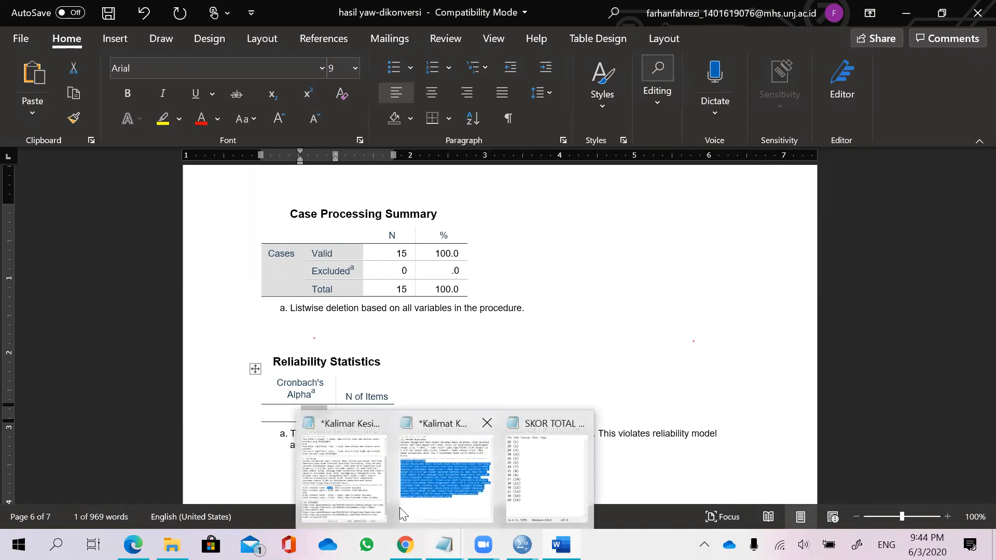
pyautogui.click(376, 500)
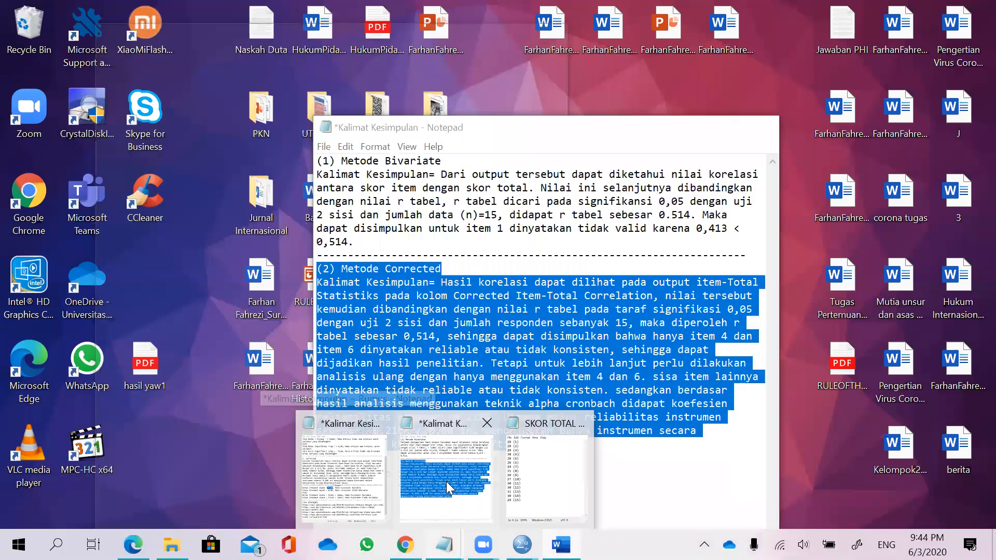
pyautogui.click(446, 482)
pyautogui.click(497, 390)
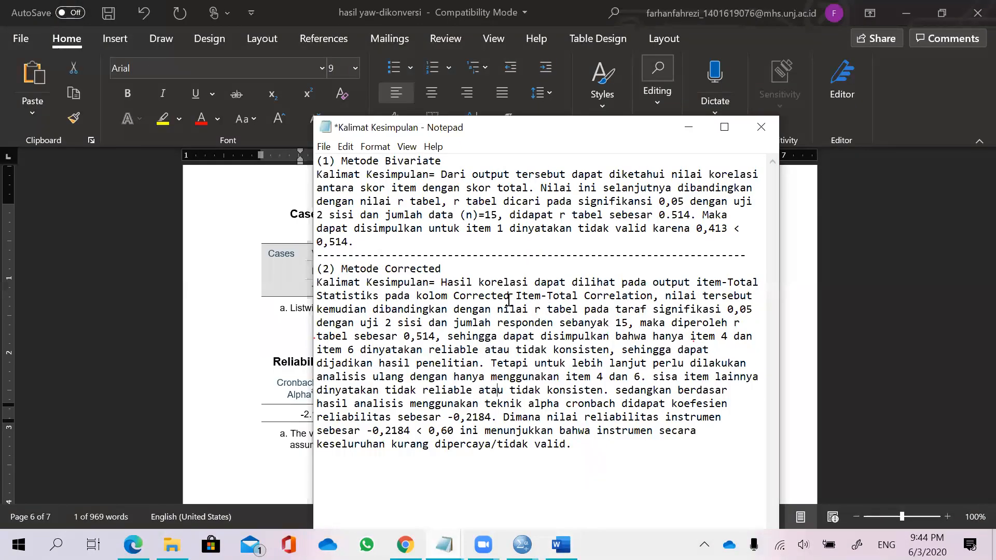
# Review the Metode Corrected conclusion in the notes, highlighting its passages while reading.
pyautogui.moveTo(448, 297); pyautogui.dragTo(655, 299)
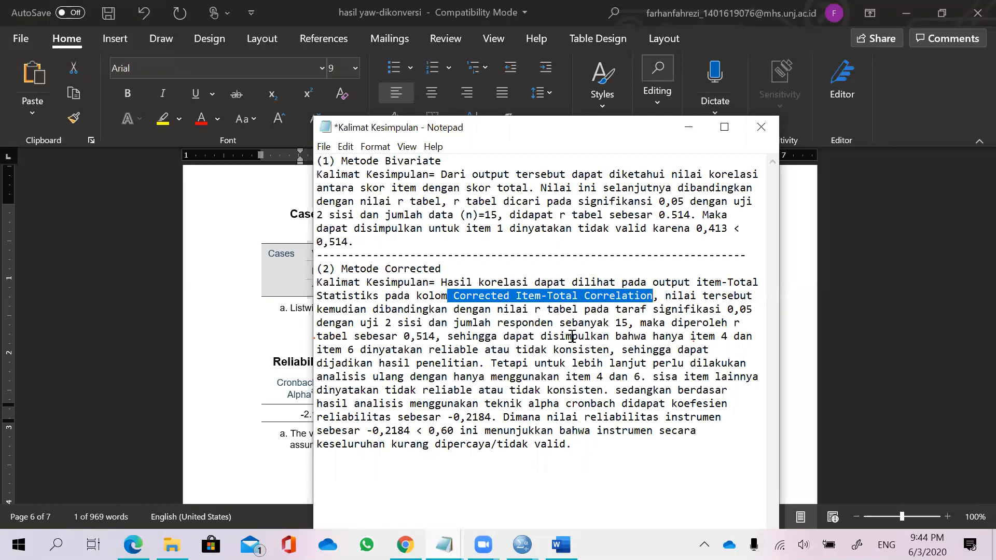
pyautogui.click(458, 341)
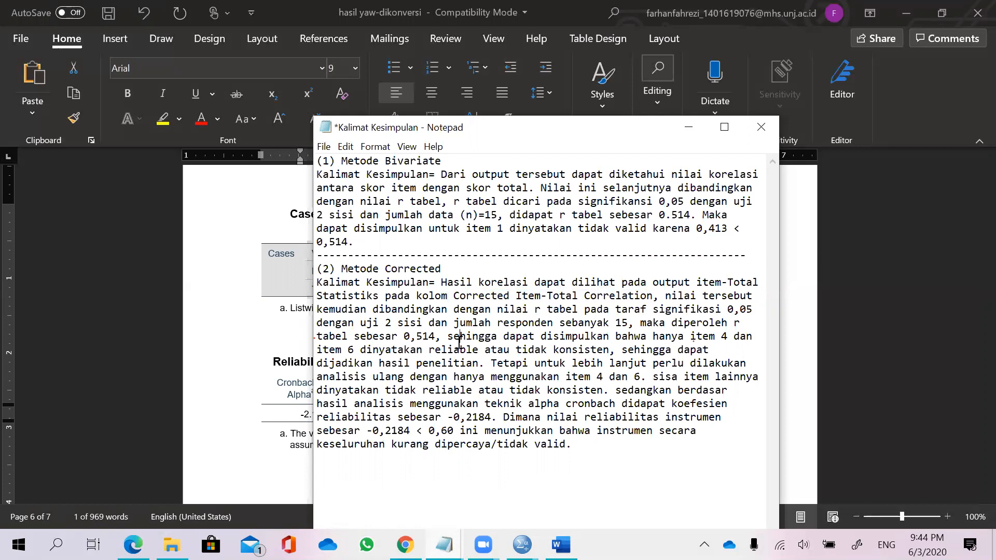
pyautogui.moveTo(587, 466); pyautogui.dragTo(360, 294)
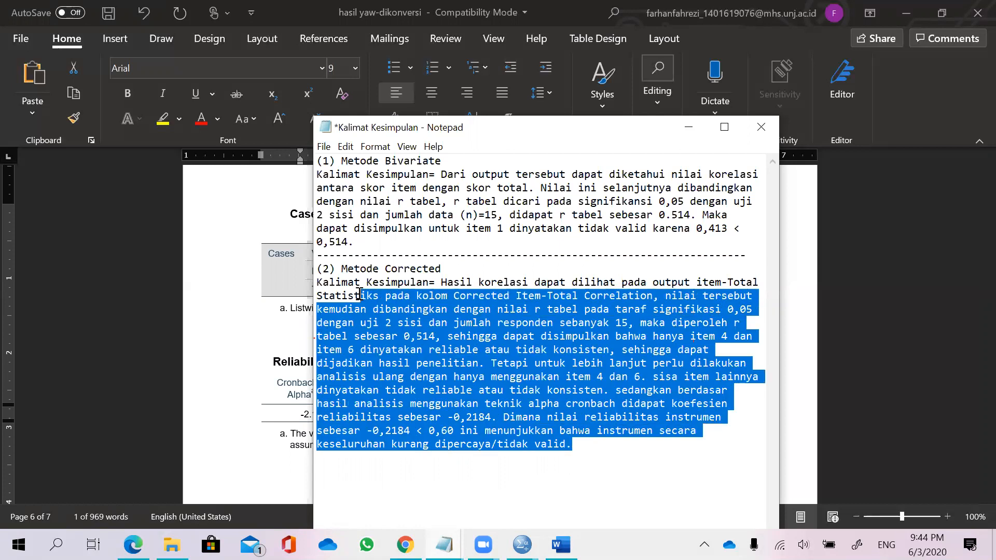
pyautogui.moveTo(516, 390); pyautogui.dragTo(523, 392)
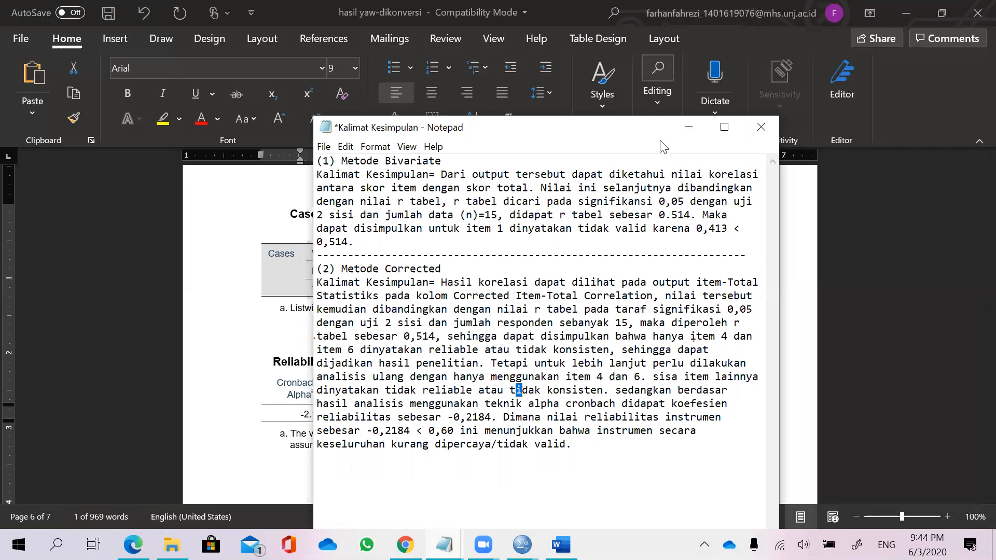
# Save the Kalimat Kesimpulan notes file and return to the Word document.
pyautogui.click(323, 147)
pyautogui.click(345, 212)
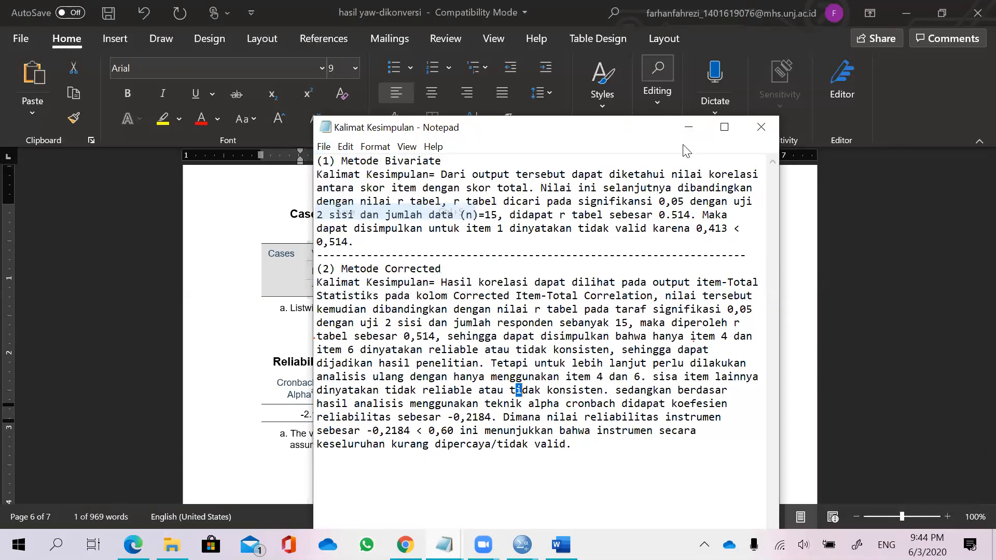
pyautogui.click(693, 131)
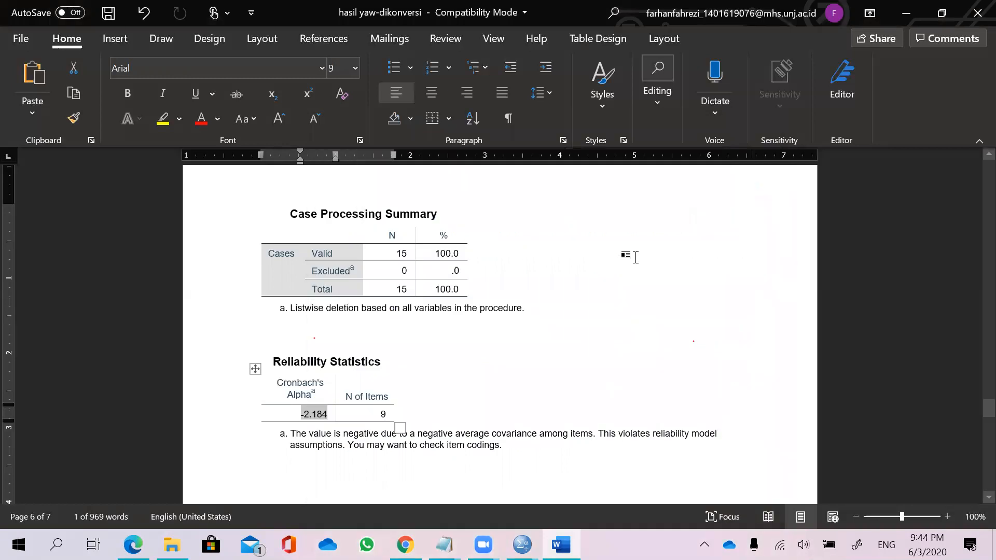